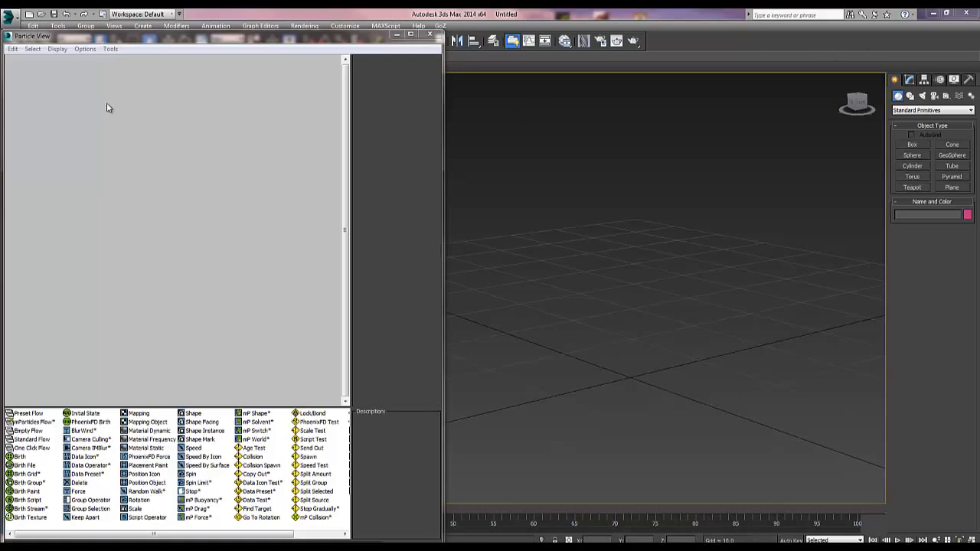
- Create a new Empty Flow particle system in Particle View
{"action": "right_click", "coordinate": [107, 155]}
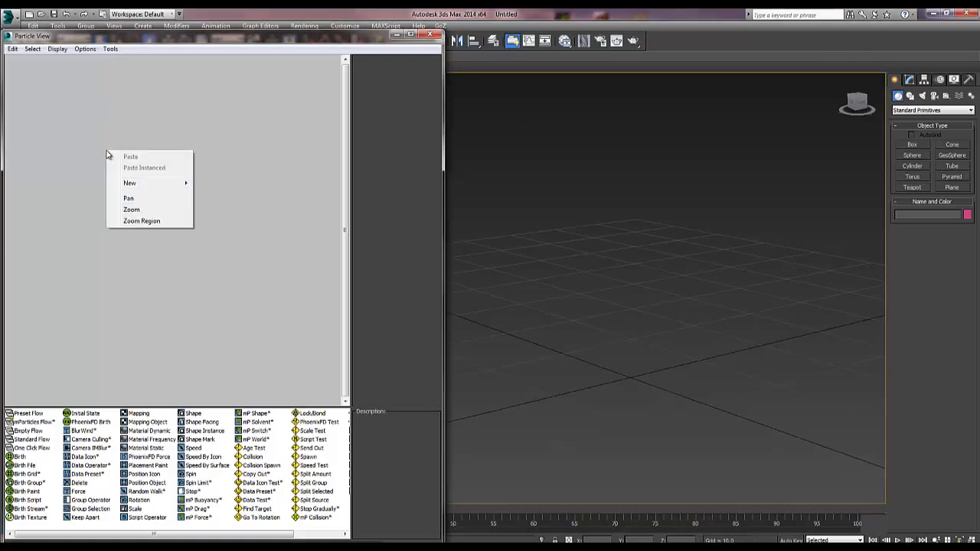
{"action": "mouse_move", "coordinate": [153, 183]}
{"action": "mouse_move", "coordinate": [229, 183]}
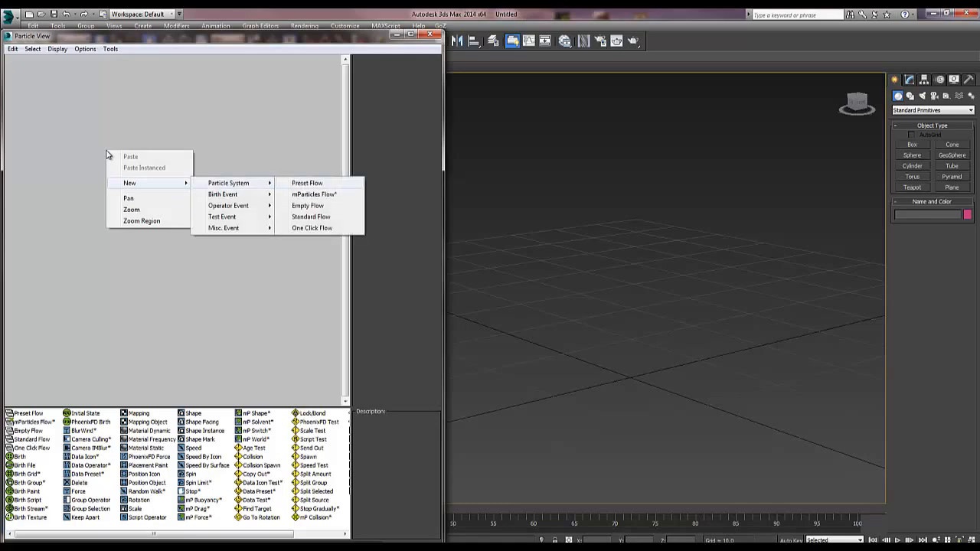
{"action": "left_click", "coordinate": [307, 206]}
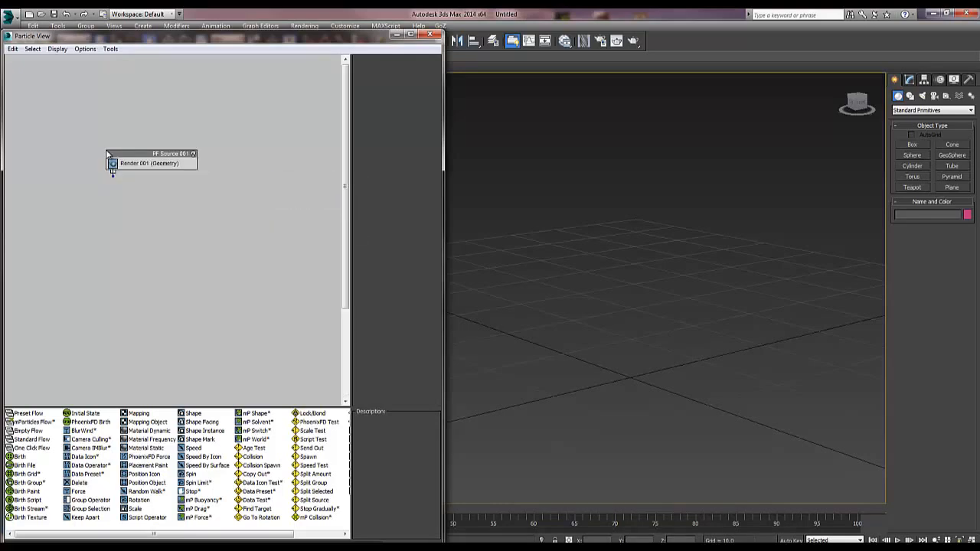
- Create a new Birth event and position it below the PF Source
{"action": "right_click", "coordinate": [166, 207]}
{"action": "mouse_move", "coordinate": [199, 239]}
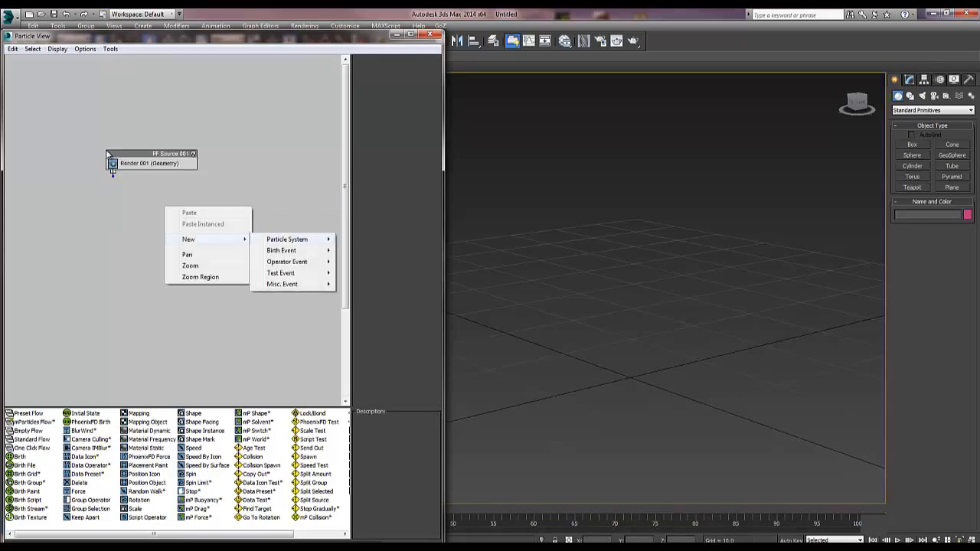
{"action": "mouse_move", "coordinate": [291, 238]}
{"action": "left_click", "coordinate": [360, 251]}
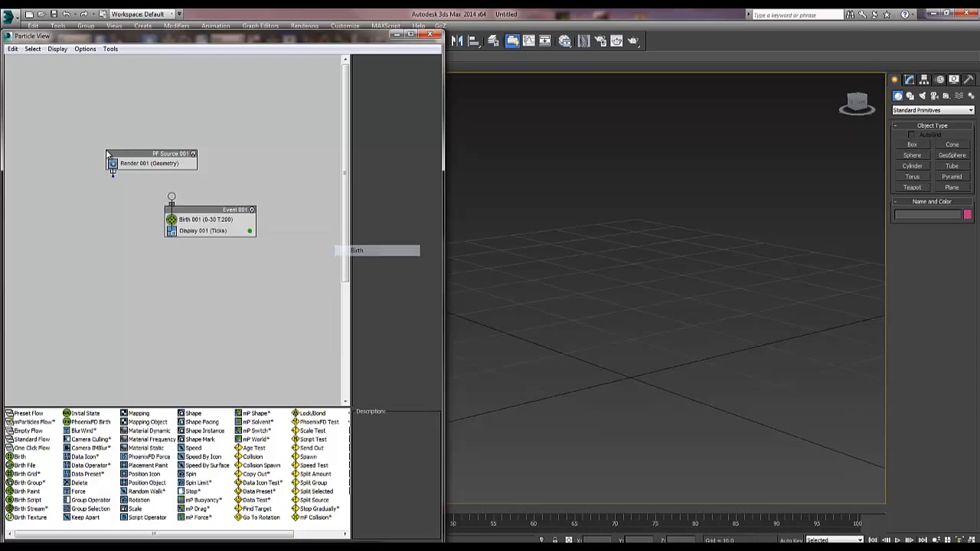
{"action": "left_click_drag", "start_coordinate": [195, 210], "coordinate": [124, 243]}
- Set the PF Source's viewport quantity multiplier to 100% and its emitter icon type to Circle
{"action": "left_click", "coordinate": [150, 153]}
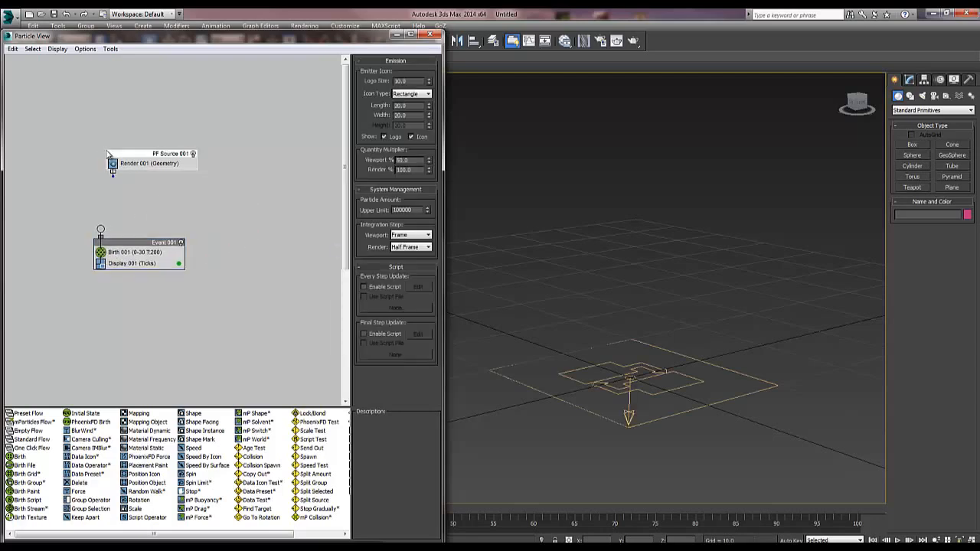
{"action": "double_click", "coordinate": [406, 160]}
{"action": "type", "text": "100"}
{"action": "key", "text": "Return"}
{"action": "left_click", "coordinate": [411, 94]}
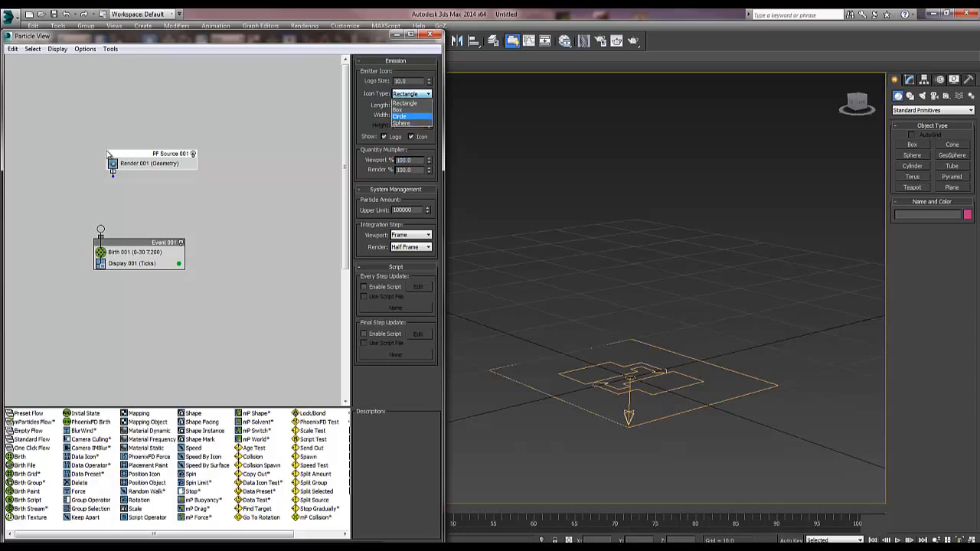
{"action": "left_click", "coordinate": [399, 116]}
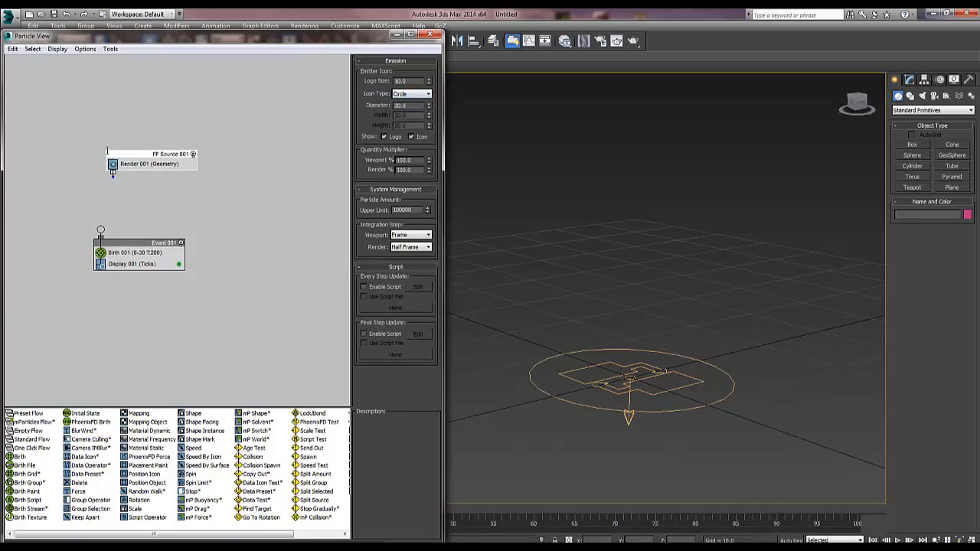
- Connect the PF Source to the Birth event and insert a Position Icon operator below Birth with location Surface
{"action": "left_click_drag", "start_coordinate": [106, 151], "coordinate": [101, 230]}
{"action": "right_click", "coordinate": [141, 257]}
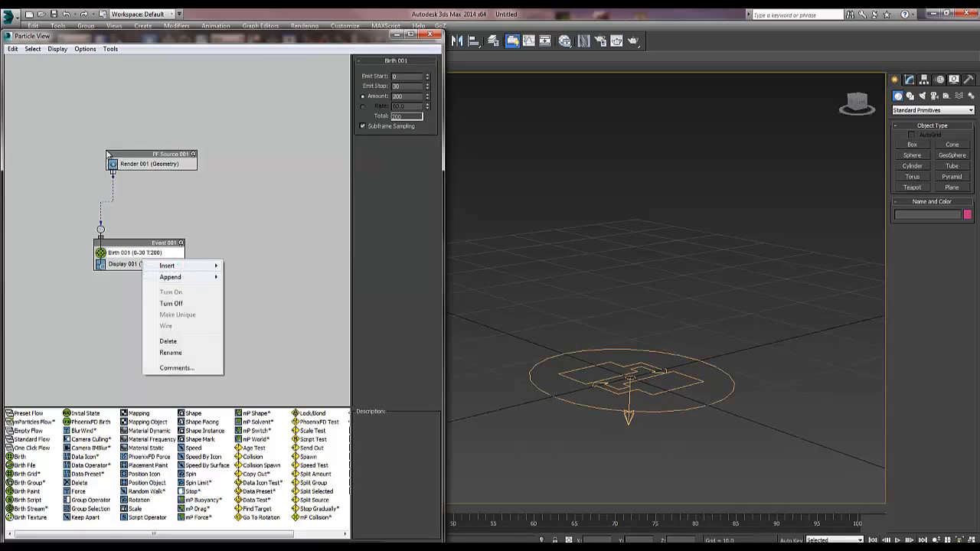
{"action": "mouse_move", "coordinate": [176, 266]}
{"action": "mouse_move", "coordinate": [261, 266]}
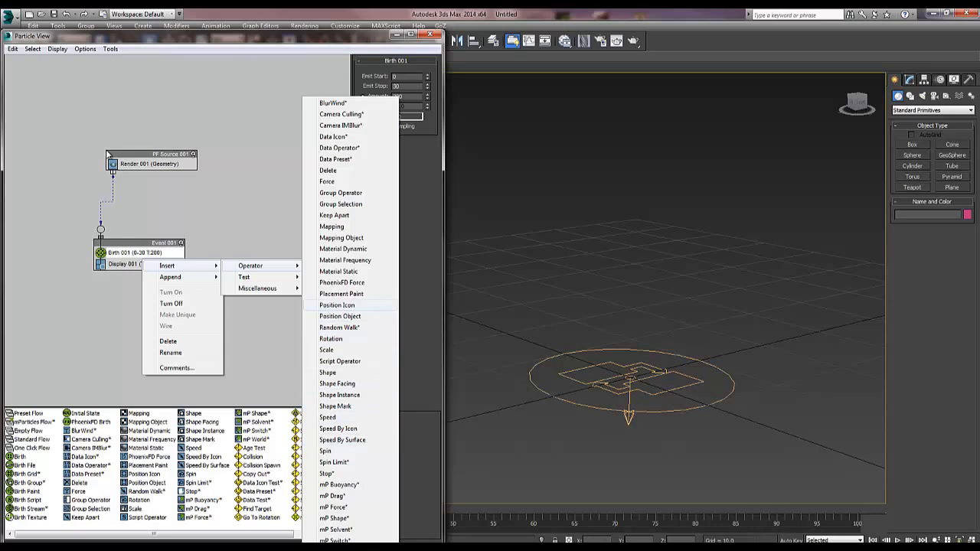
{"action": "left_click", "coordinate": [337, 305]}
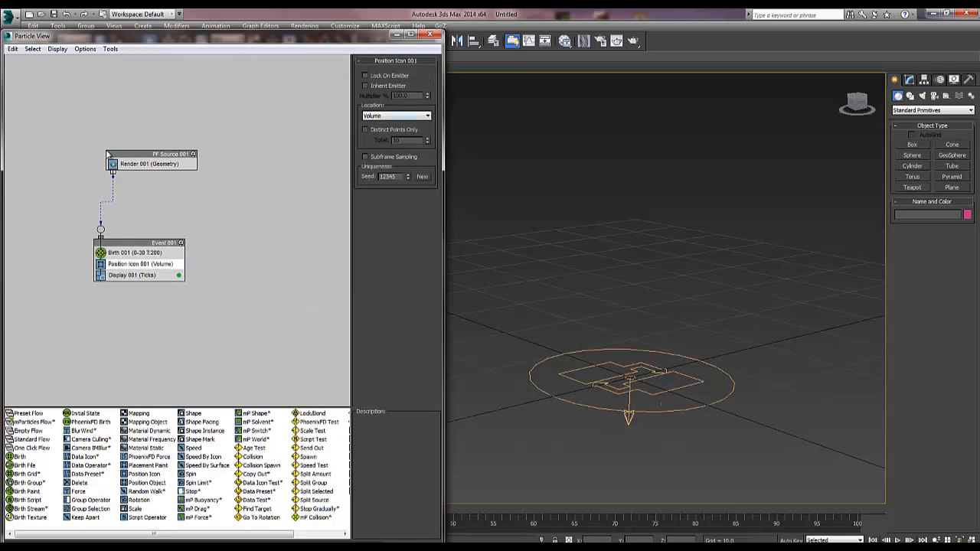
{"action": "left_click", "coordinate": [396, 115]}
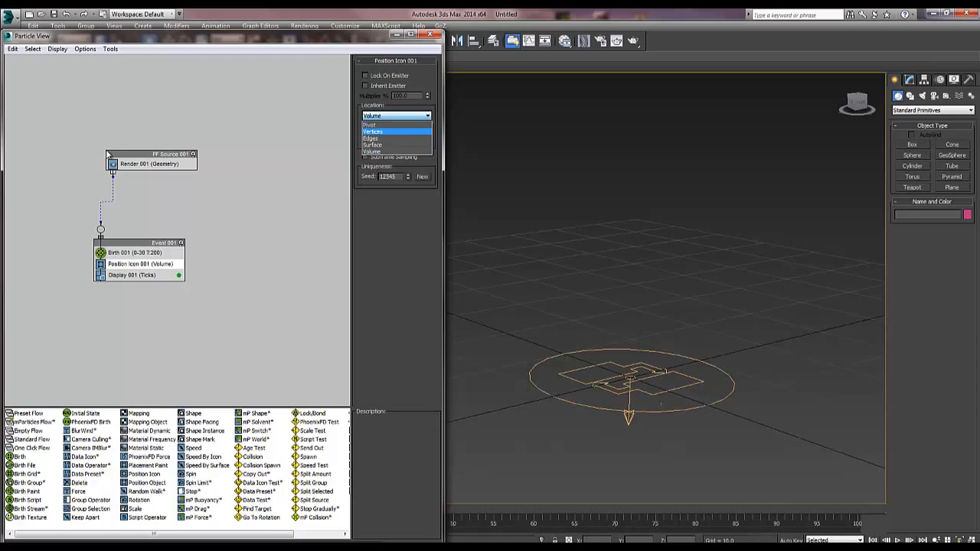
{"action": "left_click", "coordinate": [373, 144]}
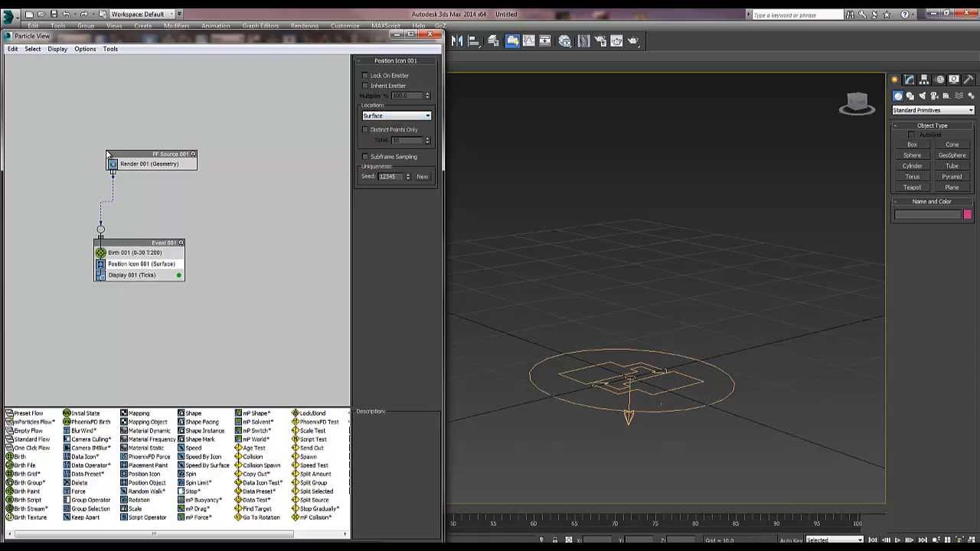
- Set the Birth operator's Emit Stop to 100 and its Amount to 50
{"action": "left_click", "coordinate": [132, 253]}
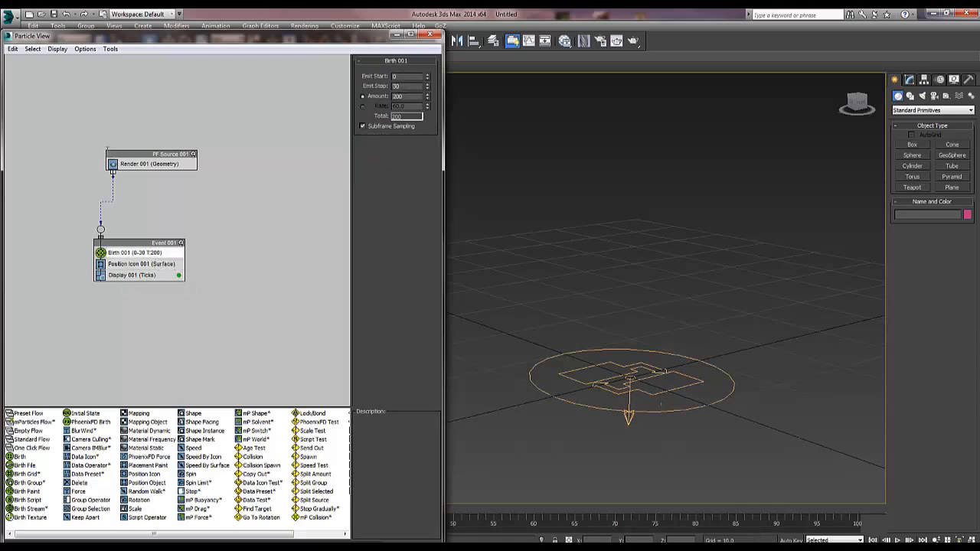
{"action": "double_click", "coordinate": [397, 86]}
{"action": "type", "text": "100"}
{"action": "key", "text": "Return"}
{"action": "key", "text": "Tab"}
{"action": "type", "text": "45"}
{"action": "key", "text": "BackSpace"}
{"action": "key", "text": "BackSpace"}
{"action": "type", "text": "50"}
{"action": "key", "text": "Return"}
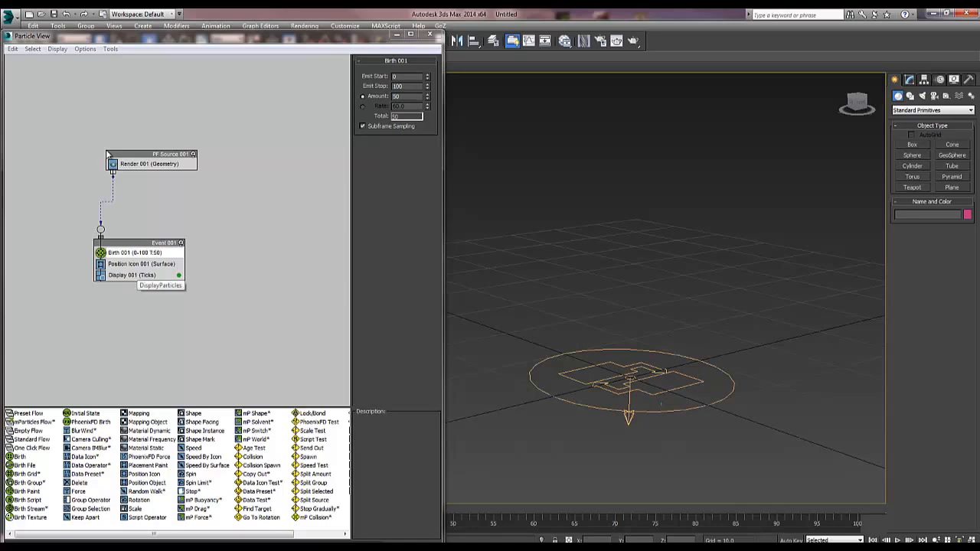
{"action": "right_click", "coordinate": [138, 273]}
{"action": "mouse_move", "coordinate": [165, 289]}
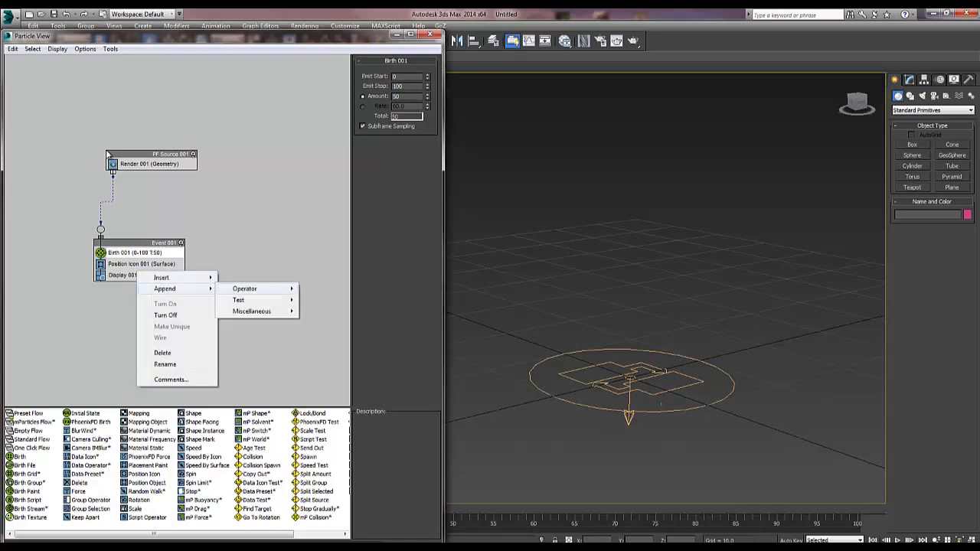
{"action": "mouse_move", "coordinate": [245, 289]}
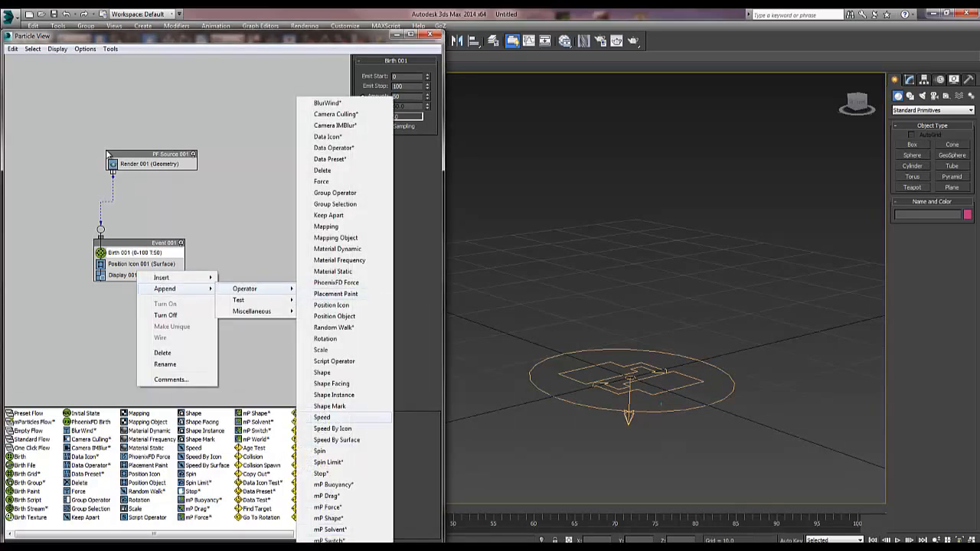
{"action": "left_click", "coordinate": [321, 417]}
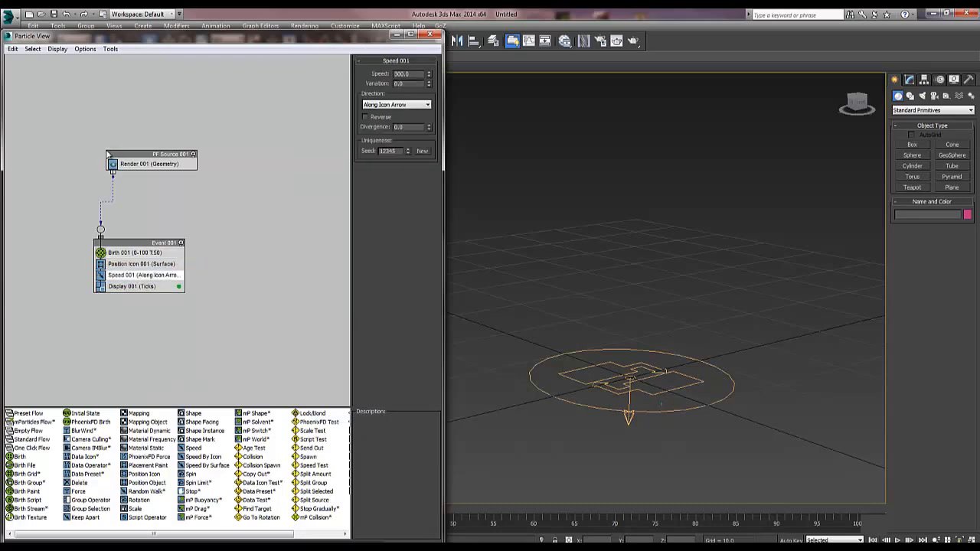
{"action": "key", "text": "Delete"}
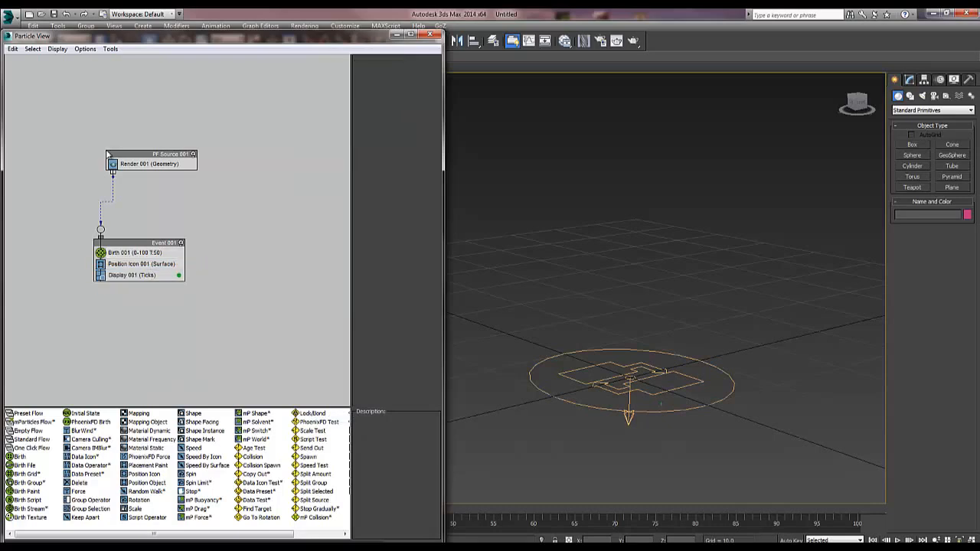
- Create a Wind space warp with an icon size of about 3.2 on the grid beside the emitter
{"action": "middle_click_drag", "start_coordinate": [629, 378], "coordinate": [586, 378]}
{"action": "left_click", "coordinate": [958, 96]}
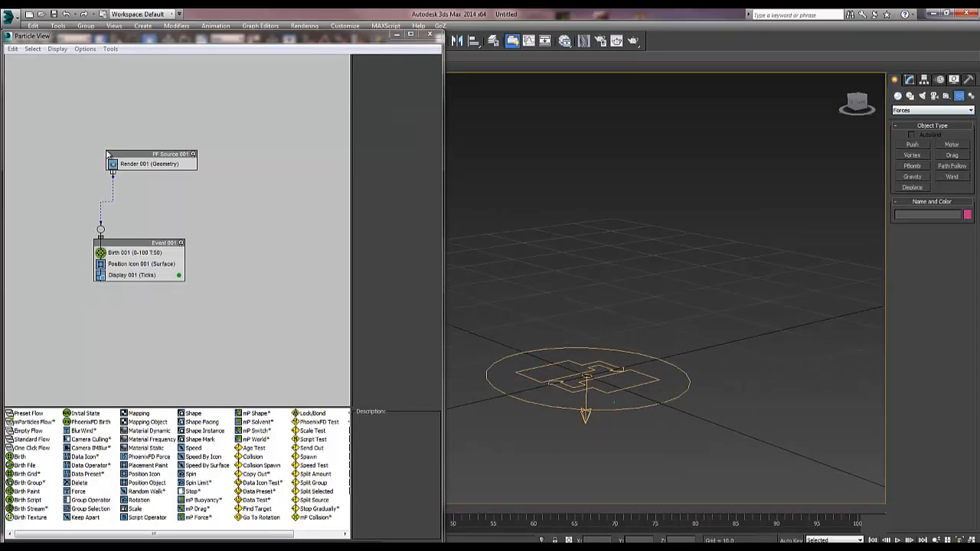
{"action": "left_click", "coordinate": [952, 176]}
{"action": "left_click_drag", "start_coordinate": [724, 334], "coordinate": [764, 336]}
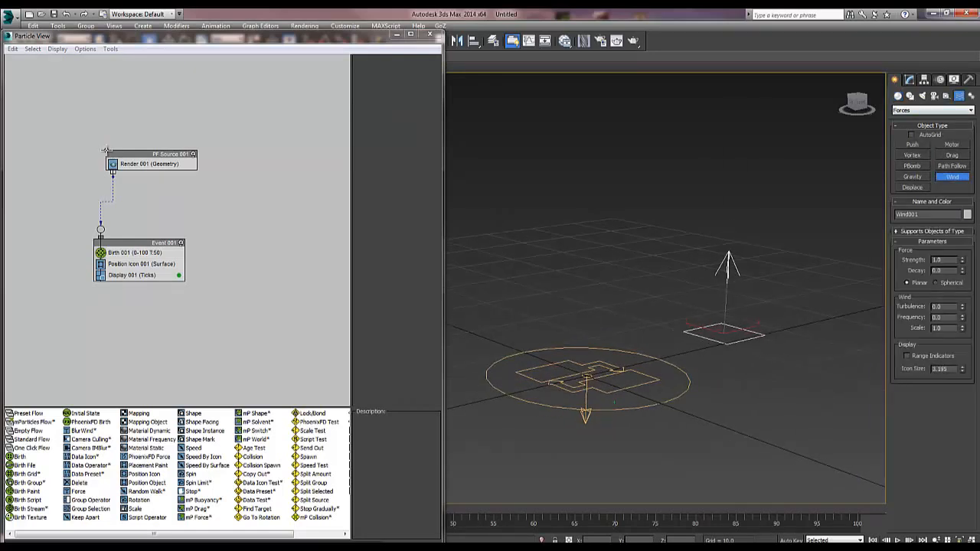
{"action": "right_click", "coordinate": [764, 336]}
- Add a Force operator between Position Icon and Display and assign the wind space warp to it
{"action": "left_click", "coordinate": [142, 264]}
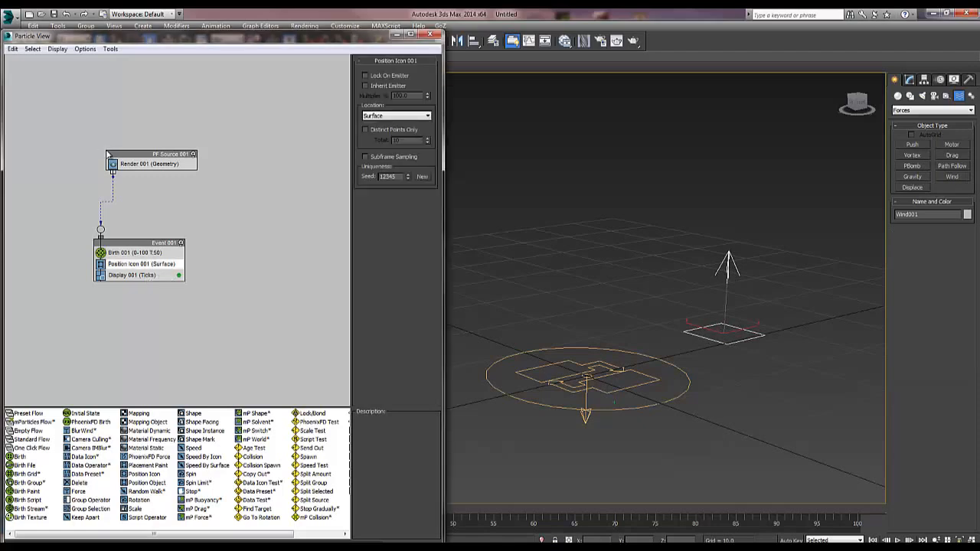
{"action": "right_click", "coordinate": [139, 273]}
{"action": "mouse_move", "coordinate": [166, 291]}
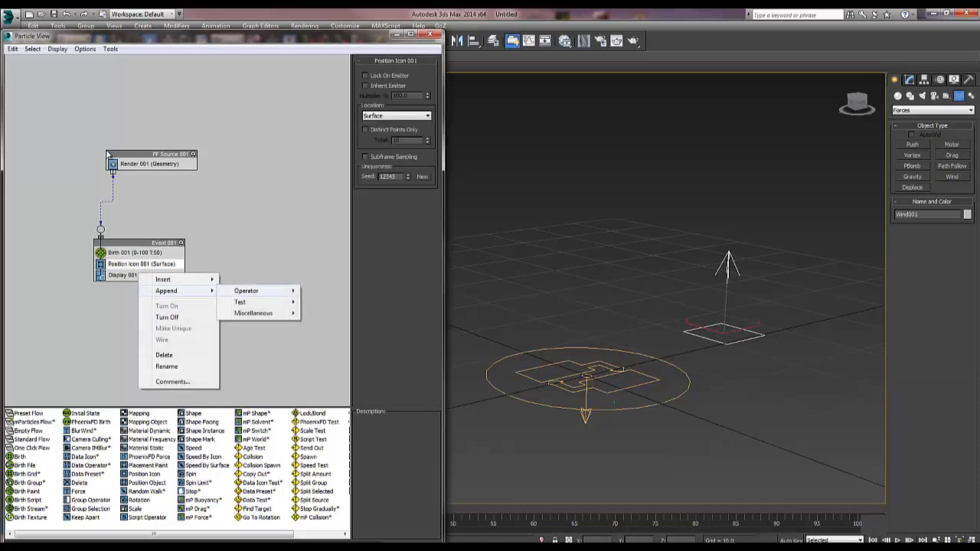
{"action": "mouse_move", "coordinate": [247, 291]}
{"action": "left_click", "coordinate": [323, 181]}
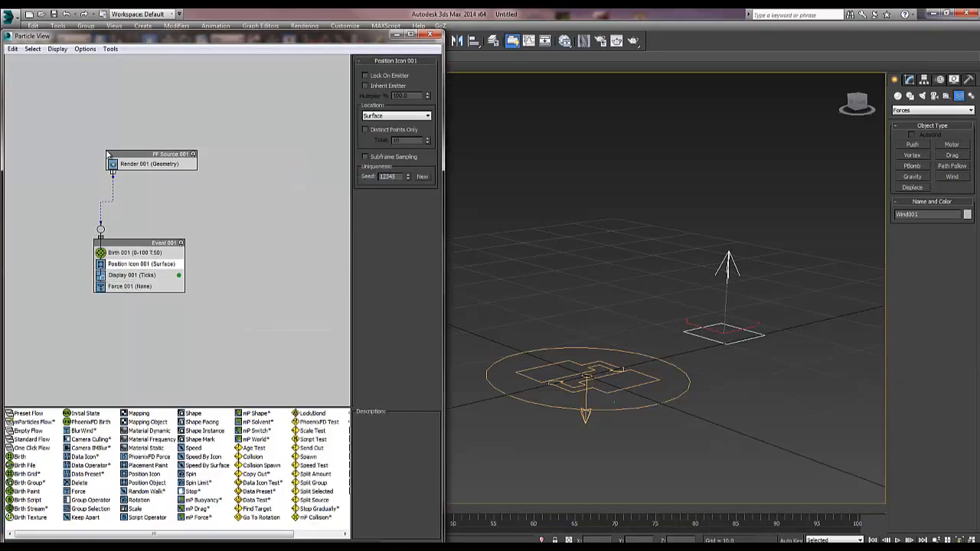
{"action": "left_click", "coordinate": [140, 275]}
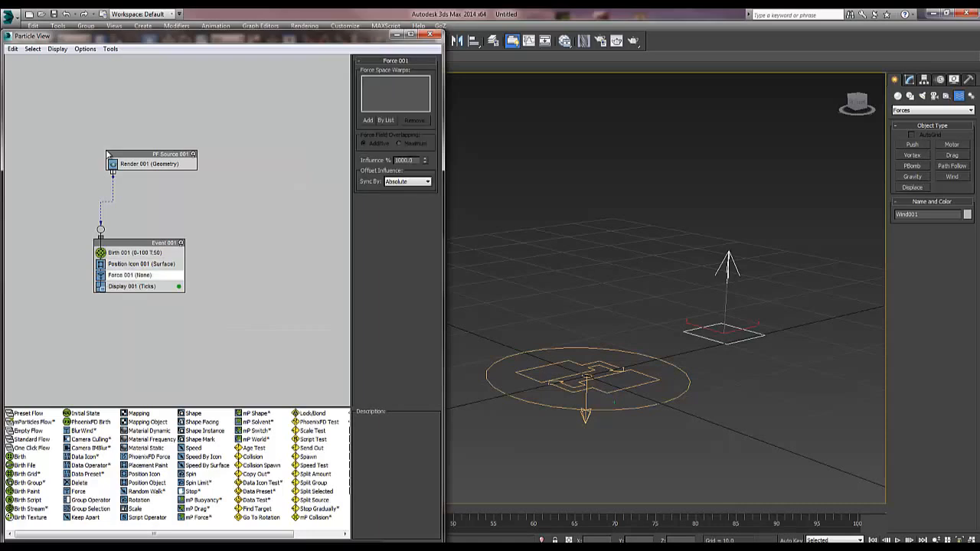
{"action": "left_click", "coordinate": [368, 121]}
{"action": "left_click", "coordinate": [724, 331]}
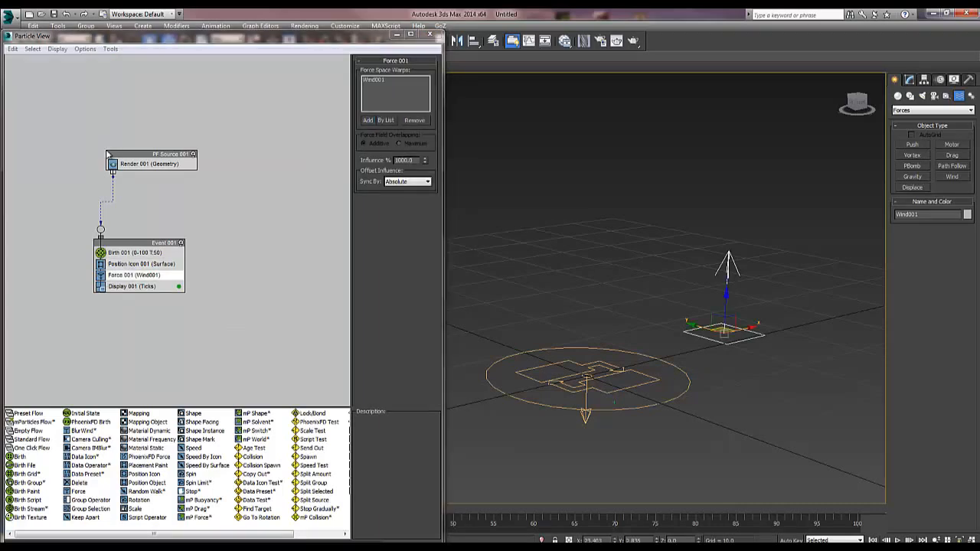
- Turn off the PF Source and preview the animation from the Left view with the emitter framed
{"action": "left_click", "coordinate": [194, 154]}
{"action": "key", "text": "z"}
{"action": "middle_click_drag", "start_coordinate": [613, 307], "coordinate": [735, 317]}
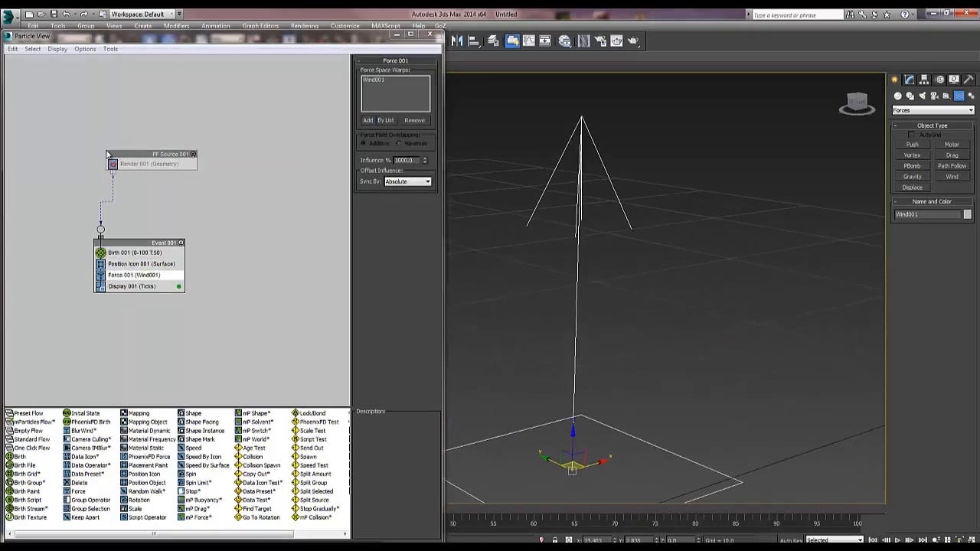
{"action": "key", "text": "l"}
{"action": "key", "text": "z"}
{"action": "scroll", "coordinate": [546, 337], "scroll_direction": "down", "scroll_amount": 6}
{"action": "middle_click_drag", "start_coordinate": [545, 338], "coordinate": [645, 444]}
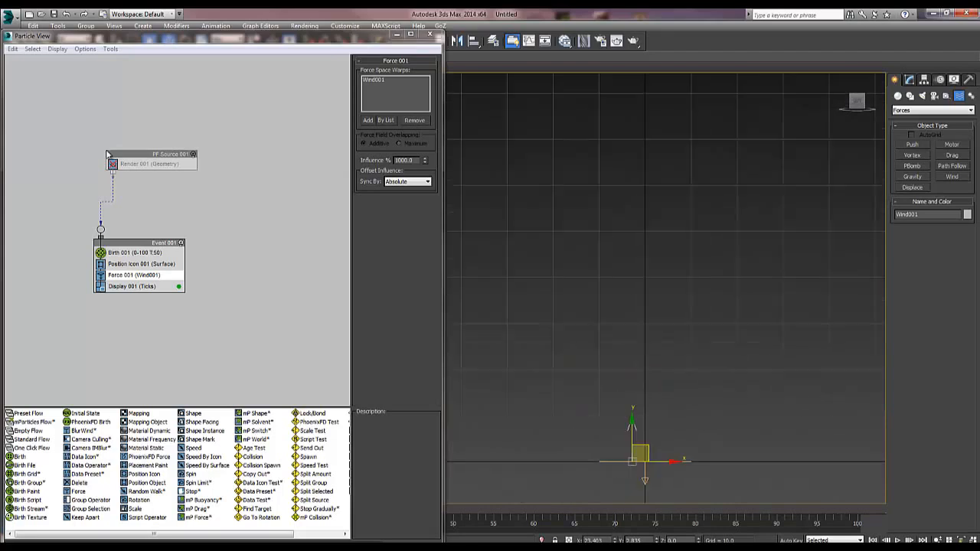
{"action": "key", "text": "slash"}
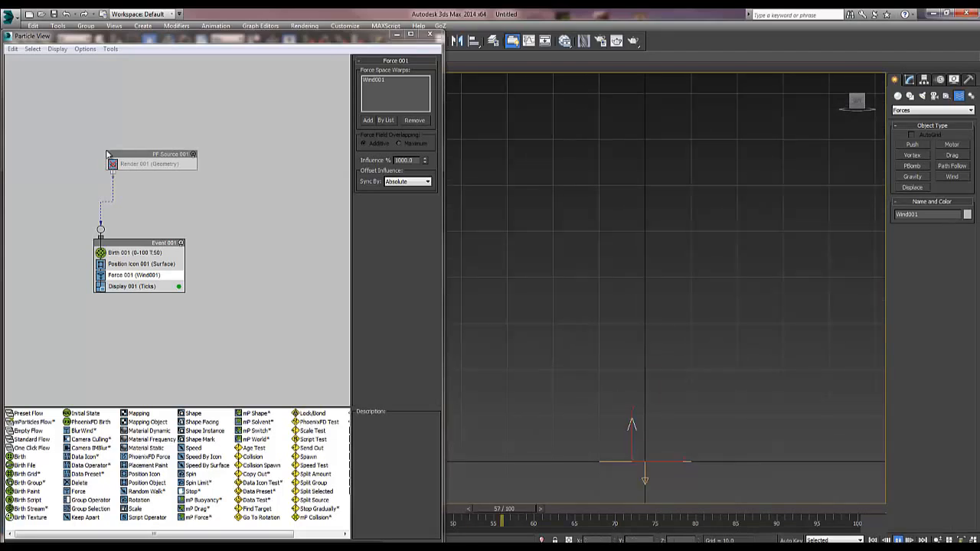
{"action": "key", "text": "w"}
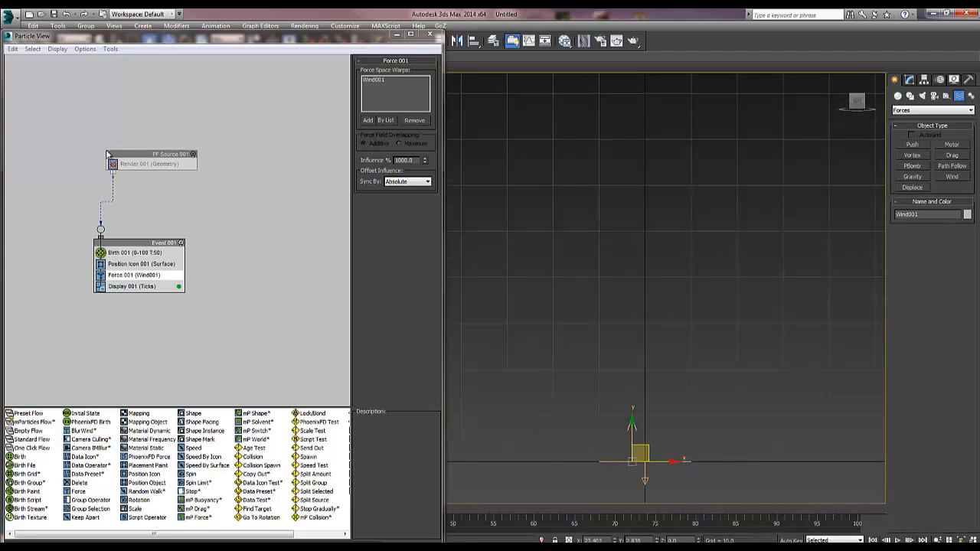
- Turn the PF Source back on and play the animation to preview the particles moving in the wind
{"action": "left_click", "coordinate": [132, 287]}
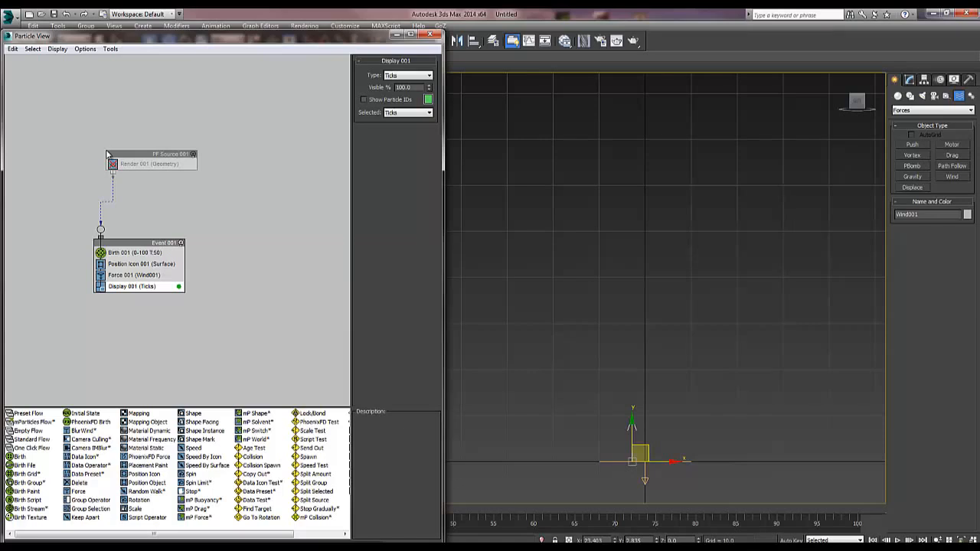
{"action": "left_click", "coordinate": [151, 253]}
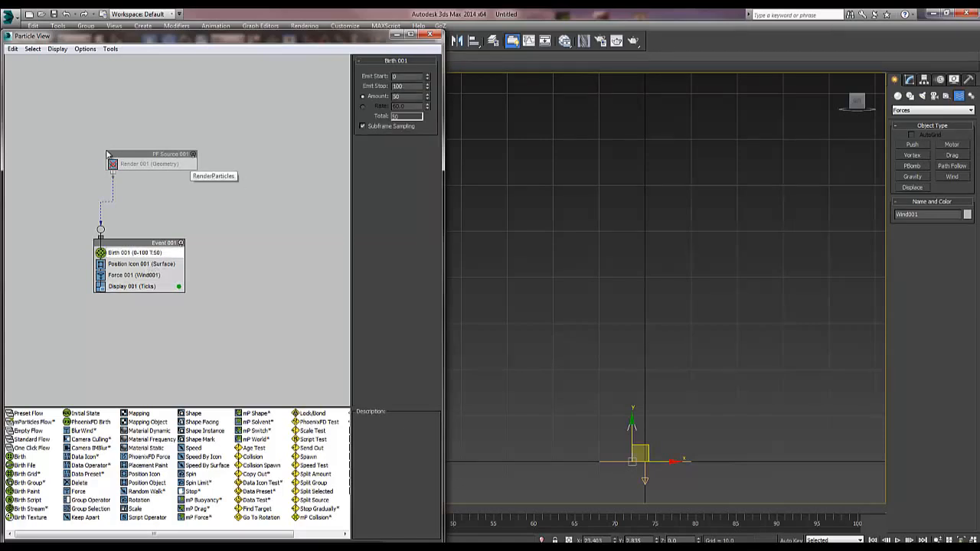
{"action": "key", "text": "semicolon"}
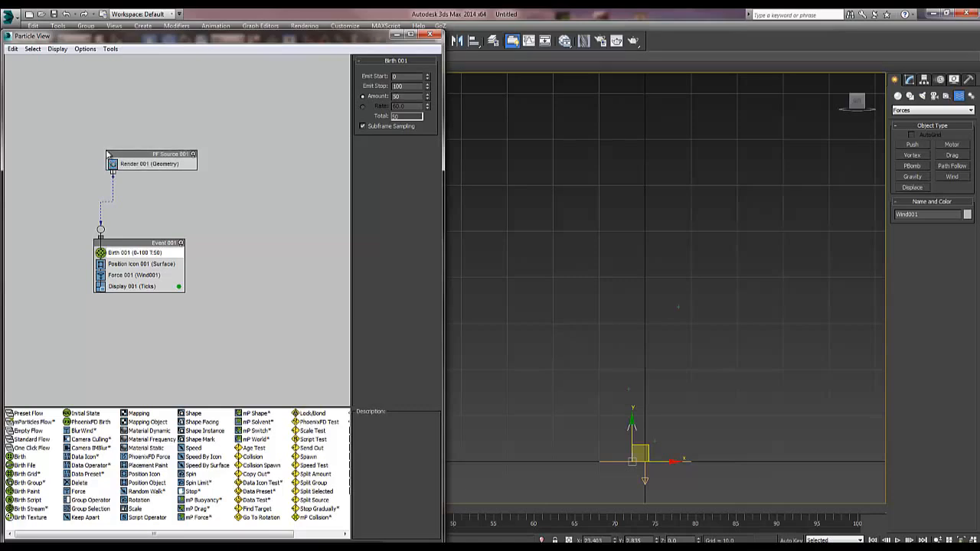
{"action": "key", "text": "slash"}
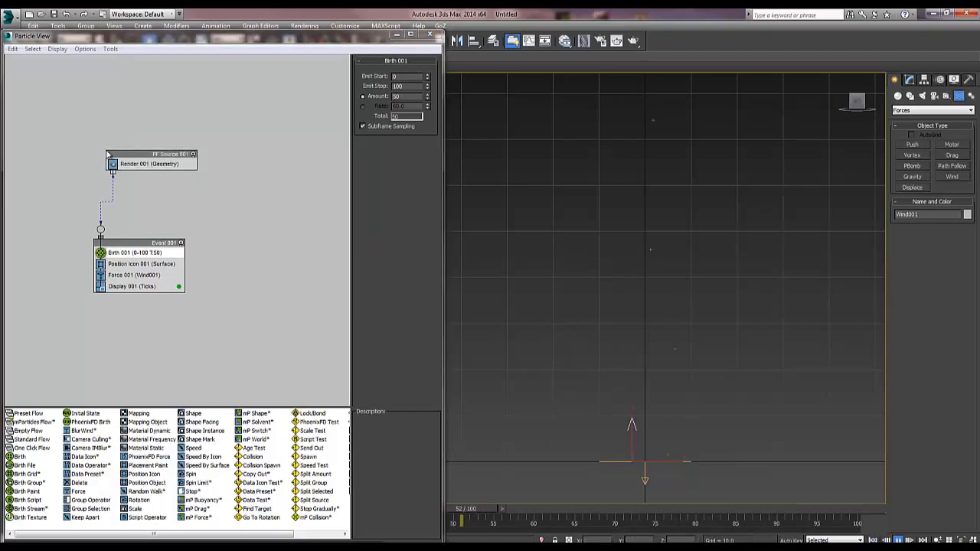
{"action": "key", "text": "slash"}
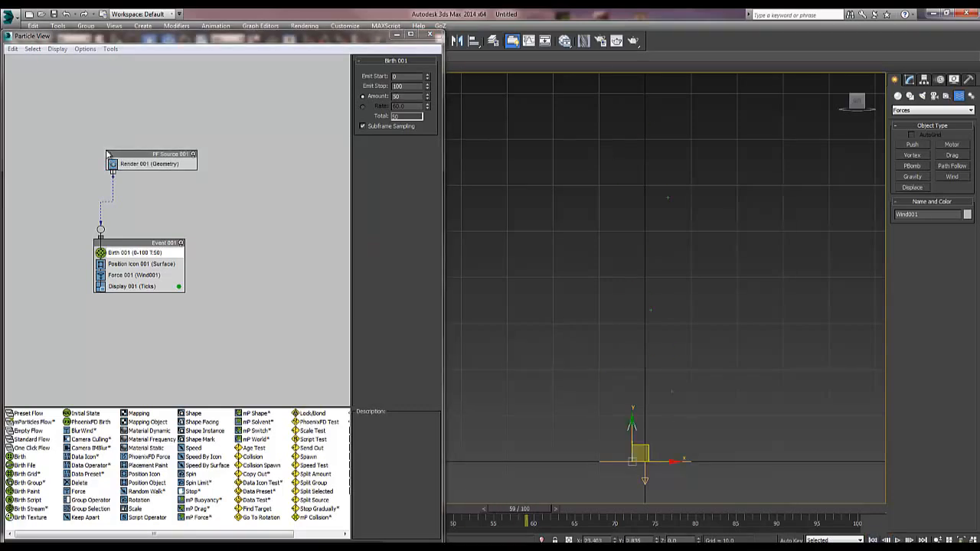
- Disable real-time playback in the time configuration and play the animation from the first frame
{"action": "key", "text": "shift+z"}
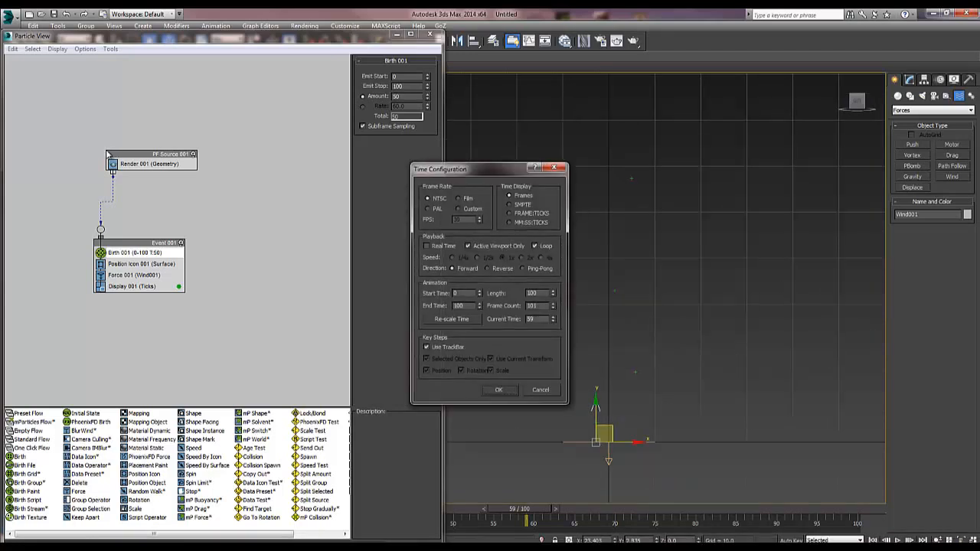
{"action": "left_click", "coordinate": [426, 246]}
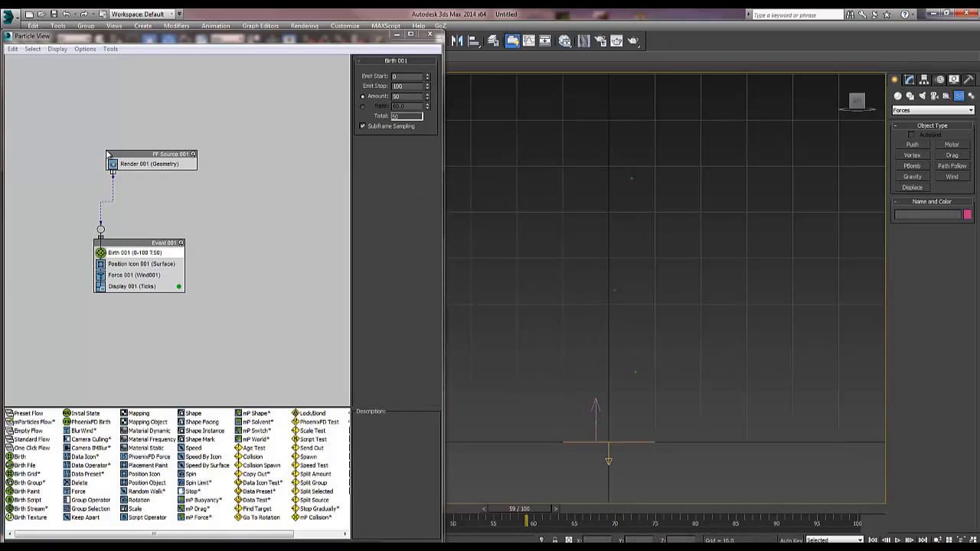
{"action": "left_click", "coordinate": [873, 540]}
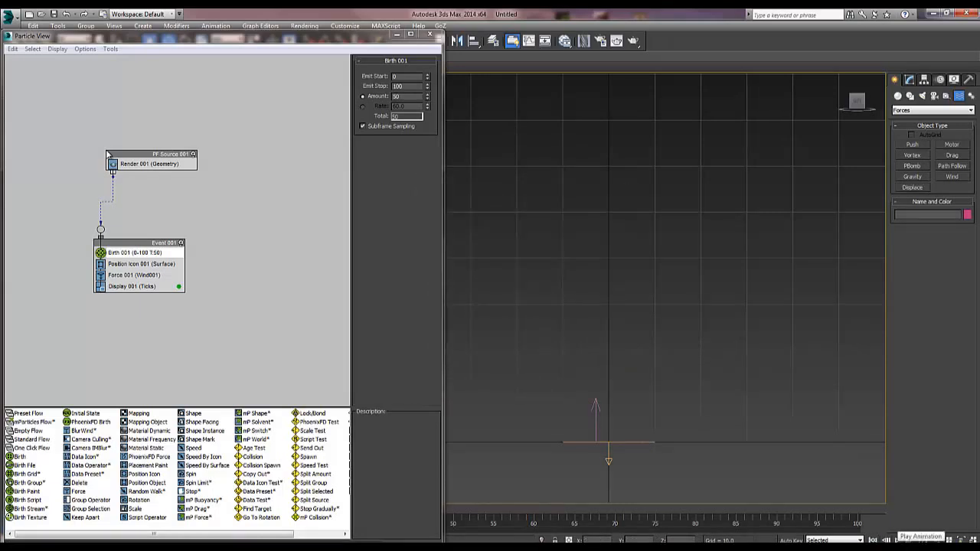
{"action": "left_click", "coordinate": [899, 540]}
{"action": "key", "text": "Escape"}
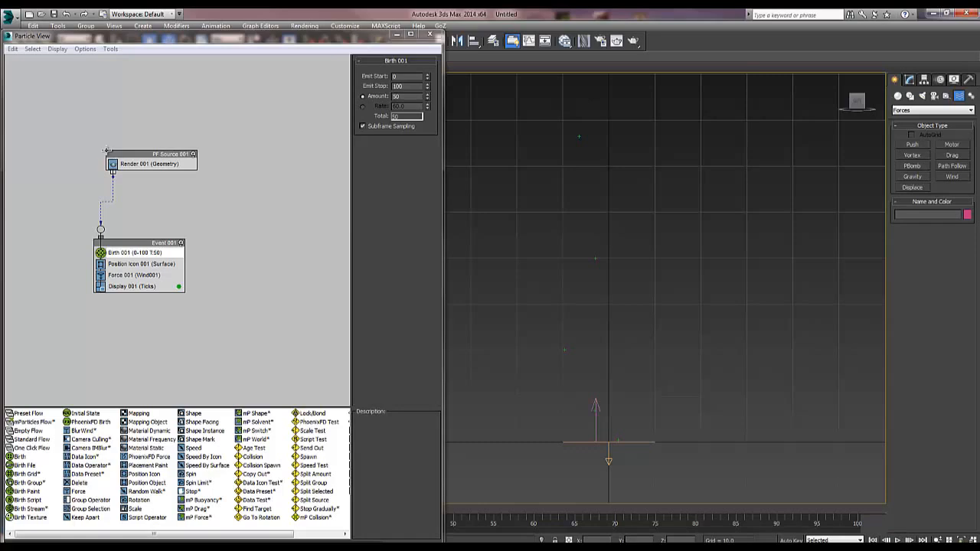
- Reselect the wind space warp, set its strength to 0.1 and play the animation
{"action": "key", "text": "ctrl+z"}
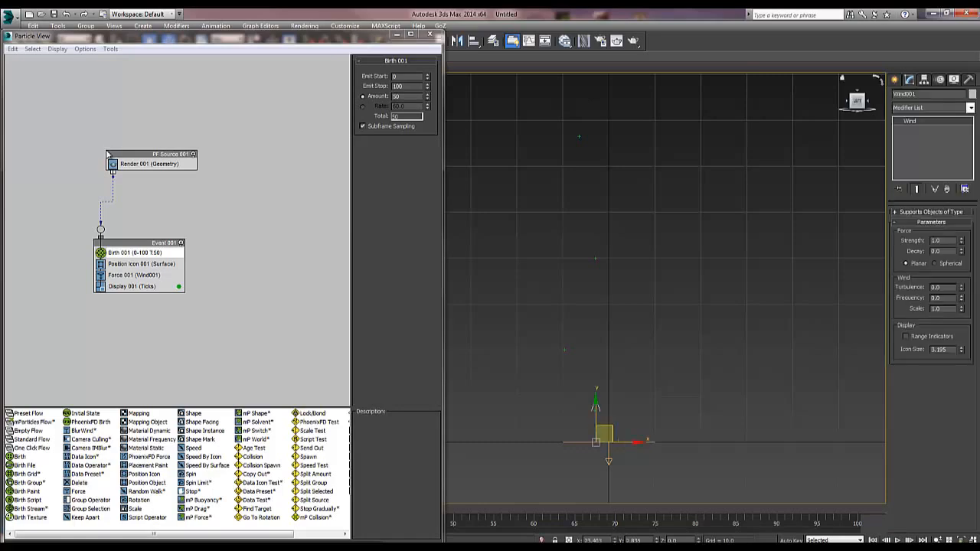
{"action": "left_click_drag", "start_coordinate": [942, 241], "coordinate": [922, 241]}
{"action": "type", "text": ".1"}
{"action": "key", "text": "Return"}
{"action": "key", "text": "/"}
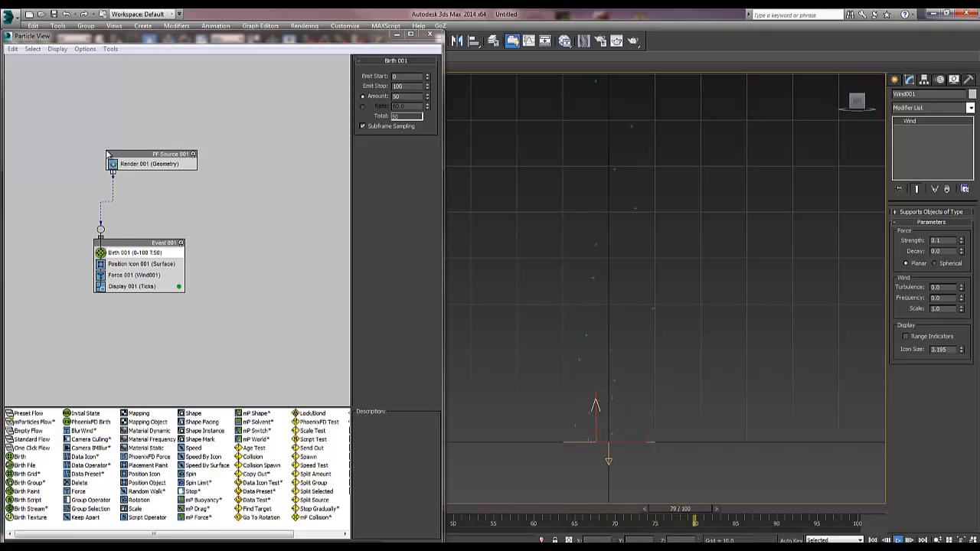
- Try wind strengths of 0.01 and 0.001, settle on 0.009, and set the wind's decay to 0.01
{"action": "type", "text": ".01"}
{"action": "key", "text": "Return"}
{"action": "type", "text": "001"}
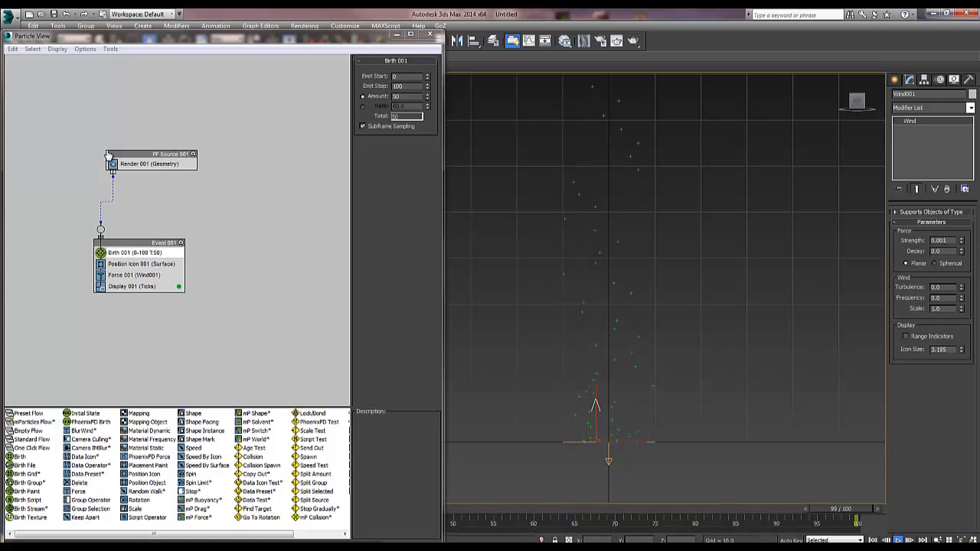
{"action": "key", "text": "Return"}
{"action": "type", "text": "9"}
{"action": "key", "text": "Return"}
{"action": "left_click", "coordinate": [962, 249]}
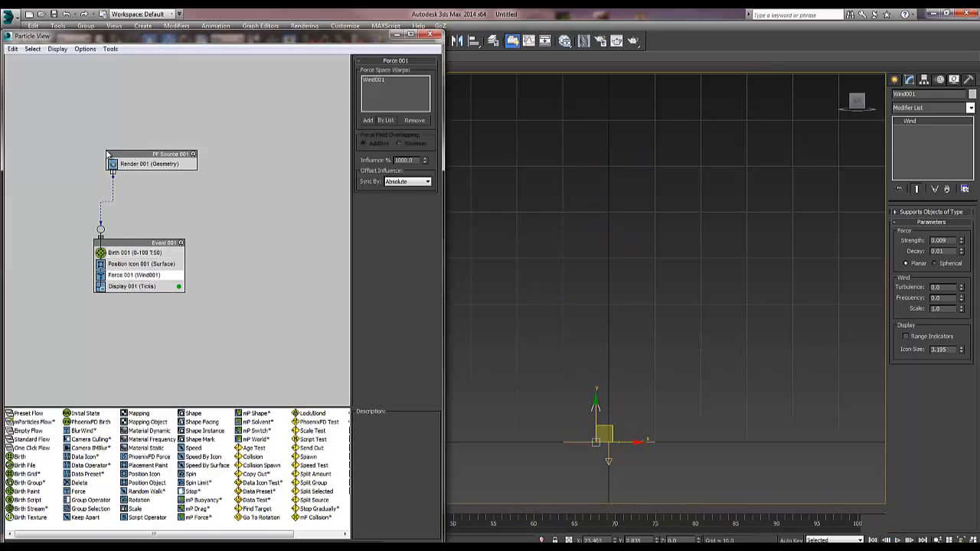
- Create a Drag space warp beside the wind icon in the Perspective view and add it to the Force operator
{"action": "key", "text": "p"}
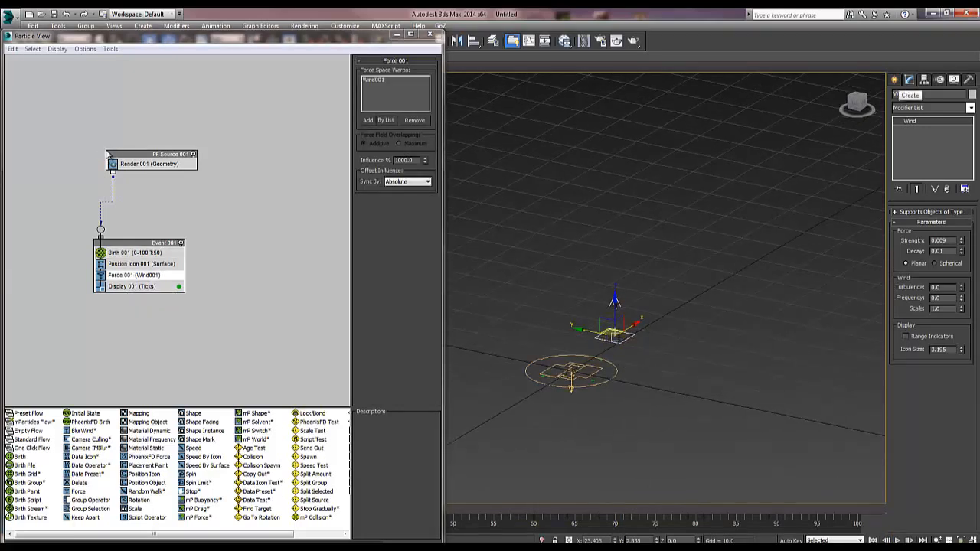
{"action": "left_click", "coordinate": [894, 80]}
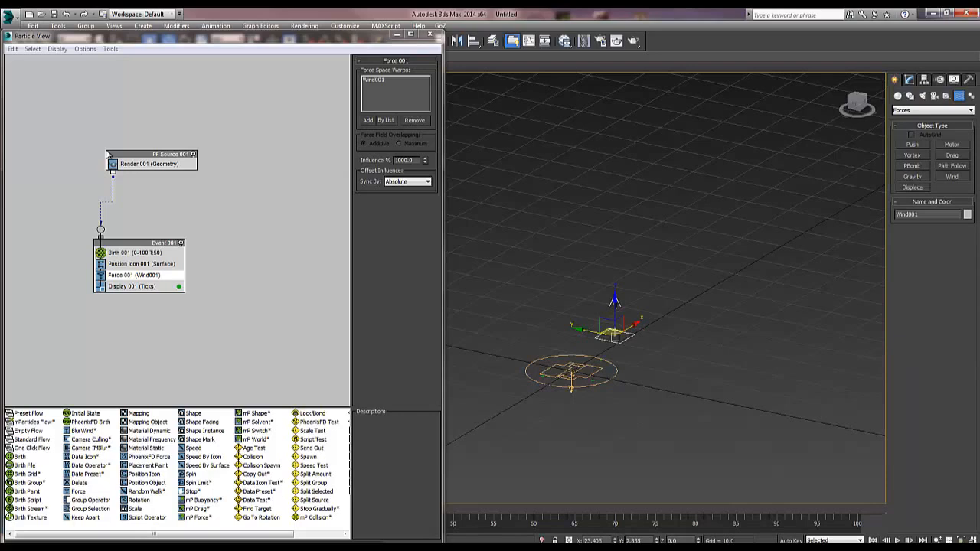
{"action": "left_click", "coordinate": [952, 155]}
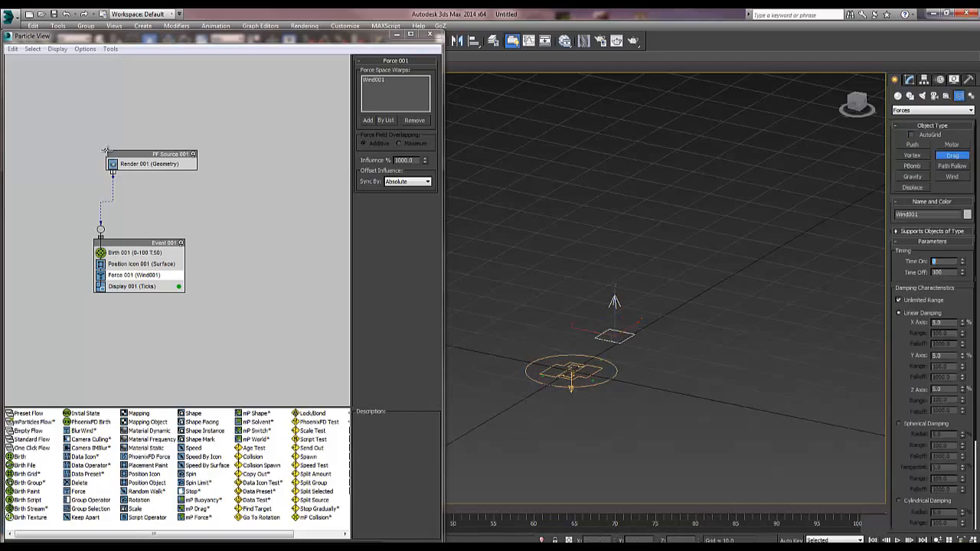
{"action": "mouse_move", "coordinate": [671, 340]}
{"action": "left_mouse_down"}
{"action": "mouse_move", "coordinate": [716, 352]}
{"action": "mouse_move", "coordinate": [693, 346]}
{"action": "mouse_move", "coordinate": [702, 349]}
{"action": "left_mouse_up"}
{"action": "right_click", "coordinate": [702, 350]}
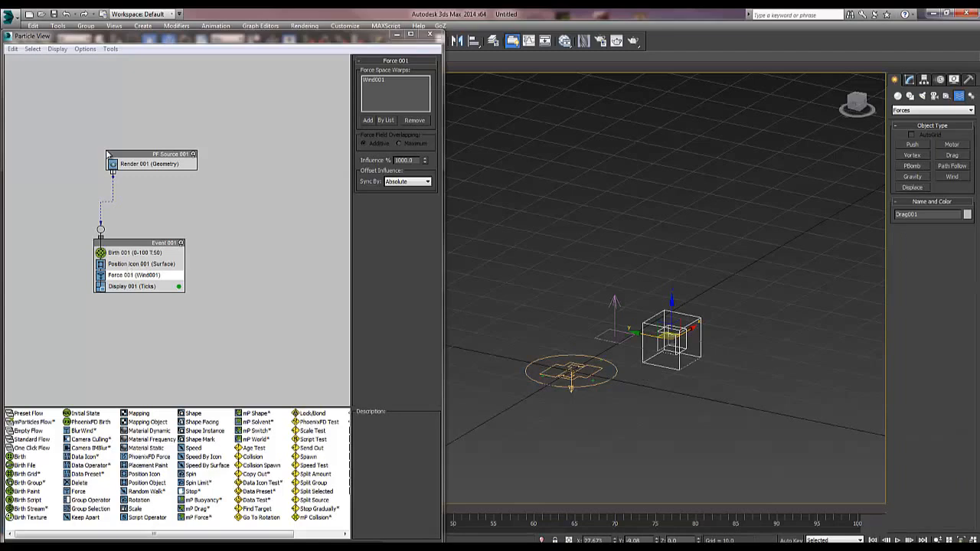
{"action": "left_click", "coordinate": [368, 120]}
{"action": "left_click", "coordinate": [680, 345]}
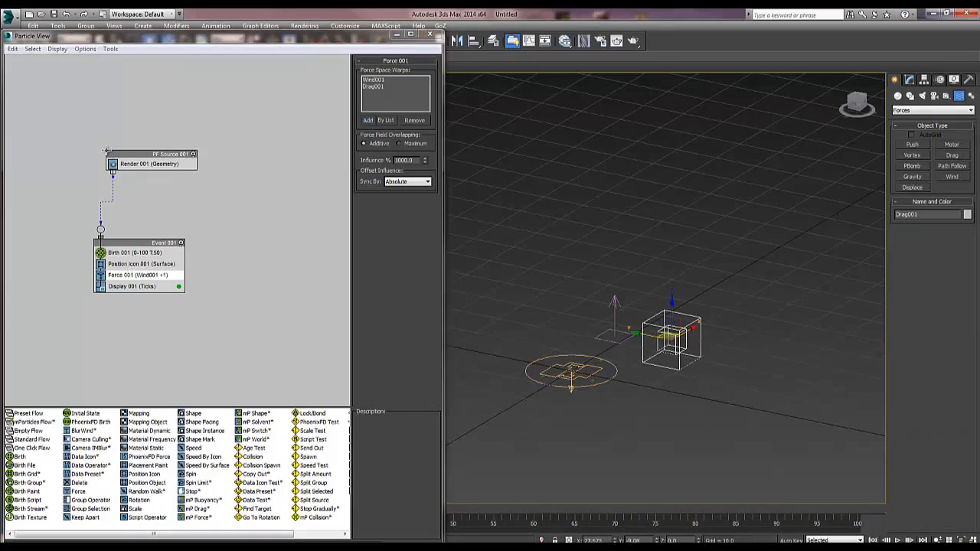
- Preview the particles moving under wind and drag from the Front view with the emitter and both space warps framed
{"action": "mouse_move", "coordinate": [679, 344]}
{"action": "middle_mouse_down"}
{"action": "mouse_move", "coordinate": [695, 345]}
{"action": "mouse_move", "coordinate": [688, 353]}
{"action": "middle_mouse_up"}
{"action": "key", "text": "slash"}
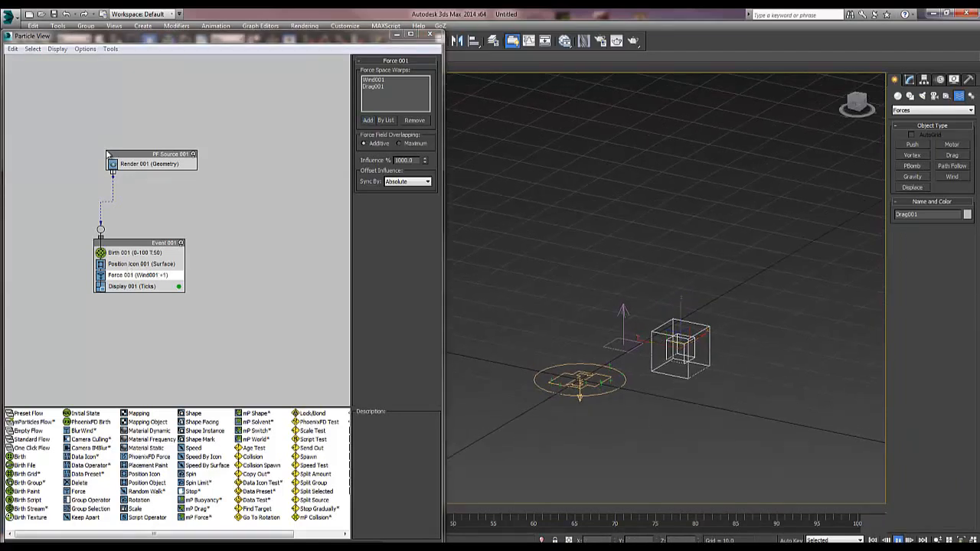
{"action": "key", "text": "t"}
{"action": "key", "text": "z"}
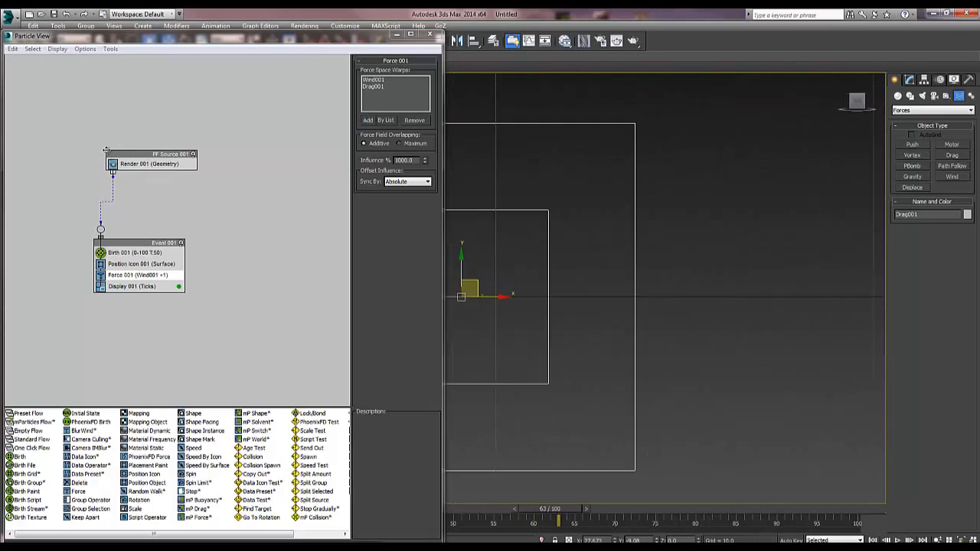
{"action": "key", "text": "f"}
{"action": "middle_click_drag", "start_coordinate": [612, 289], "coordinate": [802, 396]}
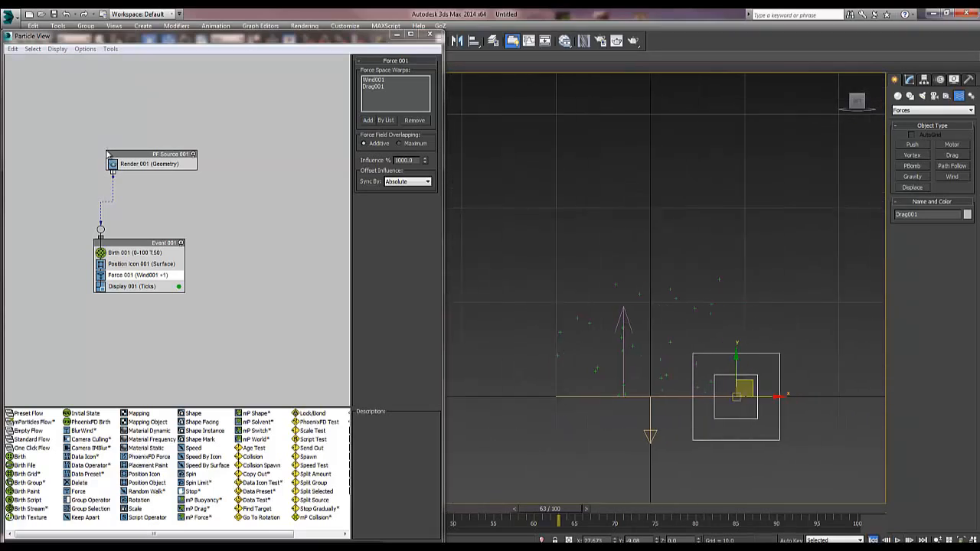
{"action": "key", "text": "slash"}
{"action": "key", "text": "q"}
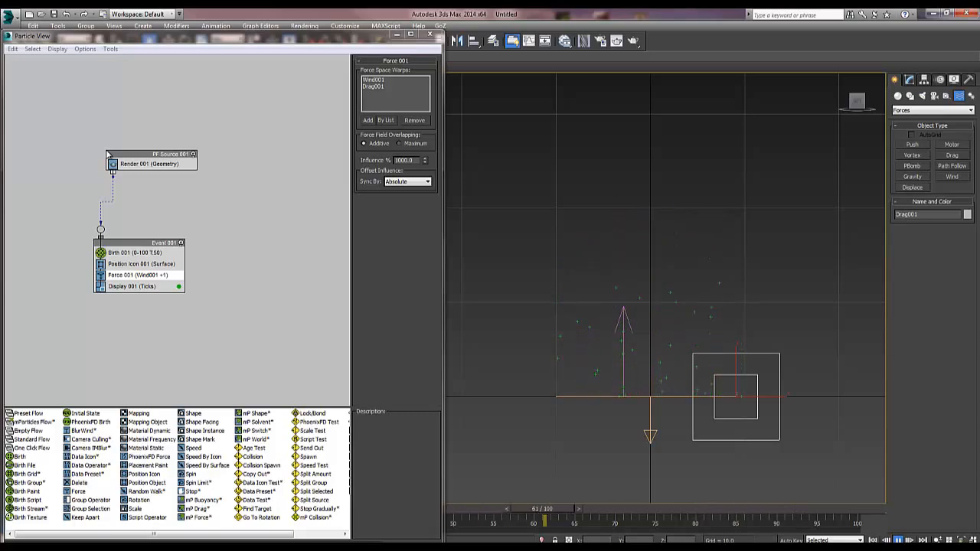
{"action": "key", "text": "slash"}
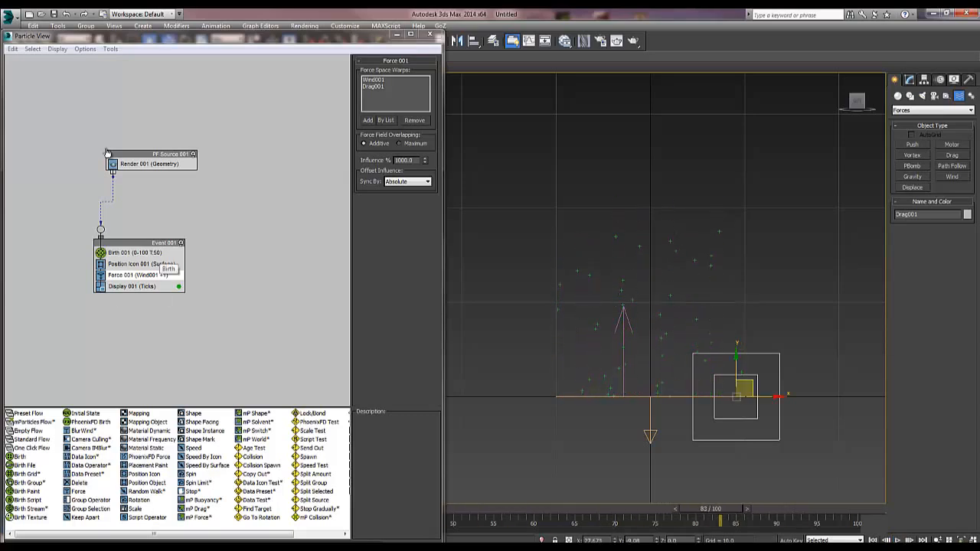
- Reselect the wind space warp, set its turbulence to 0.2 and frequency to 0.5, and play the animation
{"action": "left_click", "coordinate": [143, 253]}
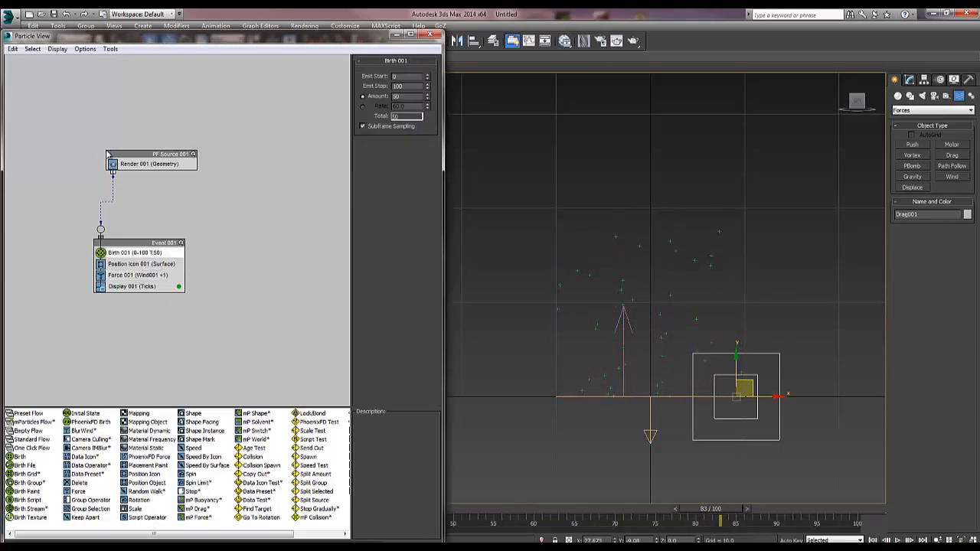
{"action": "left_click", "coordinate": [150, 276]}
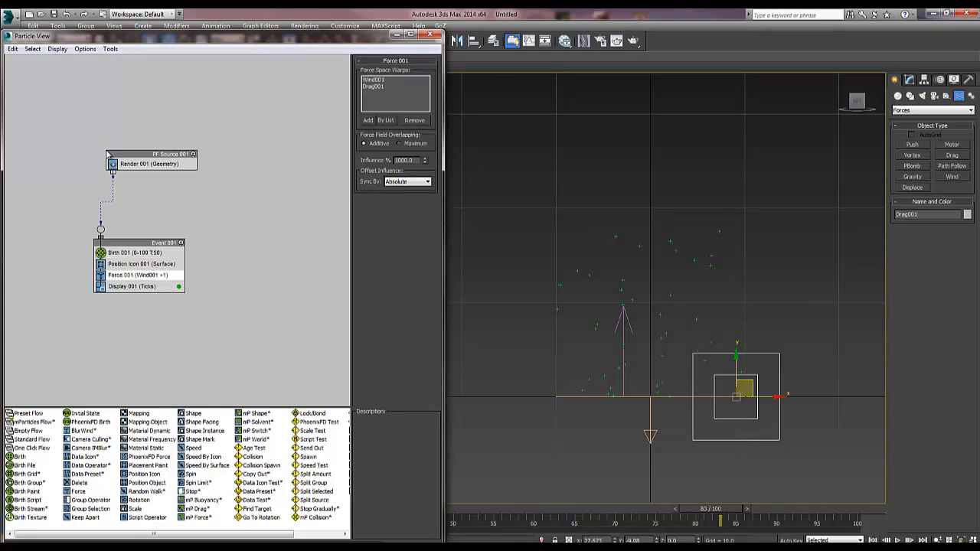
{"action": "key", "text": "ctrl+z"}
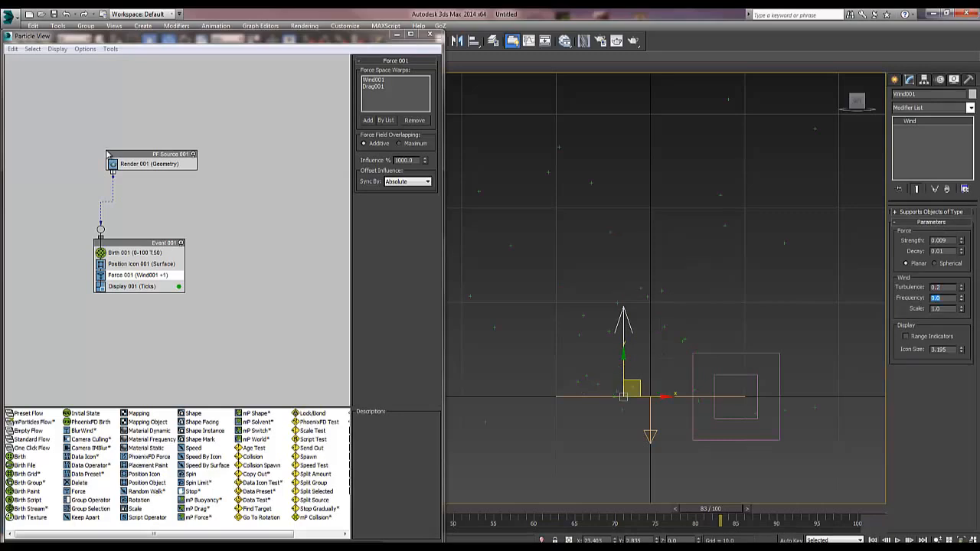
{"action": "type", "text": ".5"}
{"action": "key", "text": "Tab"}
{"action": "key", "text": "Home"}
{"action": "key", "text": "/"}
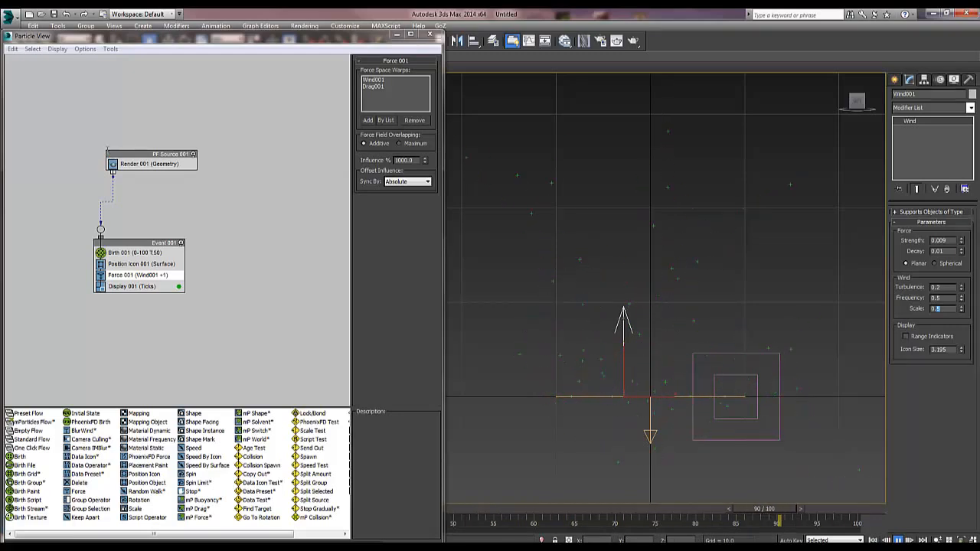
- Try a wind scale of 0.1 during playback and settle on 0.9
{"action": "type", "text": "1"}
{"action": "key", "text": "Return"}
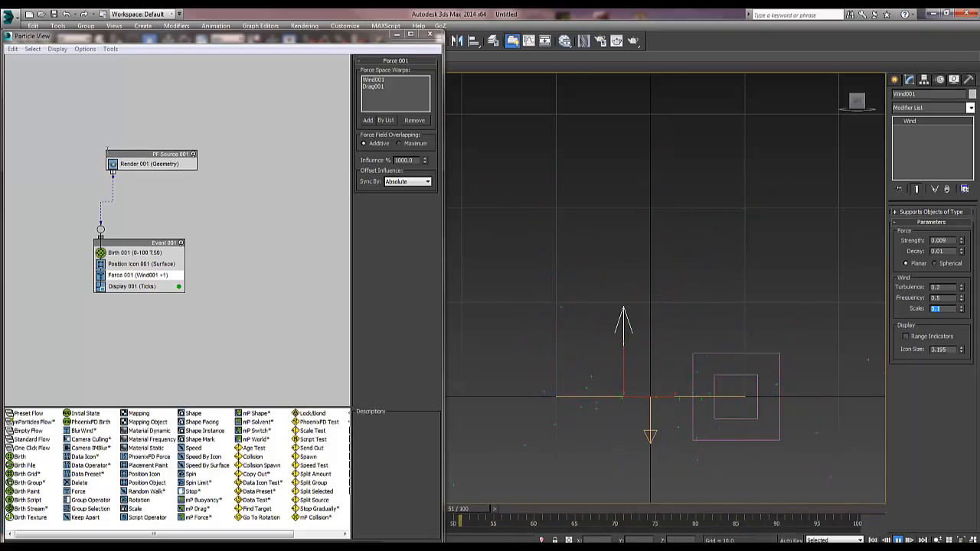
{"action": "type", "text": ".0"}
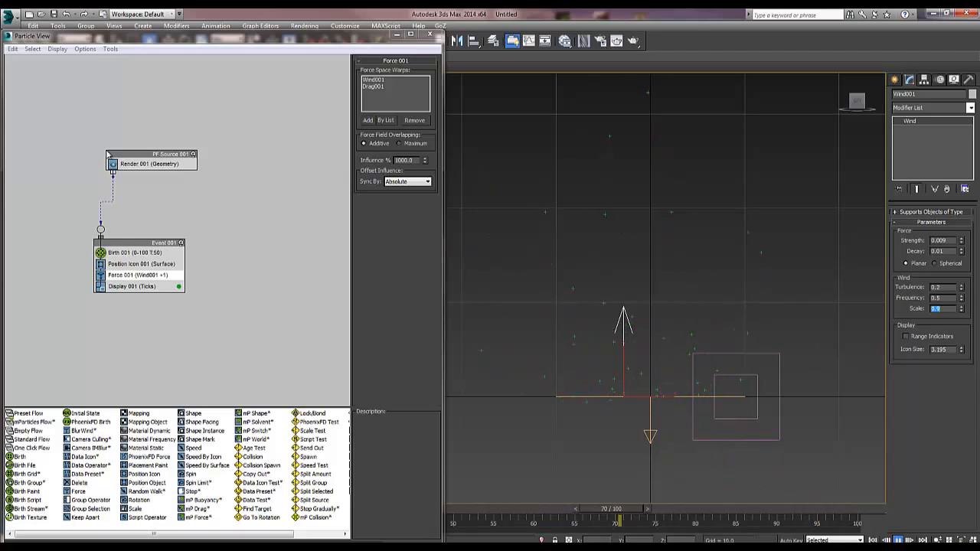
- Try a wind turbulence of 0.01 and settle on 0.05
{"action": "left_click_drag", "start_coordinate": [942, 287], "coordinate": [936, 287]}
{"action": "type", "text": "01"}
{"action": "key", "text": "Return"}
{"action": "key", "text": "BackSpace"}
{"action": "type", "text": "5"}
{"action": "key", "text": "Return"}
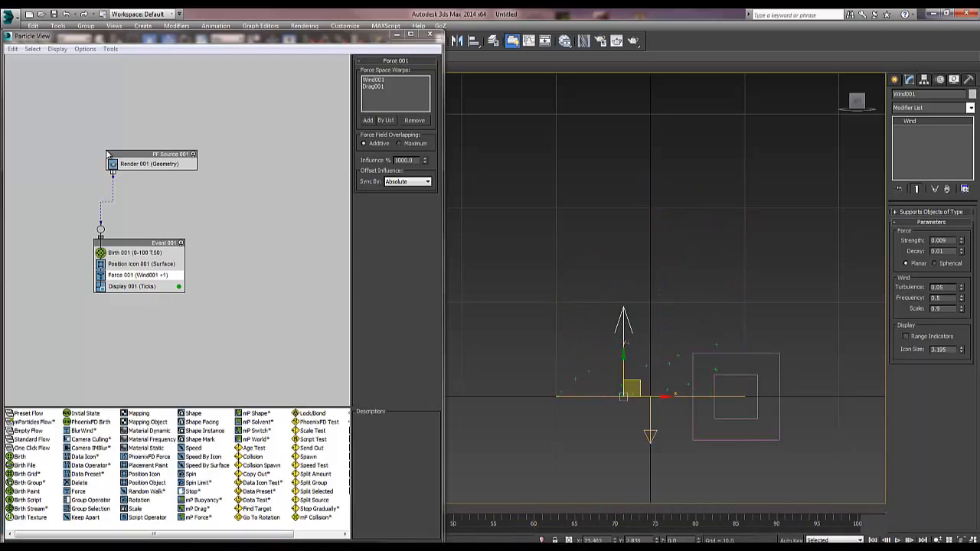
- Add a Shape operator between Force and Display in Event 001 and set its 3D shape to Sphere 80-sides
{"action": "right_click", "coordinate": [138, 285]}
{"action": "mouse_move", "coordinate": [175, 301]}
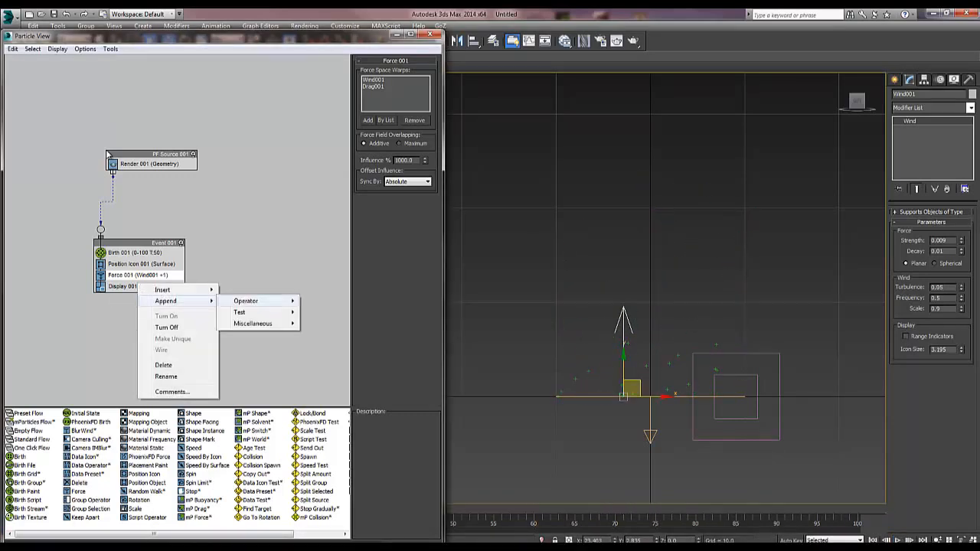
{"action": "mouse_move", "coordinate": [246, 301]}
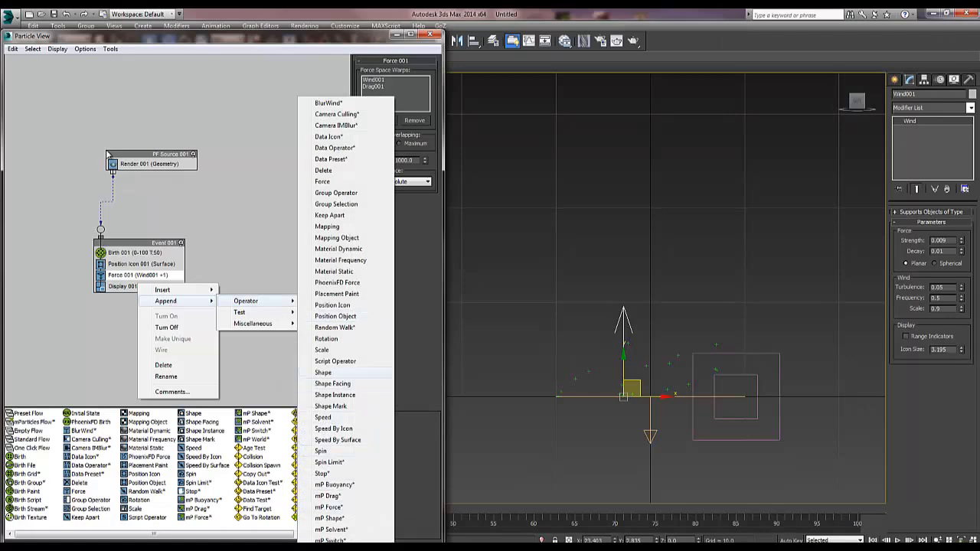
{"action": "left_click", "coordinate": [323, 372]}
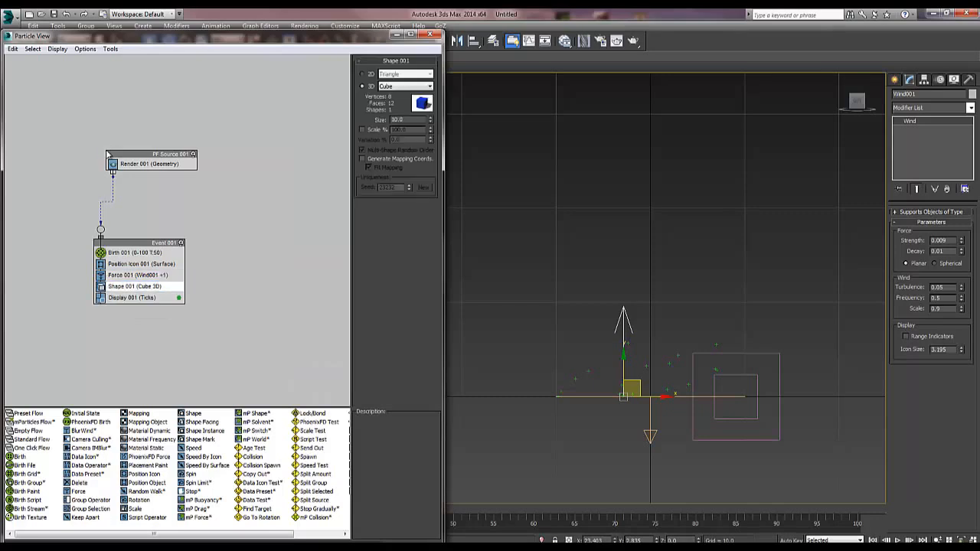
{"action": "left_click", "coordinate": [406, 86]}
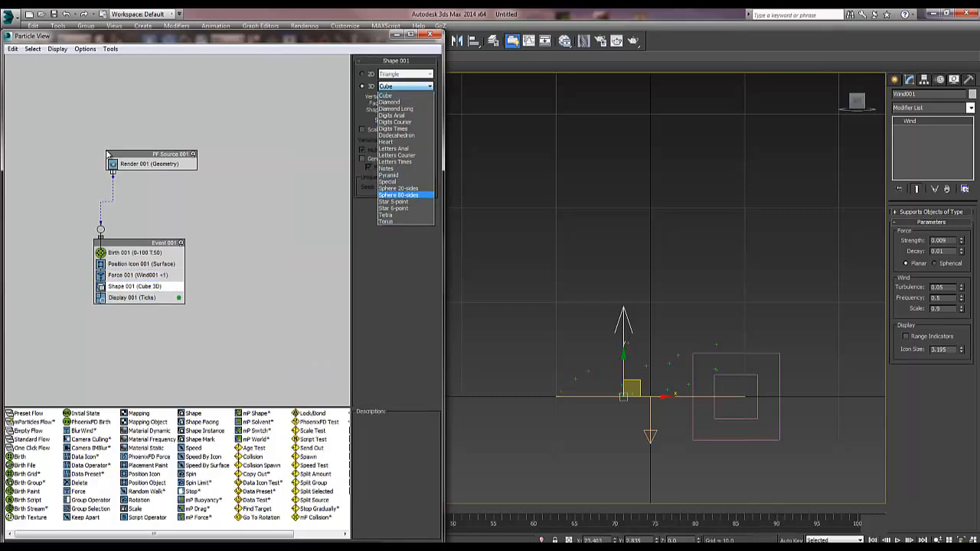
{"action": "left_click", "coordinate": [398, 195]}
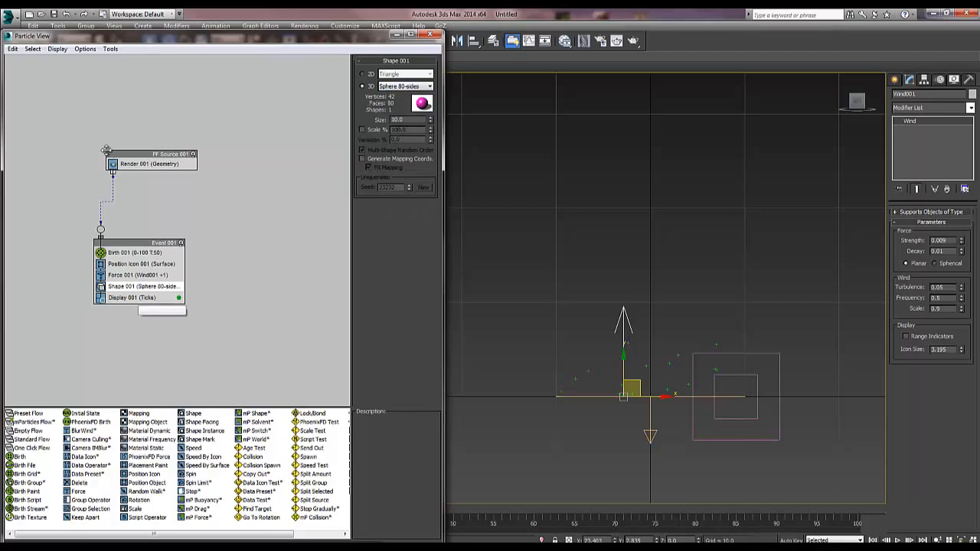
- Set the Display operator's type to Geometry and play the animation from the start to preview the spheres
{"action": "left_click", "coordinate": [140, 297]}
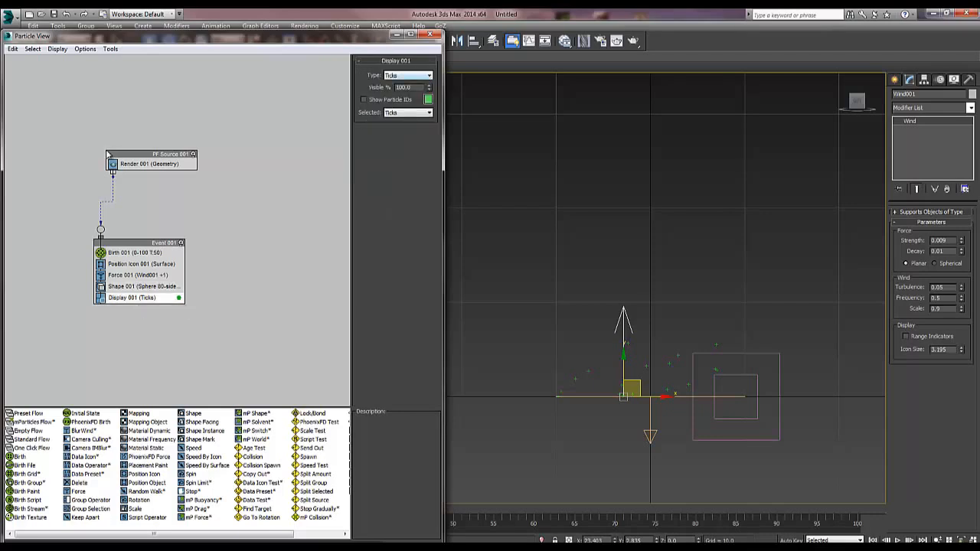
{"action": "left_click", "coordinate": [408, 75]}
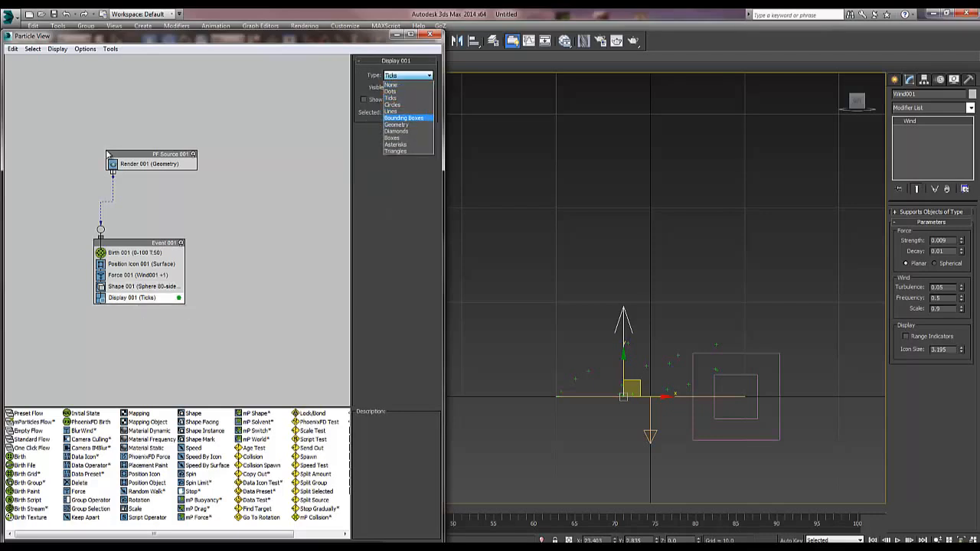
{"action": "left_click", "coordinate": [397, 124]}
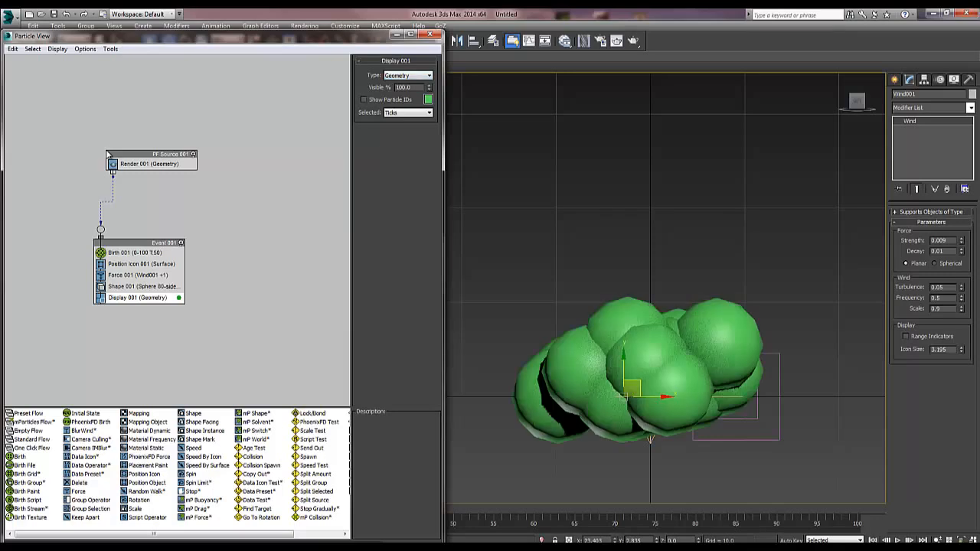
{"action": "left_click", "coordinate": [873, 540]}
{"action": "left_click", "coordinate": [898, 539]}
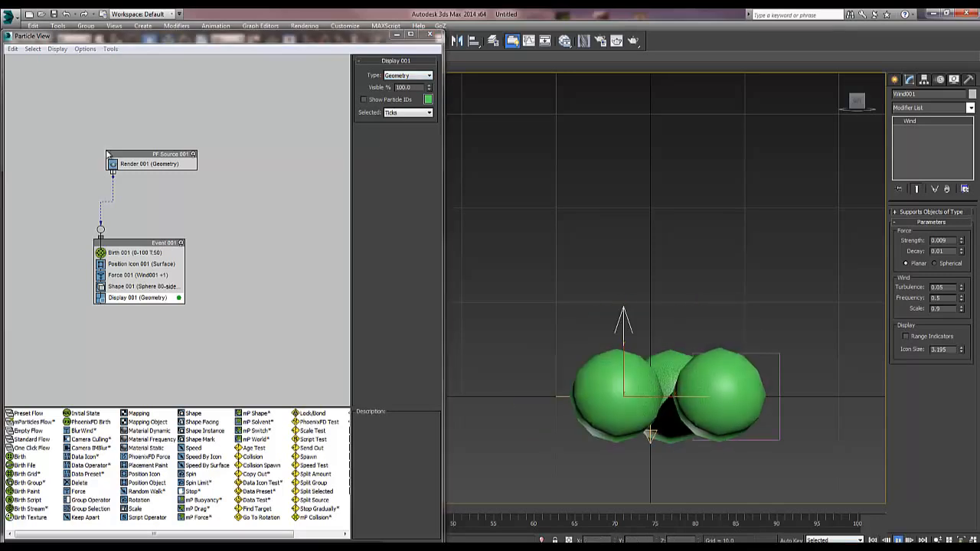
{"action": "left_click", "coordinate": [899, 540]}
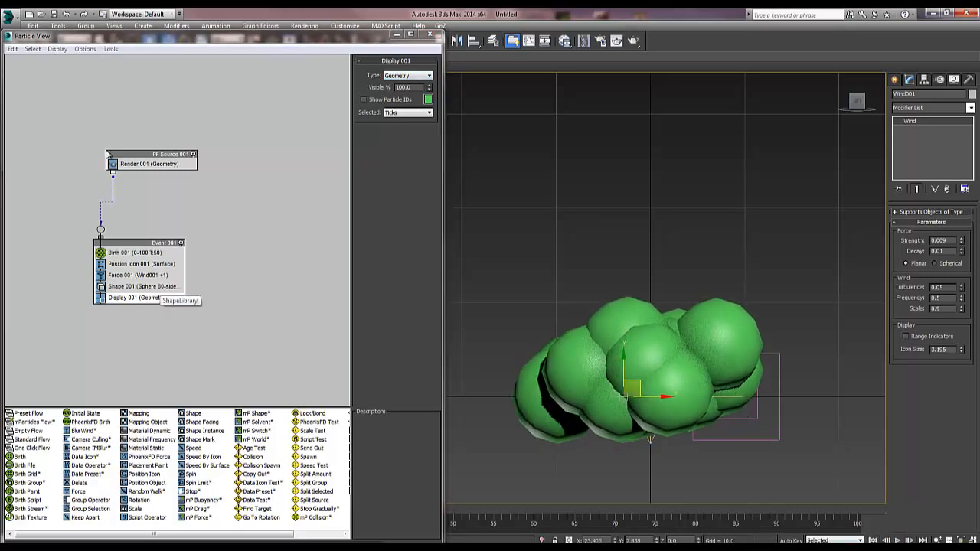
- Enable scaling on the Shape operator in Event 001 and set its size to 3
{"action": "left_click", "coordinate": [151, 287]}
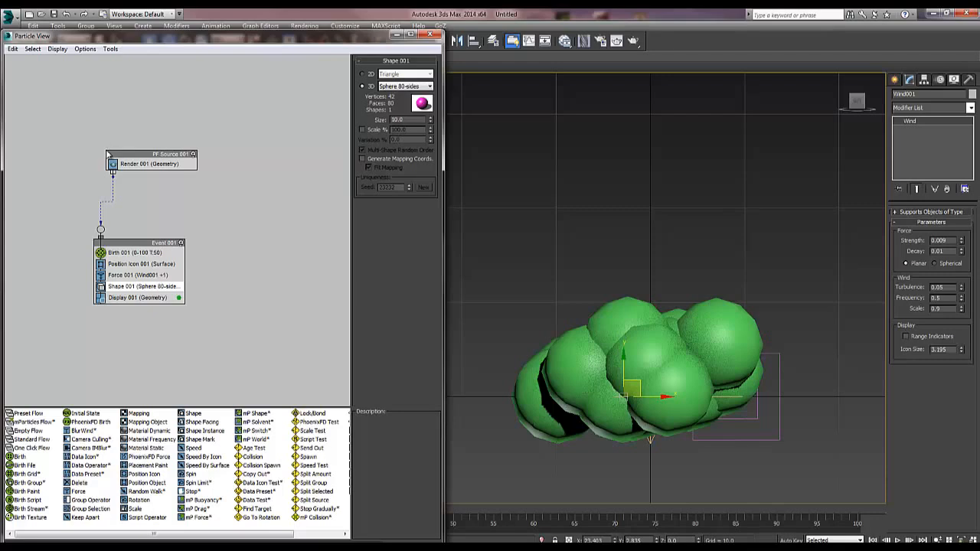
{"action": "left_click", "coordinate": [363, 129]}
{"action": "double_click", "coordinate": [406, 120]}
{"action": "type", "text": "2"}
{"action": "key", "text": "Return"}
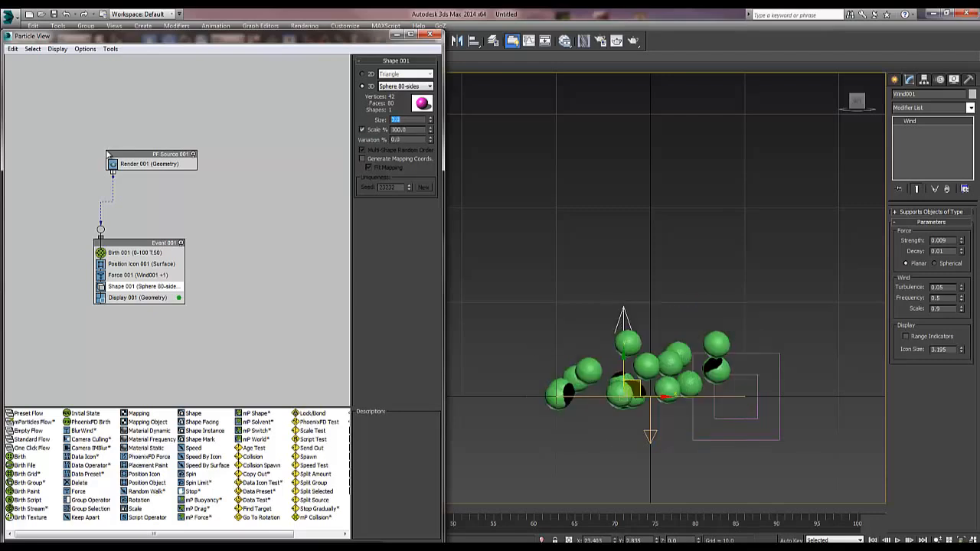
- Try a Shape operator scale of 80% with a variation of 60% and a reduced variation of 30%
{"action": "key", "text": "Tab"}
{"action": "type", "text": "80"}
{"action": "key", "text": "Tab"}
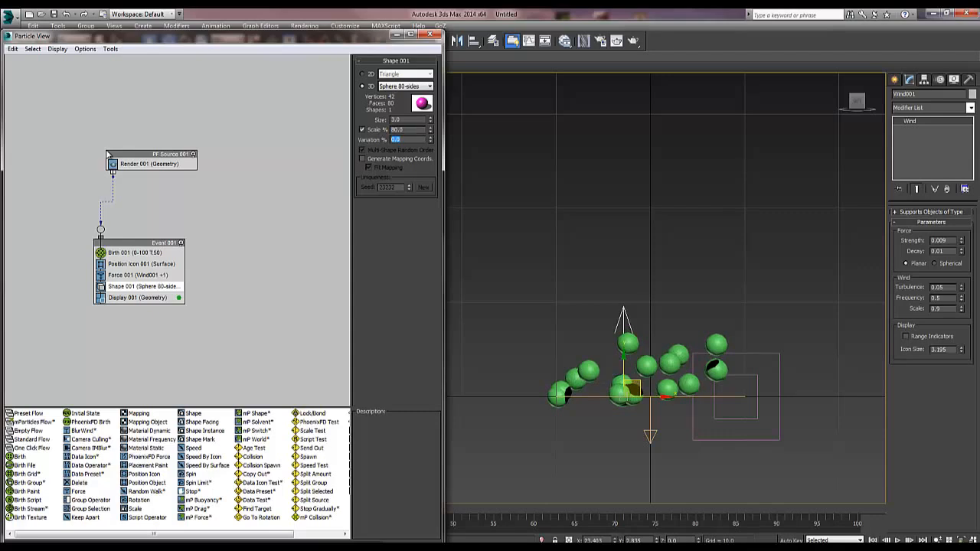
{"action": "key", "text": "Return"}
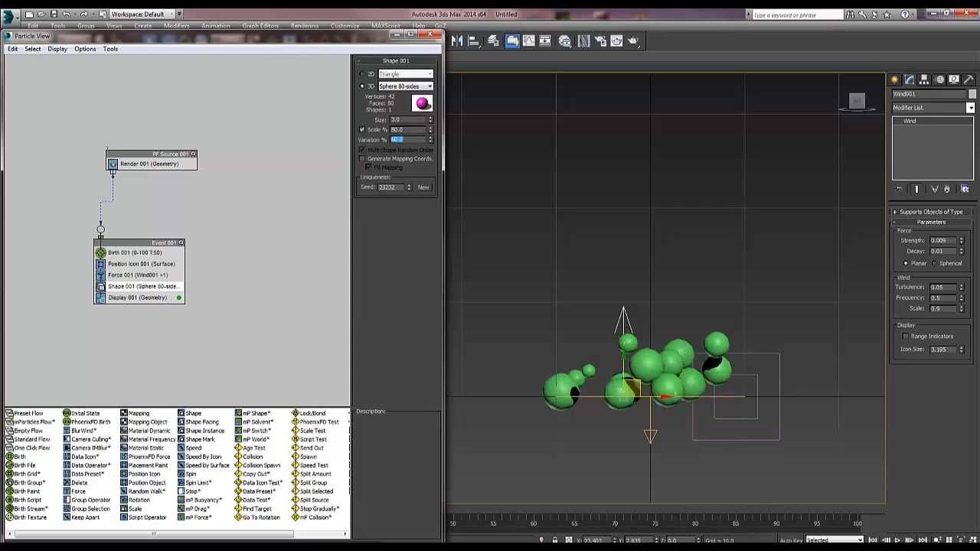
{"action": "type", "text": "30"}
{"action": "key", "text": "Return"}
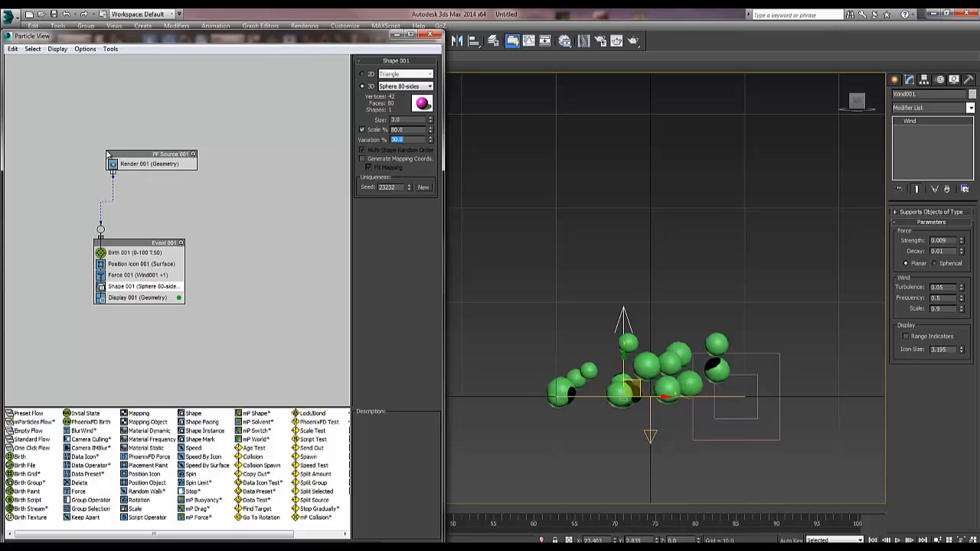
- Set the Shape operator's scale to 50% with 20% variation and play the animation from the start
{"action": "key", "text": "shift+Tab"}
{"action": "type", "text": "50"}
{"action": "key", "text": "Return"}
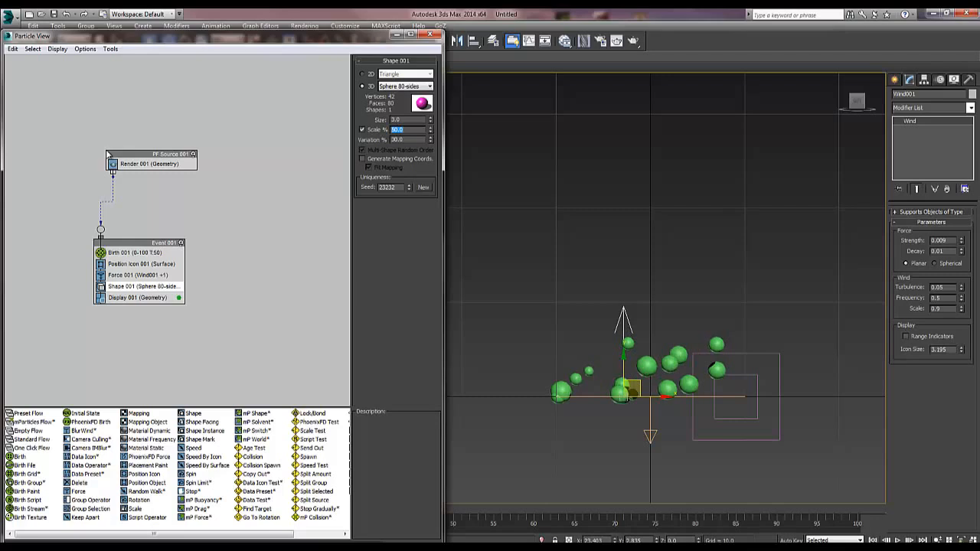
{"action": "key", "text": "Tab"}
{"action": "type", "text": "20"}
{"action": "key", "text": "Return"}
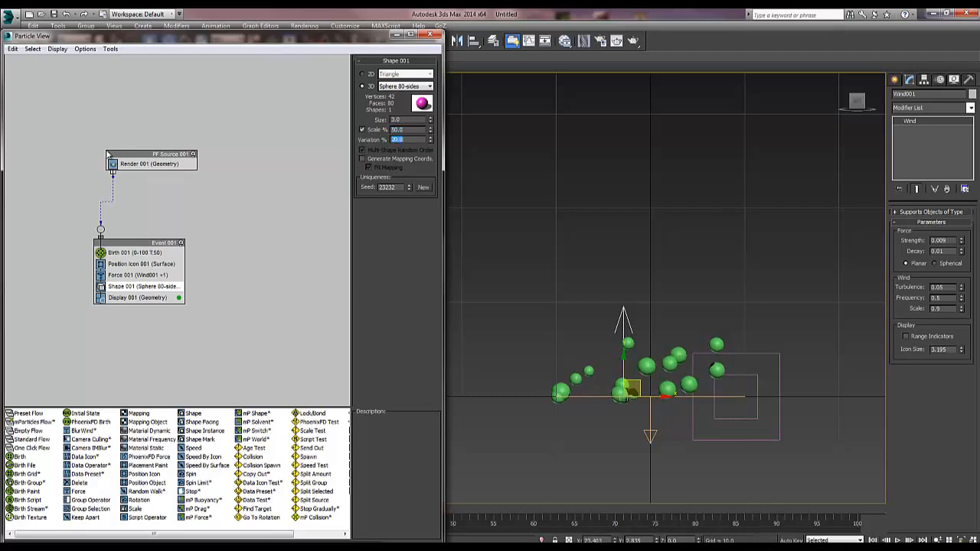
{"action": "type", "text": "1/"}
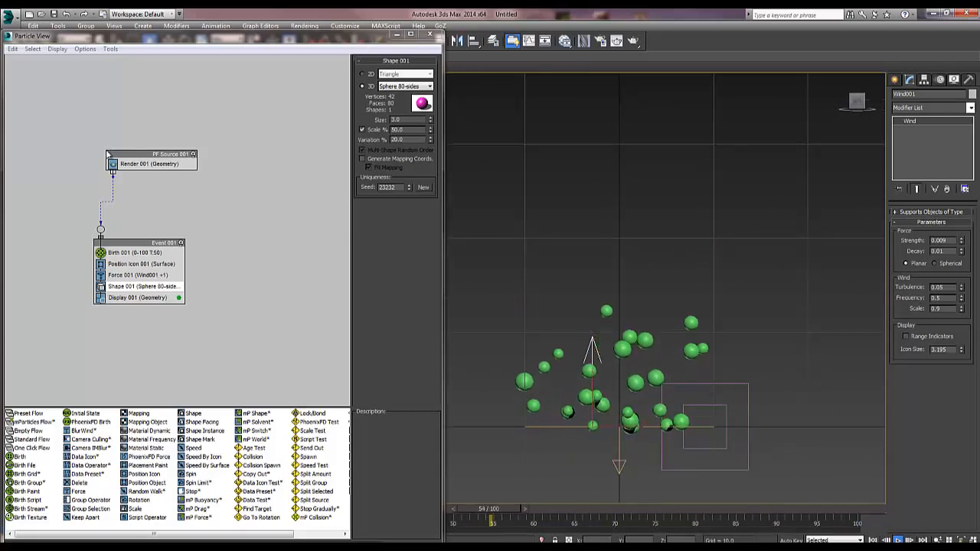
- Set the Birth operator's amount to 25 and replay the animation from the first frame
{"action": "left_click", "coordinate": [159, 253]}
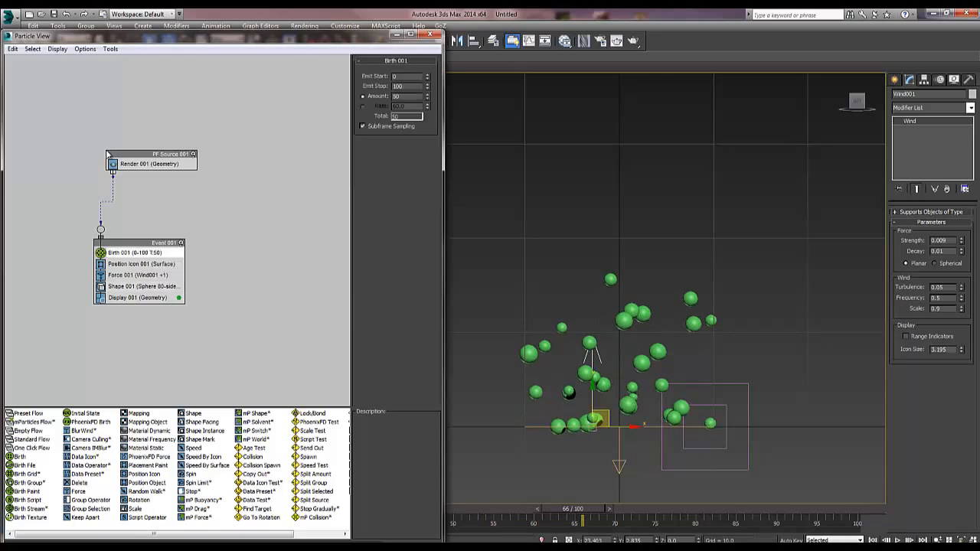
{"action": "left_click_drag", "start_coordinate": [107, 149], "coordinate": [107, 153]}
{"action": "type", "text": "25"}
{"action": "key", "text": "Return"}
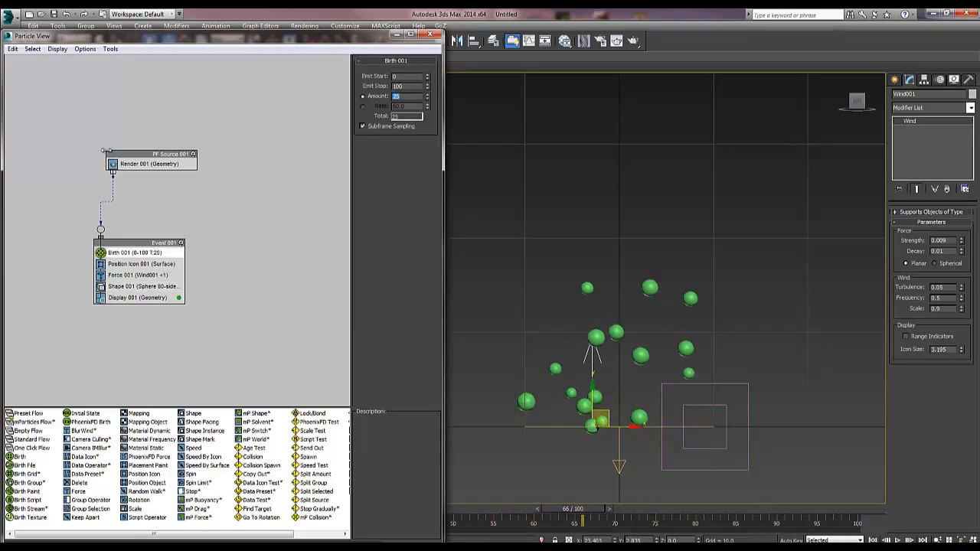
{"action": "key", "text": "Home"}
{"action": "key", "text": "slash"}
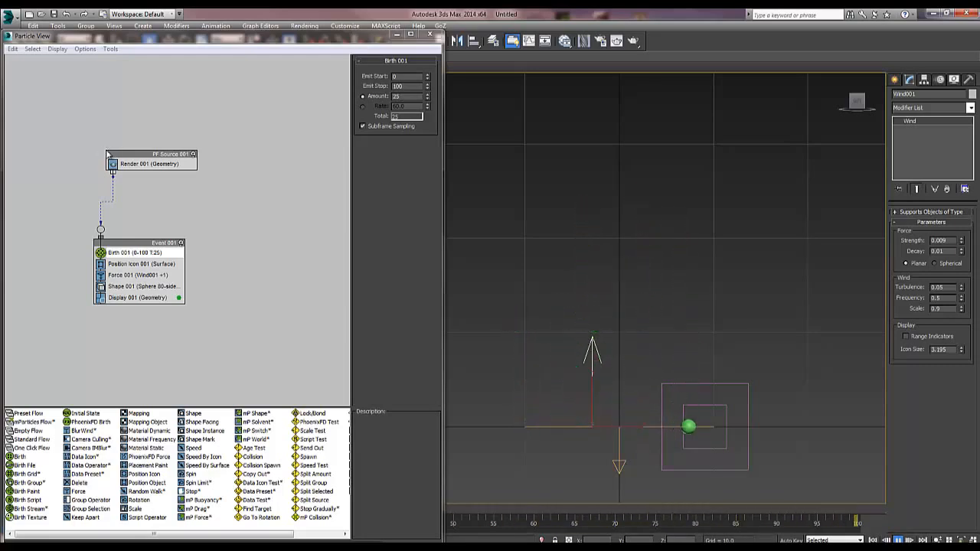
{"action": "key", "text": "slash"}
- Close Particle View and show safe frames in the Perspective viewport, with the emitter framed near the lower edge
{"action": "scroll", "coordinate": [628, 415], "scroll_direction": "up", "scroll_amount": 2}
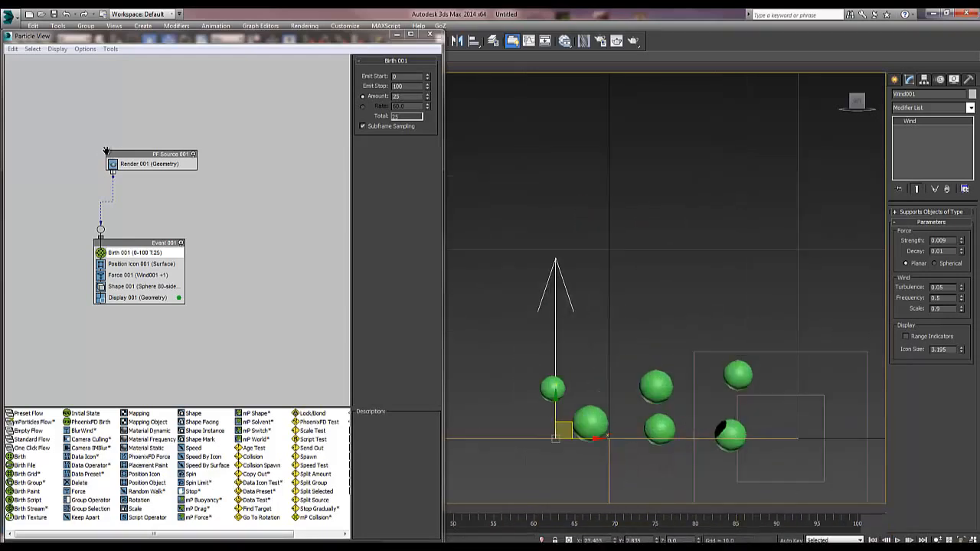
{"action": "scroll", "coordinate": [594, 416], "scroll_direction": "down", "scroll_amount": 1}
{"action": "middle_click_drag", "start_coordinate": [106, 151], "coordinate": [107, 155]}
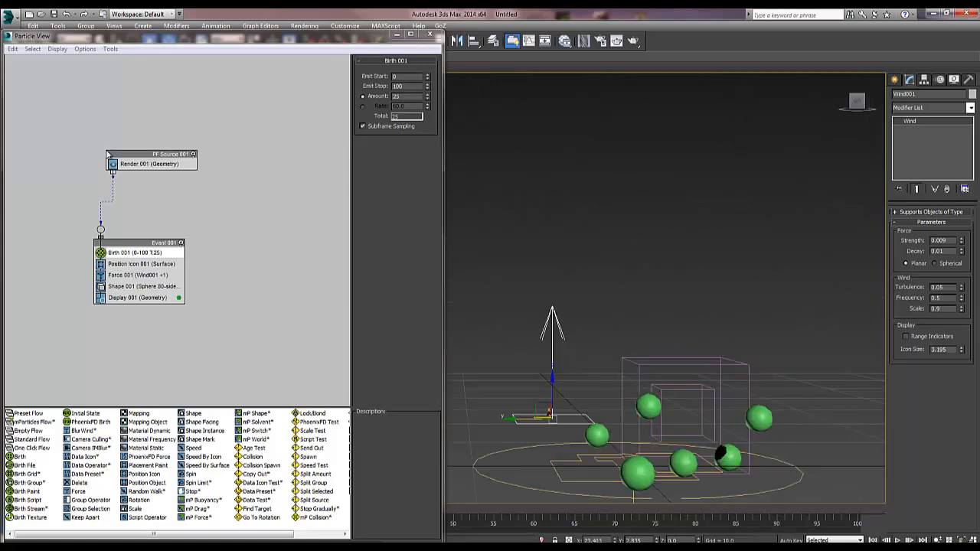
{"action": "scroll", "coordinate": [108, 155], "scroll_direction": "down", "scroll_amount": 5}
{"action": "key", "text": "6"}
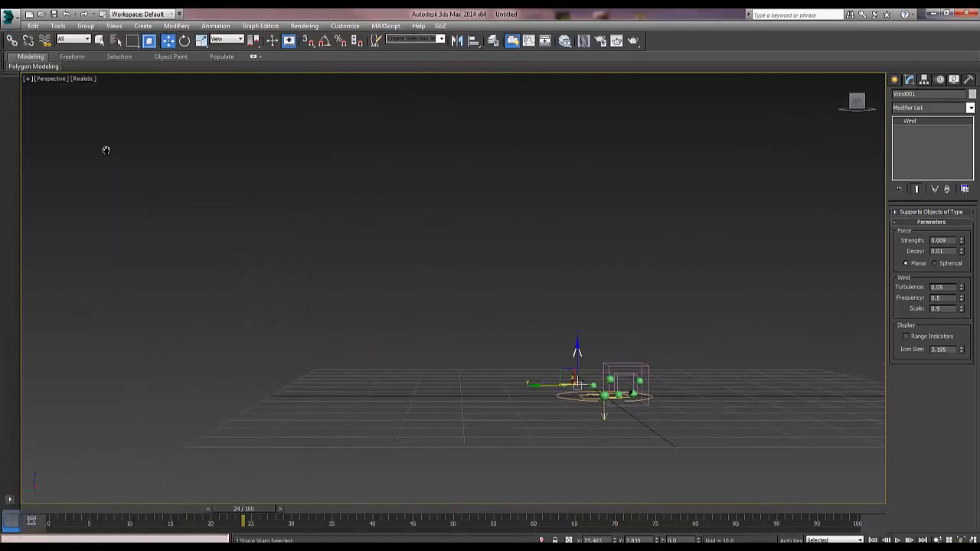
{"action": "key", "text": "shift+f"}
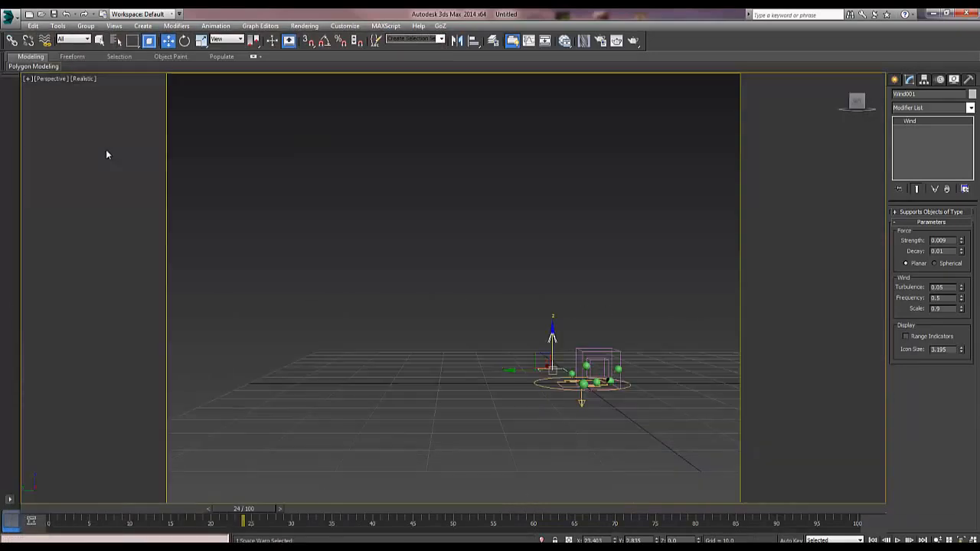
{"action": "scroll", "coordinate": [107, 151], "scroll_direction": "up", "scroll_amount": 5}
{"action": "middle_click_drag", "start_coordinate": [106, 151], "coordinate": [107, 155]}
{"action": "scroll", "coordinate": [105, 146], "scroll_direction": "down", "scroll_amount": 3}
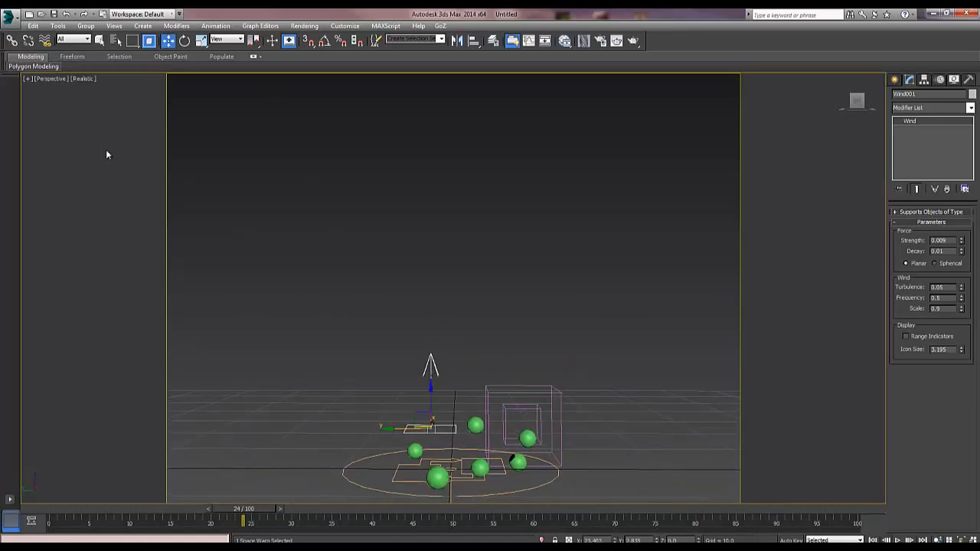
- Play the animation to check how the spheres rise within the safe frame
{"action": "key", "text": "slash"}
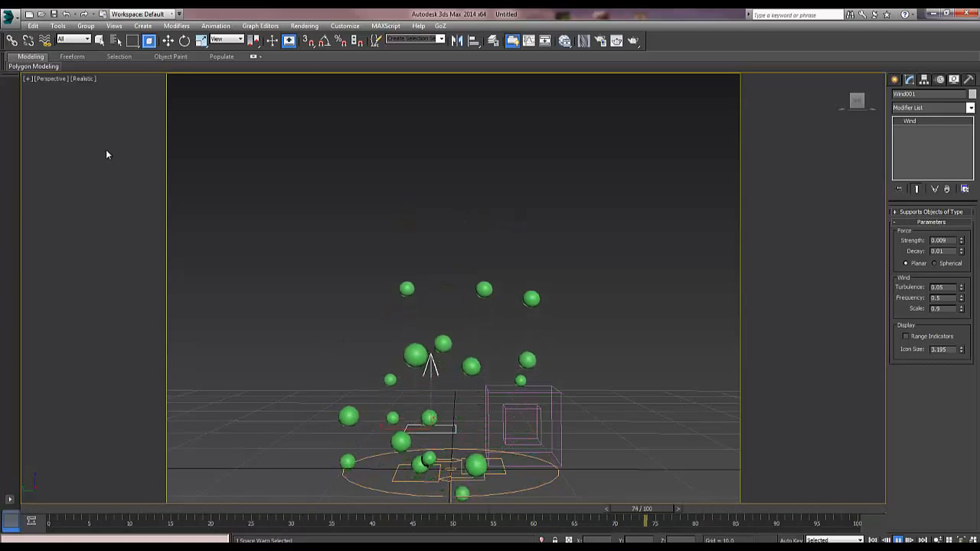
{"action": "key", "text": "slash"}
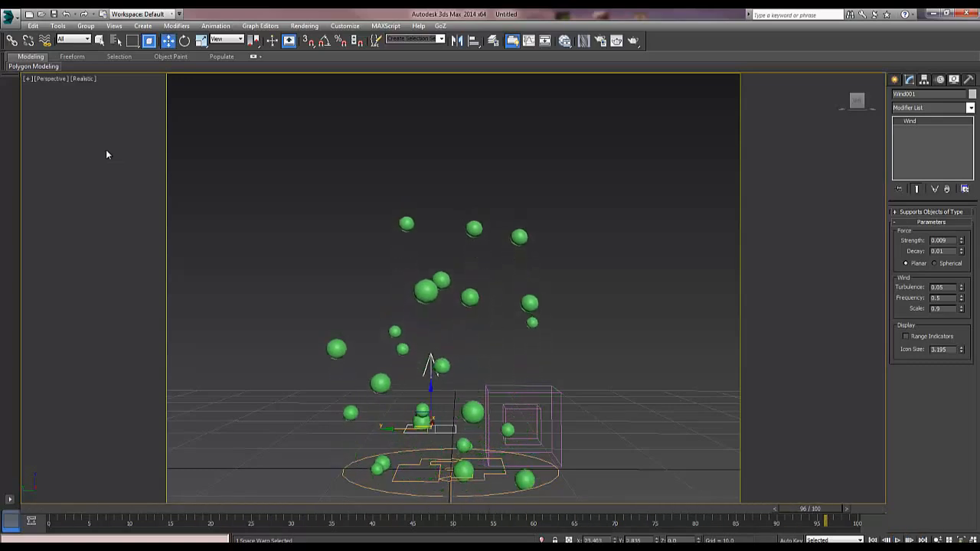
{"action": "key", "text": "slash"}
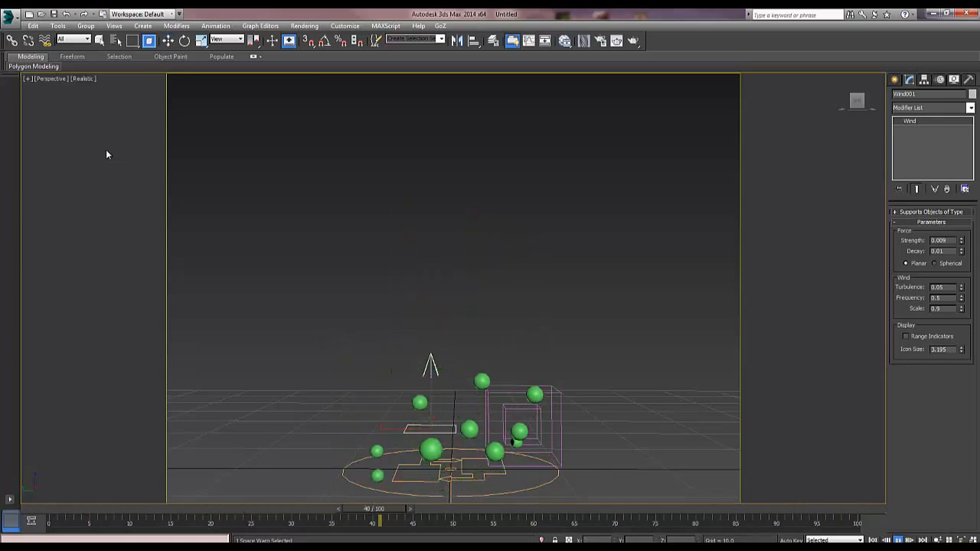
{"action": "key", "text": "slash"}
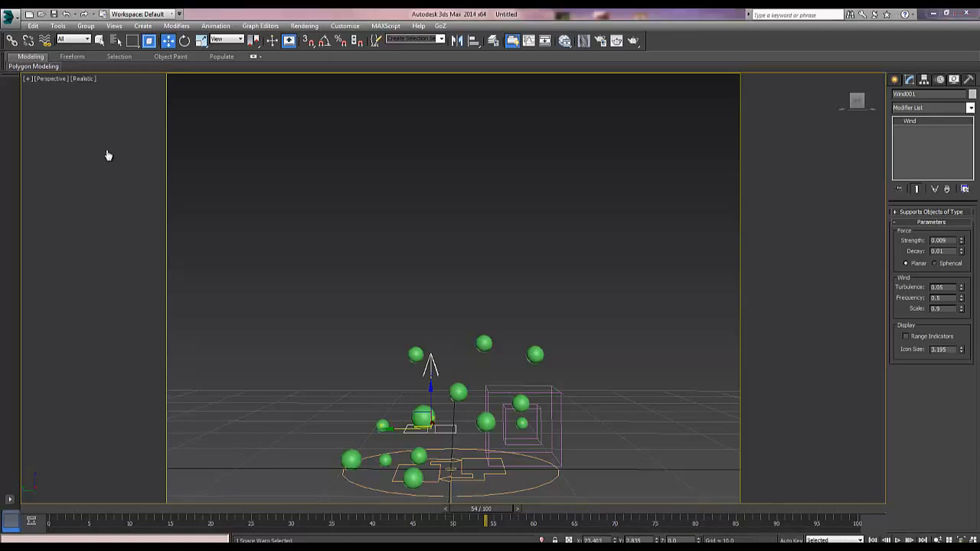
{"action": "middle_click_drag", "start_coordinate": [510, 381], "coordinate": [511, 379]}
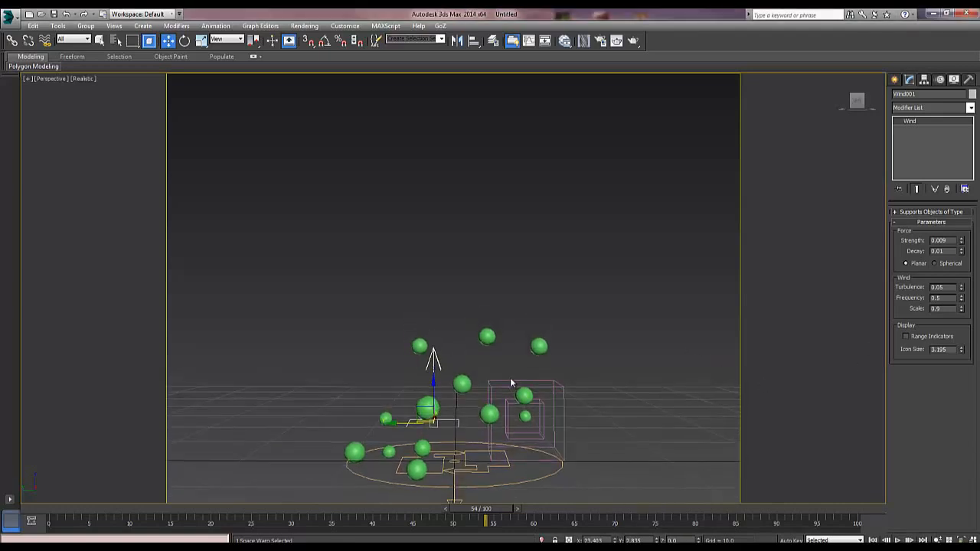
- Extend the active time range to 300 frames and play the longer animation
{"action": "right_click_drag", "start_coordinate": [852, 523], "coordinate": [300, 523], "text": "ctrl+alt"}
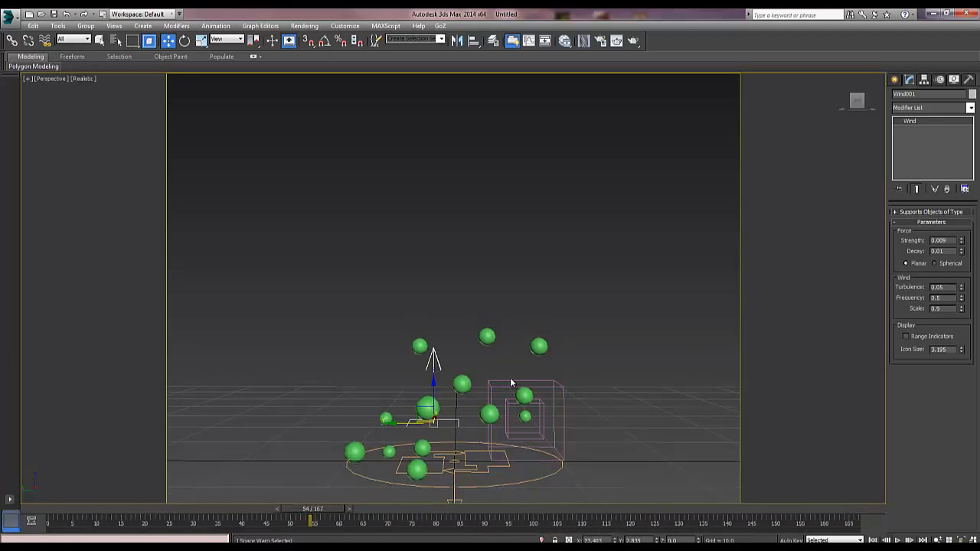
{"action": "right_click_drag", "start_coordinate": [773, 523], "coordinate": [112, 524], "text": "ctrl+alt"}
{"action": "right_click_drag", "start_coordinate": [723, 523], "coordinate": [749, 523], "text": "ctrl+alt"}
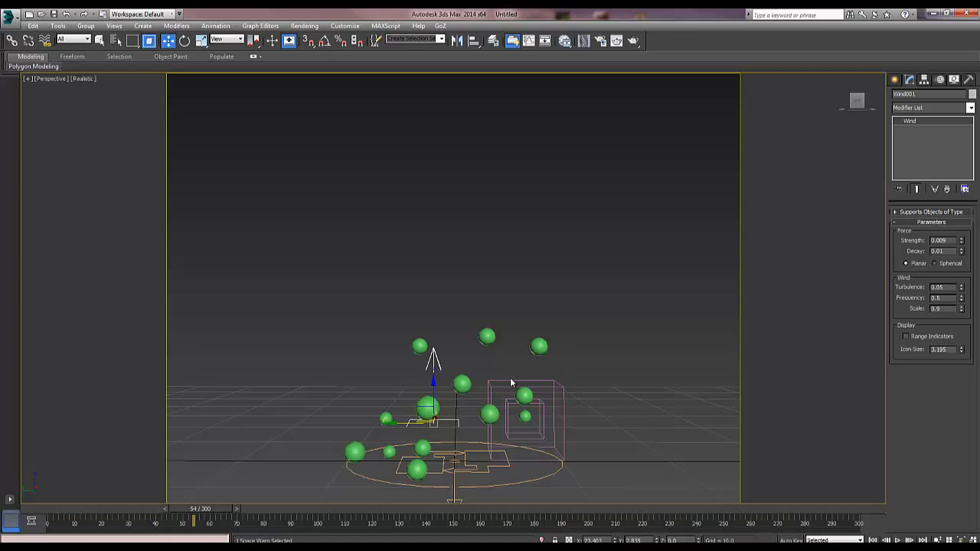
{"action": "key", "text": "slash"}
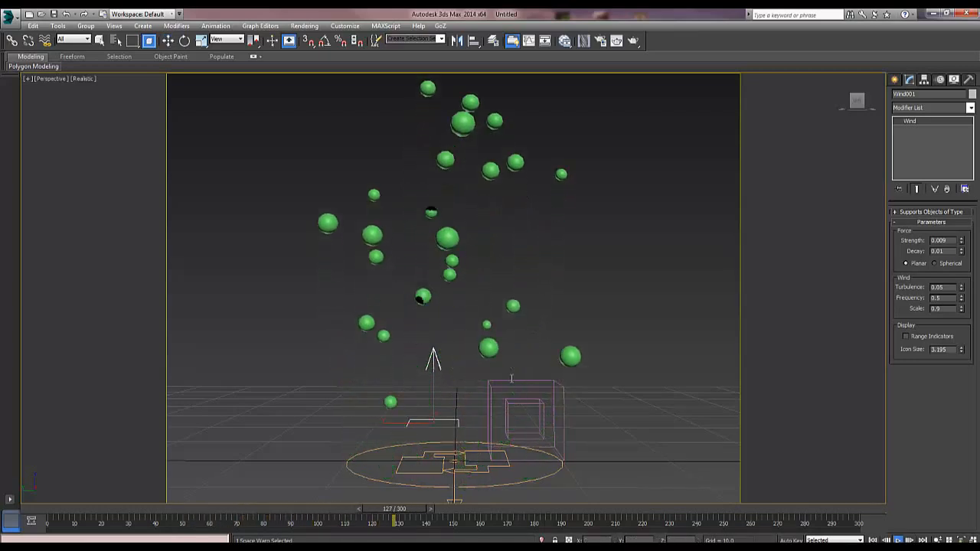
{"action": "key", "text": "w"}
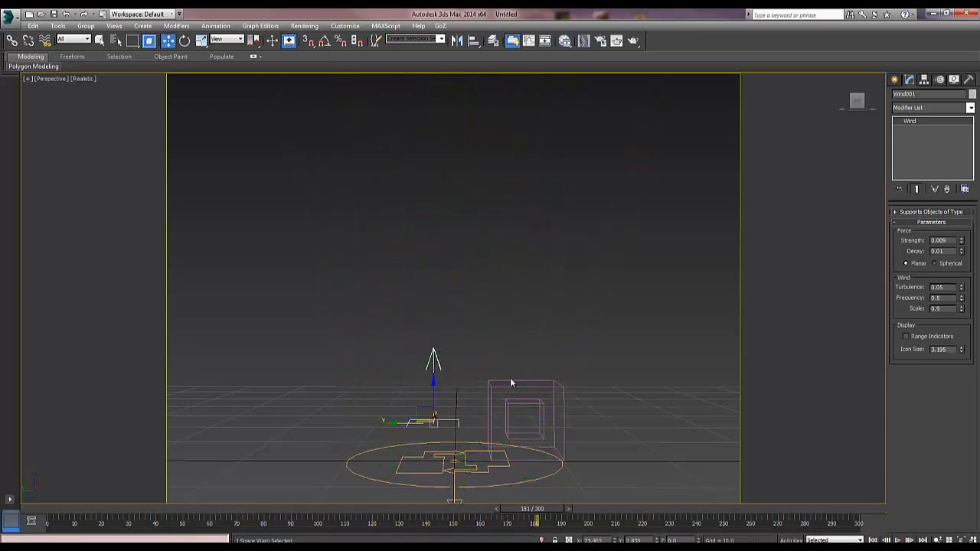
- Set the Birth operator's emit stop to 300 and its amount to 75, and close Particle View
{"action": "key", "text": "6"}
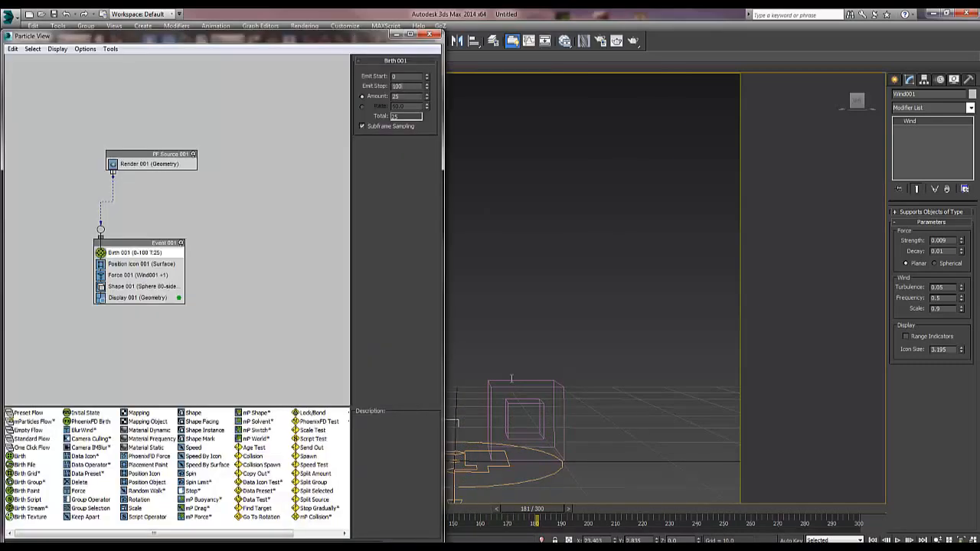
{"action": "key", "text": "Tab"}
{"action": "type", "text": "30"}
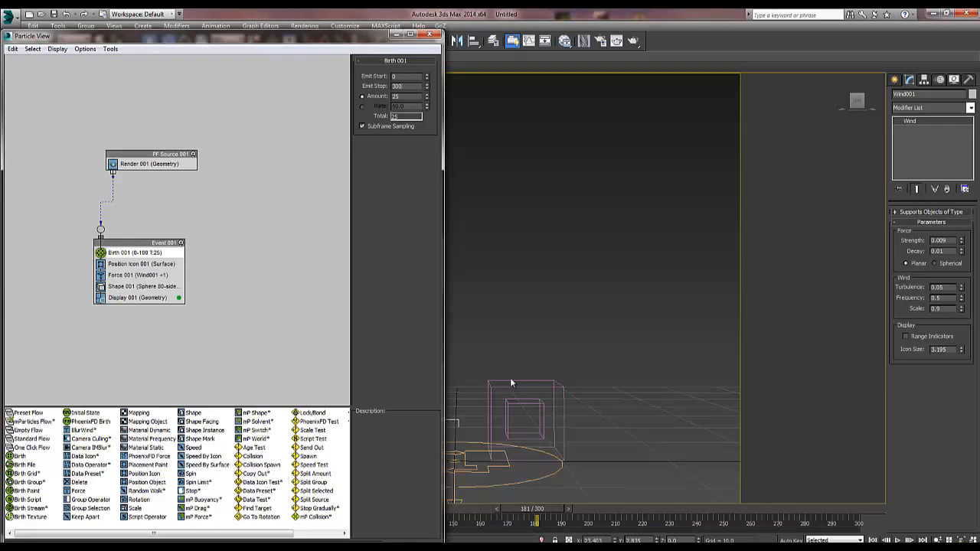
{"action": "key", "text": "Tab"}
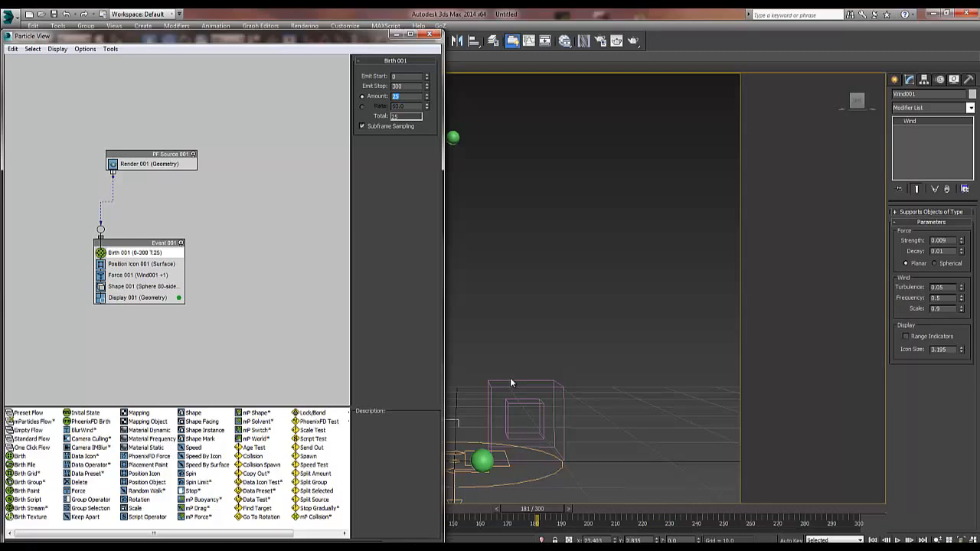
{"action": "type", "text": "75"}
{"action": "key", "text": "Return"}
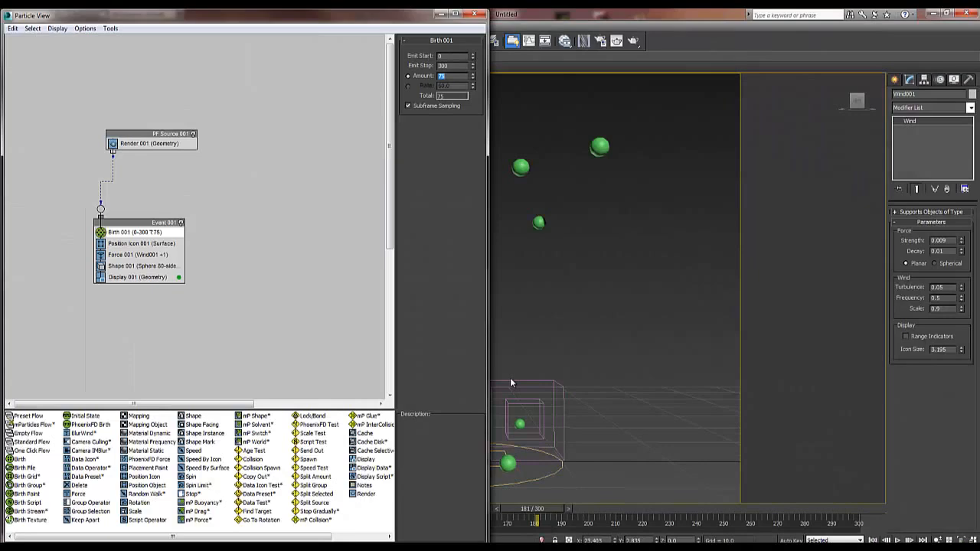
{"action": "key", "text": "6"}
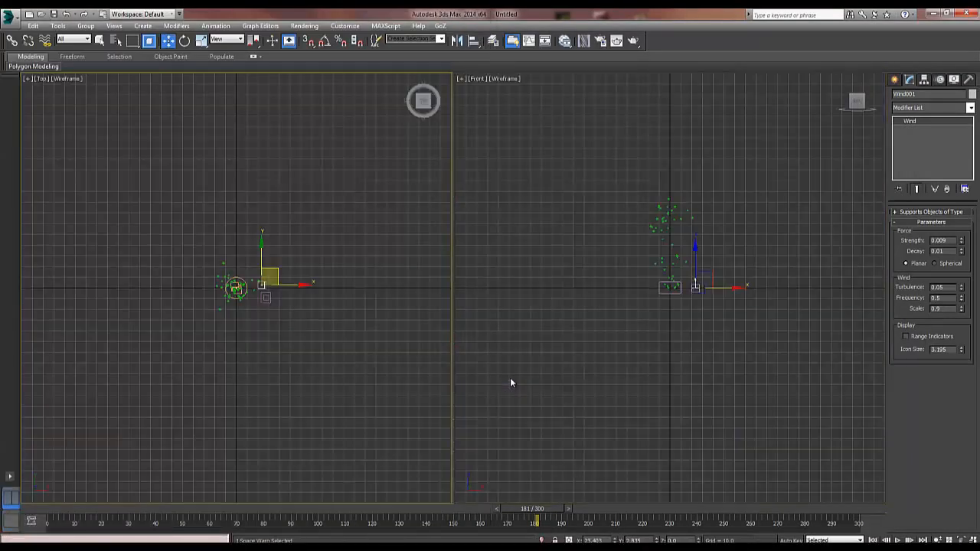
- Change the Front viewport to a Perspective view with safe frames and compose it around the rising spheres
{"action": "right_click", "coordinate": [510, 383]}
{"action": "key", "text": "c"}
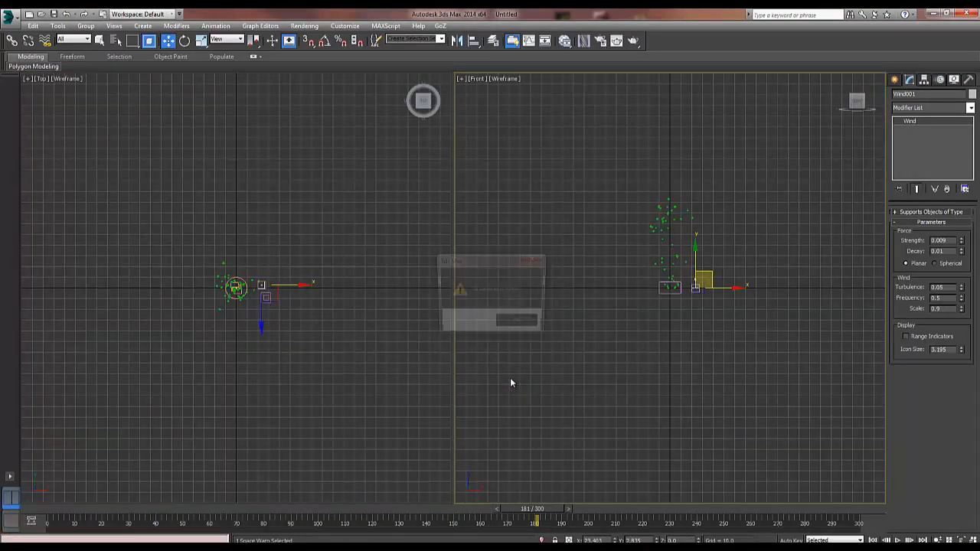
{"action": "key", "text": "Return"}
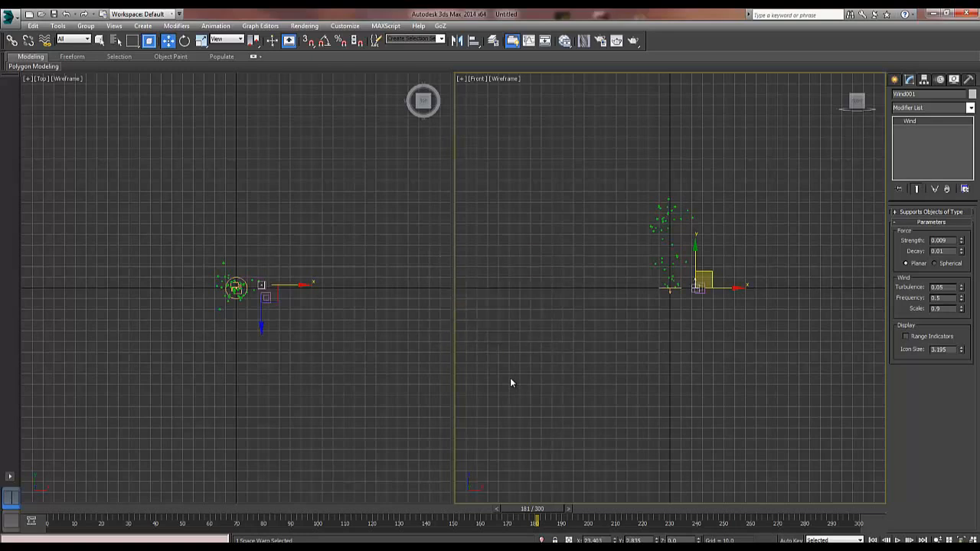
{"action": "key", "text": "p"}
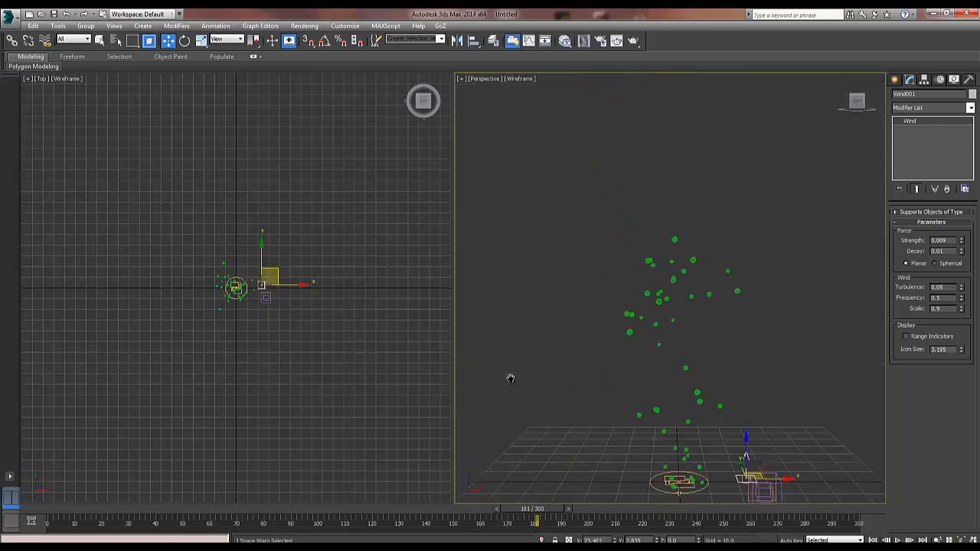
{"action": "key", "text": "shift+f"}
{"action": "scroll", "coordinate": [510, 379], "scroll_direction": "up", "scroll_amount": 3}
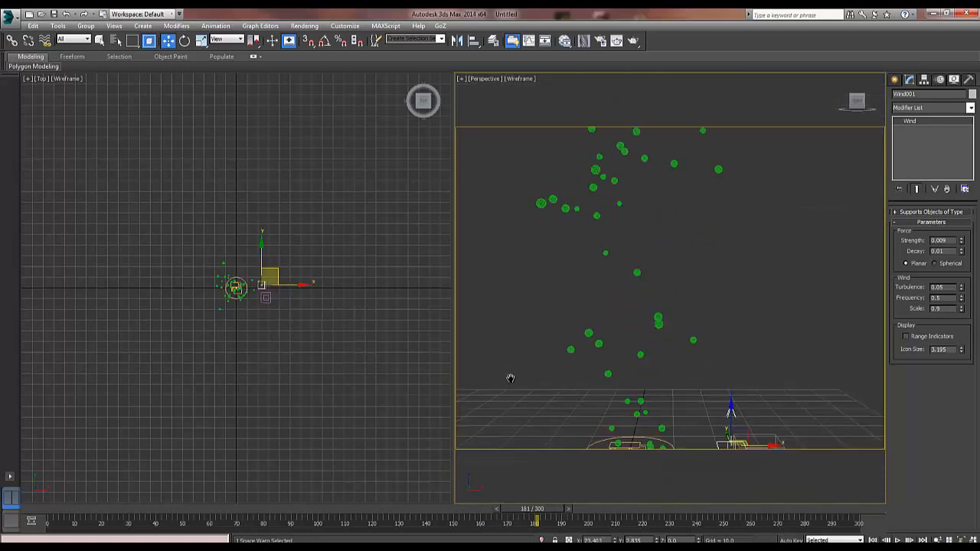
{"action": "middle_click_drag", "start_coordinate": [510, 377], "coordinate": [512, 384]}
{"action": "left_click", "coordinate": [511, 383]}
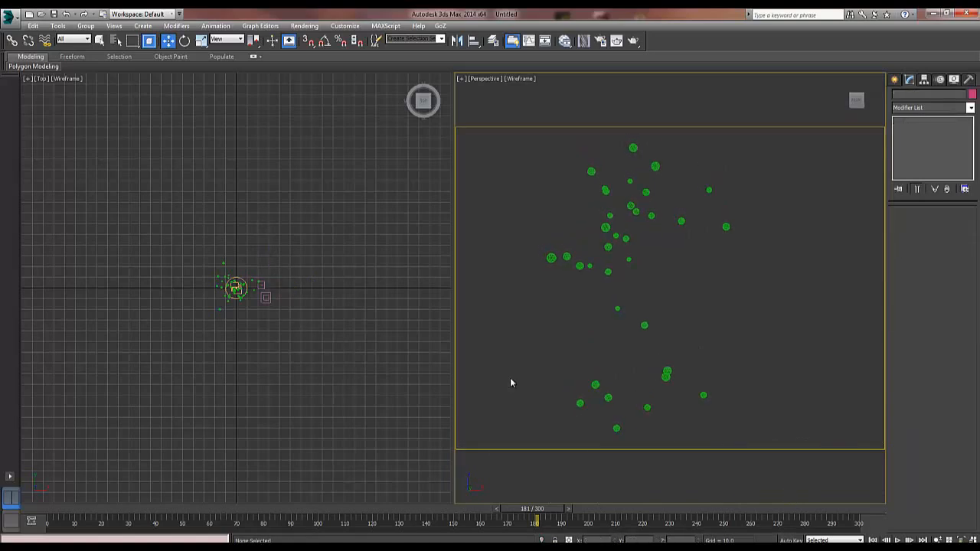
- Switch the Perspective view to Realistic shading and create a camera matching it, with Particle View open
{"action": "key", "text": "F3"}
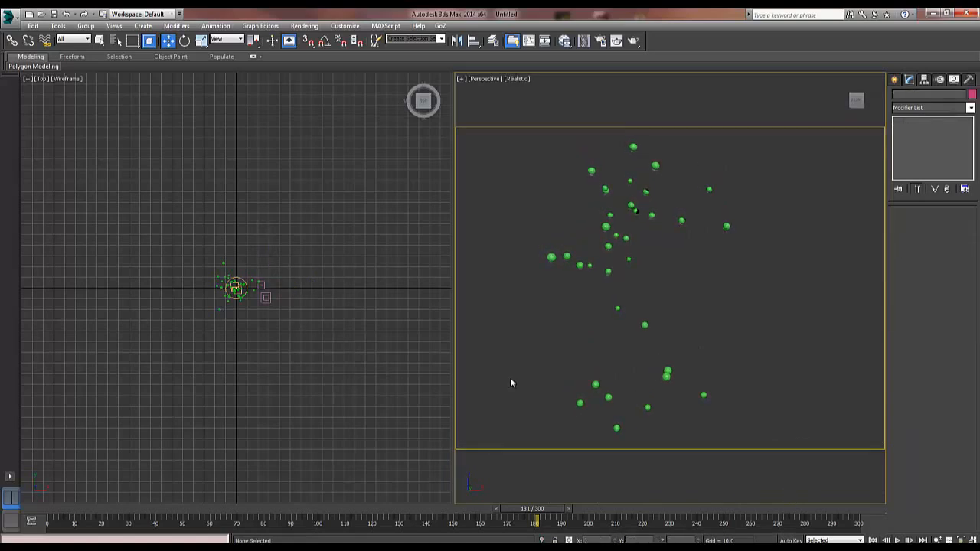
{"action": "key", "text": "6"}
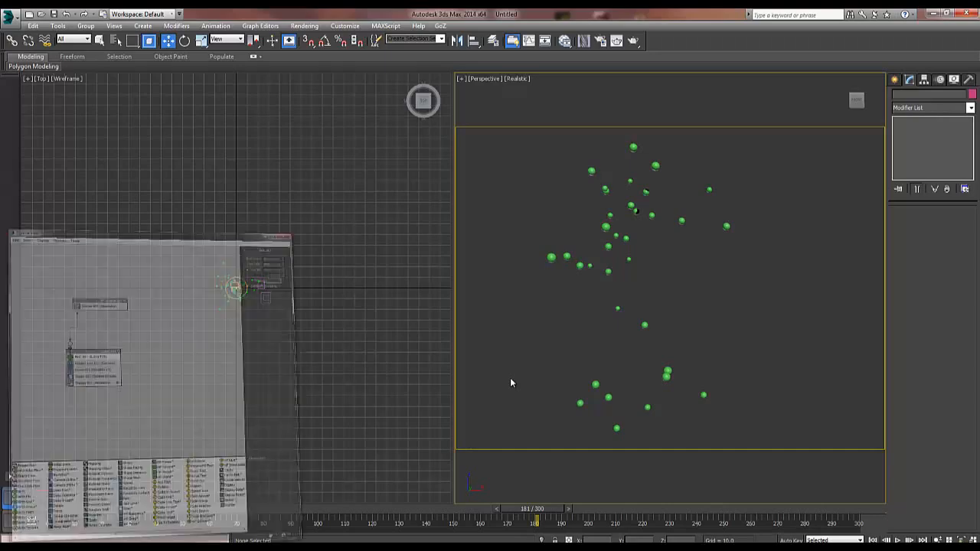
{"action": "key", "text": "ctrl+c"}
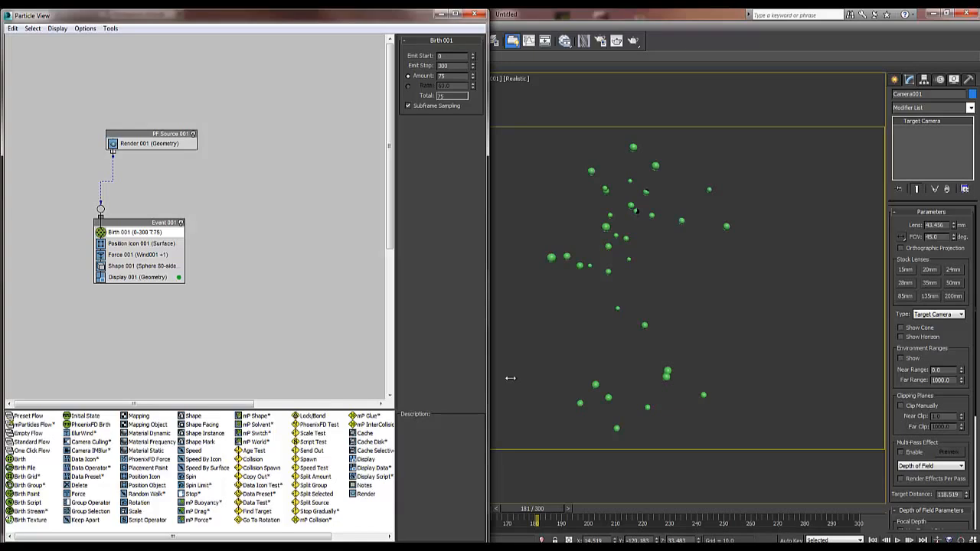
- Narrow Particle View and hide its operator depot to leave more room for the event graph
{"action": "left_click_drag", "start_coordinate": [488, 378], "coordinate": [399, 379]}
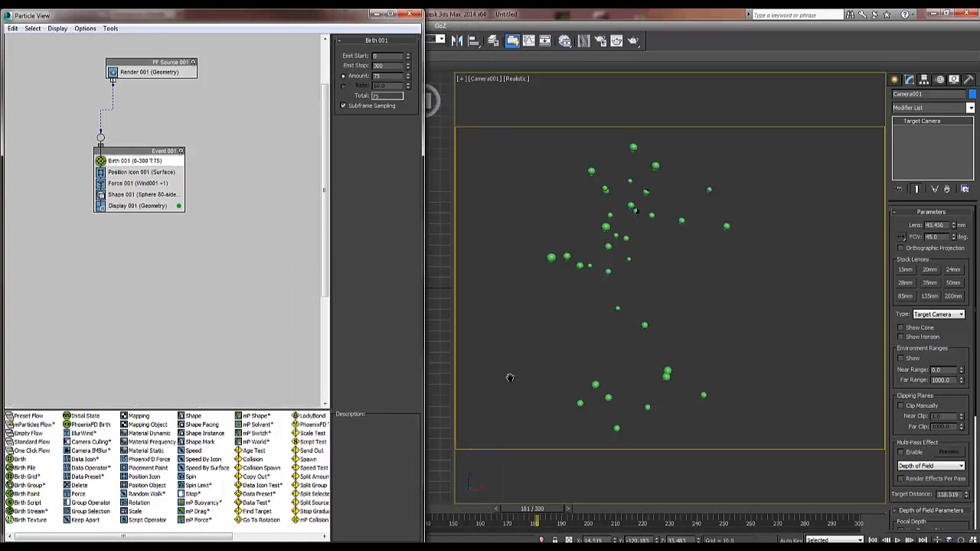
{"action": "key", "text": "alt+o"}
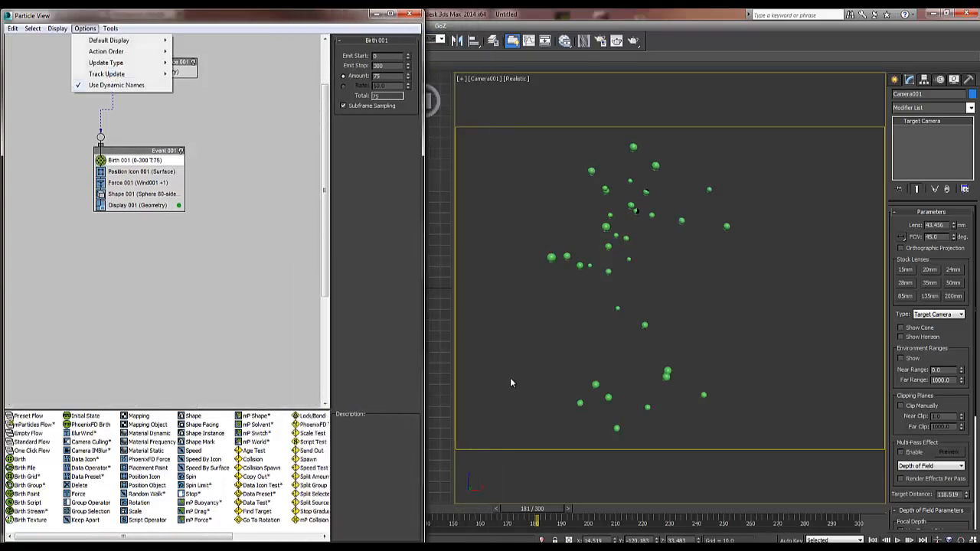
{"action": "key", "text": "Left"}
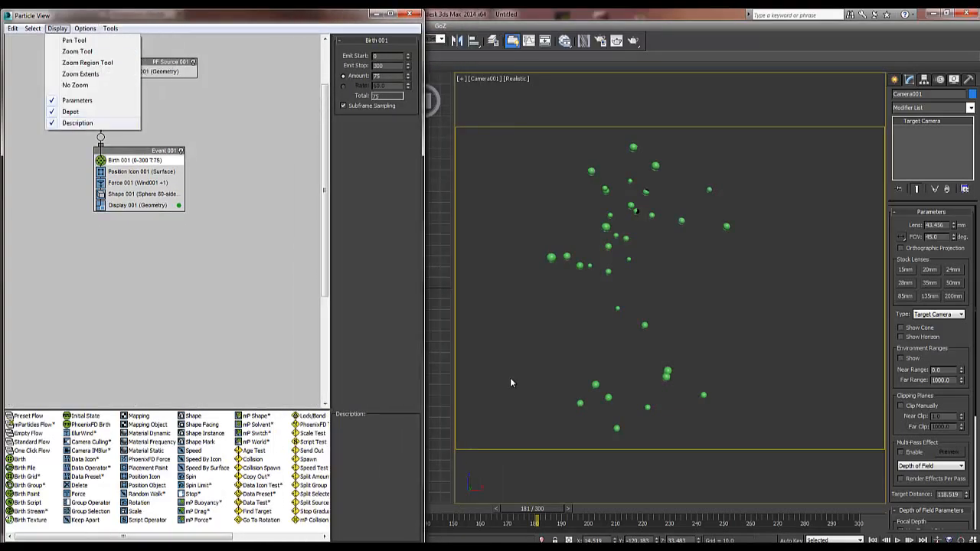
{"action": "key", "text": "Up"}
{"action": "key", "text": "Return"}
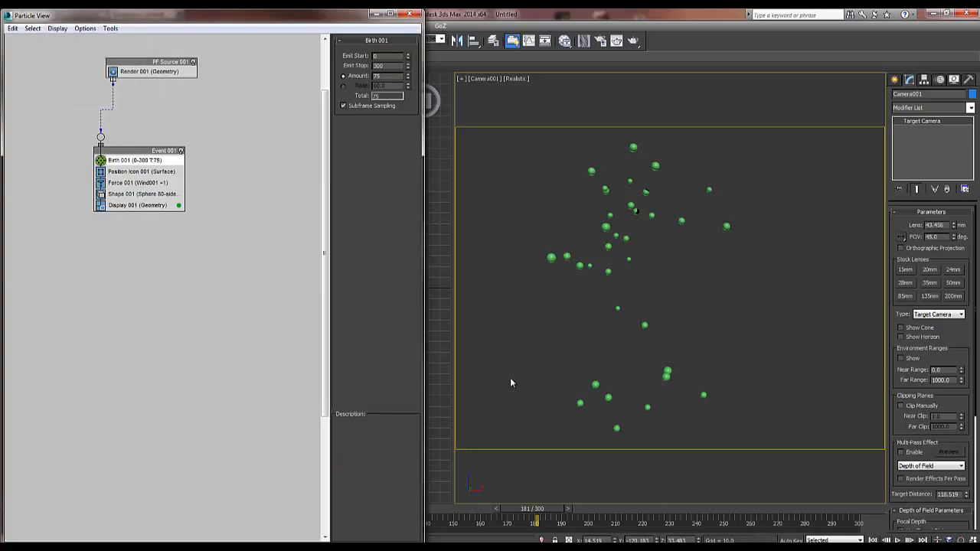
{"action": "middle_click_drag", "start_coordinate": [162, 292], "coordinate": [163, 259]}
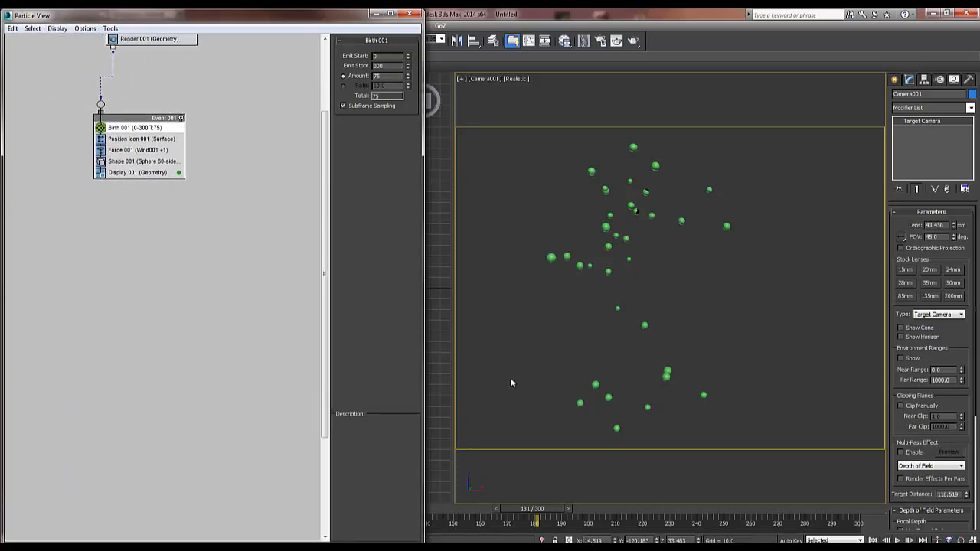
- Insert an Age Test above Display in Event 001 with a test value of 60 and a variation of 10
{"action": "right_click", "coordinate": [166, 168]}
{"action": "mouse_move", "coordinate": [195, 173]}
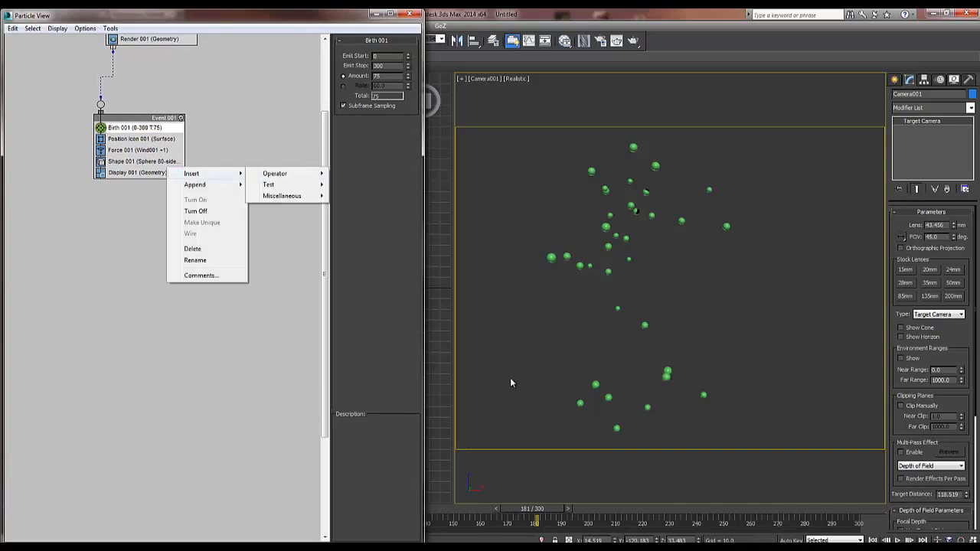
{"action": "mouse_move", "coordinate": [274, 173]}
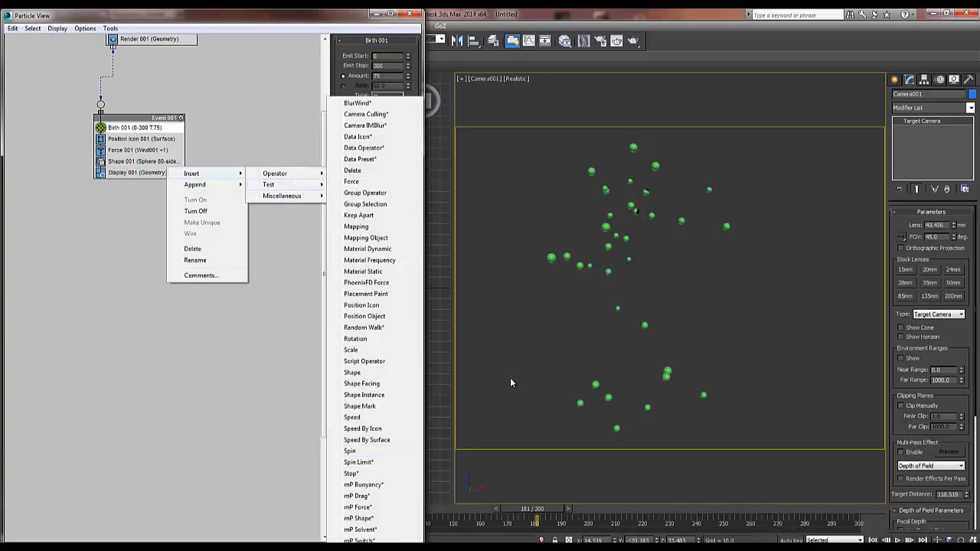
{"action": "left_click", "coordinate": [357, 186]}
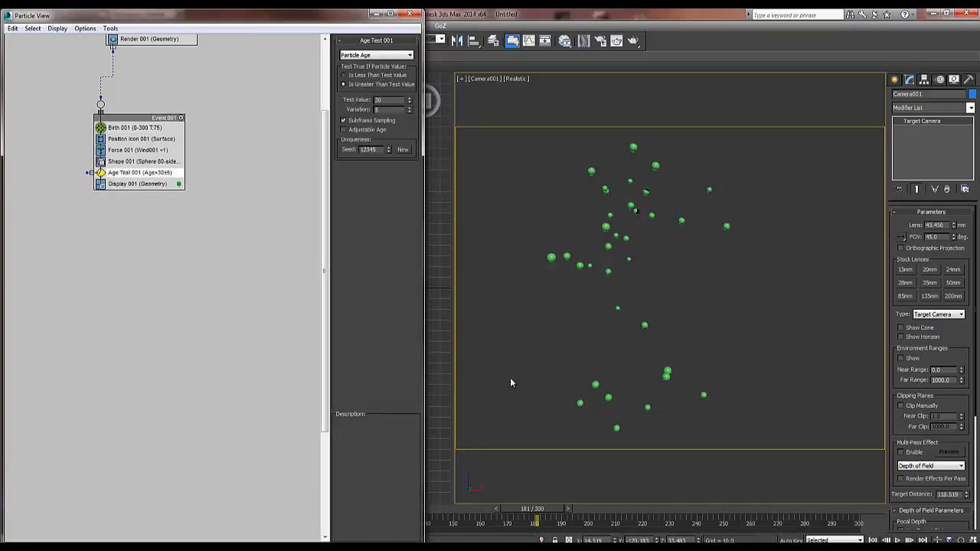
{"action": "key", "text": "Tab"}
{"action": "type", "text": "6"}
- Create a new Spawn test event below Event 001 and wire the Age Test output to it
{"action": "right_click", "coordinate": [140, 245]}
{"action": "mouse_move", "coordinate": [184, 278]}
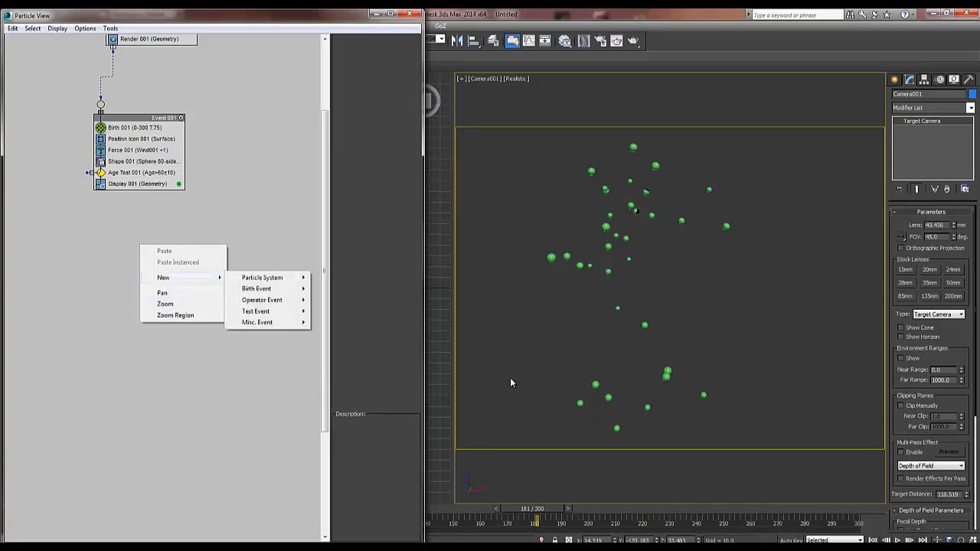
{"action": "mouse_move", "coordinate": [262, 311]}
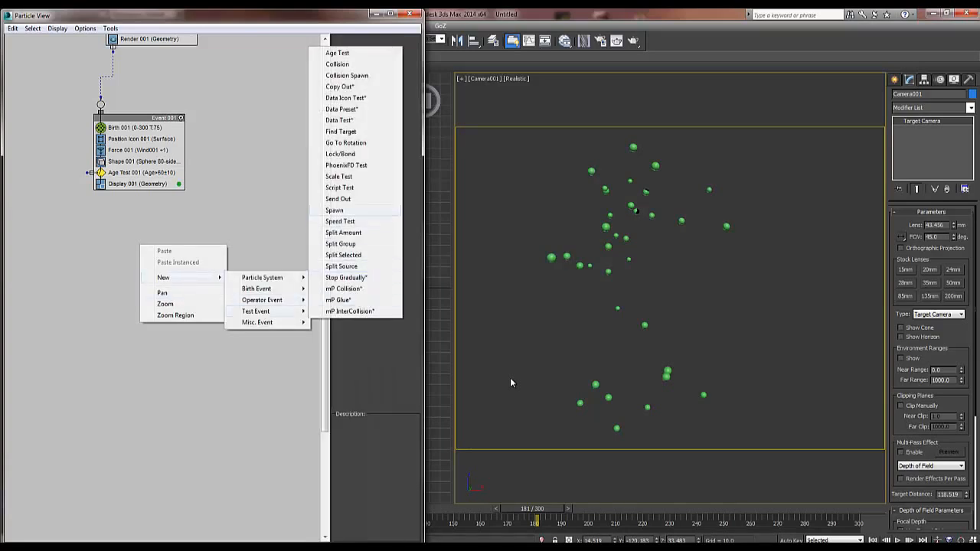
{"action": "left_click", "coordinate": [354, 210]}
{"action": "left_click_drag", "start_coordinate": [183, 248], "coordinate": [157, 323]}
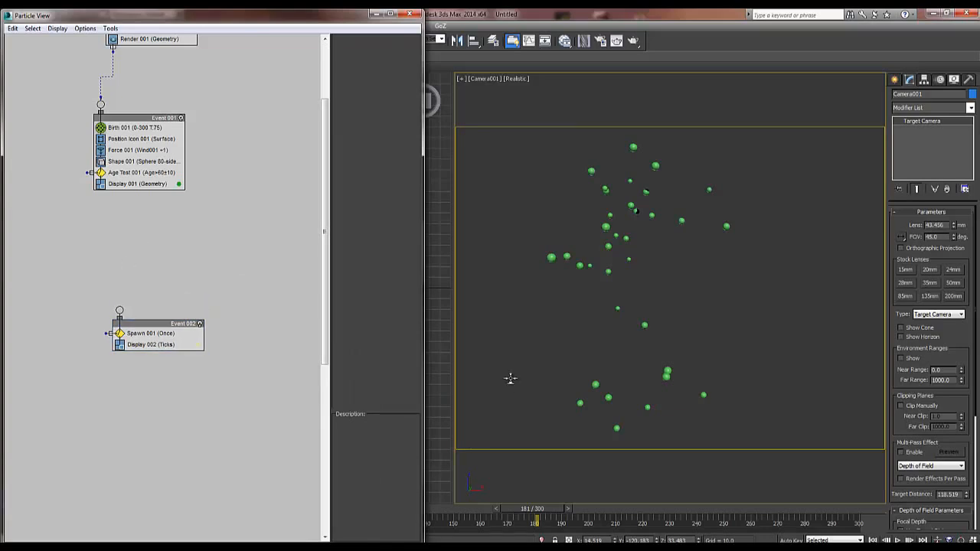
{"action": "left_click_drag", "start_coordinate": [87, 172], "coordinate": [120, 310]}
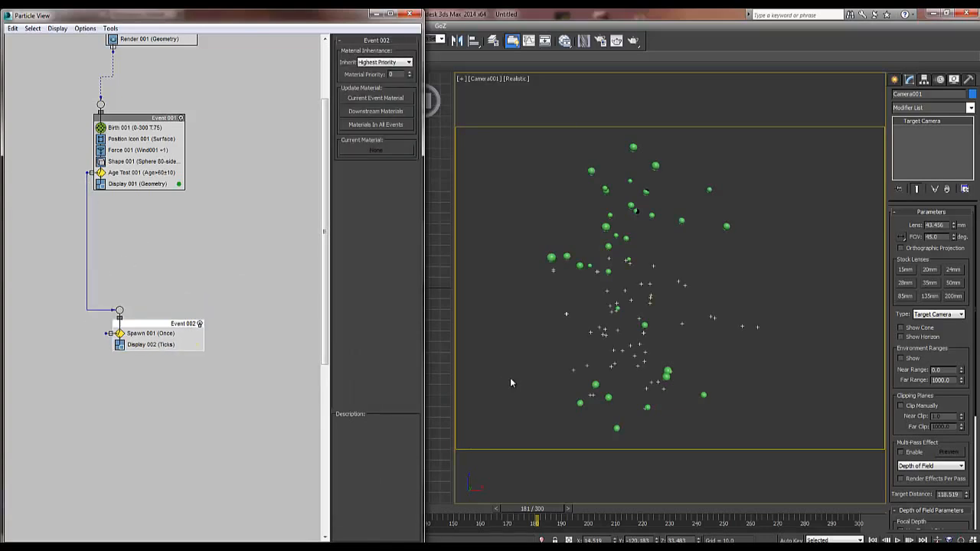
- Play the animation from the start and set the Spawn test's offspring number to 5
{"action": "key", "text": "Home"}
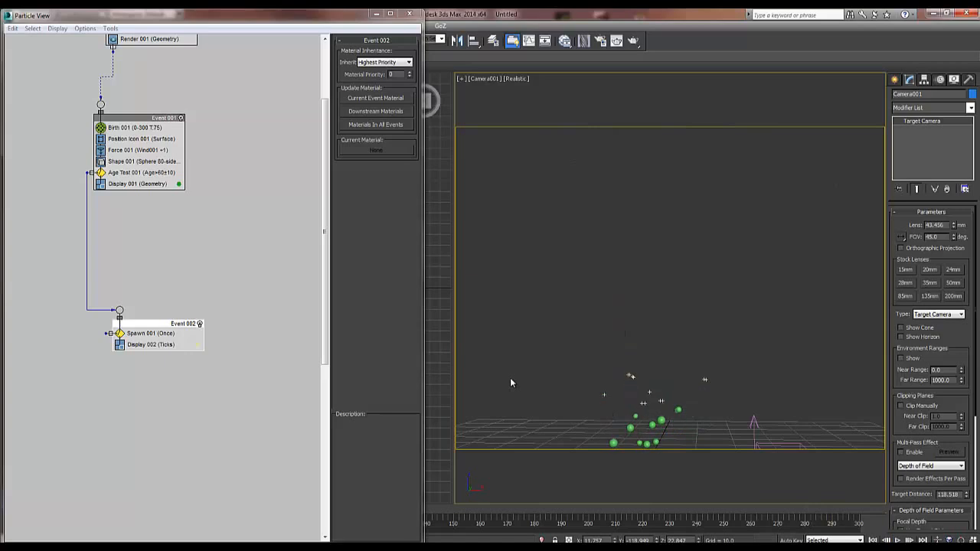
{"action": "left_click", "coordinate": [153, 333]}
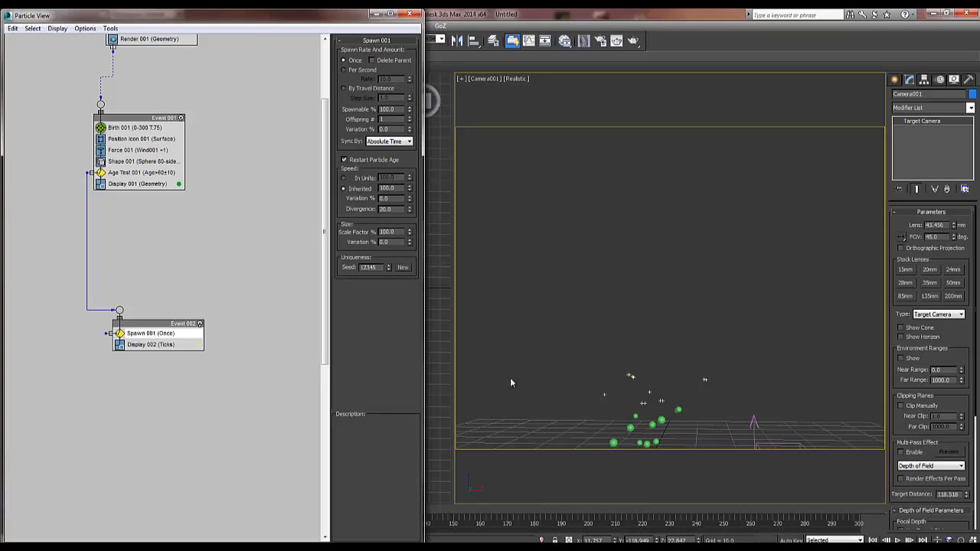
{"action": "key", "text": "Tab"}
{"action": "type", "text": "5"}
{"action": "key", "text": "Return"}
- Add a Force operator above Display in the Spawn event and assign a newly created Gravity space warp to it
{"action": "right_click", "coordinate": [168, 345]}
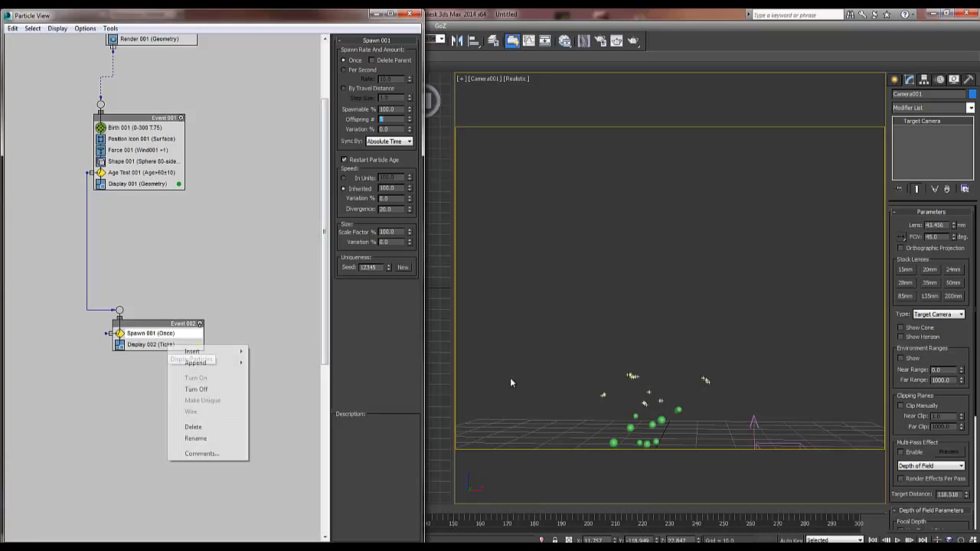
{"action": "right_click", "coordinate": [172, 339]}
{"action": "mouse_move", "coordinate": [200, 356]}
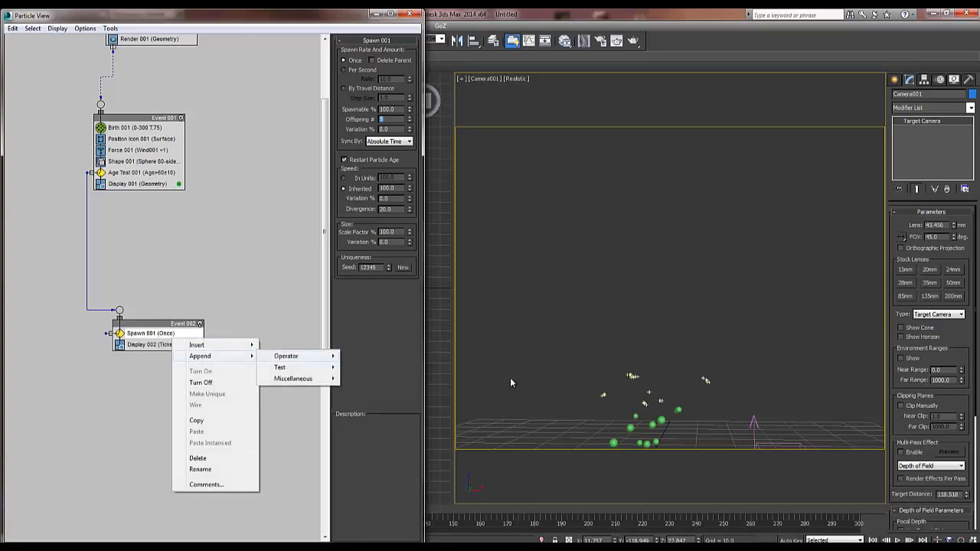
{"action": "mouse_move", "coordinate": [287, 356]}
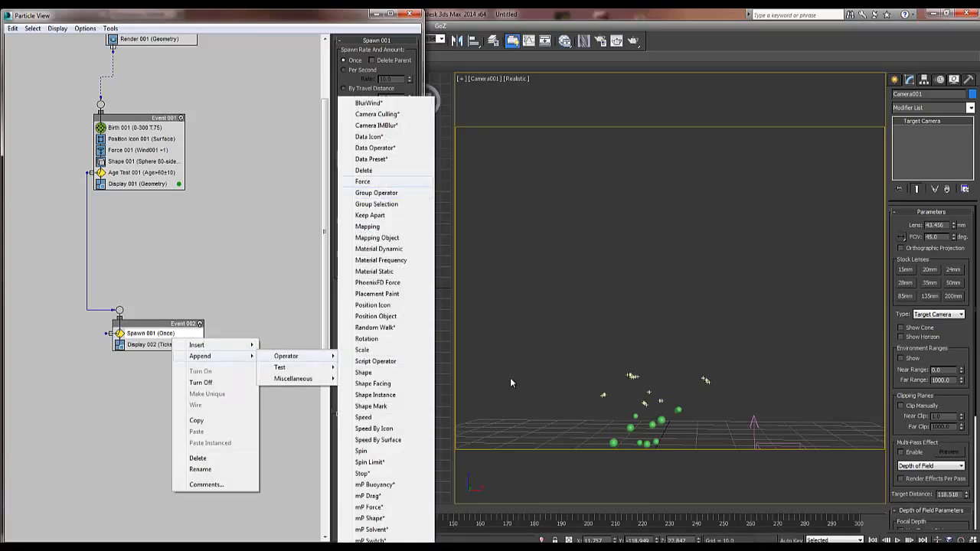
{"action": "left_click", "coordinate": [362, 182]}
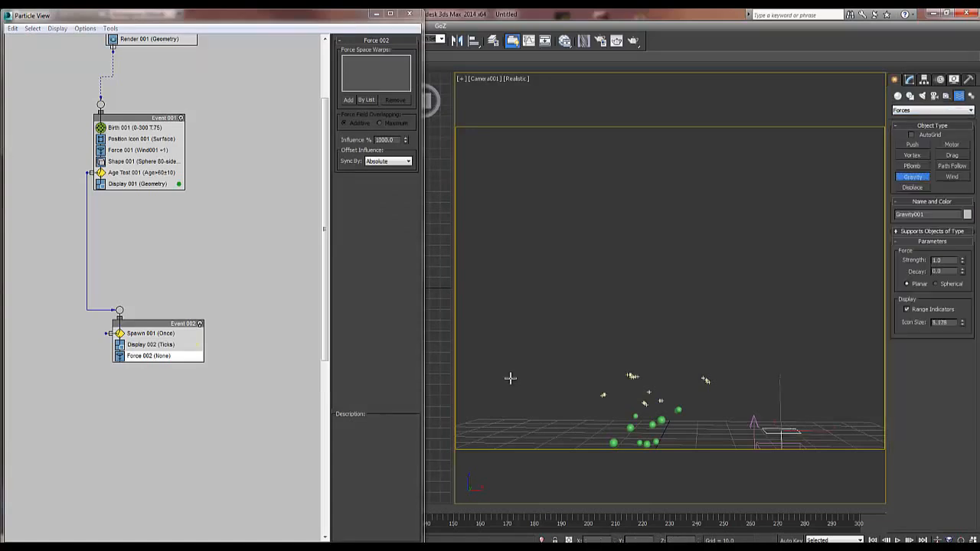
{"action": "right_click", "coordinate": [511, 378]}
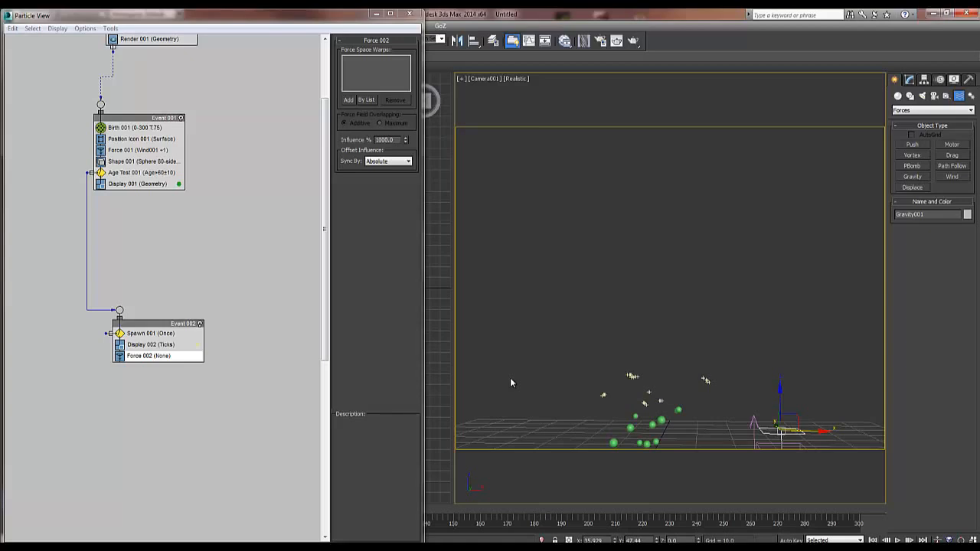
{"action": "left_click_drag", "start_coordinate": [151, 356], "coordinate": [157, 340]}
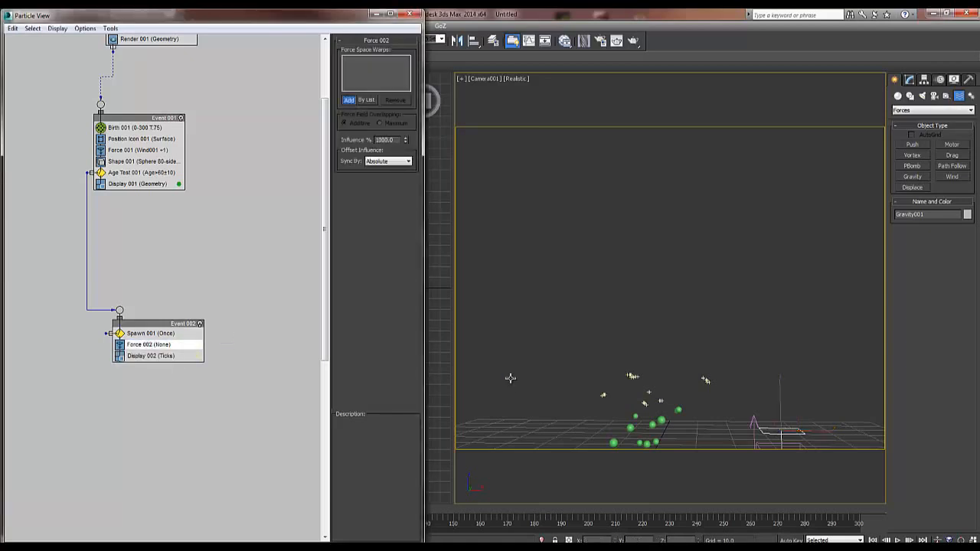
{"action": "left_click", "coordinate": [512, 383]}
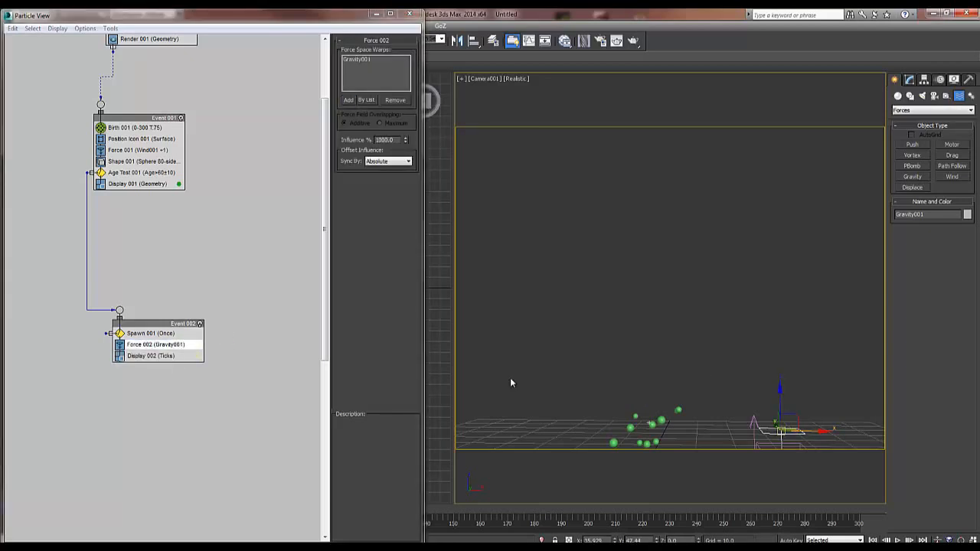
- Set the Gravity strength to 0.1, playing the animation before and after to compare how the spawned particles fall
{"action": "key", "text": "slash"}
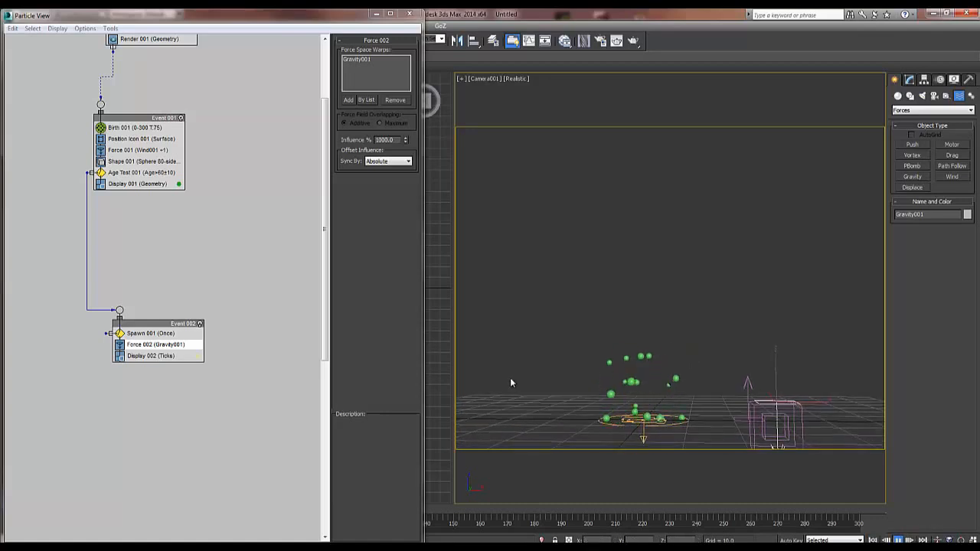
{"action": "key", "text": "slash"}
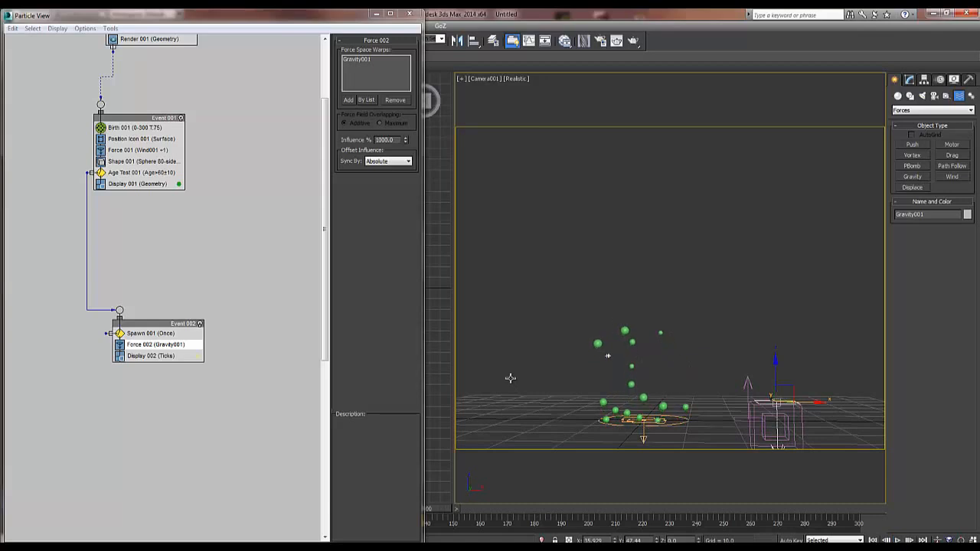
{"action": "key", "text": "1"}
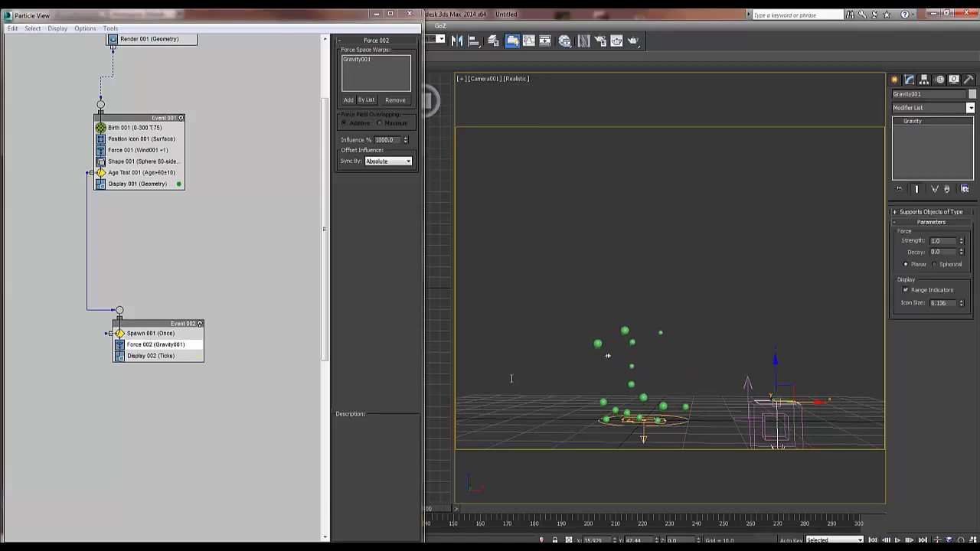
{"action": "key", "text": "Tab"}
{"action": "type", "text": ".1"}
{"action": "key", "text": "Return"}
{"action": "key", "text": "Home"}
{"action": "key", "text": "slash"}
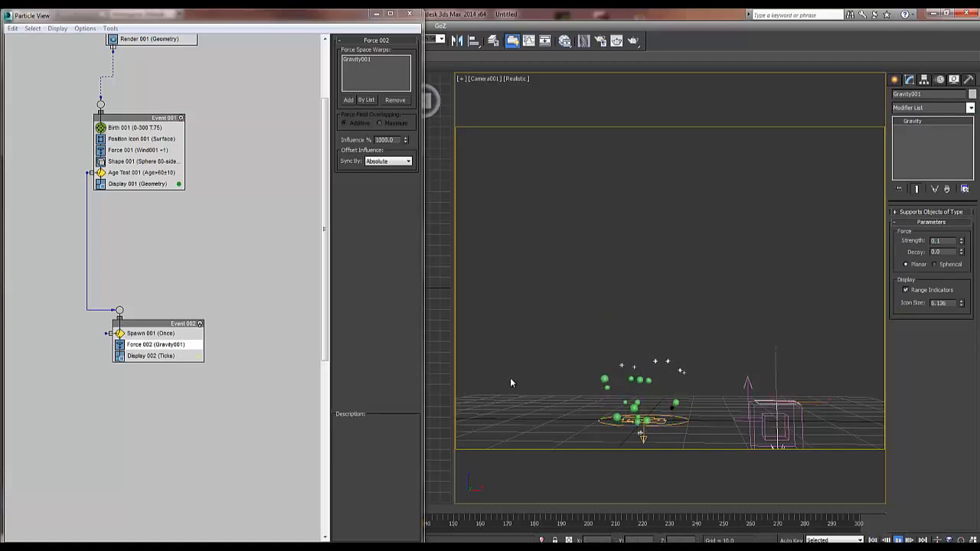
{"action": "key", "text": "slash"}
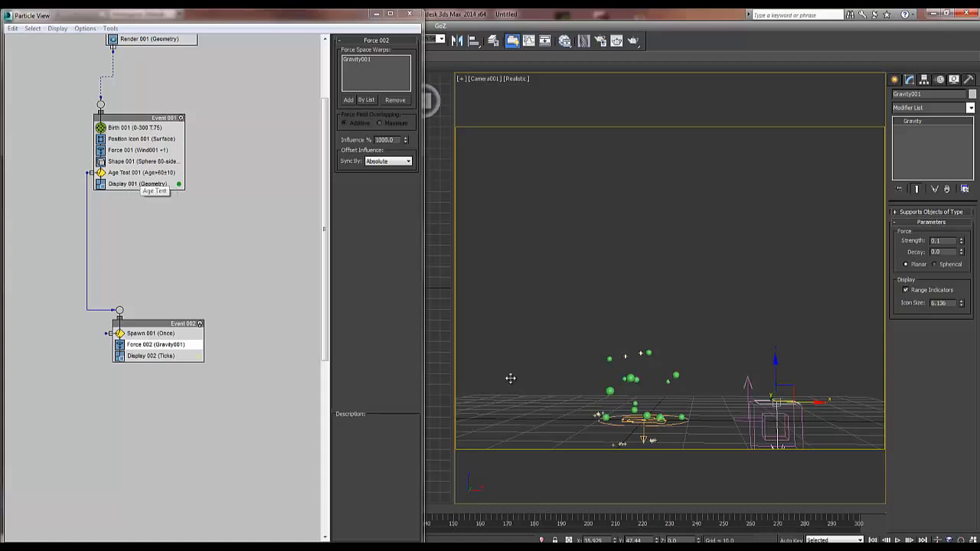
- Set the Age Test's test value to 90 and play the animation
{"action": "left_click", "coordinate": [140, 173]}
{"action": "double_click", "coordinate": [380, 100]}
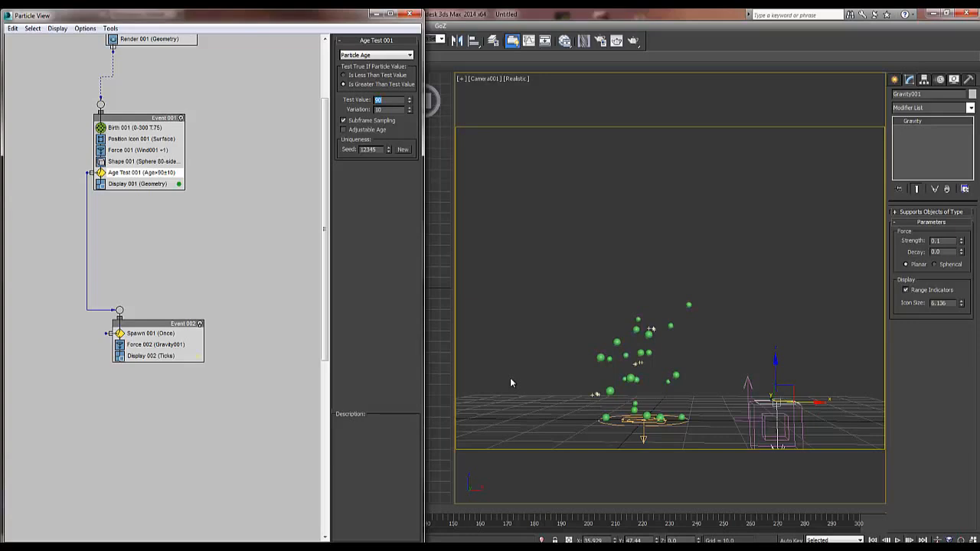
{"action": "key", "text": "slash"}
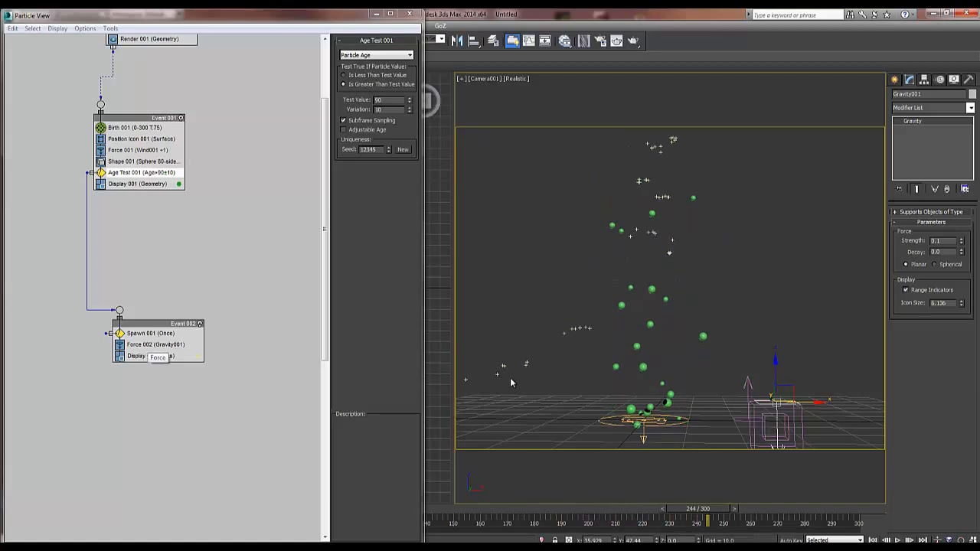
- Set the Display type of the Spawn event's particles to Geometry
{"action": "left_click", "coordinate": [150, 356]}
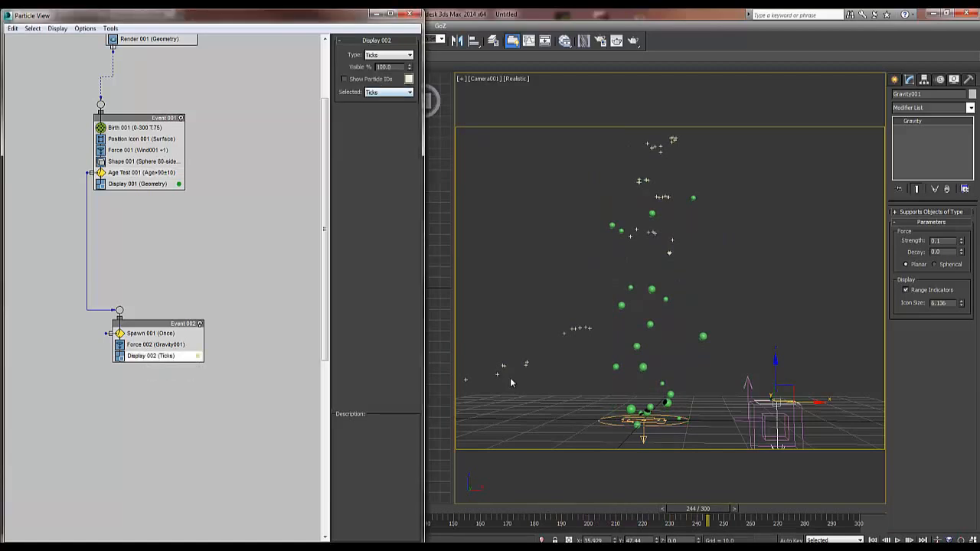
{"action": "left_click", "coordinate": [389, 55]}
{"action": "key", "text": "Up"}
{"action": "key", "text": "Up"}
{"action": "key", "text": "Up"}
{"action": "key", "text": "Return"}
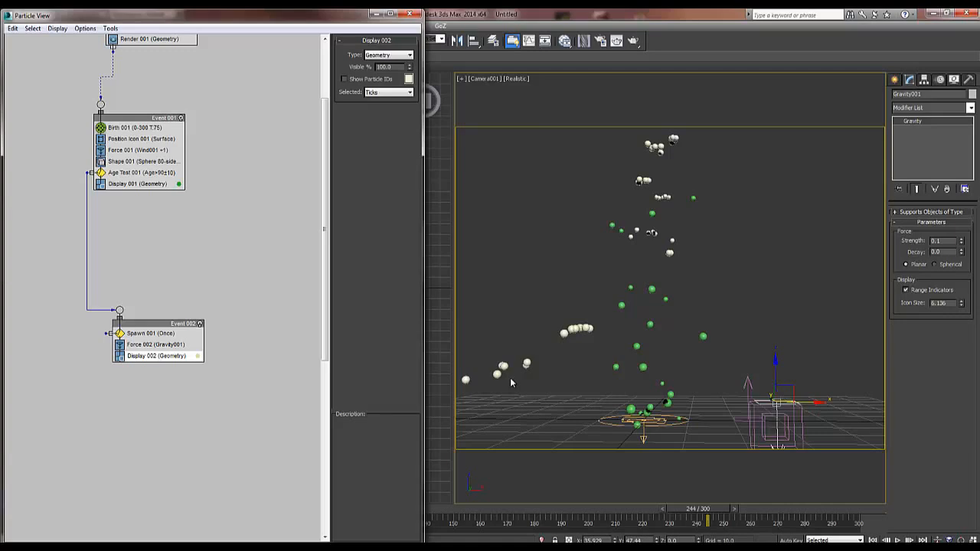
{"action": "right_click", "coordinate": [160, 352]}
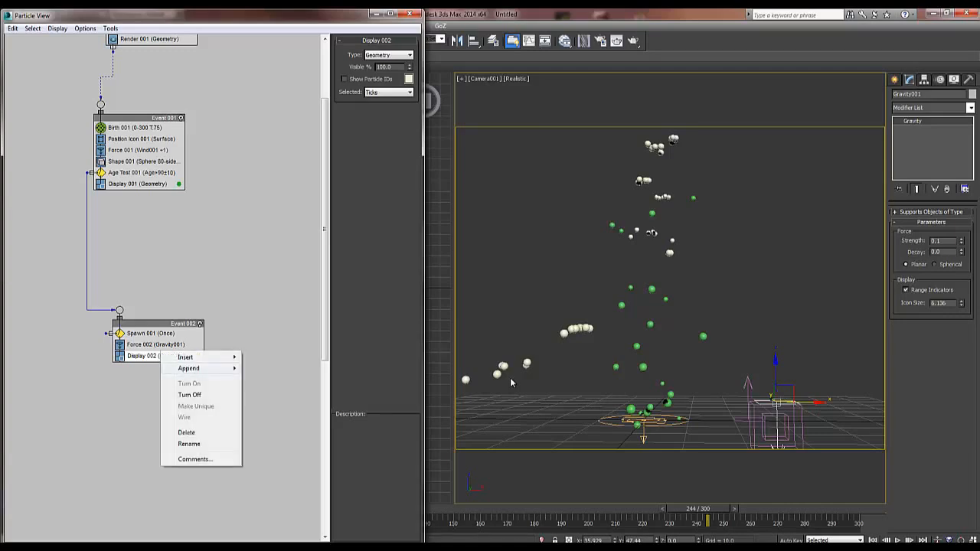
{"action": "mouse_move", "coordinate": [199, 369]}
{"action": "mouse_move", "coordinate": [279, 368]}
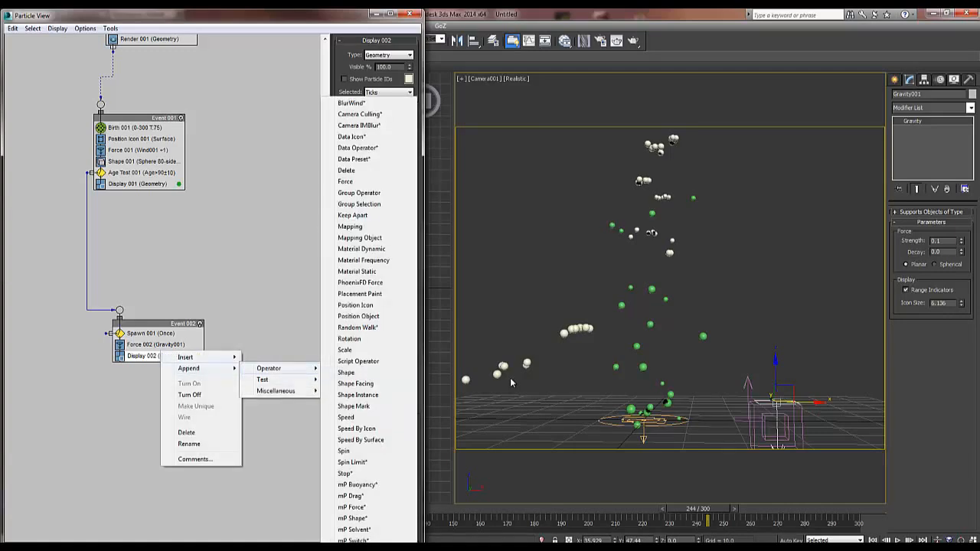
{"action": "left_click", "coordinate": [261, 307]}
- Append a Scale operator after the Display operator in the Spawn event
{"action": "left_click", "coordinate": [156, 355]}
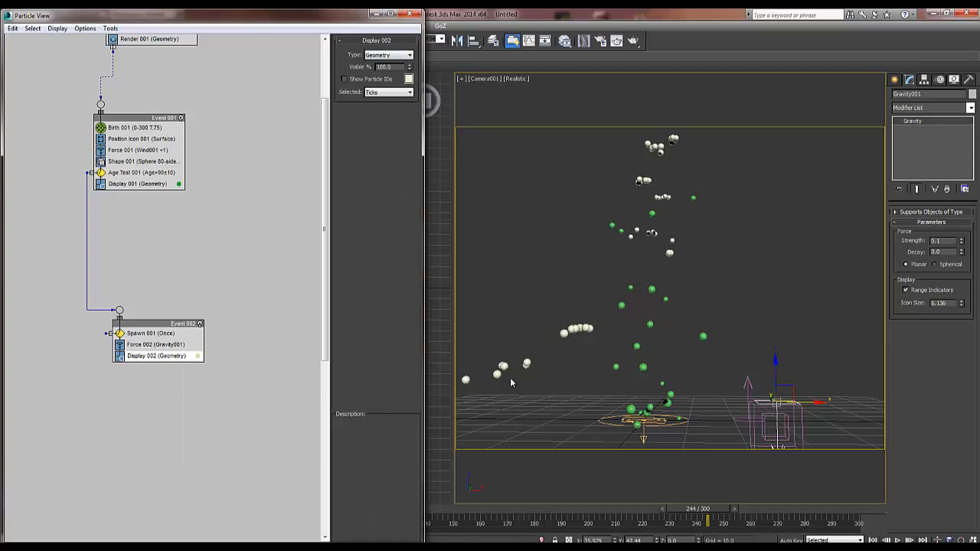
{"action": "right_click", "coordinate": [145, 355]}
{"action": "mouse_move", "coordinate": [184, 370]}
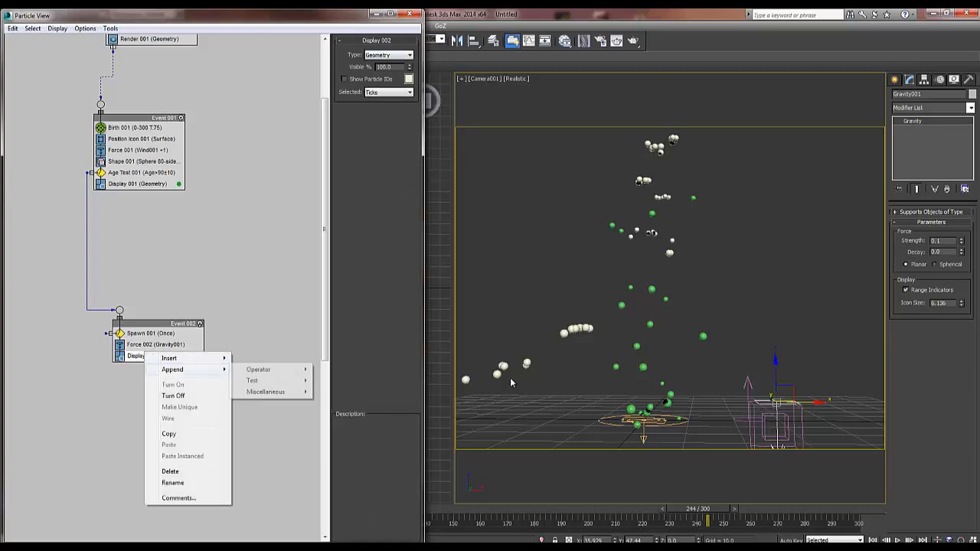
{"action": "mouse_move", "coordinate": [260, 369]}
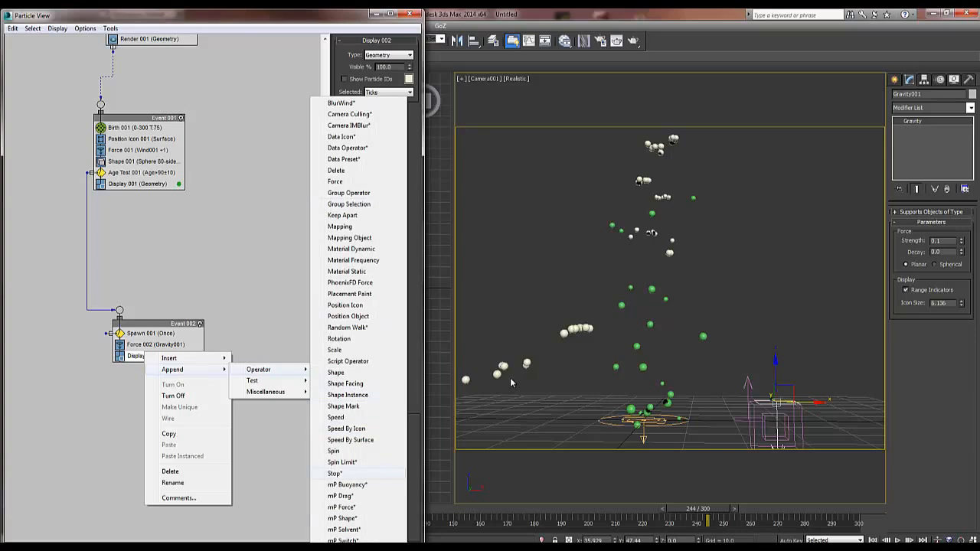
{"action": "left_click", "coordinate": [334, 349]}
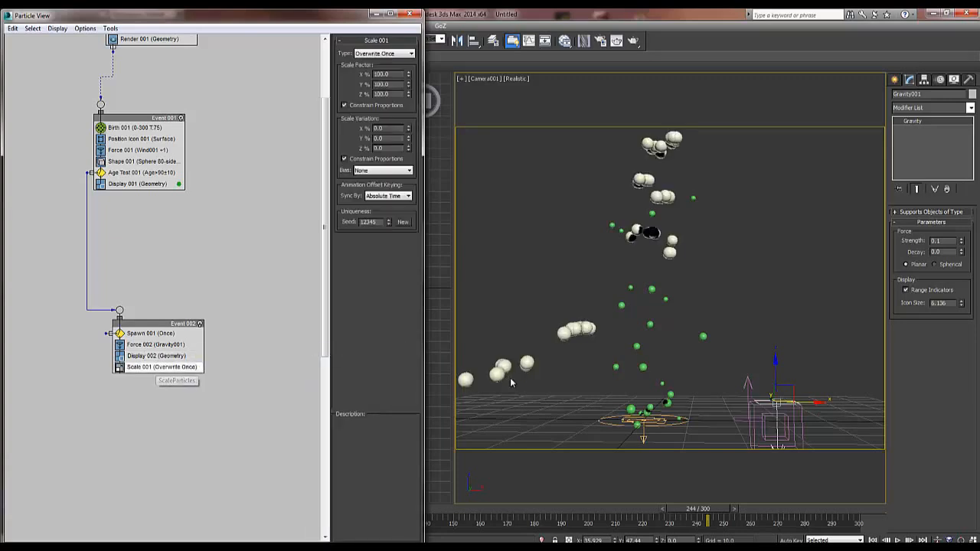
- Set the Scale operator's type to Relative Successive with a 50% scale factor, and play the animation from the start
{"action": "left_click", "coordinate": [384, 53]}
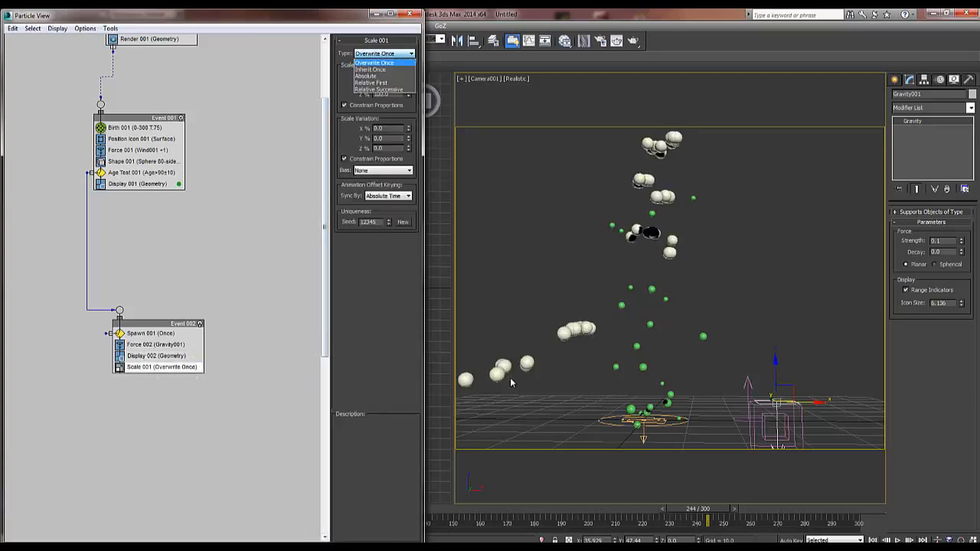
{"action": "key", "text": "Return"}
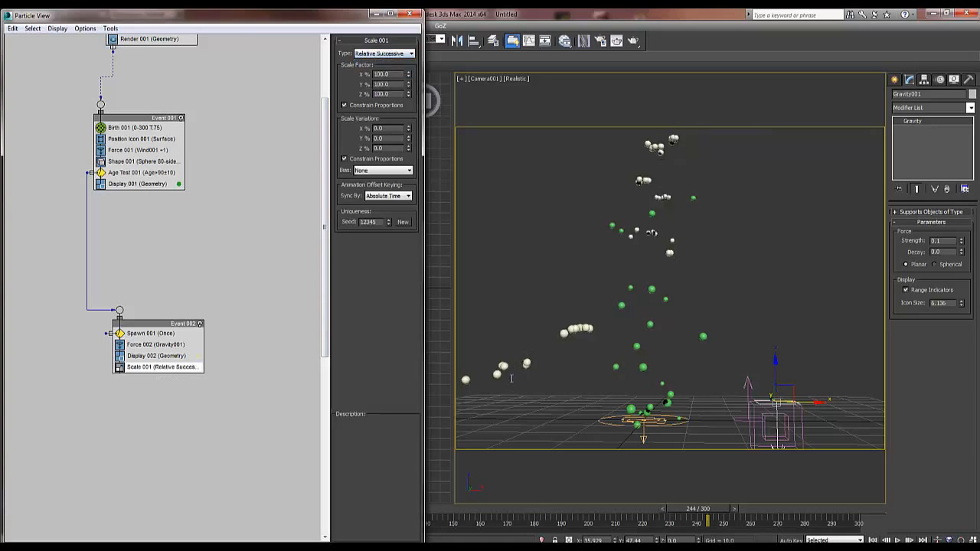
{"action": "key", "text": "Tab"}
{"action": "type", "text": "50"}
{"action": "key", "text": "Return"}
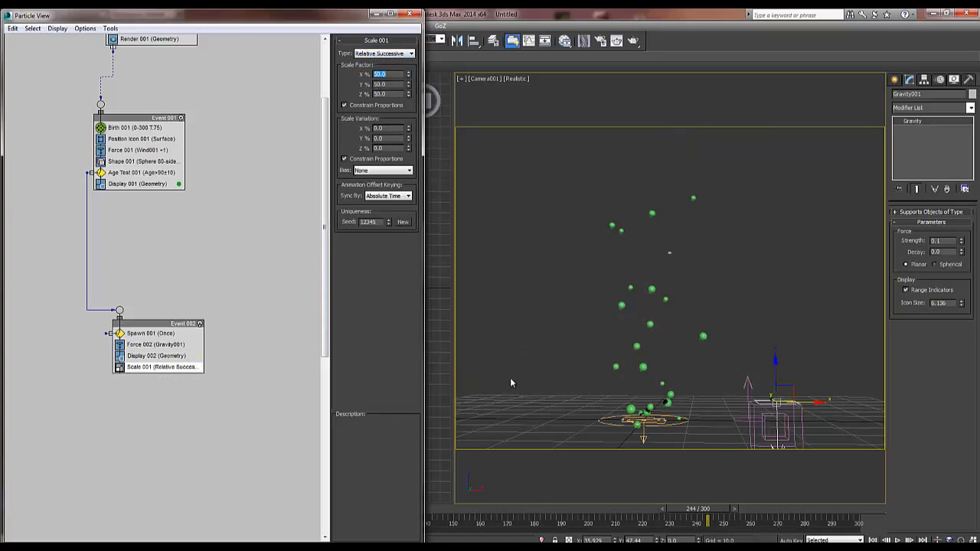
{"action": "middle_click", "coordinate": [512, 383]}
{"action": "key", "text": "Home"}
{"action": "key", "text": "/"}
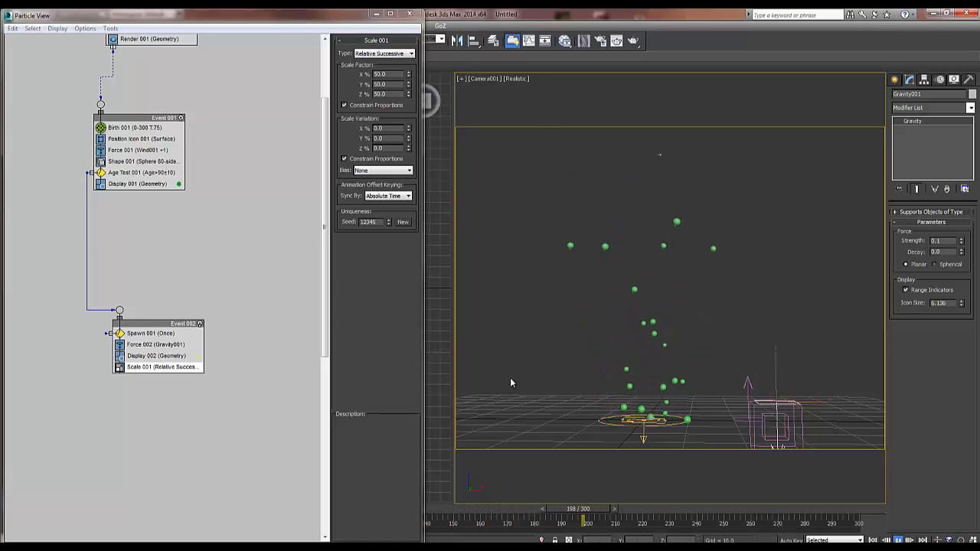
{"action": "key", "text": "slash"}
- Add the existing Drag space warp to the Spawn event's Force operator alongside Gravity
{"action": "left_click", "coordinate": [172, 345]}
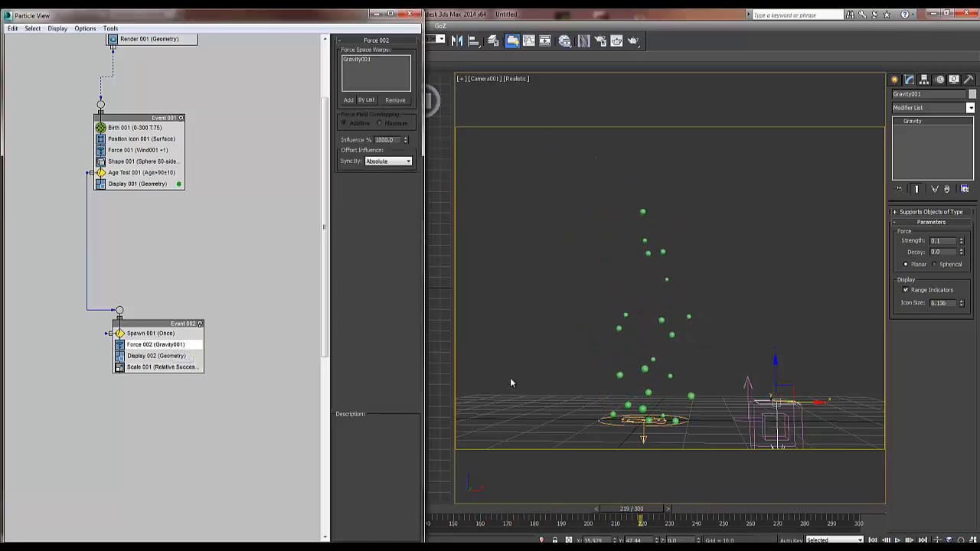
{"action": "left_click", "coordinate": [349, 100]}
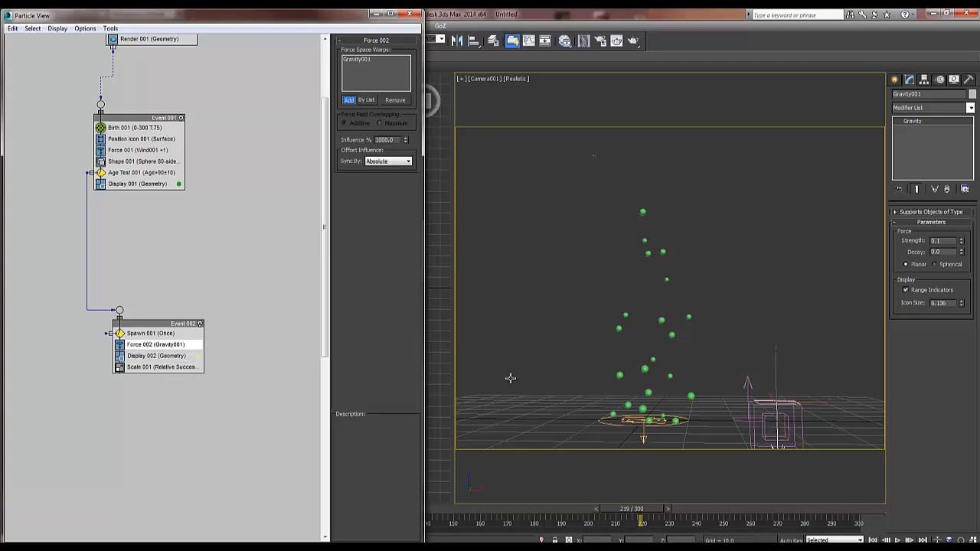
{"action": "left_click", "coordinate": [510, 377]}
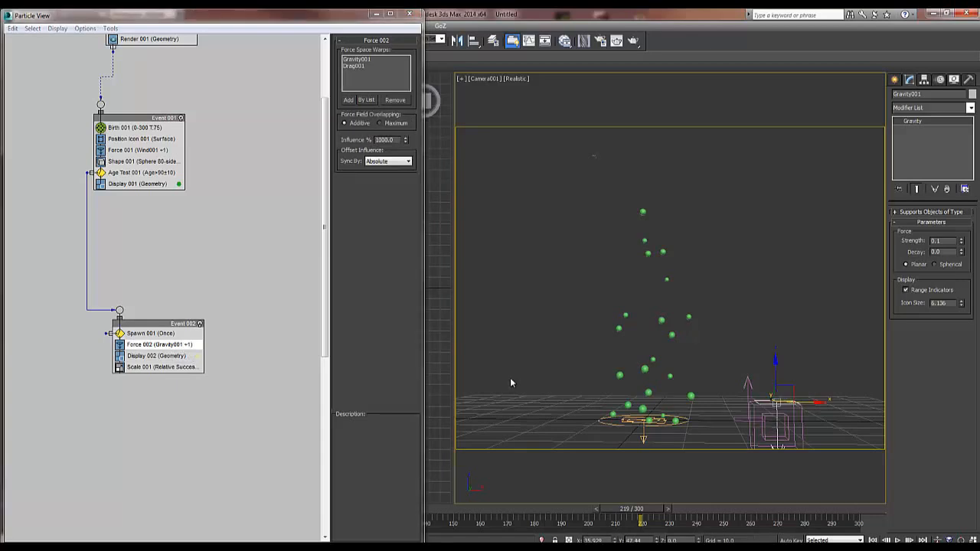
- Append a Speed operator to the Spawn event and place it above the Scale operator
{"action": "left_click", "coordinate": [160, 367]}
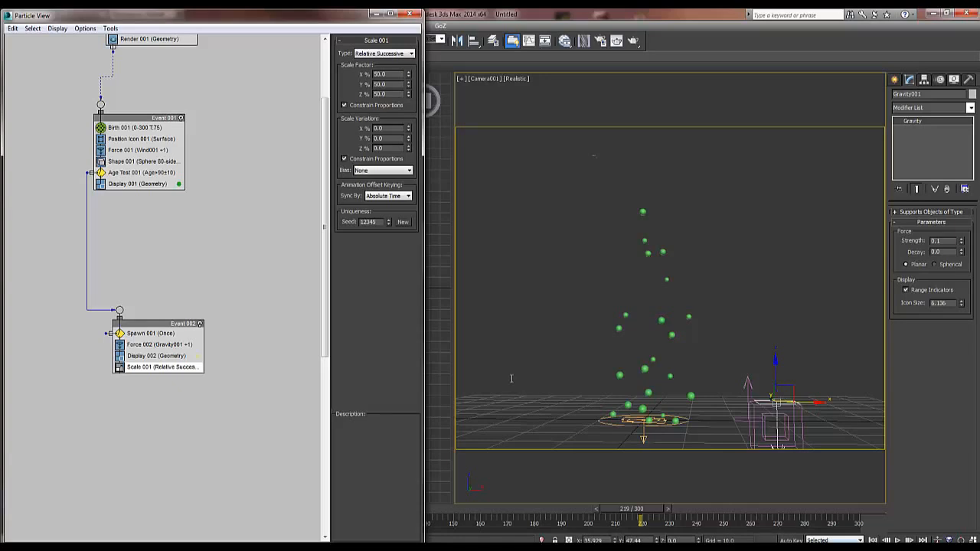
{"action": "right_click", "coordinate": [145, 358]}
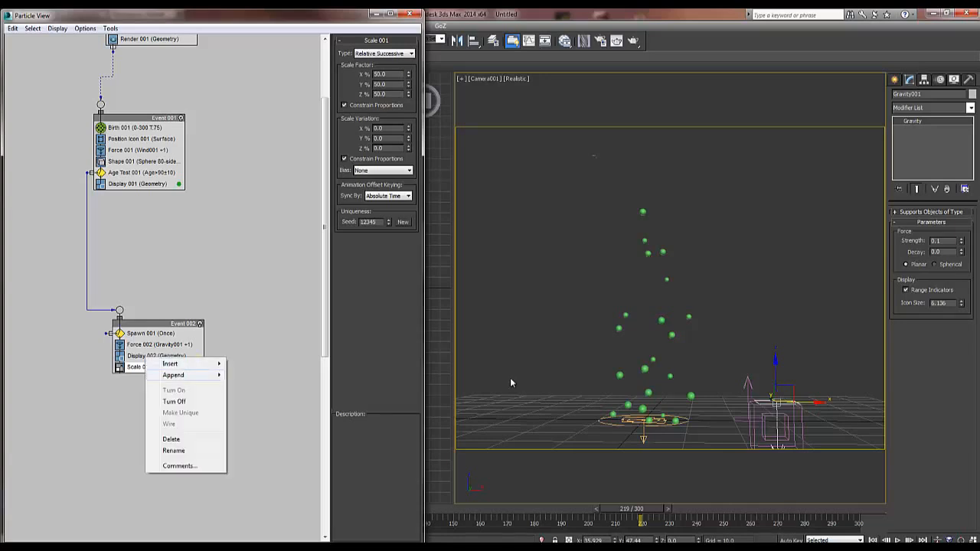
{"action": "mouse_move", "coordinate": [183, 374]}
{"action": "mouse_move", "coordinate": [256, 375]}
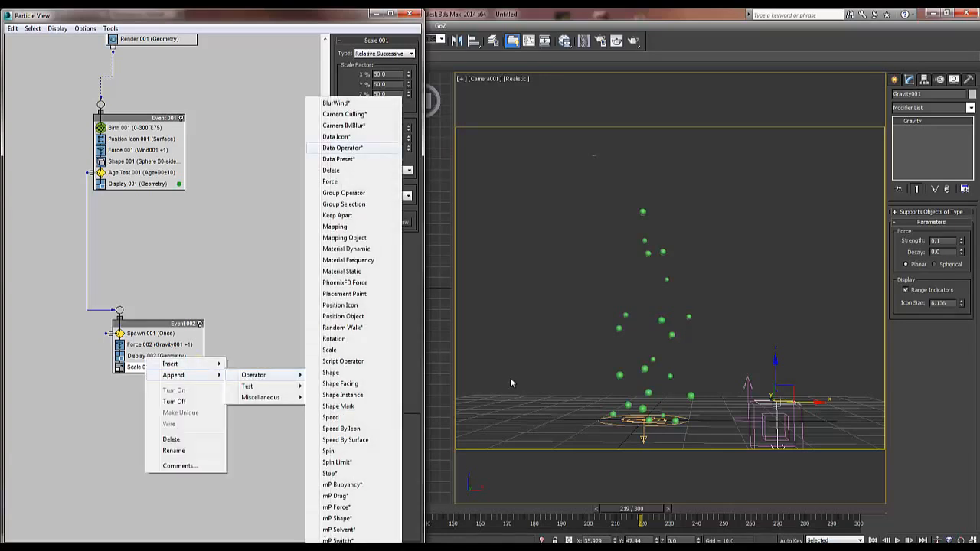
{"action": "left_click", "coordinate": [331, 417]}
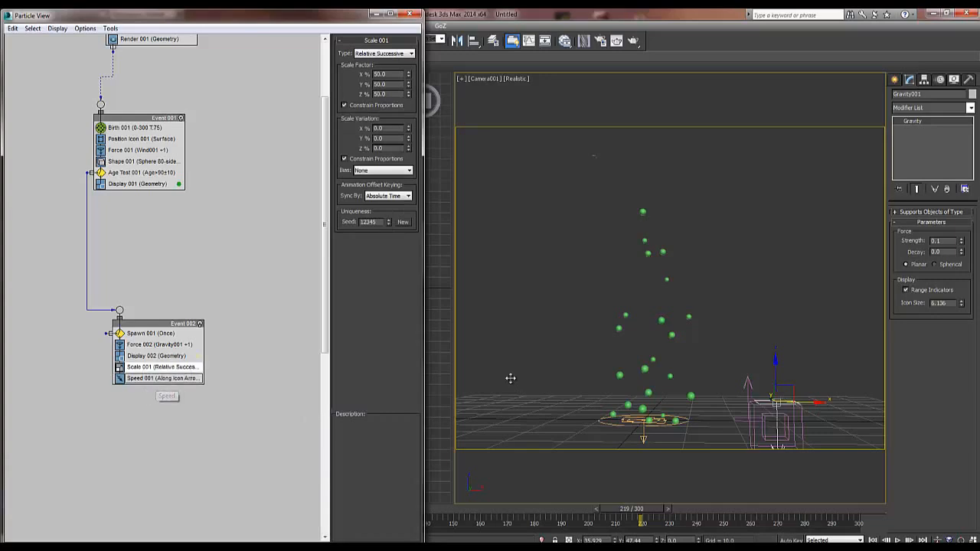
{"action": "left_click_drag", "start_coordinate": [157, 378], "coordinate": [198, 363]}
{"action": "left_click", "coordinate": [197, 367]}
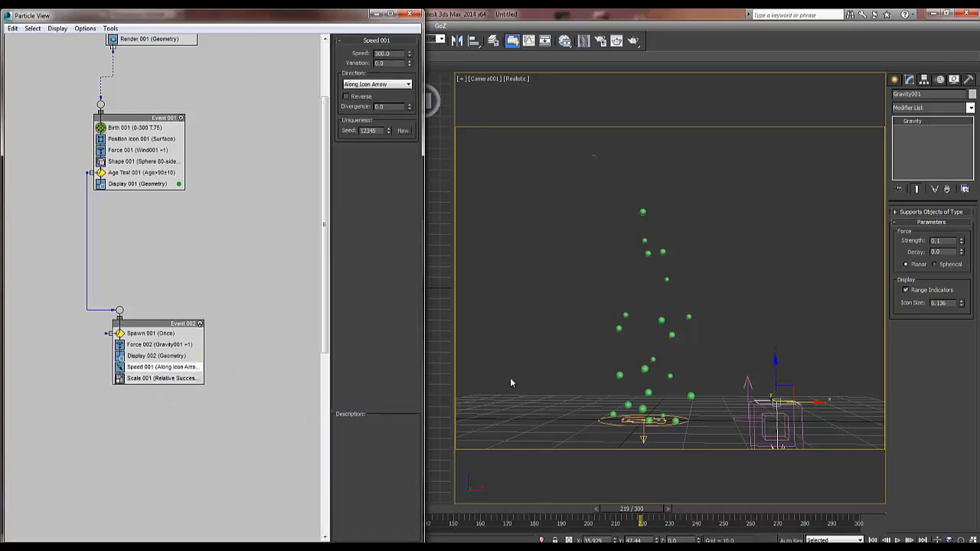
- Set the Speed operator's direction to Random 3D, speed to 20 and variation to 5, and play the animation
{"action": "key", "text": "alt+Down"}
{"action": "key", "text": "Down"}
{"action": "key", "text": "Down"}
{"action": "key", "text": "Down"}
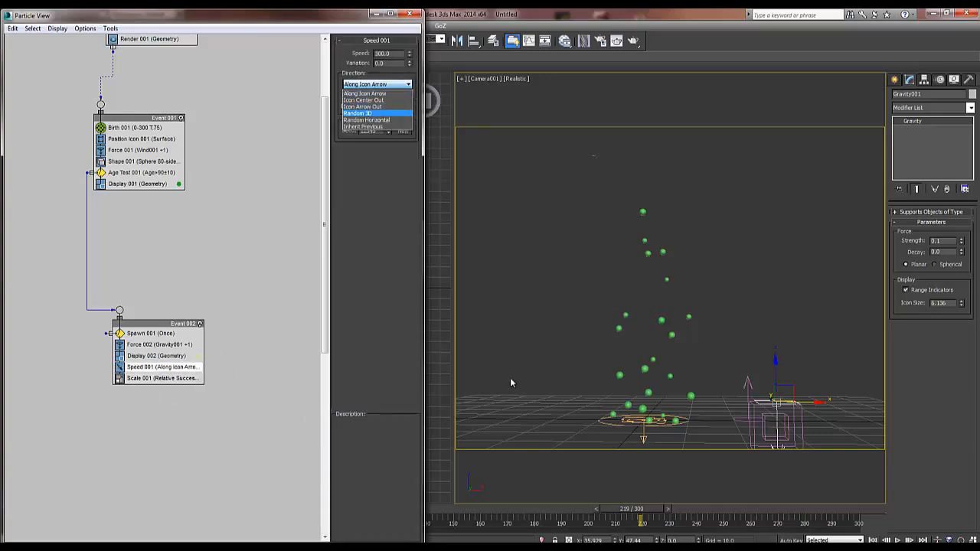
{"action": "key", "text": "Return"}
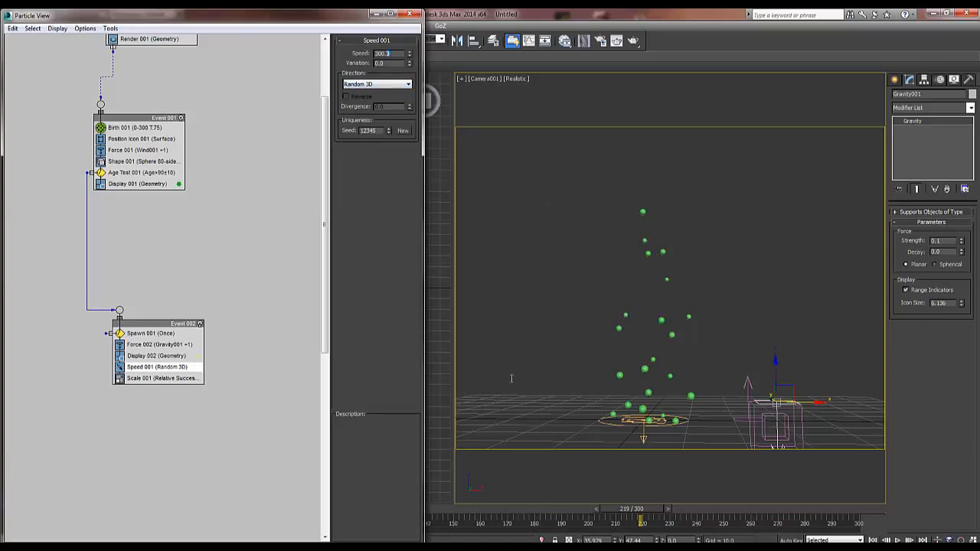
{"action": "key", "text": "shift+Home"}
{"action": "type", "text": "20"}
{"action": "middle_click", "coordinate": [511, 383]}
{"action": "key", "text": "Home"}
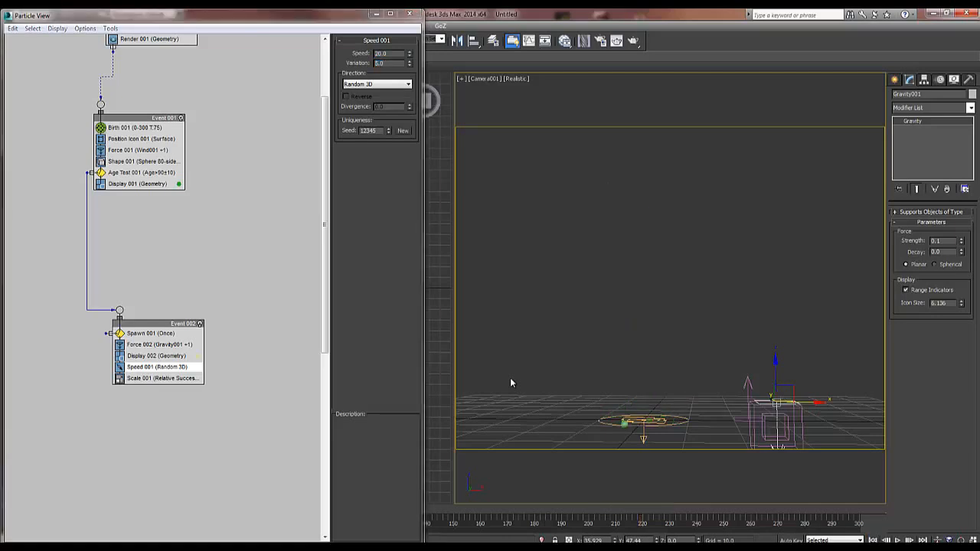
{"action": "key", "text": "slash"}
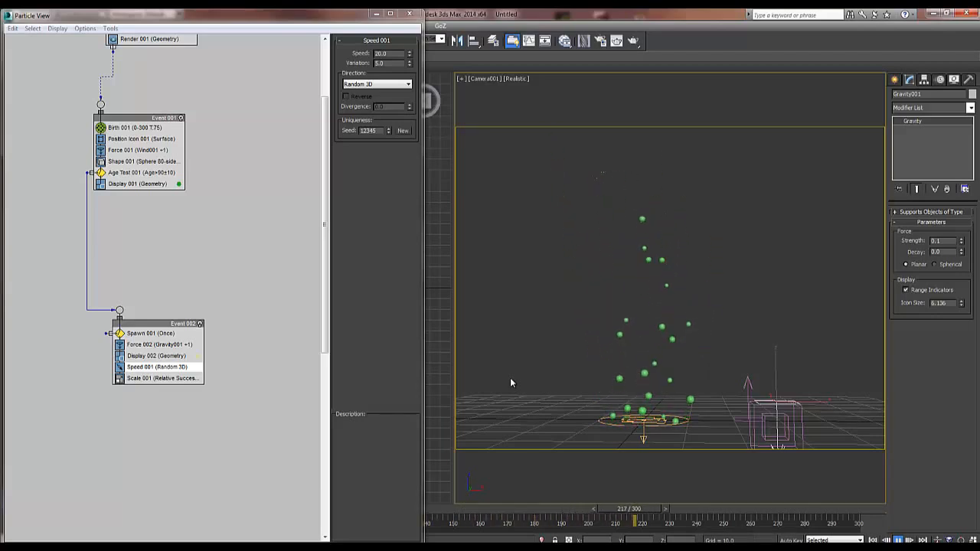
{"action": "key", "text": "slash"}
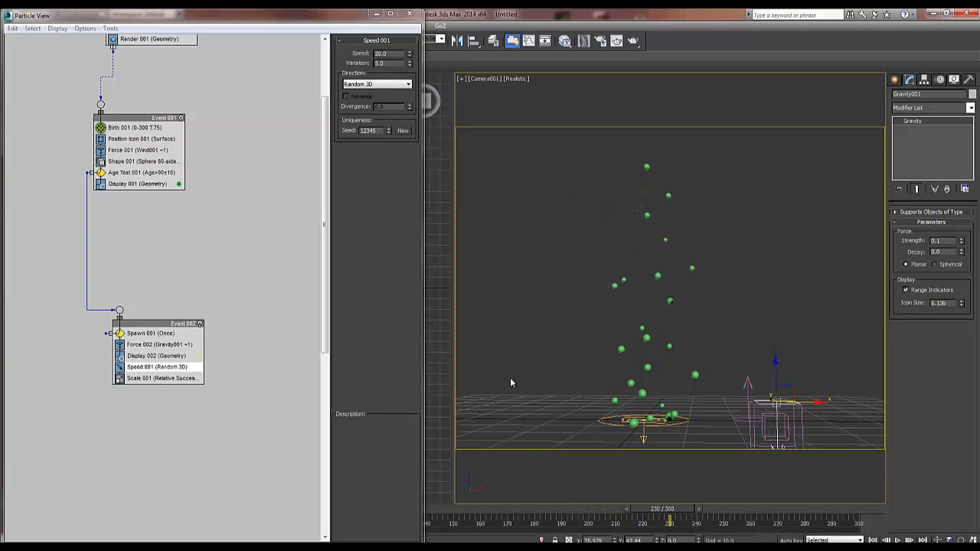
- Set the Drag space warp's Time On to -400 and Time Off to 1000, and replay the animation
{"action": "key", "text": "ctrl+z"}
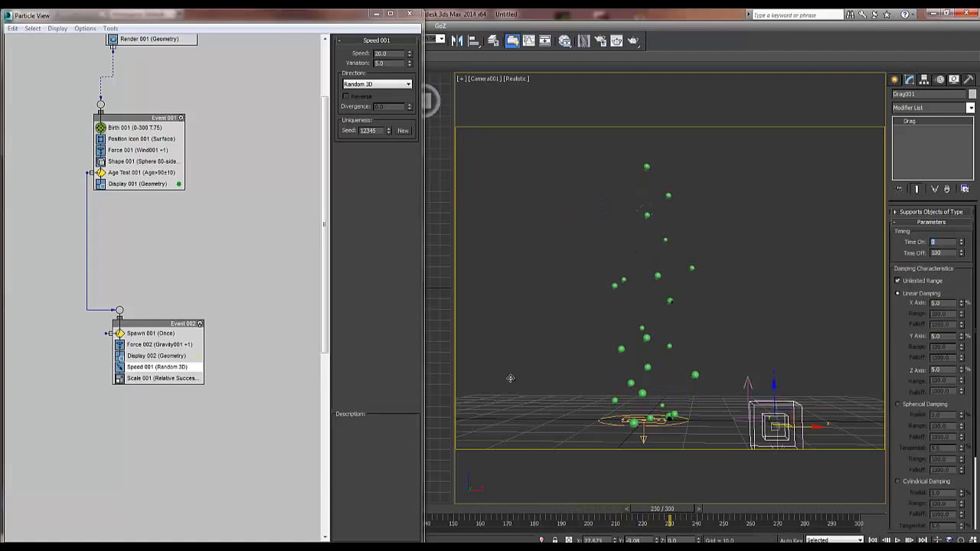
{"action": "key", "text": "Tab"}
{"action": "key", "text": "Tab"}
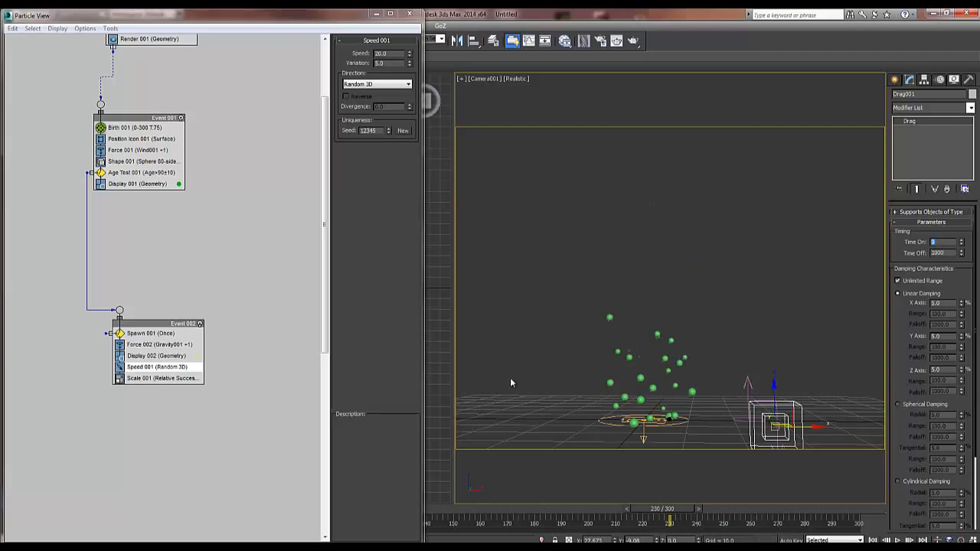
{"action": "type", "text": "1"}
{"action": "key", "text": "Home"}
{"action": "key", "text": "slash"}
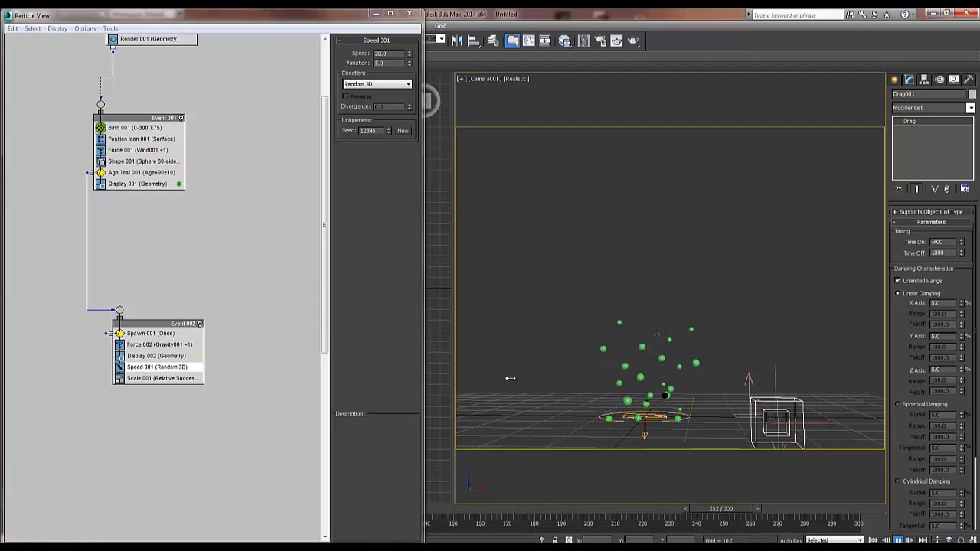
{"action": "key", "text": "slash"}
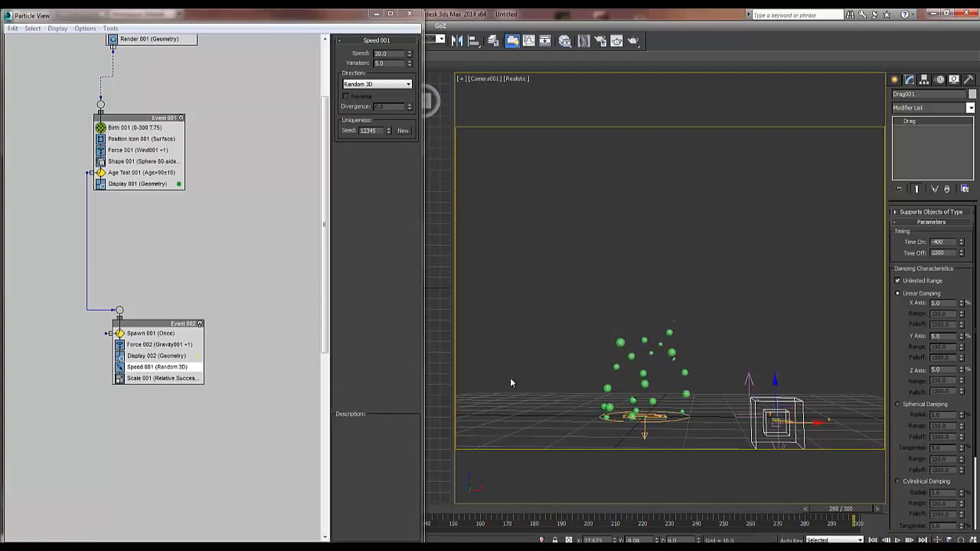
- Clear the selection, move the camera closer to the particle emitter, and replay the animation
{"action": "left_click", "coordinate": [512, 383]}
{"action": "middle_click", "coordinate": [511, 379]}
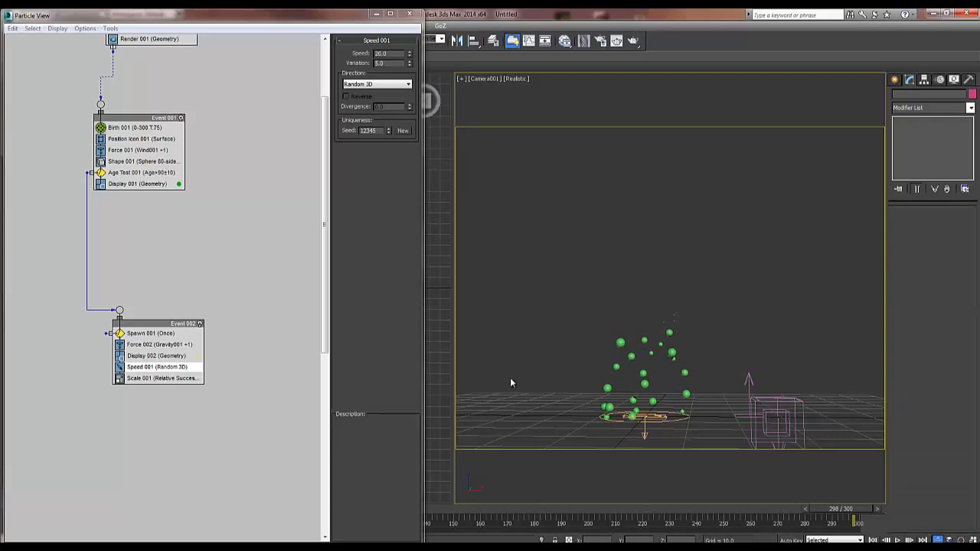
{"action": "scroll", "coordinate": [511, 380], "scroll_direction": "up", "scroll_amount": 3}
{"action": "middle_click_drag", "start_coordinate": [511, 378], "coordinate": [540, 305]}
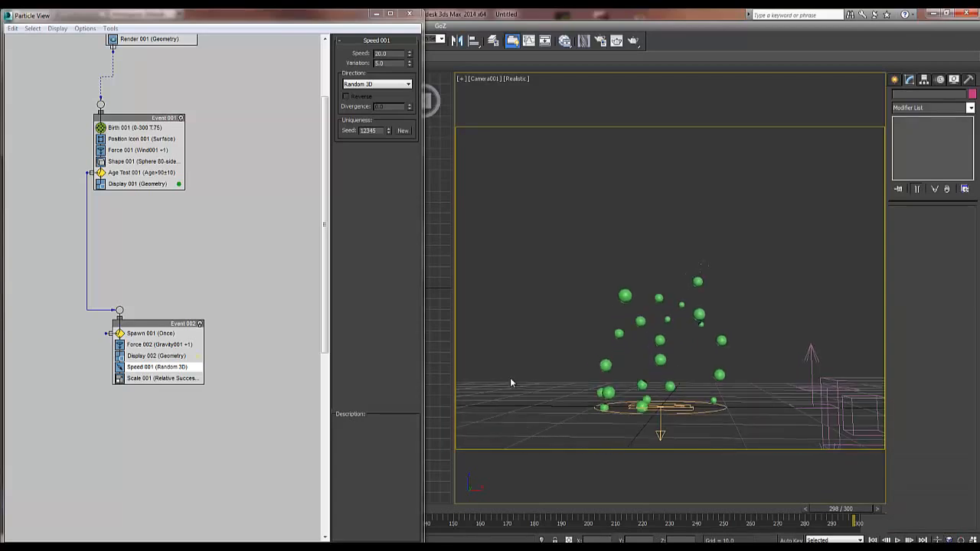
{"action": "key", "text": "Home"}
{"action": "key", "text": "End"}
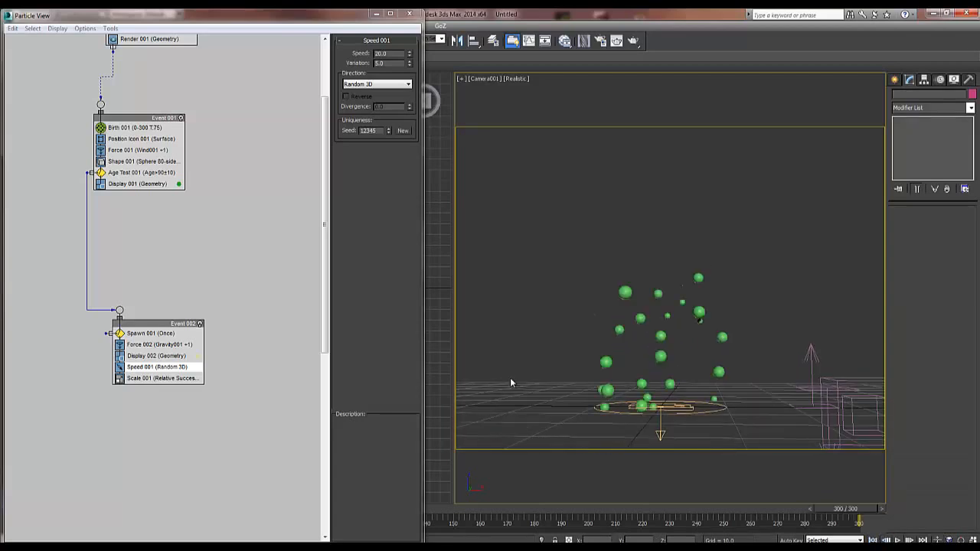
{"action": "key", "text": "slash"}
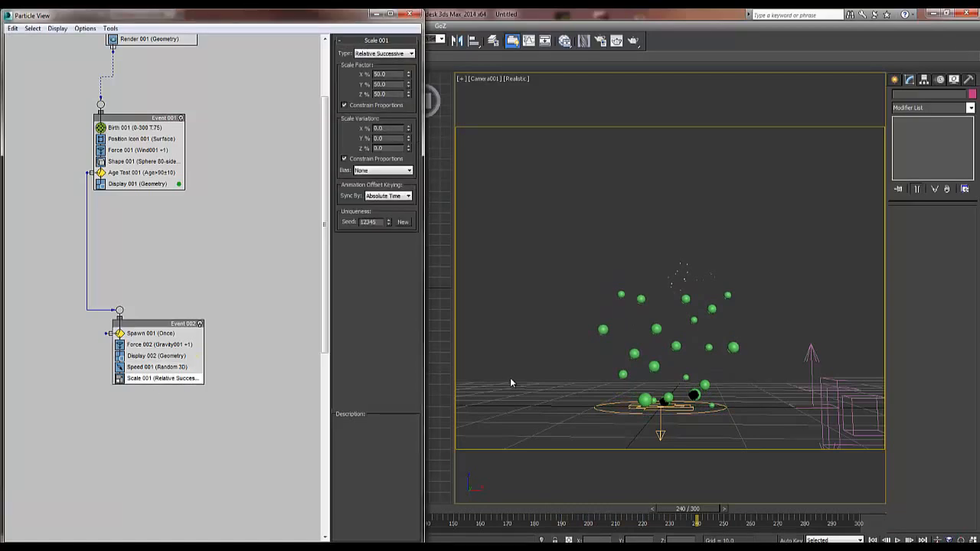
- Set the Speed operator's speed to 30 and play the animation from the first frame
{"action": "key", "text": "Tab"}
{"action": "key", "text": "Return"}
{"action": "left_click", "coordinate": [157, 367]}
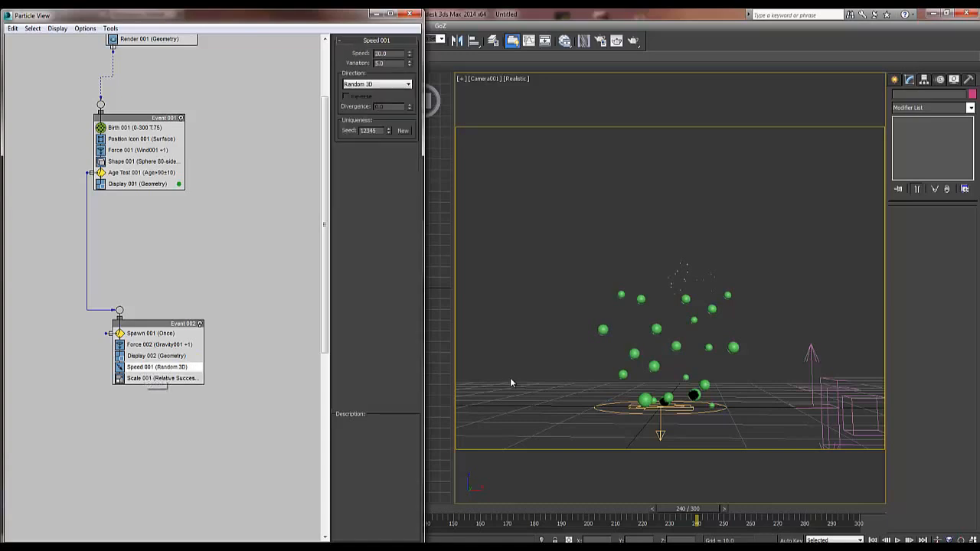
{"action": "double_click", "coordinate": [381, 53]}
{"action": "left_click", "coordinate": [511, 383]}
{"action": "key", "text": "Home"}
{"action": "key", "text": "slash"}
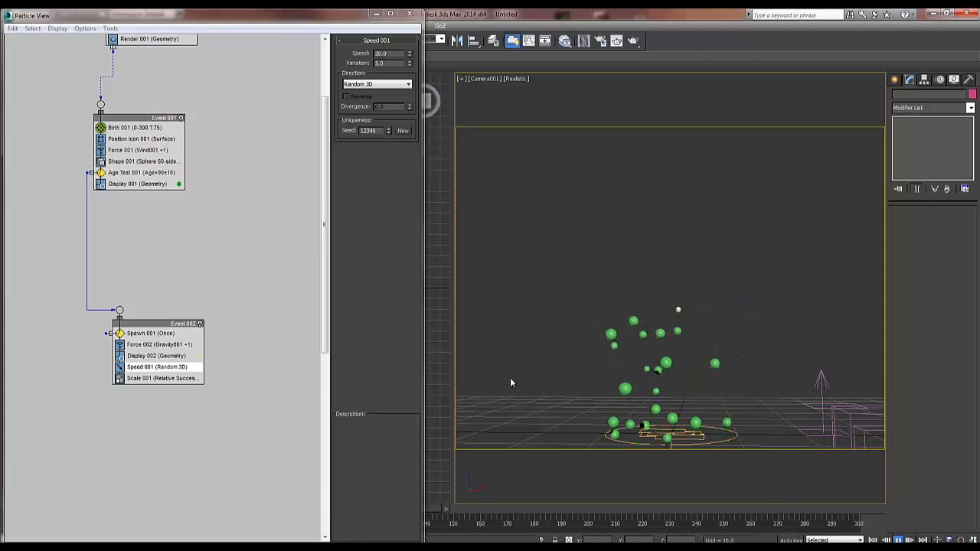
- Select the Display operator in Event 002 and replay the animation from the first frame
{"action": "right_click", "coordinate": [166, 367]}
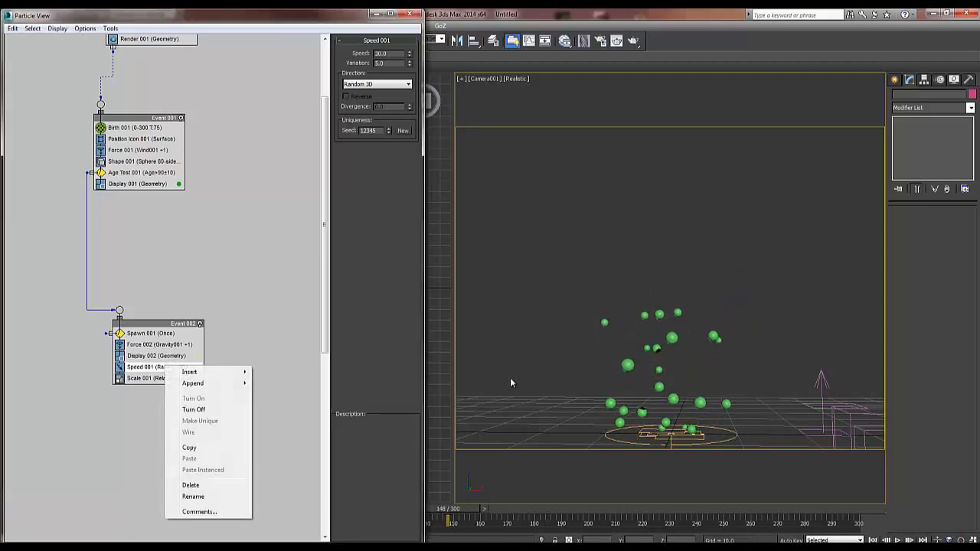
{"action": "left_click", "coordinate": [156, 355]}
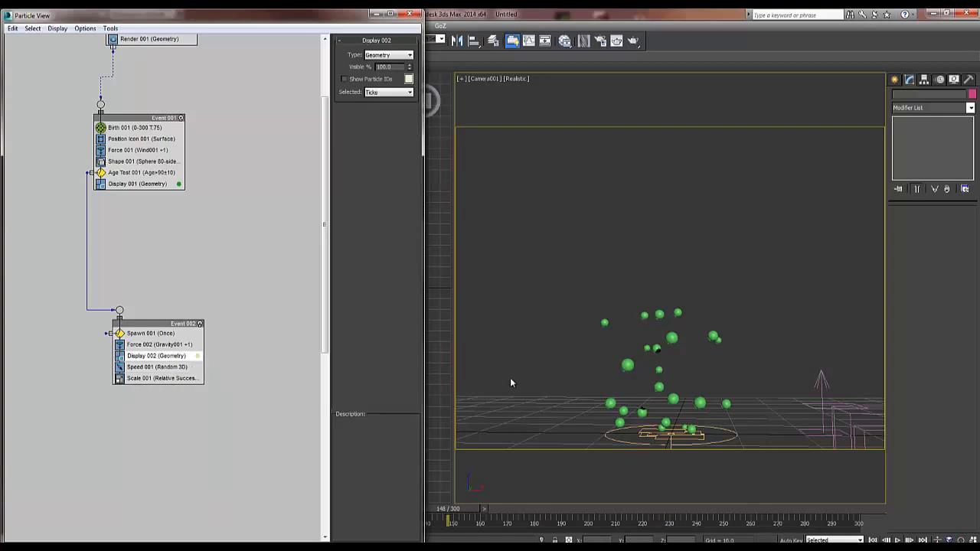
{"action": "left_click", "coordinate": [872, 540]}
{"action": "left_click", "coordinate": [897, 540]}
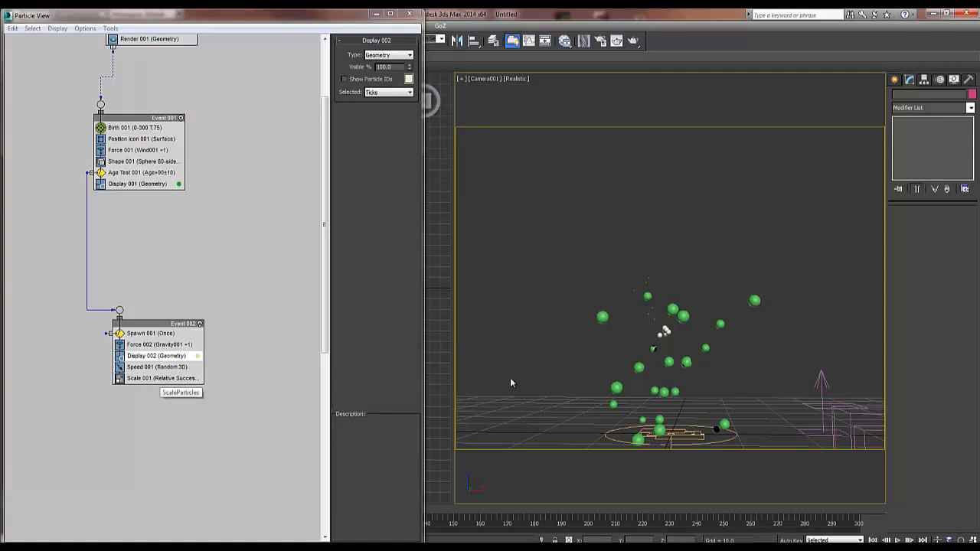
- Turn off the Relative Successive Scale operator in Event 002 and add a second Scale operator directly above it
{"action": "left_click", "coordinate": [162, 379]}
{"action": "left_click", "coordinate": [119, 379]}
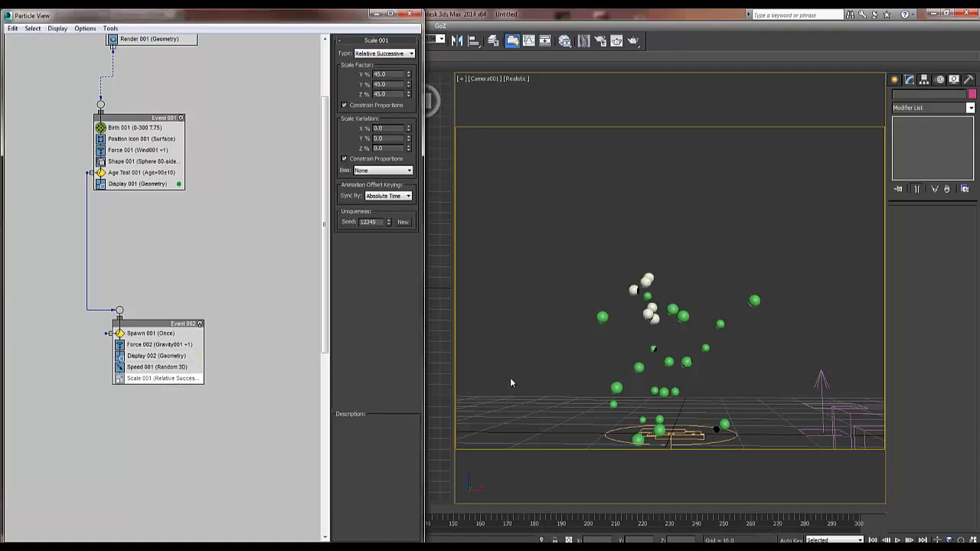
{"action": "right_click", "coordinate": [148, 378]}
{"action": "mouse_move", "coordinate": [177, 393]}
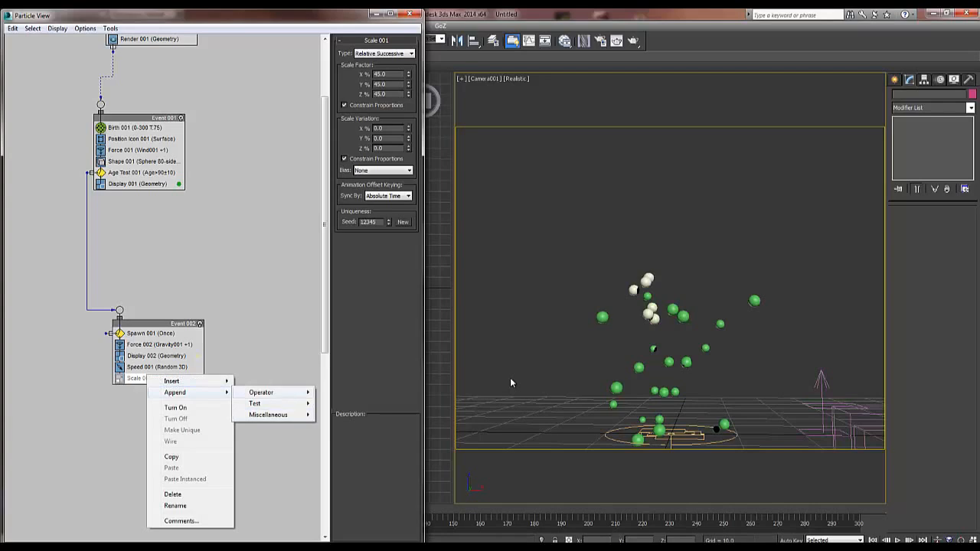
{"action": "mouse_move", "coordinate": [261, 392]}
{"action": "left_click", "coordinate": [349, 351]}
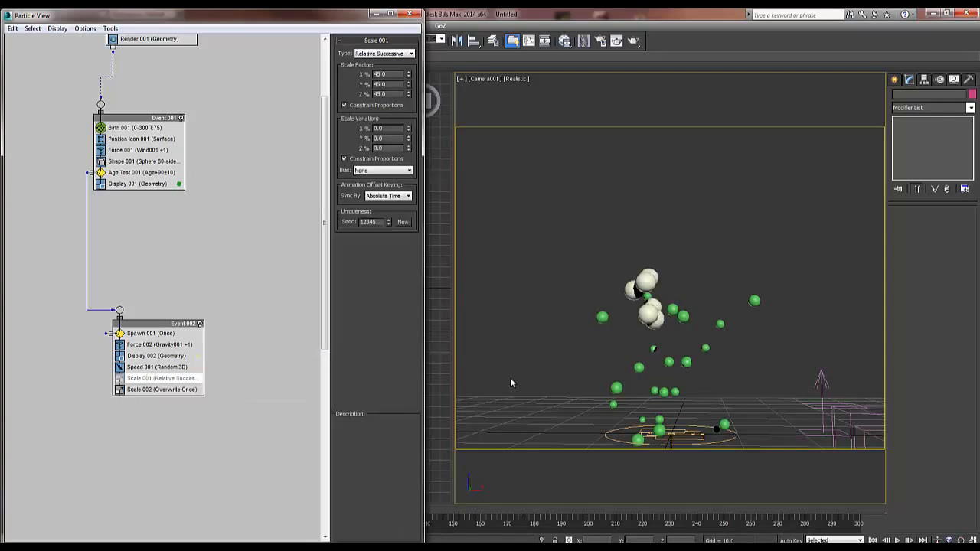
{"action": "left_click_drag", "start_coordinate": [157, 390], "coordinate": [184, 374]}
{"action": "left_click", "coordinate": [157, 323]}
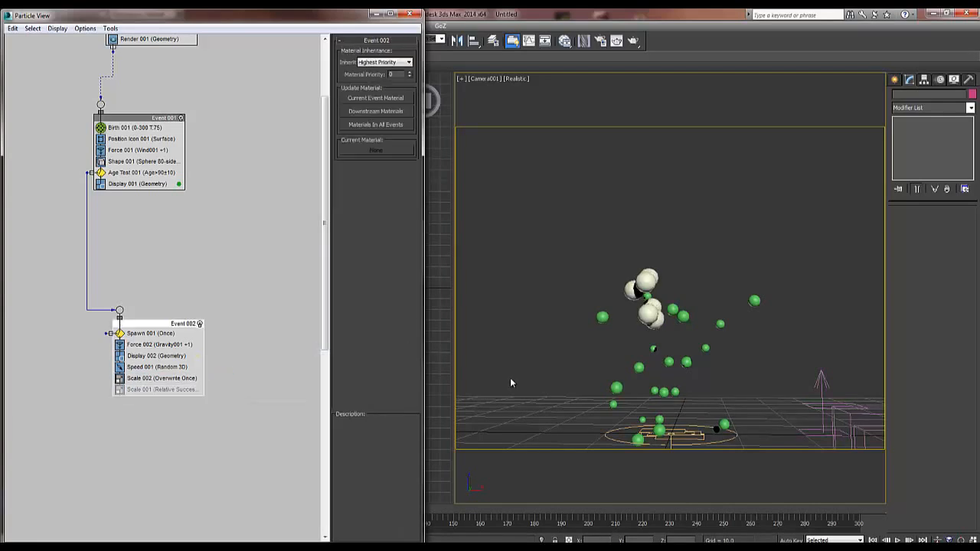
- Set the new Overwrite Once Scale operator's scale factor to 50%, and reduce it to 30%
{"action": "left_click", "coordinate": [162, 378]}
{"action": "double_click", "coordinate": [381, 75]}
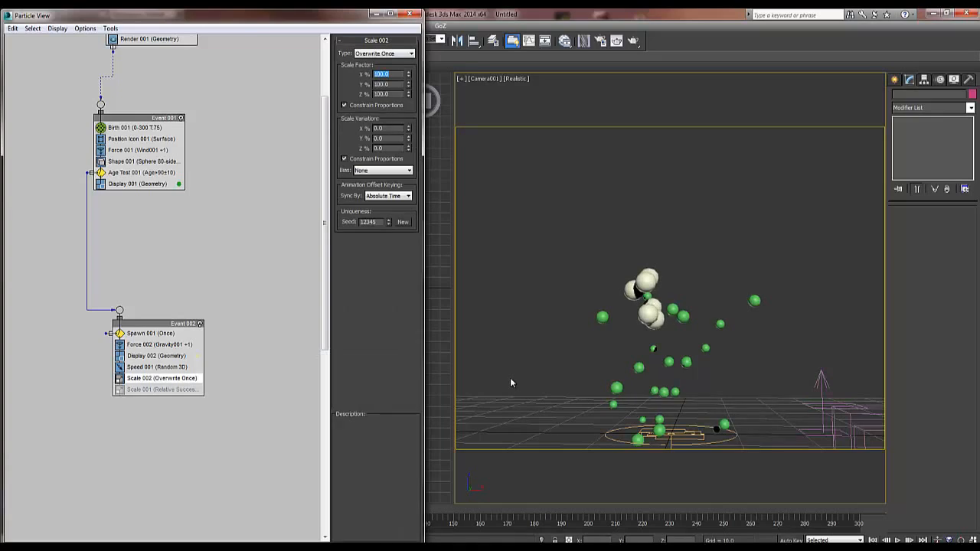
{"action": "type", "text": "50"}
{"action": "key", "text": "Return"}
{"action": "type", "text": "30"}
{"action": "key", "text": "Return"}
- Turn the Relative Successive Scale operator back on and play the animation
{"action": "left_click", "coordinate": [153, 389]}
{"action": "left_click", "coordinate": [118, 389]}
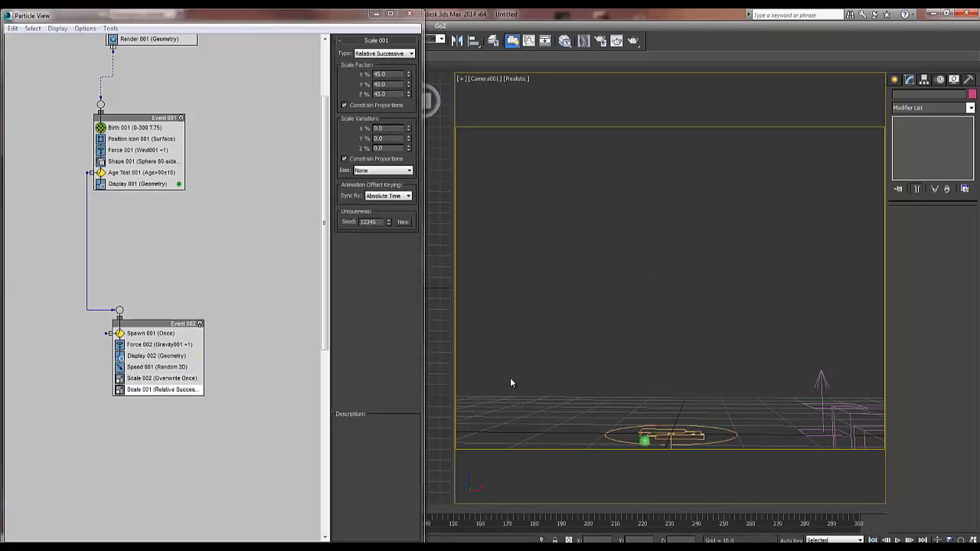
{"action": "key", "text": "/"}
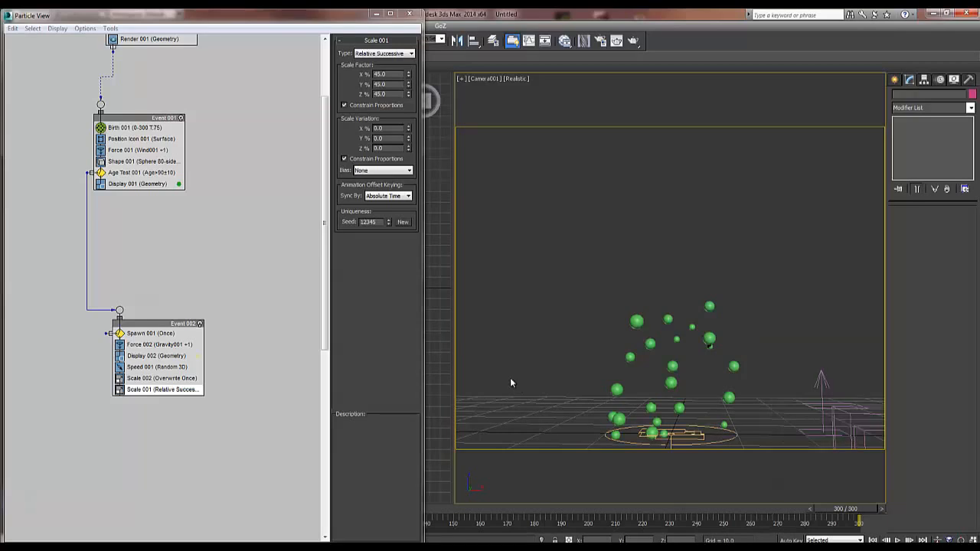
- Select the particle system together with the other objects around the emitter in the camera view and hide them
{"action": "left_click_drag", "start_coordinate": [527, 255], "coordinate": [735, 504]}
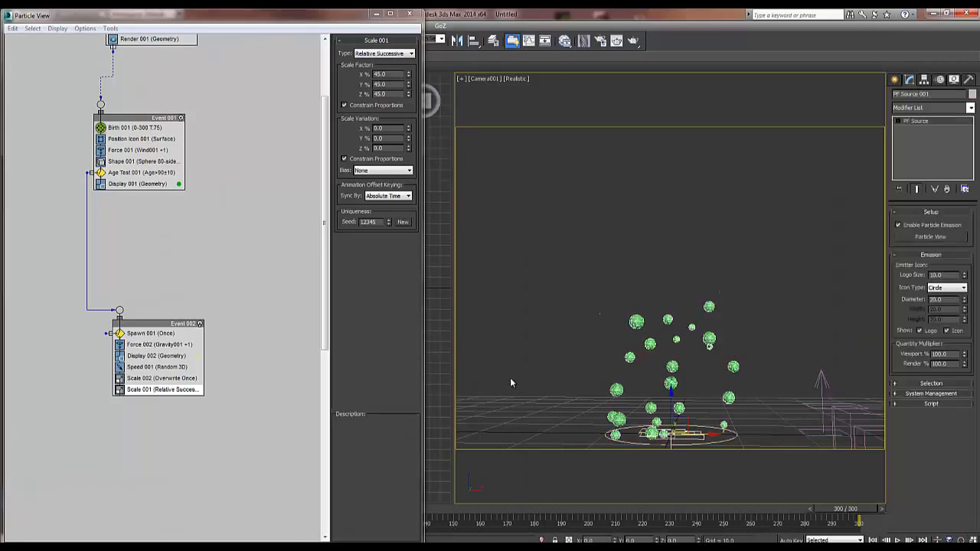
{"action": "left_click_drag", "start_coordinate": [865, 290], "coordinate": [456, 504]}
{"action": "right_click", "coordinate": [724, 337]}
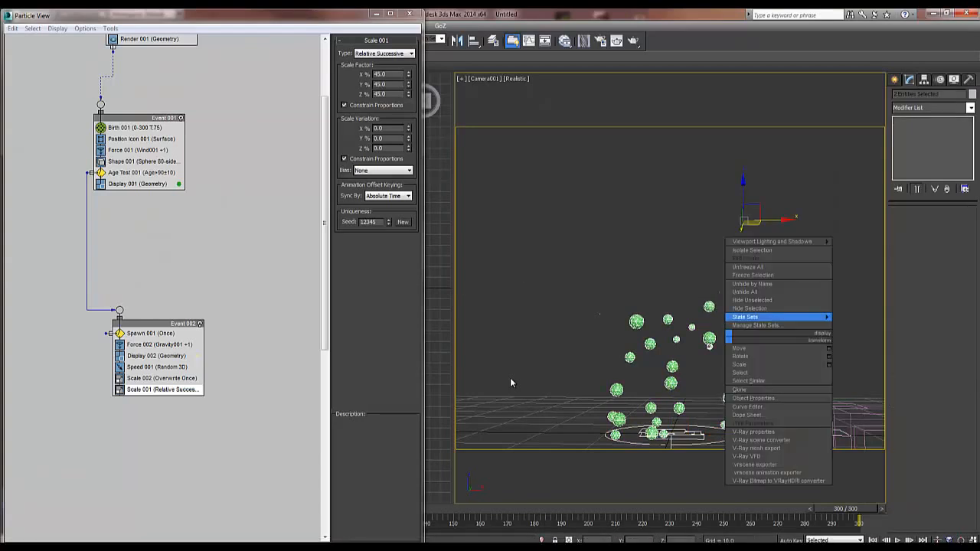
{"action": "left_click", "coordinate": [776, 317]}
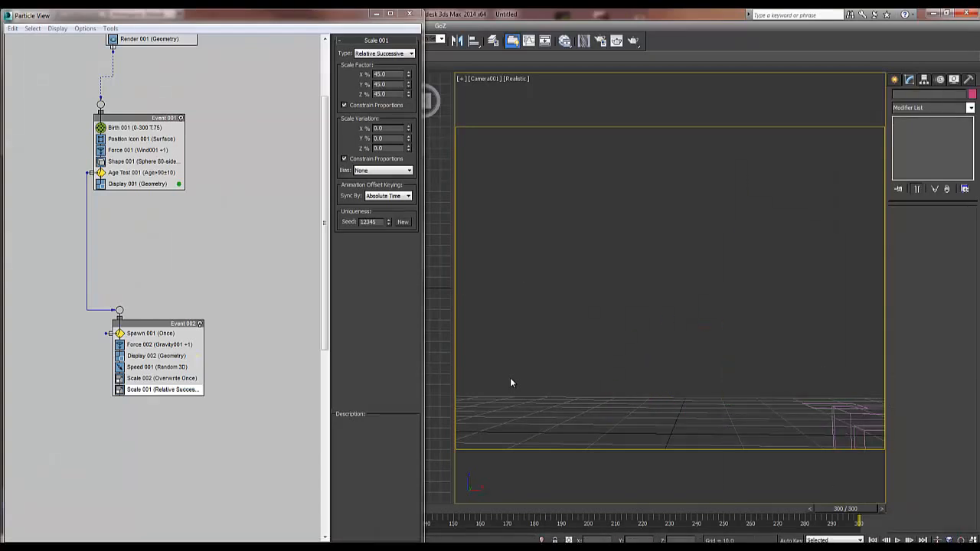
- Draw a box about 18 long, 8.7 wide and 14 high on the grid and display its parameters for editing
{"action": "right_click", "coordinate": [651, 356], "text": "ctrl"}
{"action": "left_click", "coordinate": [684, 336]}
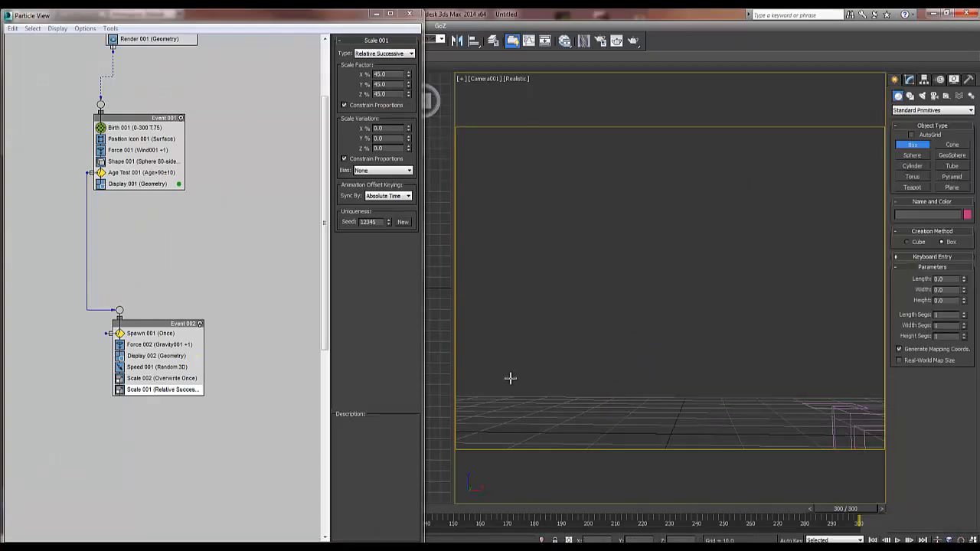
{"action": "left_click_drag", "start_coordinate": [662, 429], "coordinate": [722, 452]}
{"action": "left_click", "coordinate": [723, 339]}
{"action": "right_click", "coordinate": [723, 338]}
{"action": "left_click", "coordinate": [909, 80]}
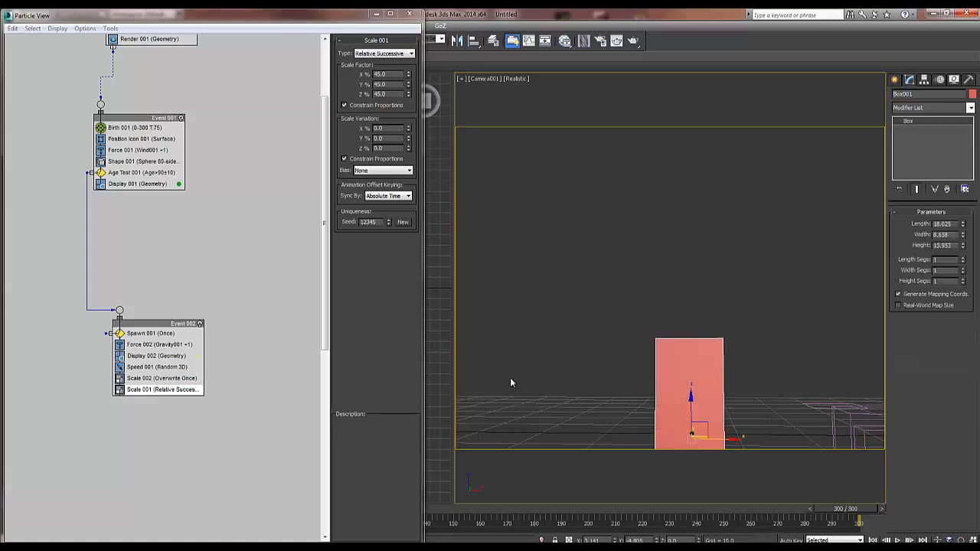
- Set the box's length, width and height to 20, with 20 segments in each direction
{"action": "double_click", "coordinate": [943, 224]}
{"action": "type", "text": "20"}
{"action": "key", "text": "Tab"}
{"action": "type", "text": "20"}
{"action": "key", "text": "Tab"}
{"action": "type", "text": "20"}
{"action": "key", "text": "Tab"}
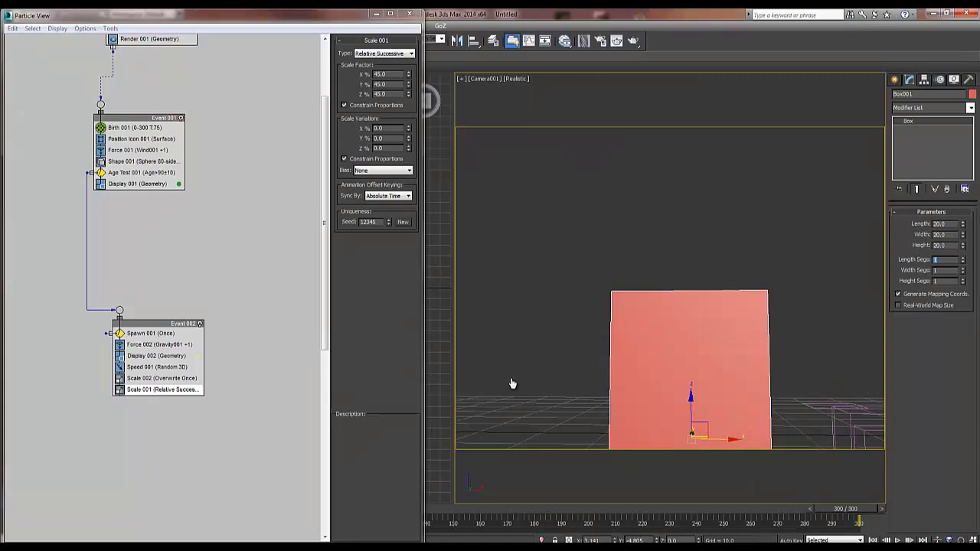
{"action": "key", "text": "Tab"}
{"action": "type", "text": "20"}
{"action": "key", "text": "Tab"}
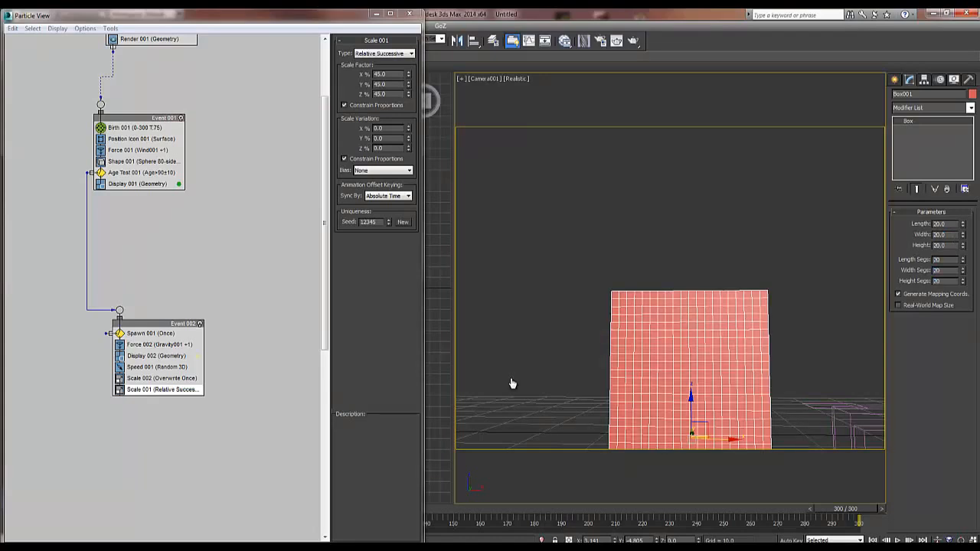
- Apply a Spherify modifier to the box
{"action": "key", "text": "alt+Down"}
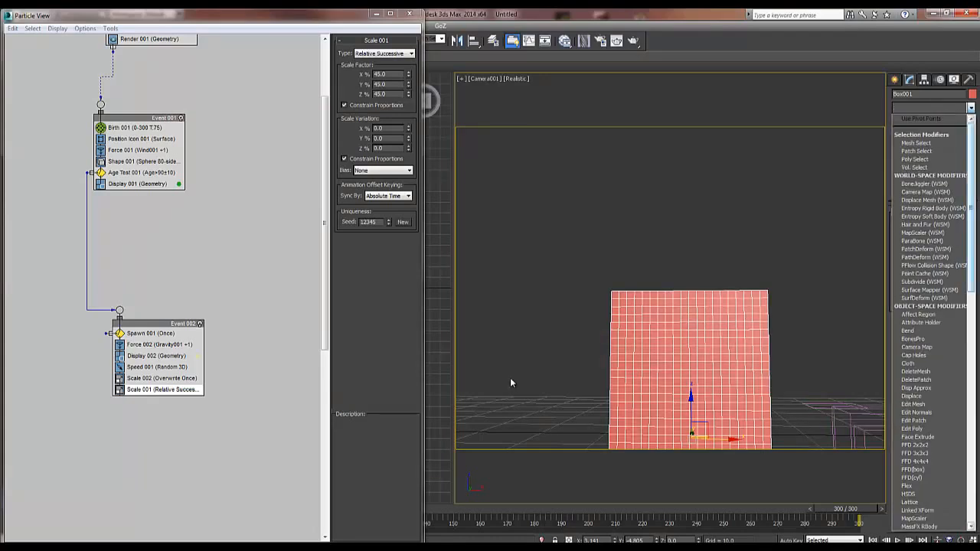
{"action": "scroll", "coordinate": [511, 380], "scroll_direction": "down", "scroll_amount": 7}
{"action": "left_click_drag", "start_coordinate": [971, 282], "coordinate": [971, 352]}
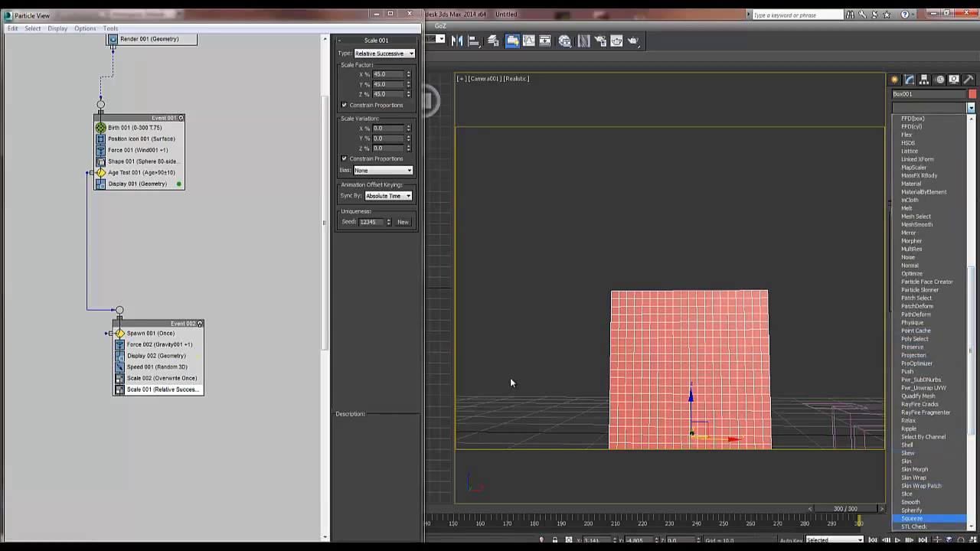
{"action": "left_click", "coordinate": [912, 511]}
- Apply a Smooth modifier to the spherified box, with Auto Smooth enabled and a threshold of 180
{"action": "left_click", "coordinate": [971, 108]}
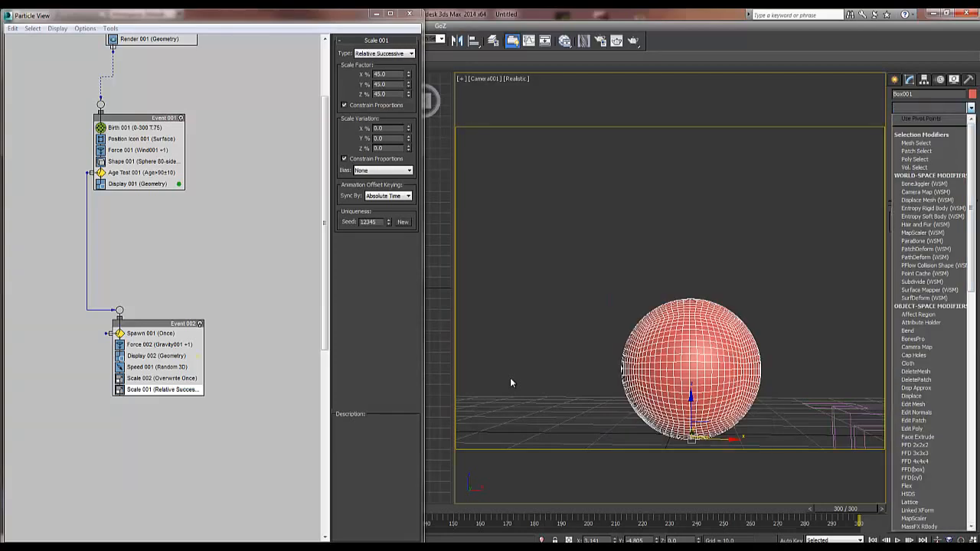
{"action": "left_click_drag", "start_coordinate": [971, 207], "coordinate": [970, 428]}
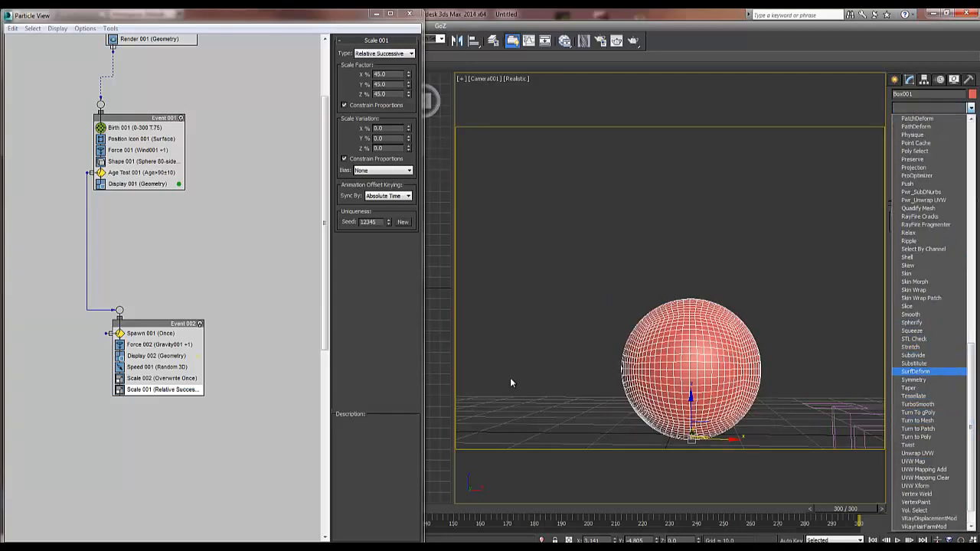
{"action": "left_click", "coordinate": [911, 314]}
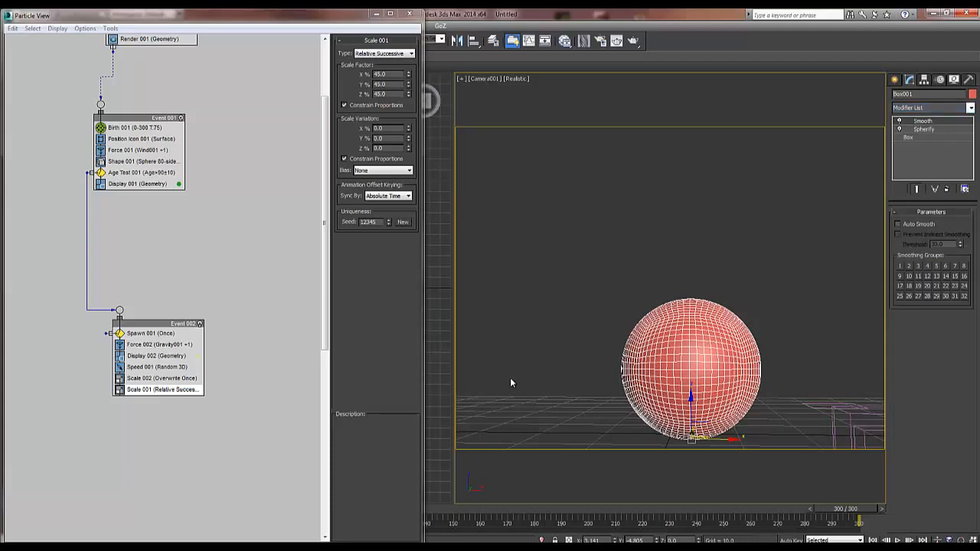
{"action": "left_click", "coordinate": [898, 224]}
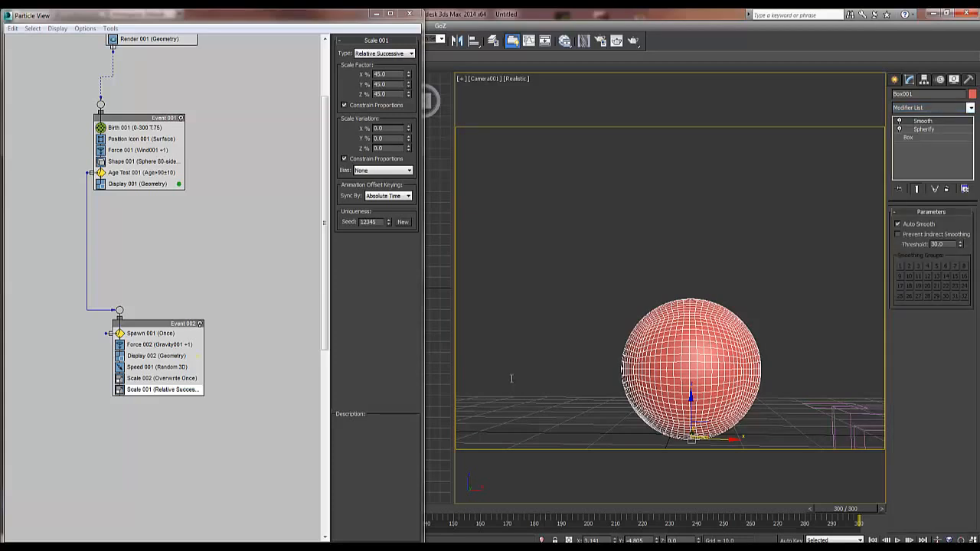
{"action": "key", "text": "Tab"}
{"action": "type", "text": "180"}
{"action": "key", "text": "Return"}
- Add a UVW Map modifier to the spherified box and set its mapping to Spherical
{"action": "left_click", "coordinate": [971, 108]}
{"action": "left_click_drag", "start_coordinate": [970, 204], "coordinate": [971, 439]}
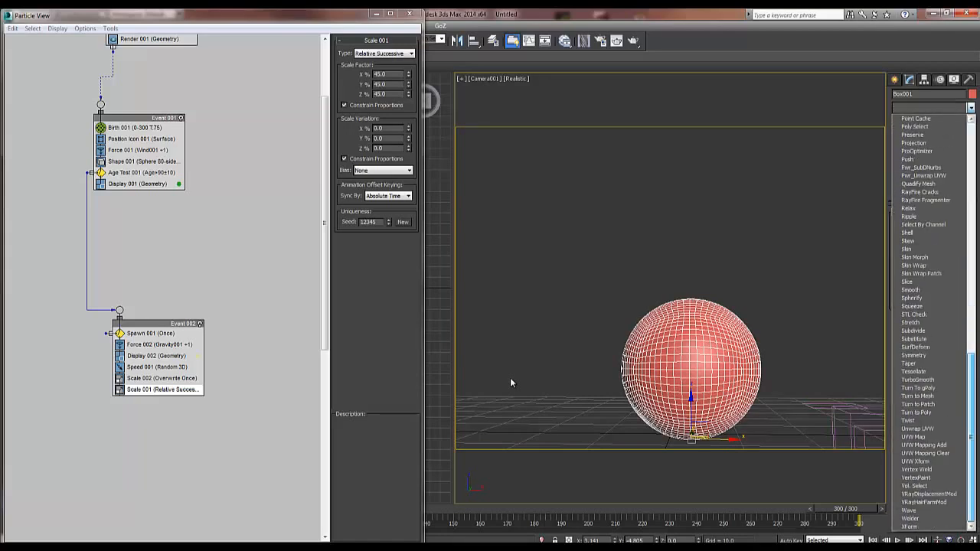
{"action": "left_click", "coordinate": [913, 437]}
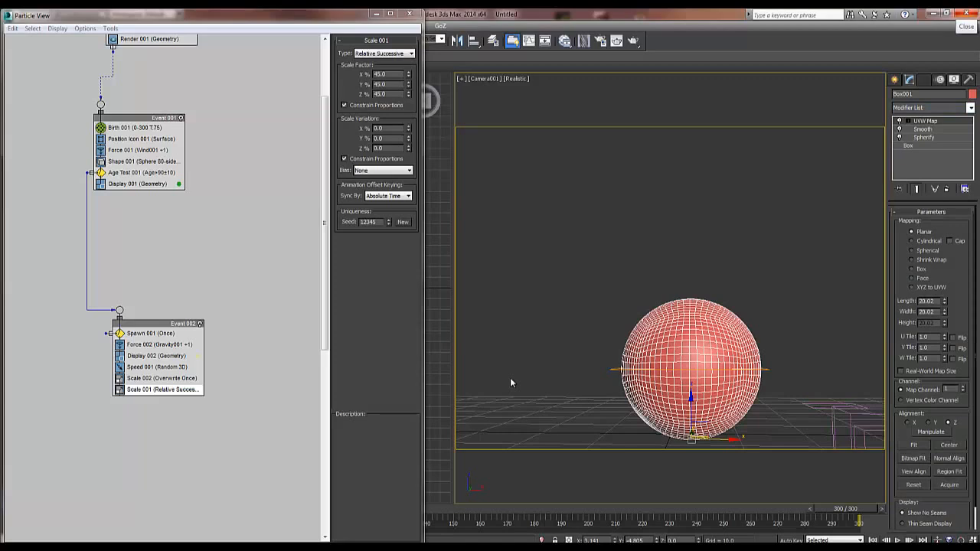
{"action": "left_click", "coordinate": [912, 240]}
{"action": "left_click", "coordinate": [911, 251]}
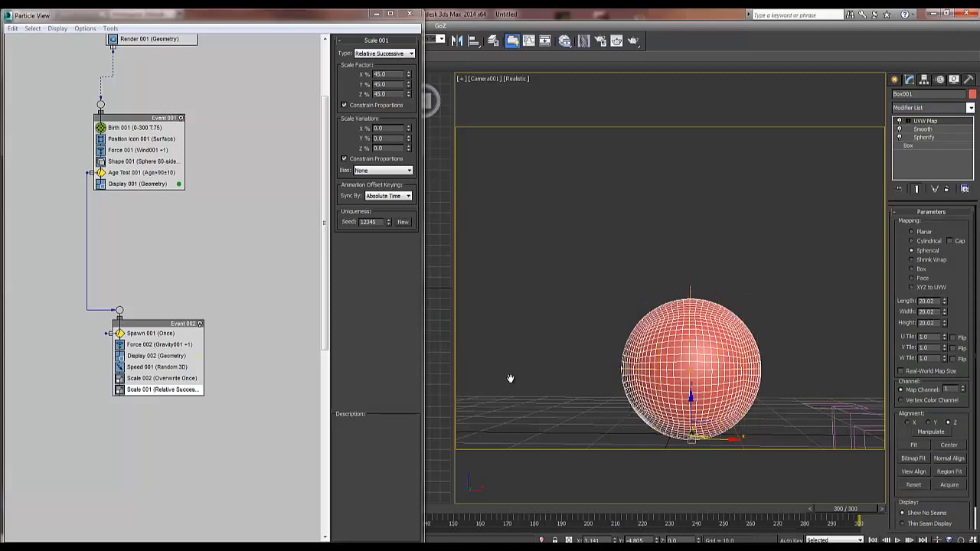
- Convert the spherified box to an Editable Poly
{"action": "right_click", "coordinate": [714, 336]}
{"action": "mouse_move", "coordinate": [766, 432]}
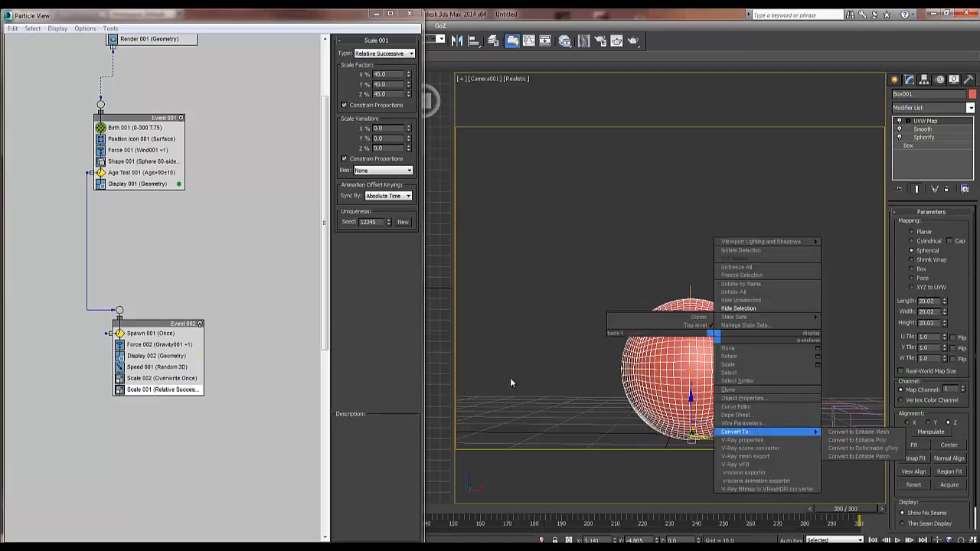
{"action": "left_click", "coordinate": [857, 441]}
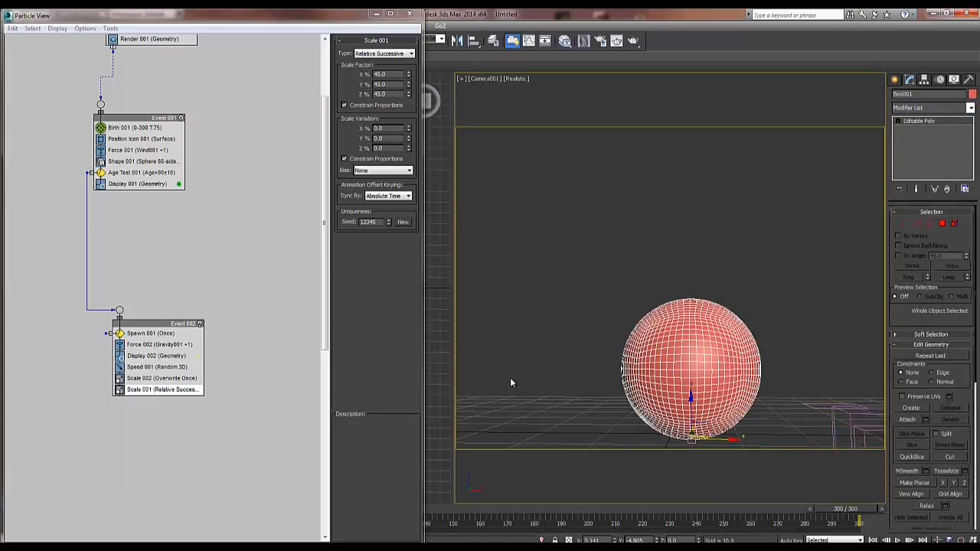
- Add a Noise modifier to the editable poly sphere with a strength of 10 on X, Y and Z
{"action": "left_click", "coordinate": [933, 107]}
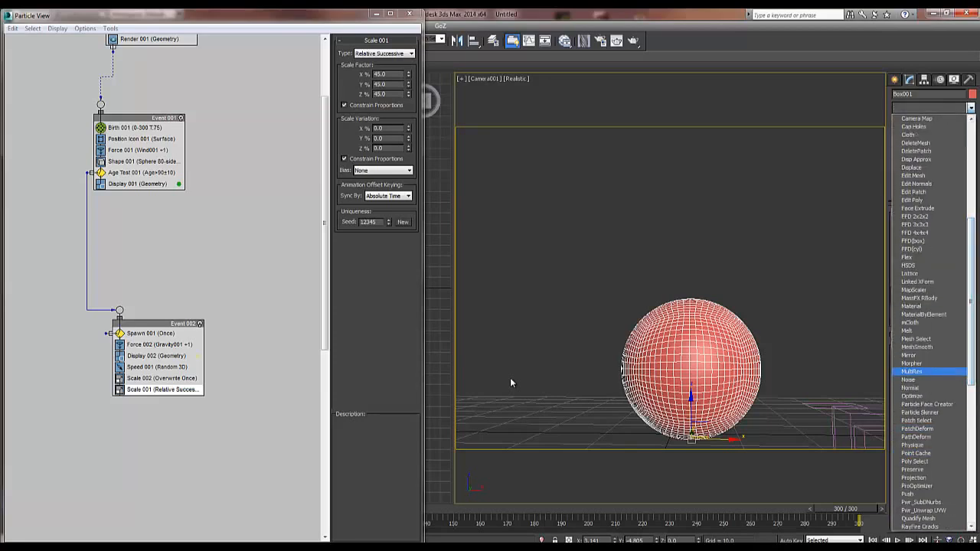
{"action": "left_click", "coordinate": [909, 380]}
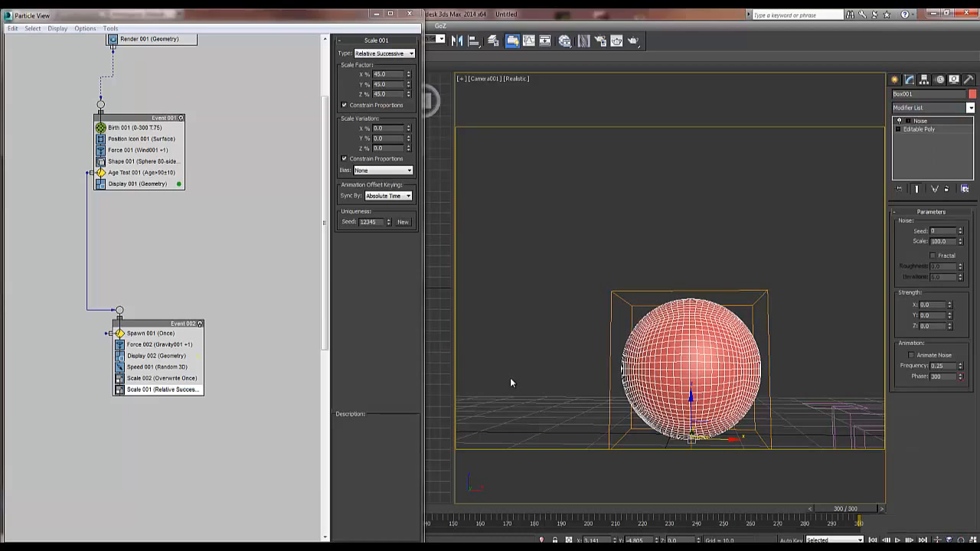
{"action": "key", "text": "Tab"}
{"action": "type", "text": "10"}
{"action": "key", "text": "Tab"}
{"action": "type", "text": "10"}
{"action": "key", "text": "Tab"}
{"action": "type", "text": "10"}
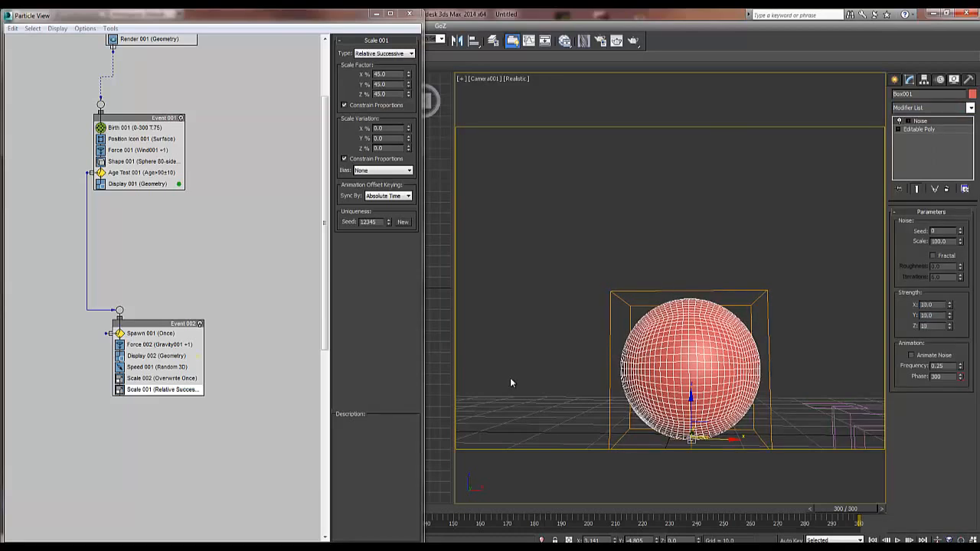
- Enable Fractal and Animate Noise in the Noise modifier and play the animation
{"action": "key", "text": "Tab"}
{"action": "key", "text": "space"}
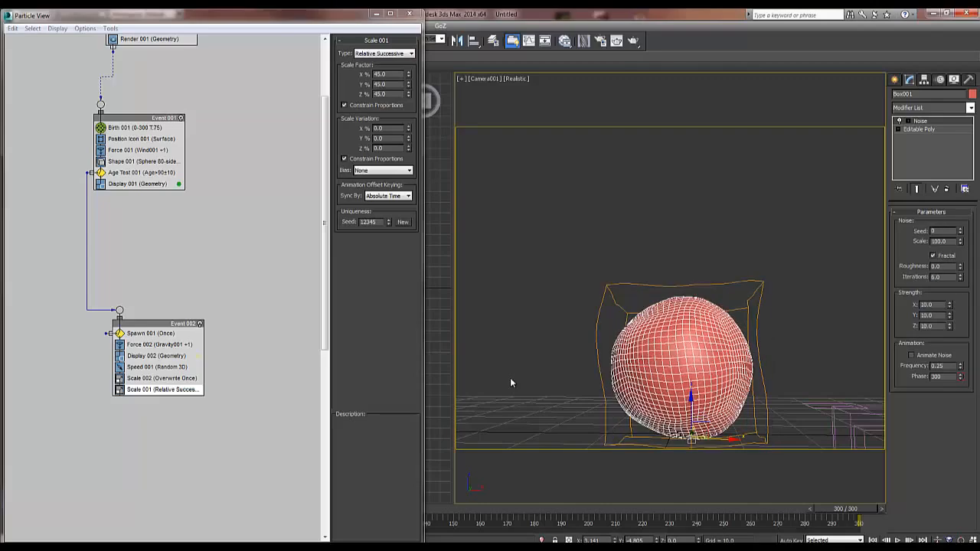
{"action": "key", "text": "Tab"}
{"action": "key", "text": "space"}
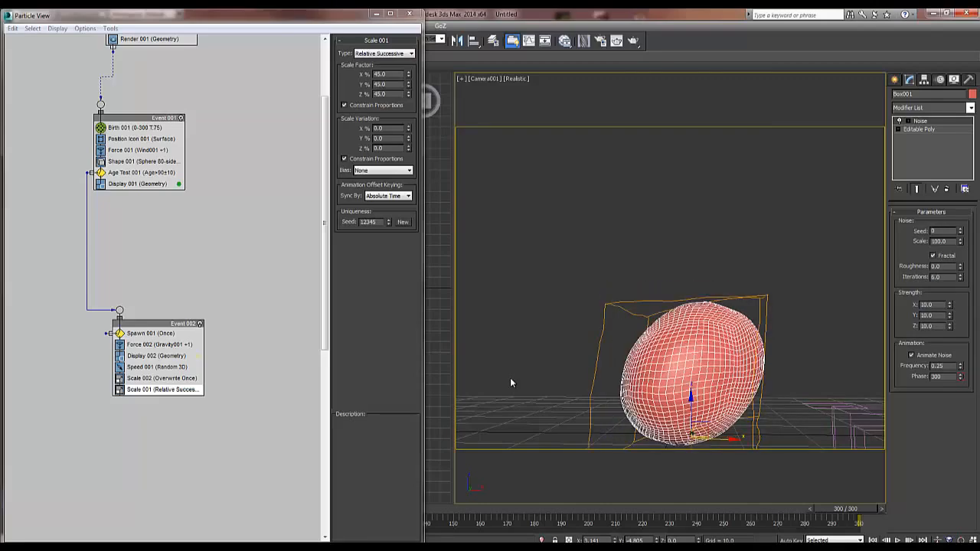
{"action": "key", "text": "slash"}
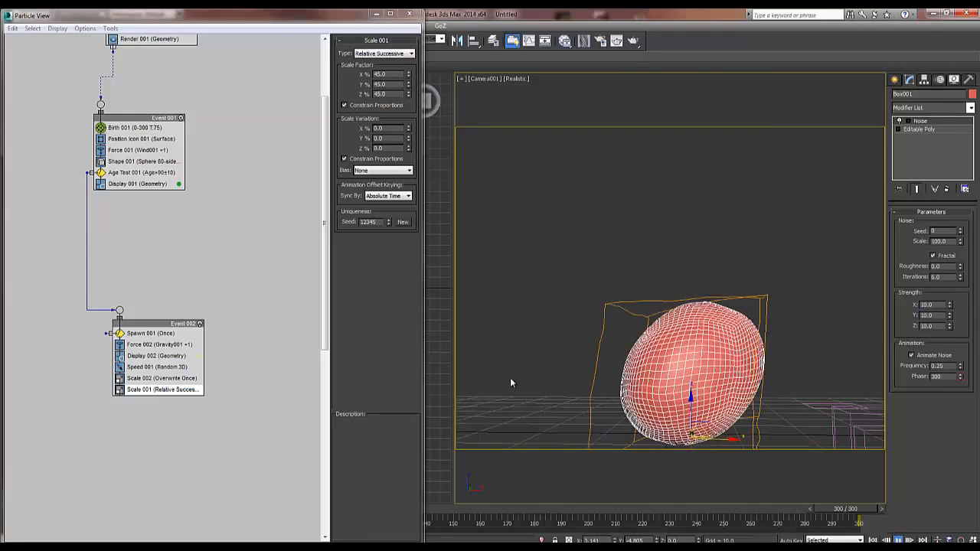
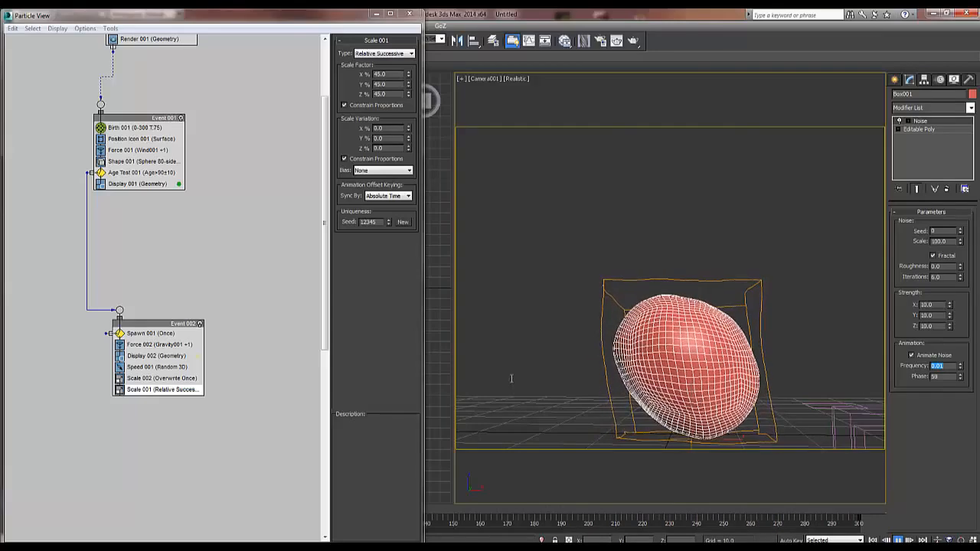
- Set the Noise modifier's strength to 6 on X, Y and Z
{"action": "left_click_drag", "start_coordinate": [933, 305], "coordinate": [928, 305]}
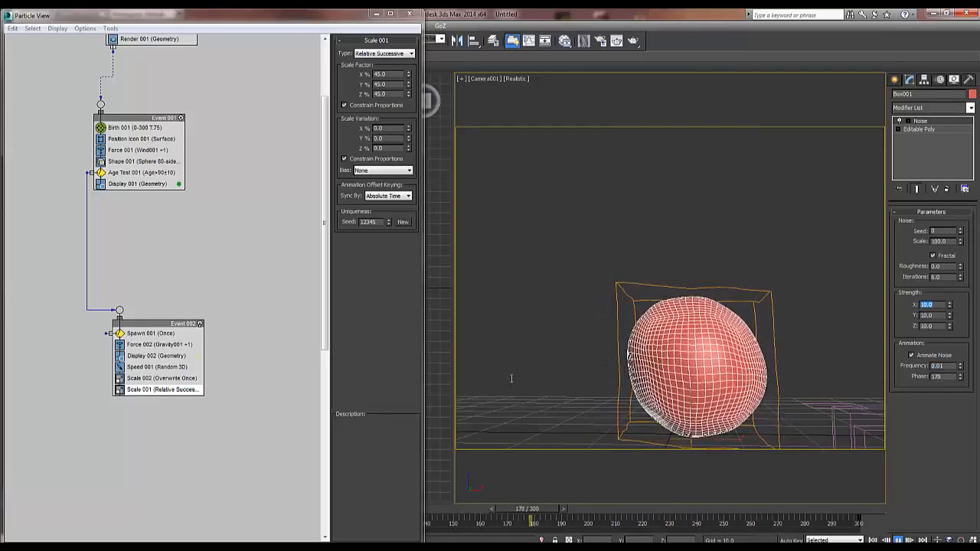
{"action": "type", "text": "6"}
{"action": "key", "text": "Tab"}
{"action": "type", "text": "6"}
{"action": "key", "text": "Tab"}
{"action": "type", "text": "6"}
{"action": "key", "text": "Return"}
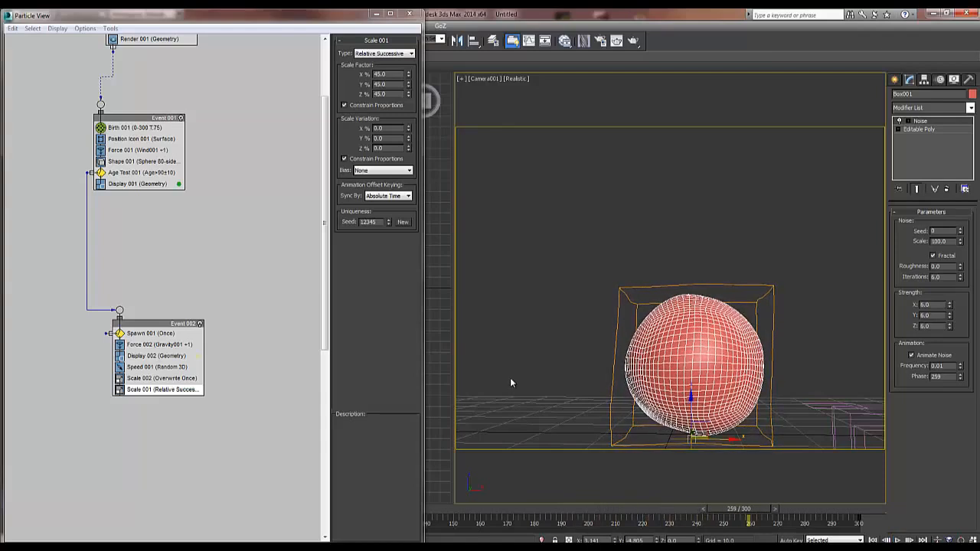
- Close Particle View and deselect the noise-deformed sphere
{"action": "left_click", "coordinate": [511, 380]}
{"action": "middle_click_drag", "start_coordinate": [511, 379], "coordinate": [511, 383]}
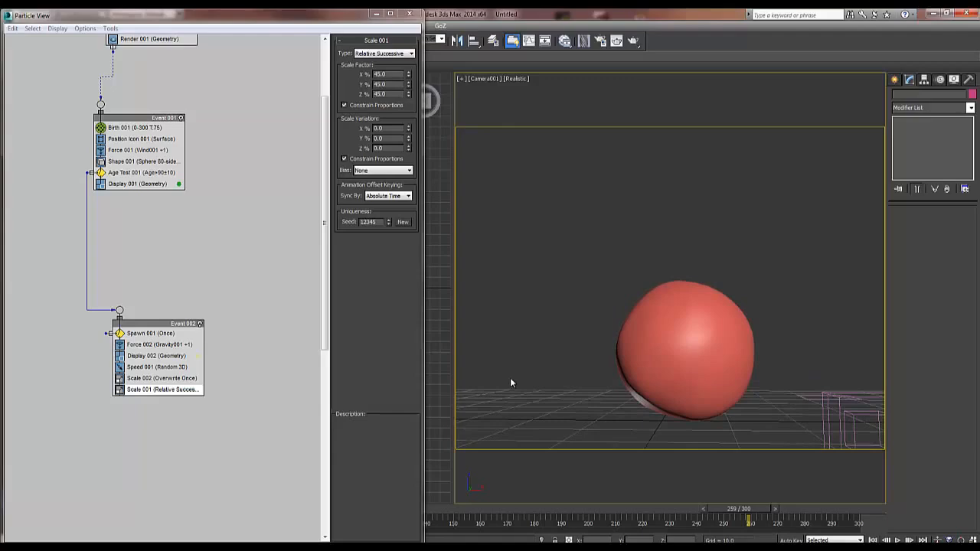
{"action": "key", "text": "6"}
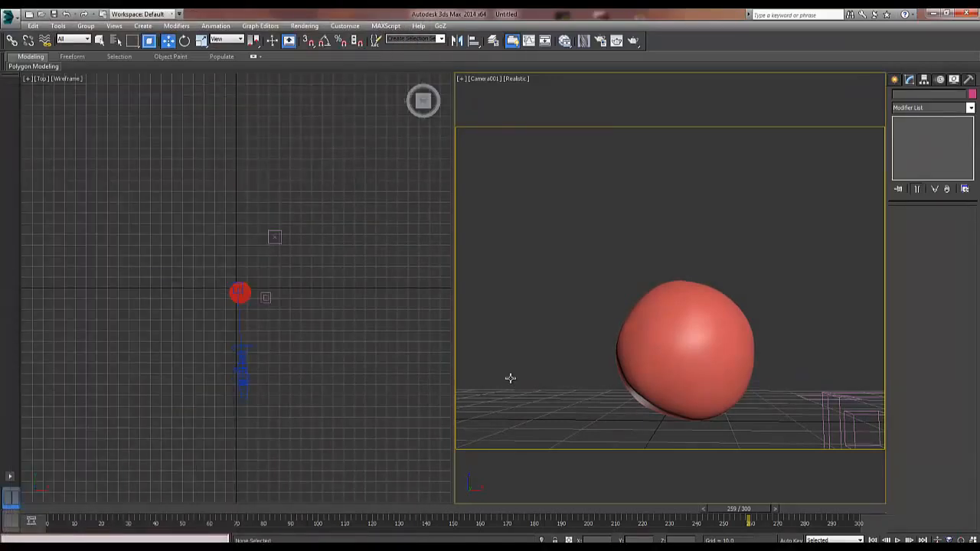
{"action": "key", "text": "ctrl+z"}
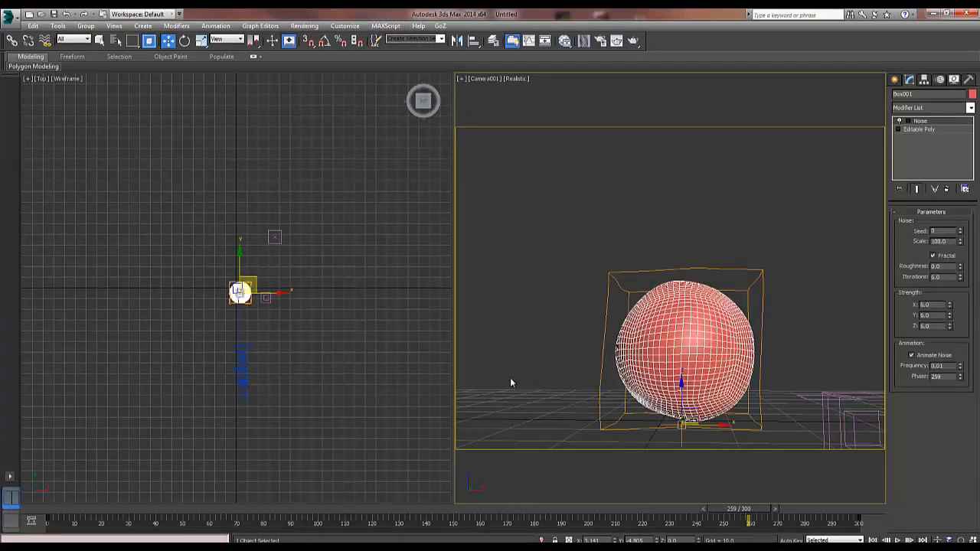
{"action": "key", "text": "ctrl+z"}
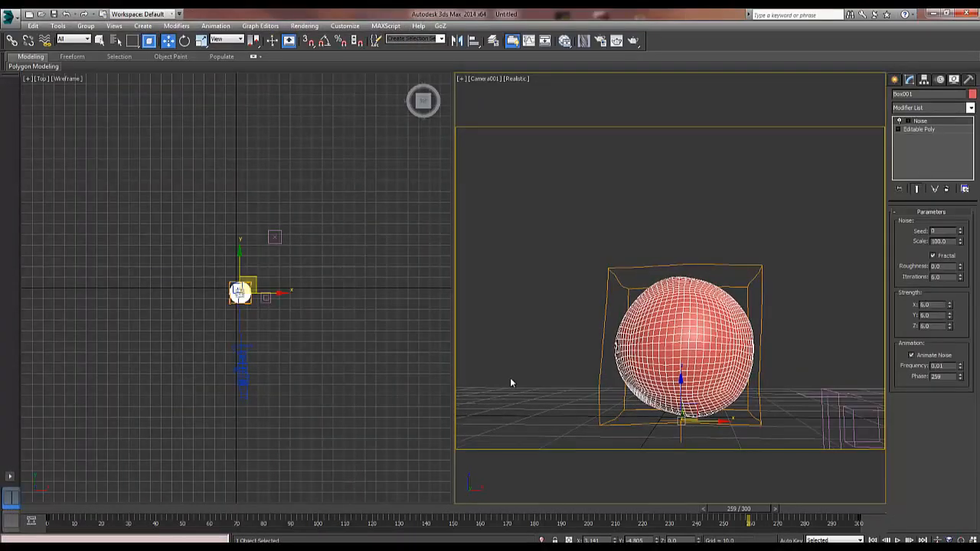
{"action": "key", "text": "ctrl+z"}
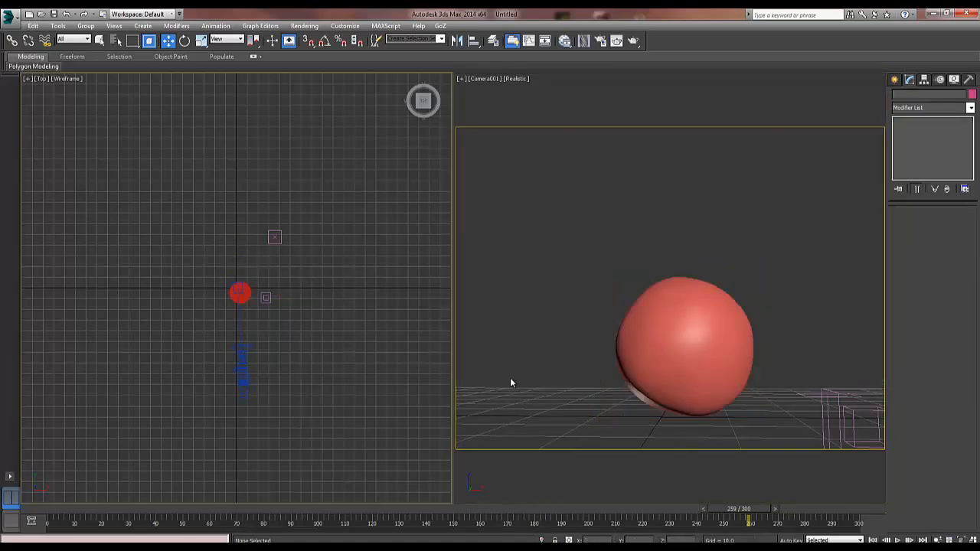
- Open the Slate Material Editor and look through the available Standard material types
{"action": "key", "text": "m"}
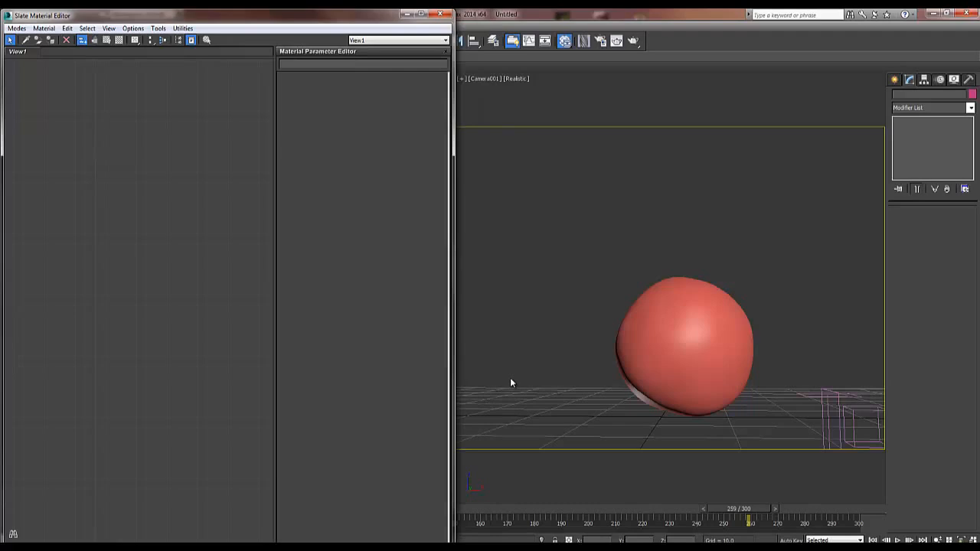
{"action": "right_click", "coordinate": [111, 154]}
{"action": "mouse_move", "coordinate": [157, 161]}
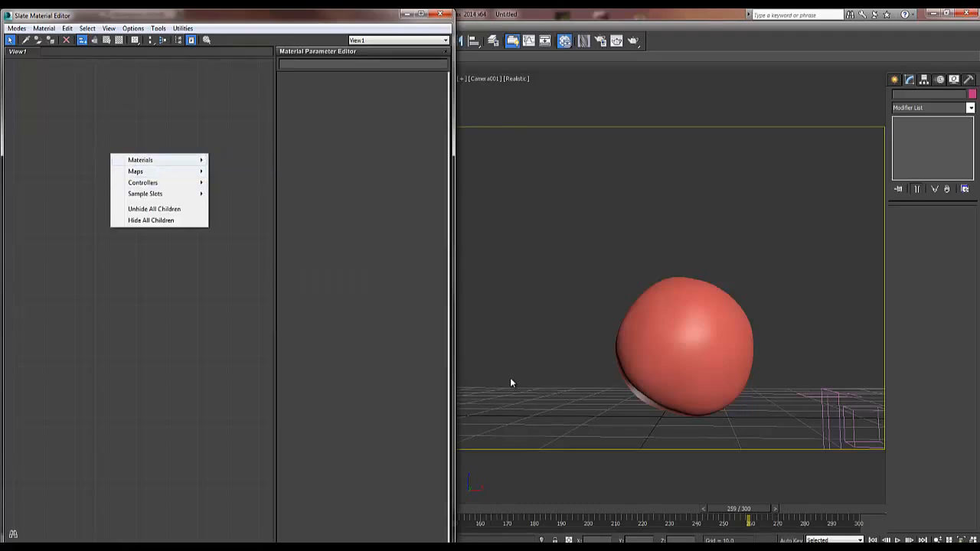
{"action": "mouse_move", "coordinate": [237, 160]}
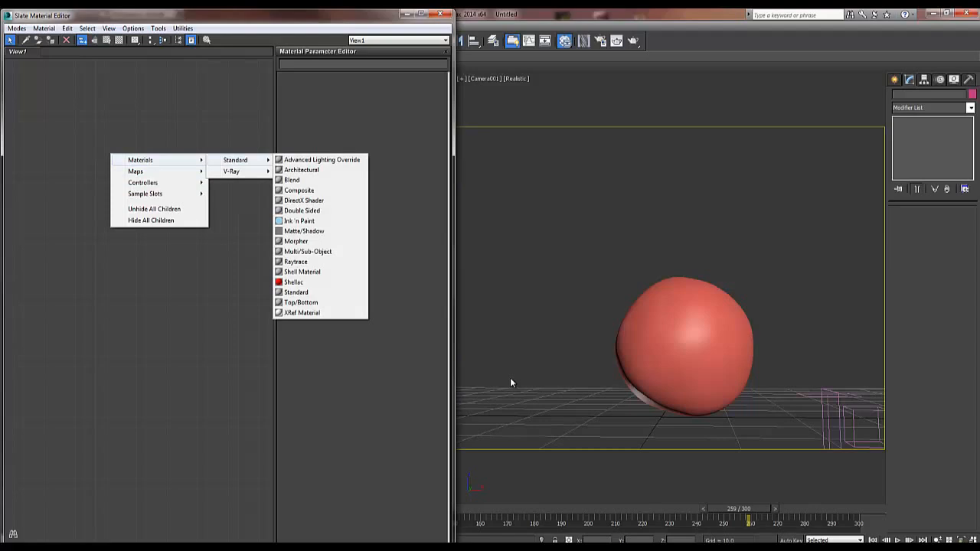
{"action": "left_click", "coordinate": [511, 379]}
- Assign NVIDIA mental ray as the production renderer in the Render Setup and close it
{"action": "key", "text": "F10"}
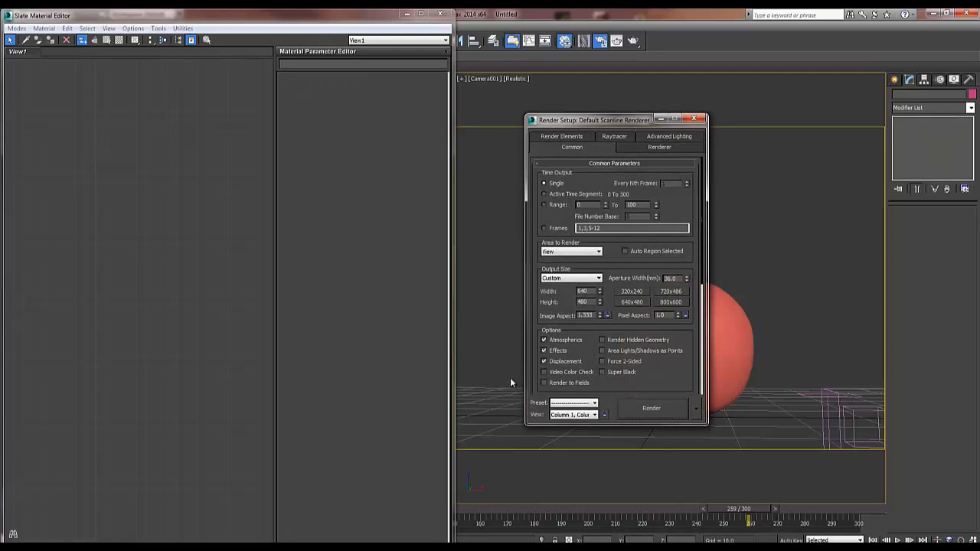
{"action": "right_click", "coordinate": [680, 310]}
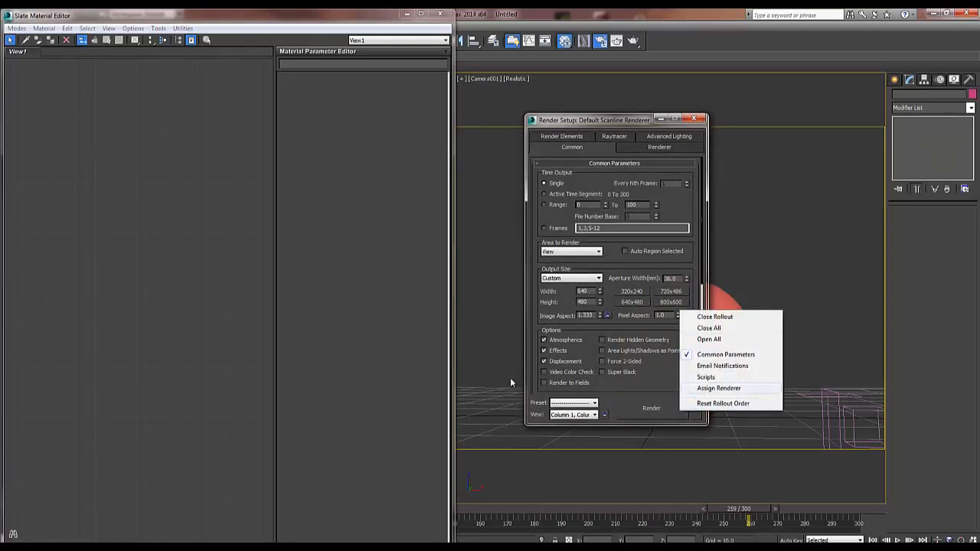
{"action": "left_click", "coordinate": [718, 388]}
{"action": "left_click", "coordinate": [672, 342]}
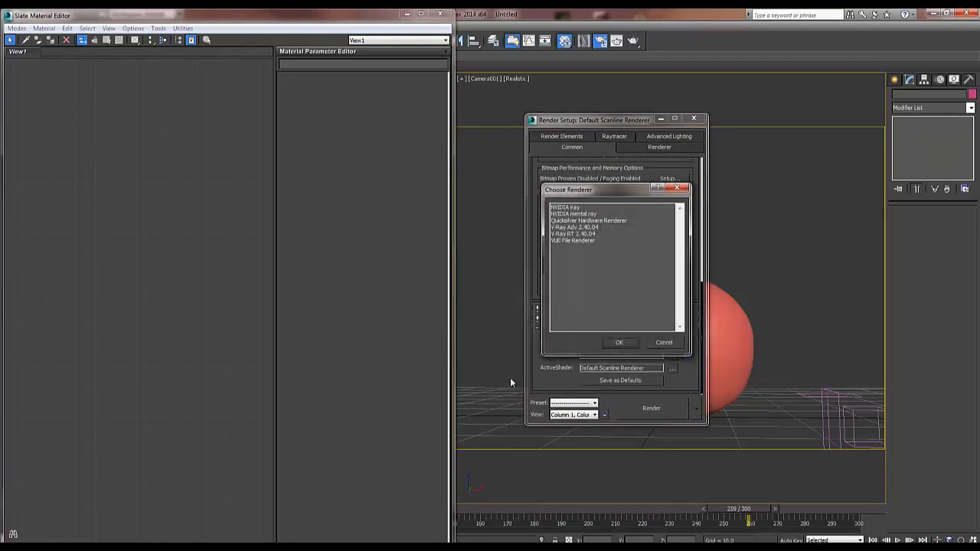
{"action": "double_click", "coordinate": [574, 214]}
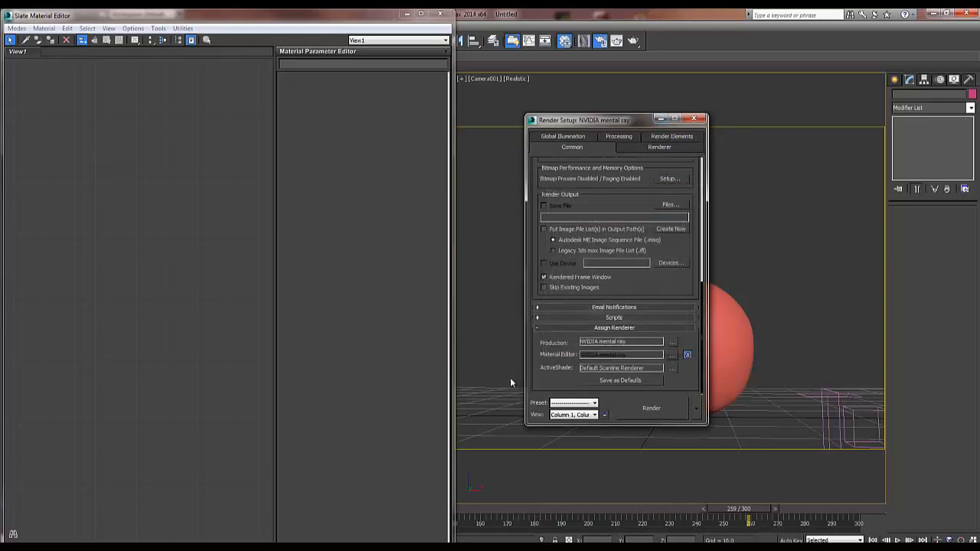
{"action": "left_click", "coordinate": [694, 118]}
- Create a mental ray Arch & Design material node and open its parameters
{"action": "right_click", "coordinate": [92, 135]}
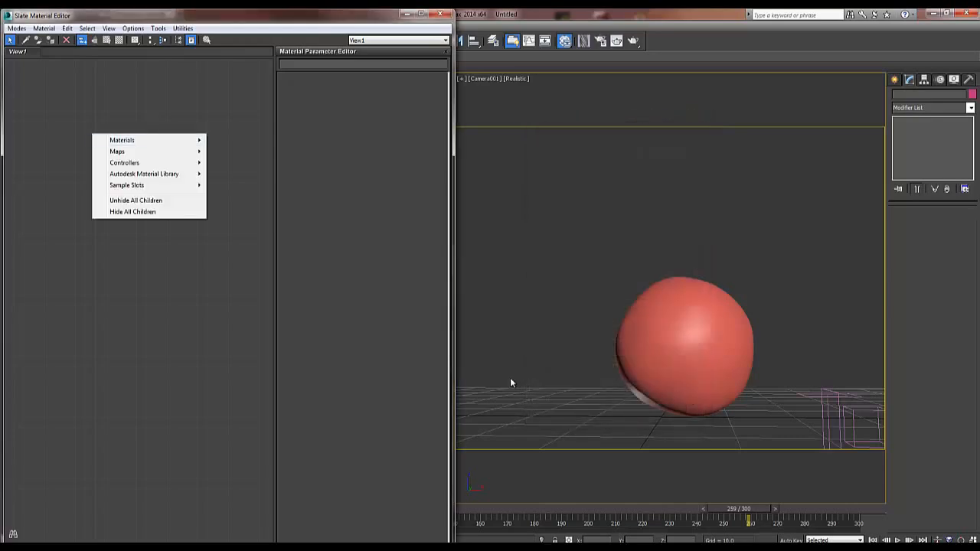
{"action": "mouse_move", "coordinate": [149, 140]}
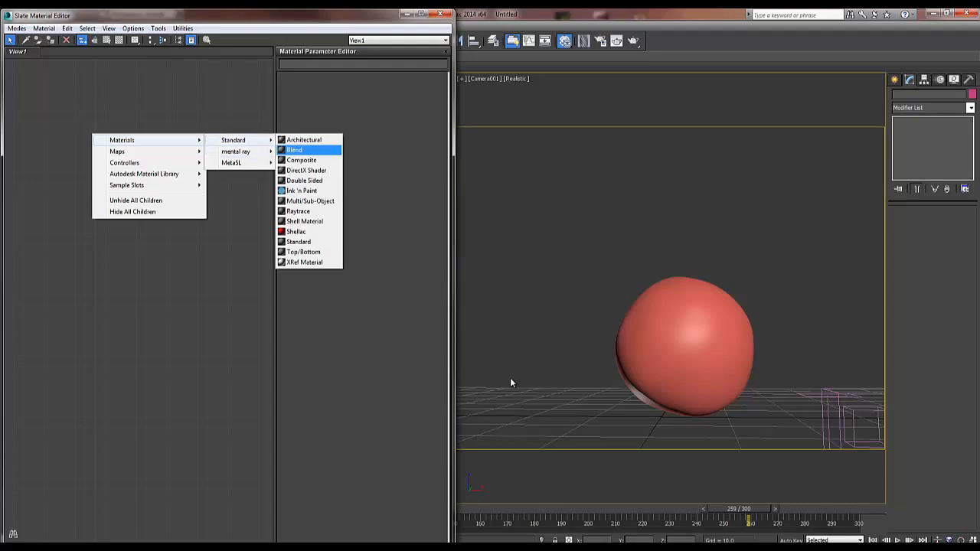
{"action": "mouse_move", "coordinate": [236, 151]}
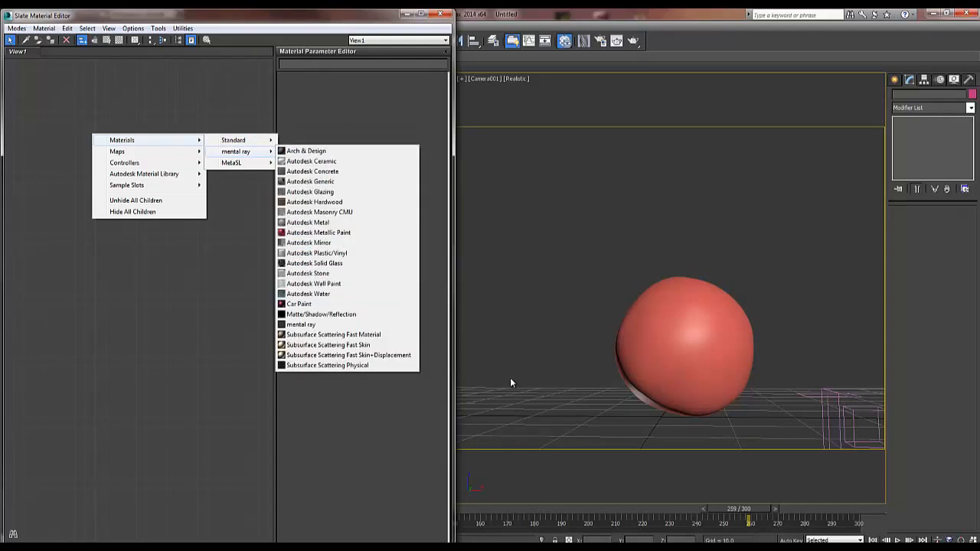
{"action": "left_click", "coordinate": [322, 151]}
{"action": "left_click", "coordinate": [93, 133]}
{"action": "left_click_drag", "start_coordinate": [92, 133], "coordinate": [205, 144]}
{"action": "double_click", "coordinate": [134, 133]}
- Apply the Glass (Thin Geometry) template to the Arch & Design material and set its IOR to 1.33
{"action": "left_click", "coordinate": [402, 86]}
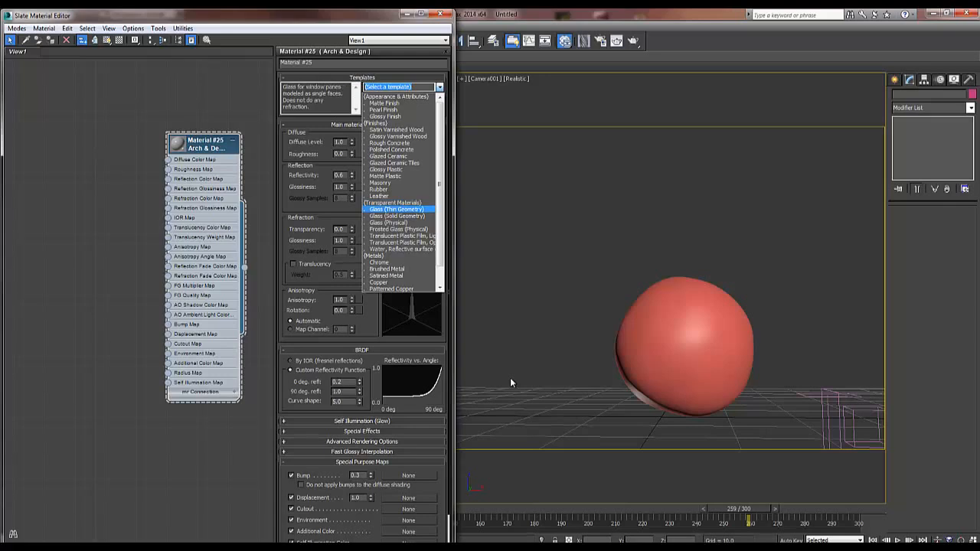
{"action": "left_click", "coordinate": [396, 209]}
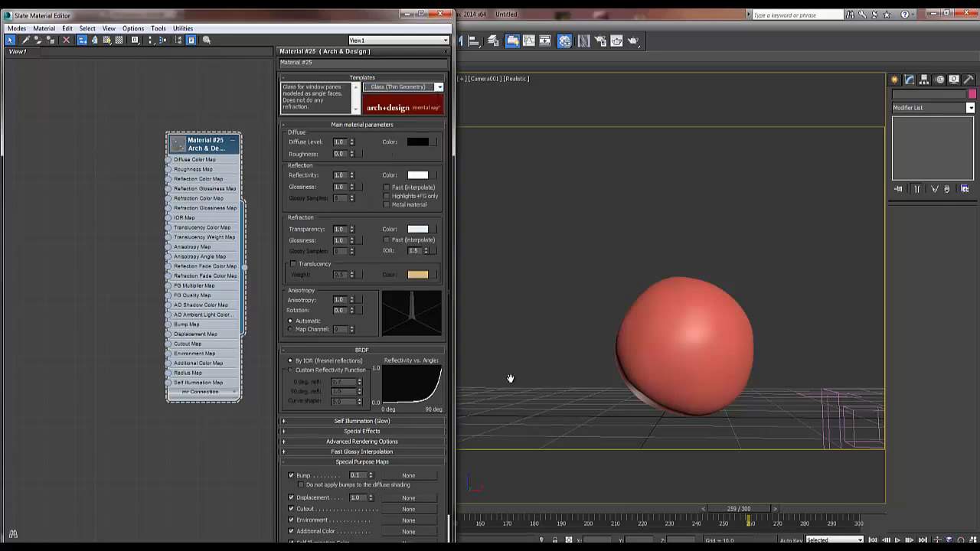
{"action": "scroll", "coordinate": [511, 378], "scroll_direction": "down", "scroll_amount": 1}
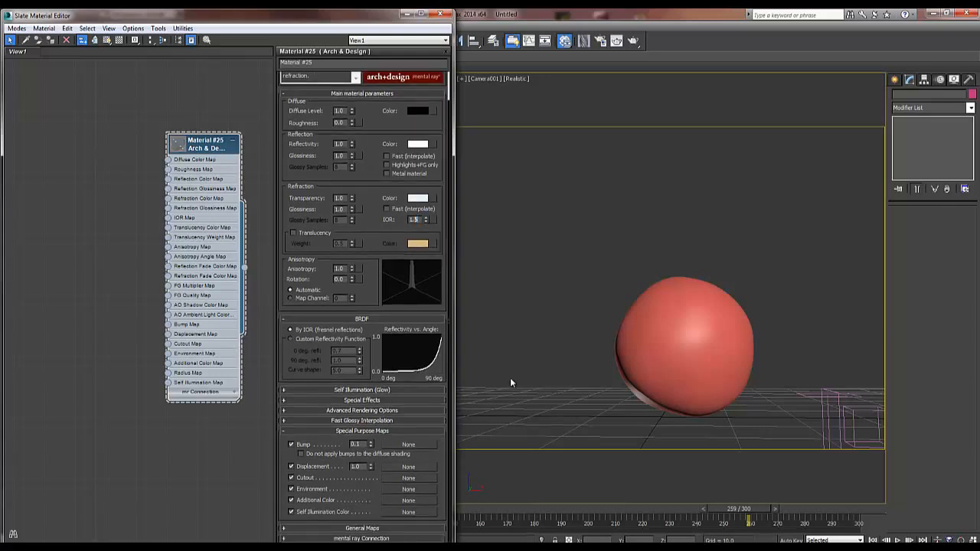
{"action": "type", "text": "1.33"}
{"action": "key", "text": "Return"}
{"action": "scroll", "coordinate": [510, 378], "scroll_direction": "up", "scroll_amount": 1}
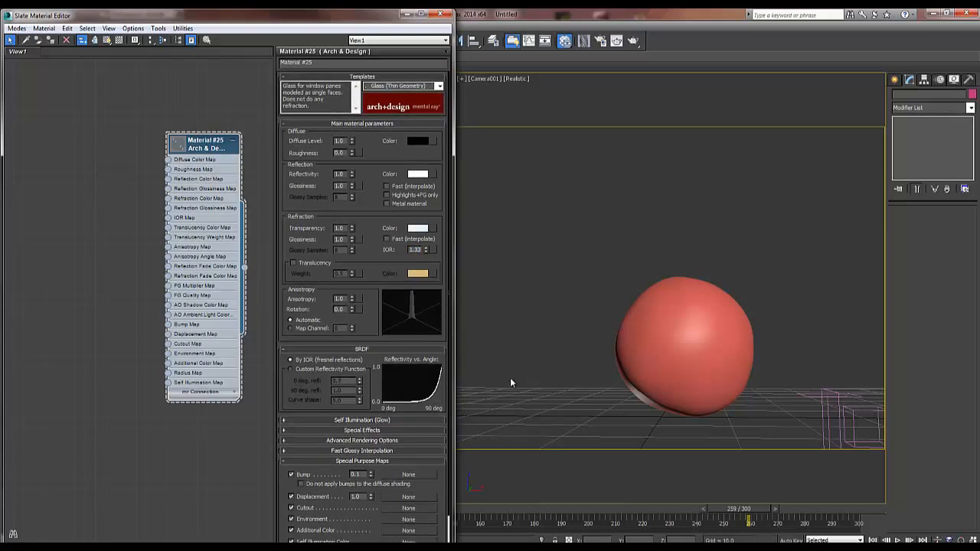
- Assign the glass material to the noise sphere, frame it larger in the camera view and run a test render
{"action": "left_click_drag", "start_coordinate": [245, 267], "coordinate": [619, 317]}
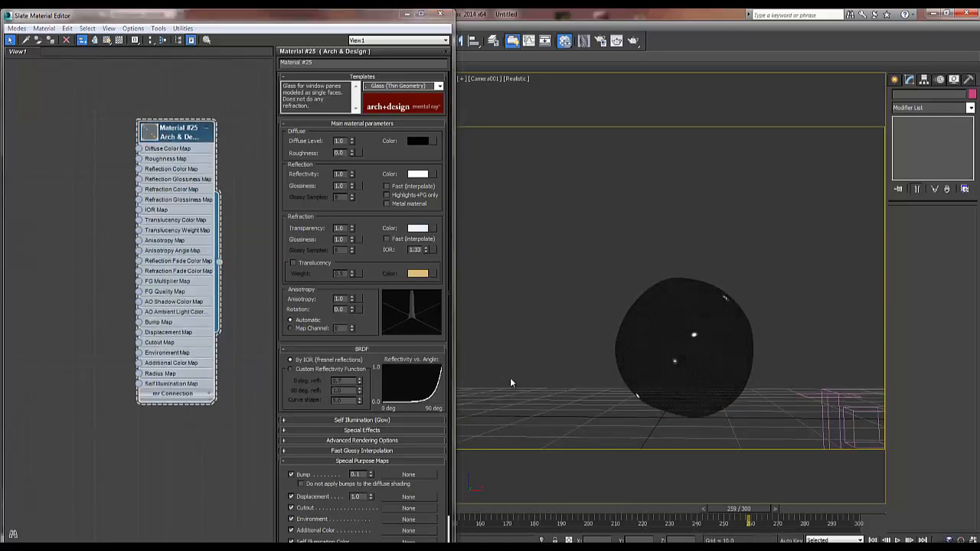
{"action": "scroll", "coordinate": [510, 380], "scroll_direction": "up", "scroll_amount": 3}
{"action": "scroll", "coordinate": [511, 379], "scroll_direction": "down", "scroll_amount": 1}
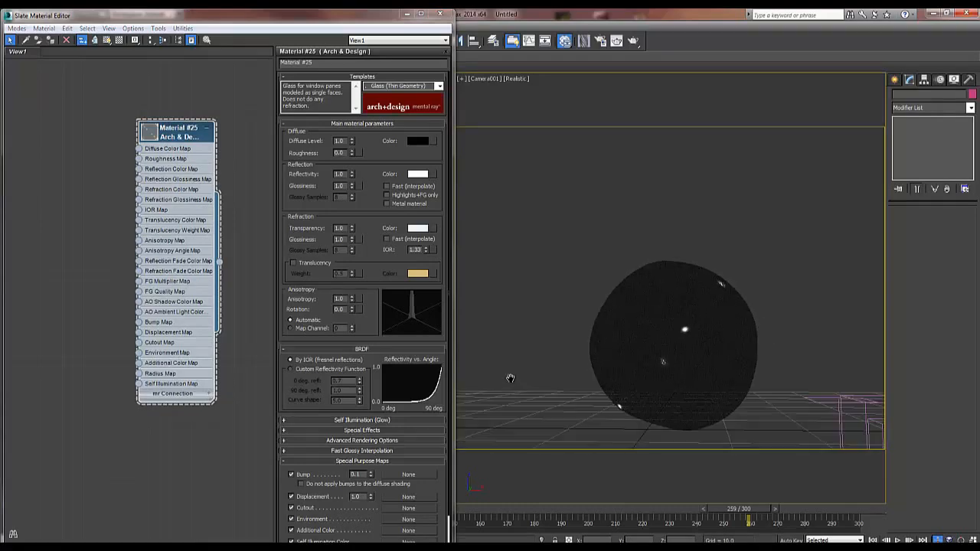
{"action": "middle_click_drag", "start_coordinate": [511, 378], "coordinate": [510, 380]}
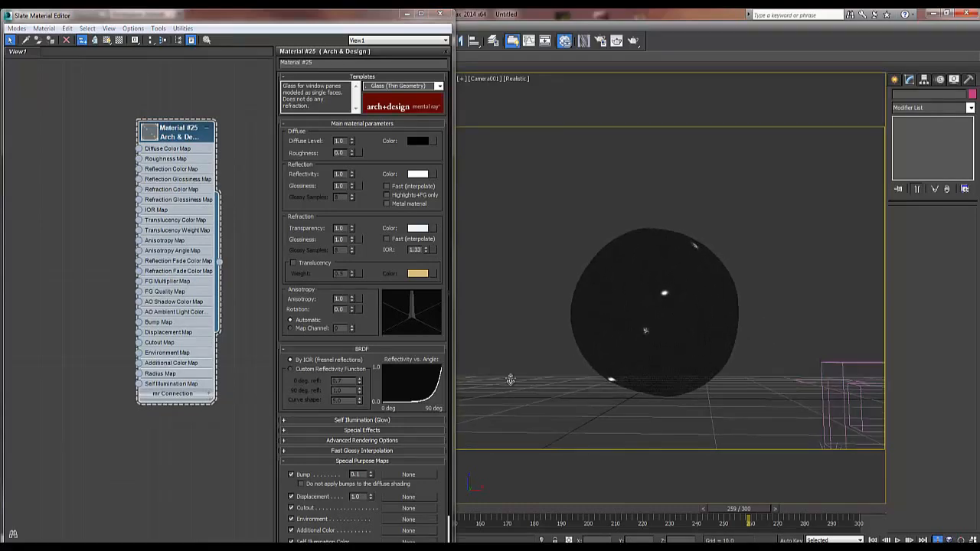
{"action": "key", "text": "shift+q"}
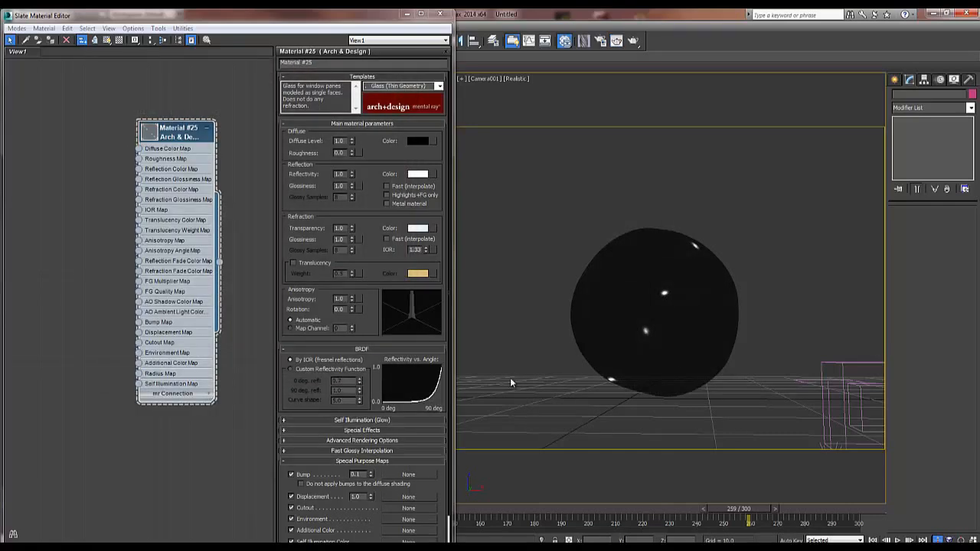
- Add a Bitmap map in free space of the Slate Material Editor's node view
{"action": "key", "text": "m"}
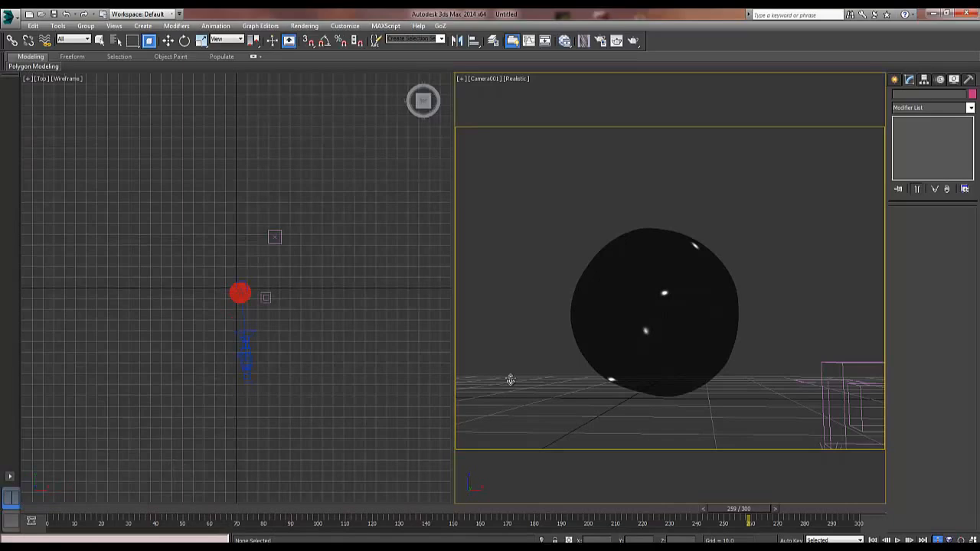
{"action": "key", "text": "m"}
{"action": "middle_click_drag", "start_coordinate": [91, 153], "coordinate": [168, 348]}
{"action": "right_click", "coordinate": [131, 159]}
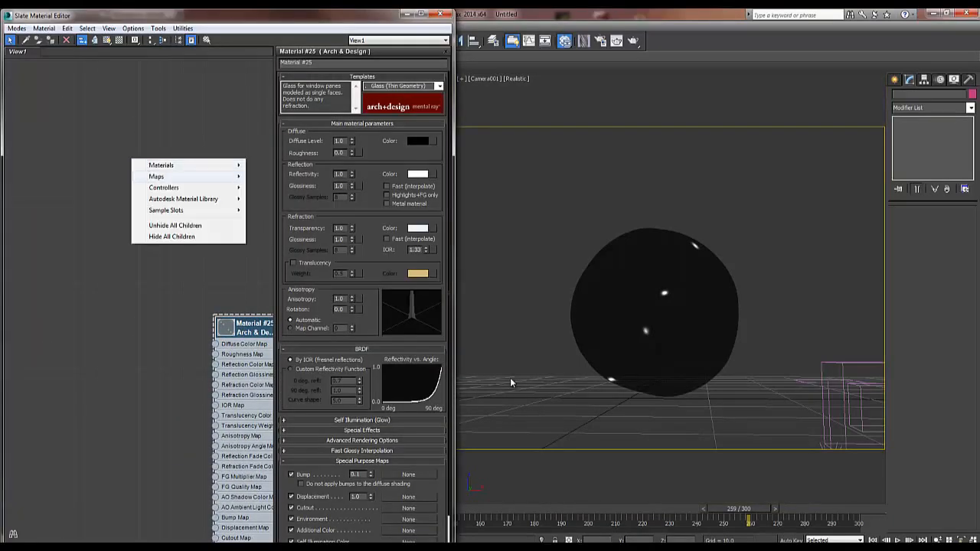
{"action": "mouse_move", "coordinate": [188, 176]}
{"action": "mouse_move", "coordinate": [273, 176]}
{"action": "left_click", "coordinate": [337, 175]}
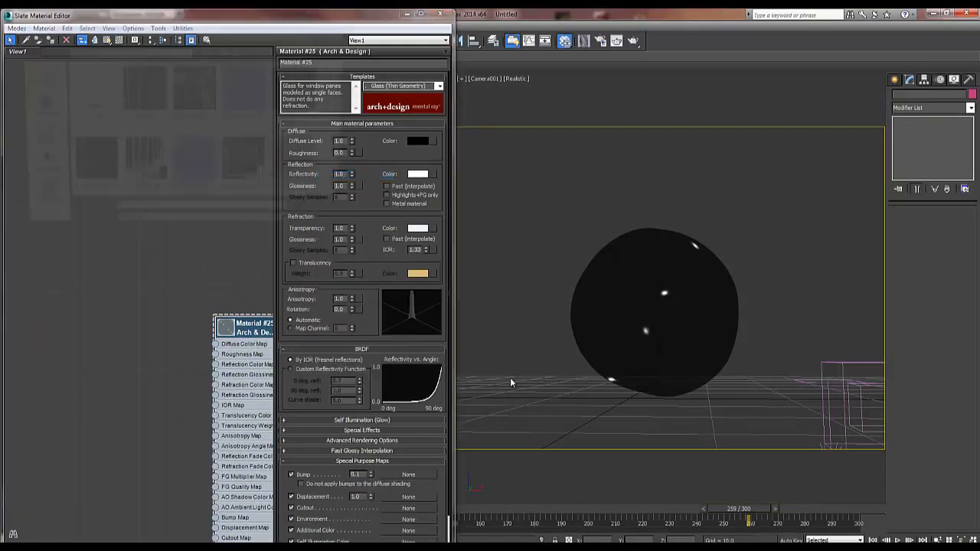
- Load 408.hdr from the KeyShot 4 Environments folder into the Bitmap map, accepting the default HDRI load settings
{"action": "mouse_move", "coordinate": [350, 81]}
{"action": "left_mouse_down"}
{"action": "mouse_move", "coordinate": [350, 181]}
{"action": "mouse_move", "coordinate": [349, 80]}
{"action": "left_mouse_up"}
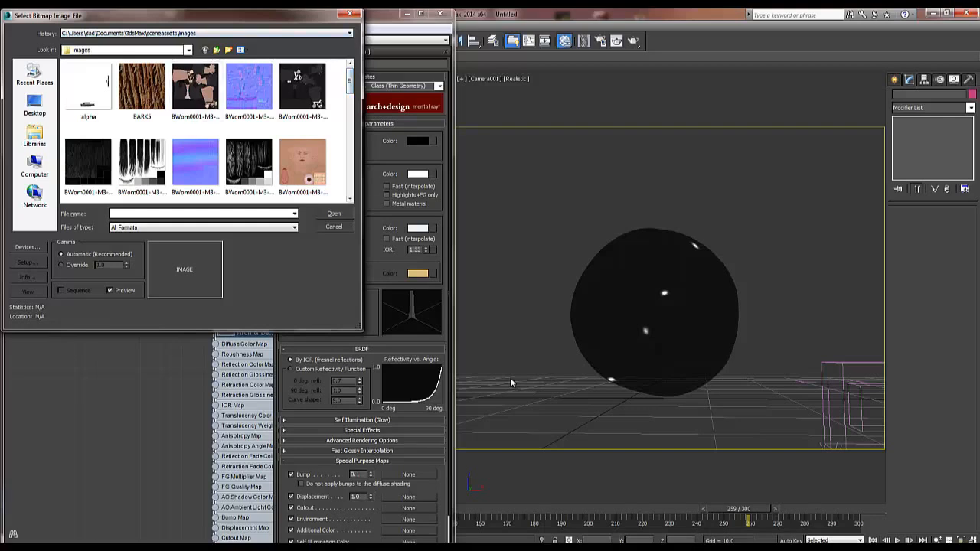
{"action": "left_click", "coordinate": [188, 50]}
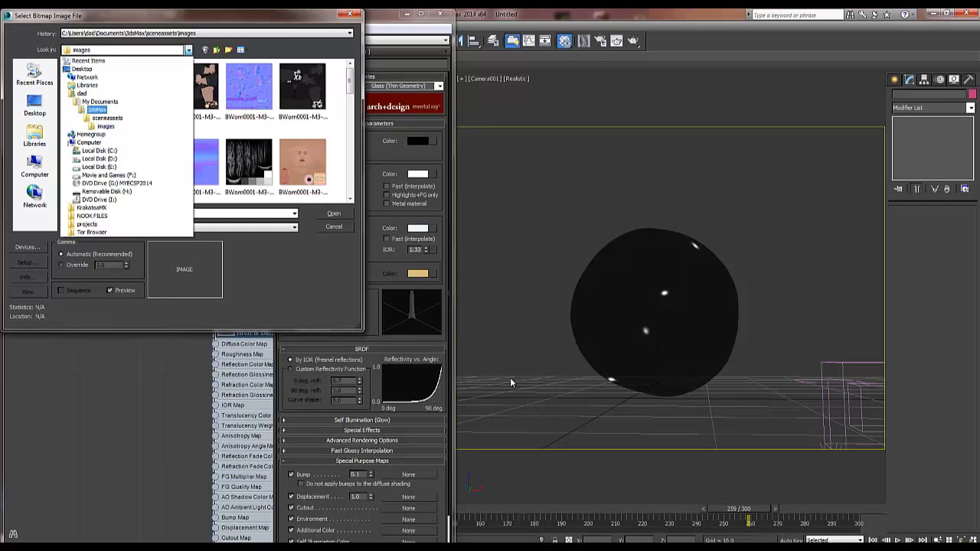
{"action": "left_click", "coordinate": [100, 102]}
{"action": "left_click", "coordinate": [95, 143]}
{"action": "scroll", "coordinate": [95, 143], "scroll_direction": "down", "scroll_amount": 2}
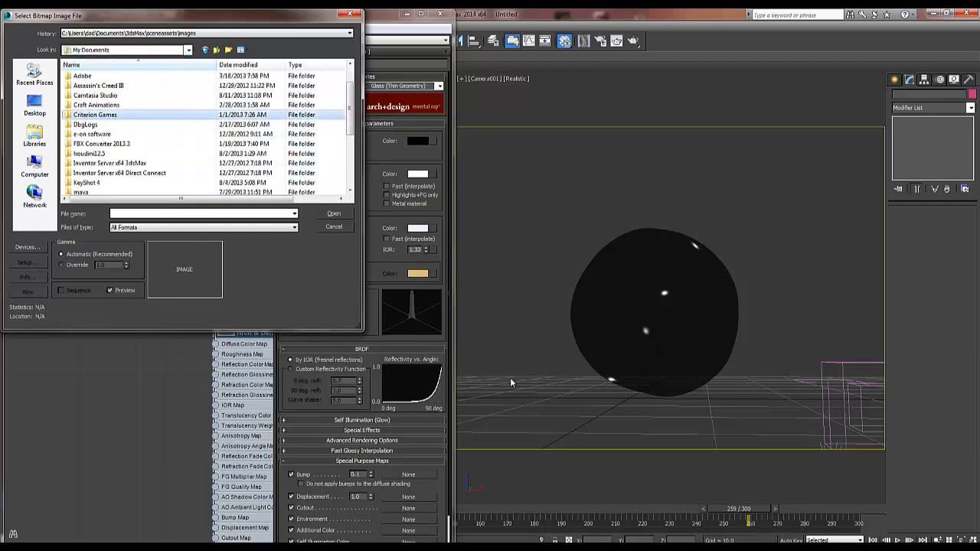
{"action": "left_click", "coordinate": [87, 153]}
{"action": "double_click", "coordinate": [86, 153]}
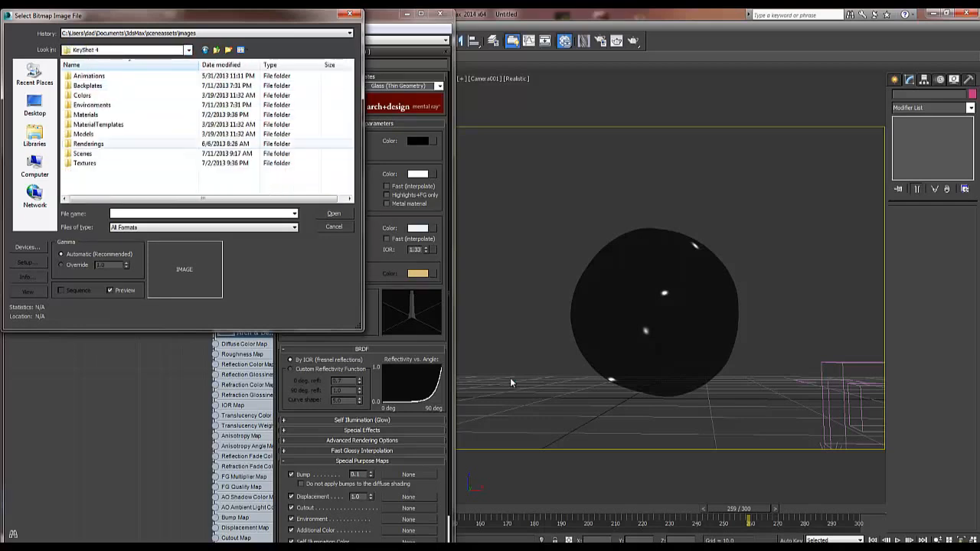
{"action": "double_click", "coordinate": [84, 105]}
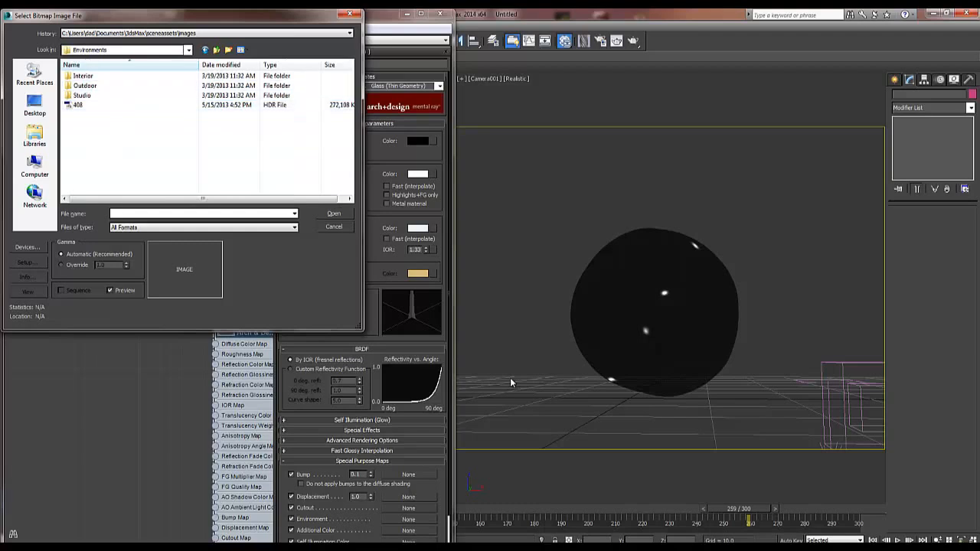
{"action": "left_click", "coordinate": [77, 104]}
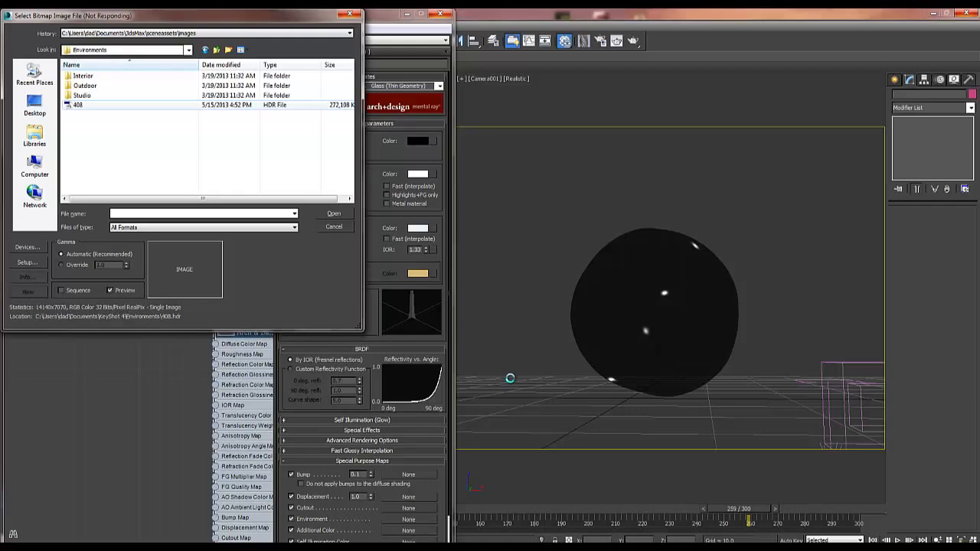
{"action": "key", "text": "Return"}
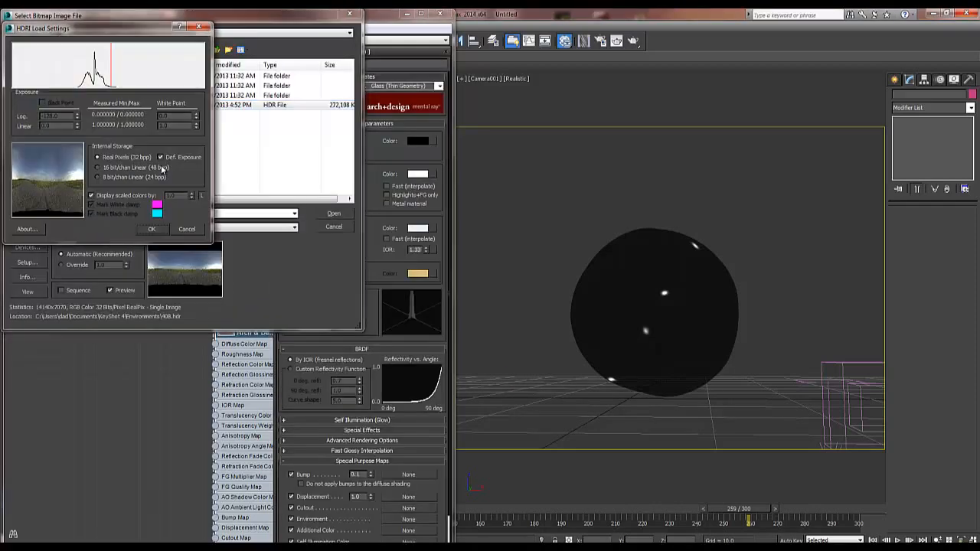
{"action": "key", "text": "Return"}
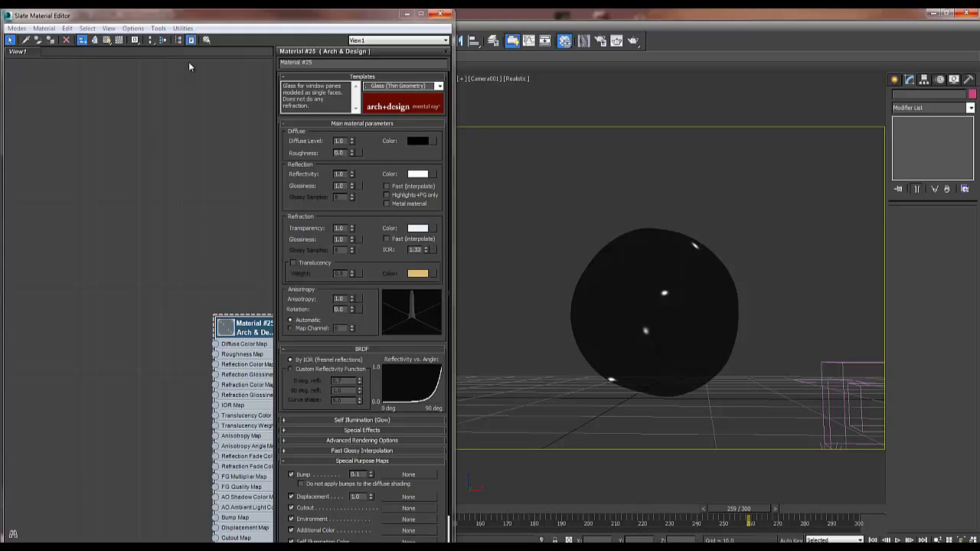
- Open the HDR bitmap's parameters and set it to environment use with Spherical Environment mapping
{"action": "left_click_drag", "start_coordinate": [136, 16], "coordinate": [143, 45]}
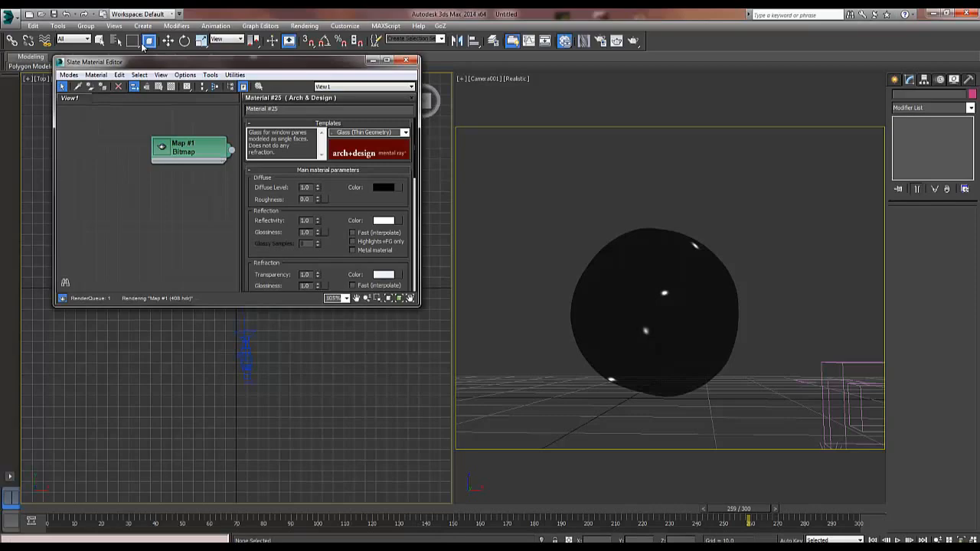
{"action": "mouse_move", "coordinate": [306, 62]}
{"action": "left_mouse_down"}
{"action": "mouse_move", "coordinate": [75, 91]}
{"action": "mouse_move", "coordinate": [135, 108]}
{"action": "mouse_move", "coordinate": [340, 112]}
{"action": "mouse_move", "coordinate": [0, 98]}
{"action": "left_mouse_up"}
{"action": "double_click", "coordinate": [137, 103]}
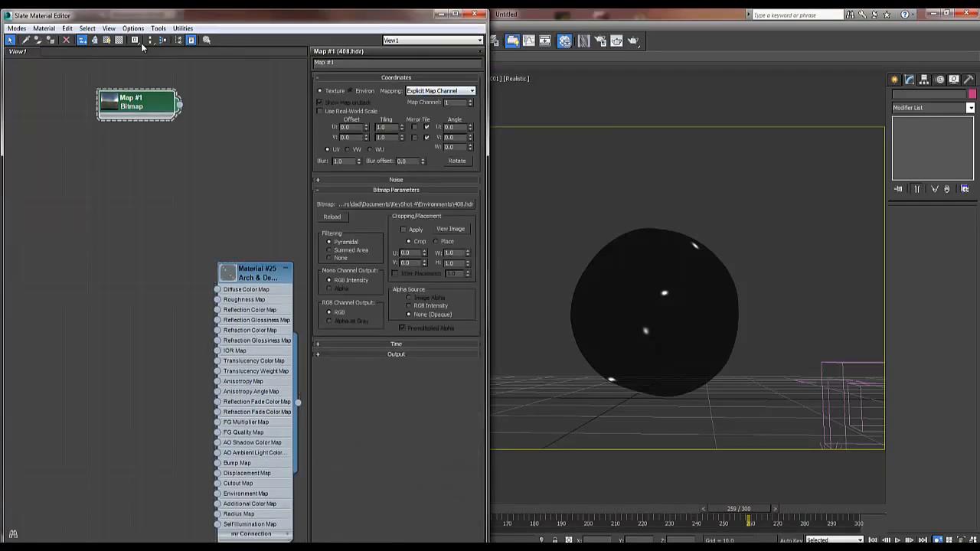
{"action": "left_click", "coordinate": [350, 91]}
{"action": "left_click", "coordinate": [439, 91]}
{"action": "left_click", "coordinate": [440, 99]}
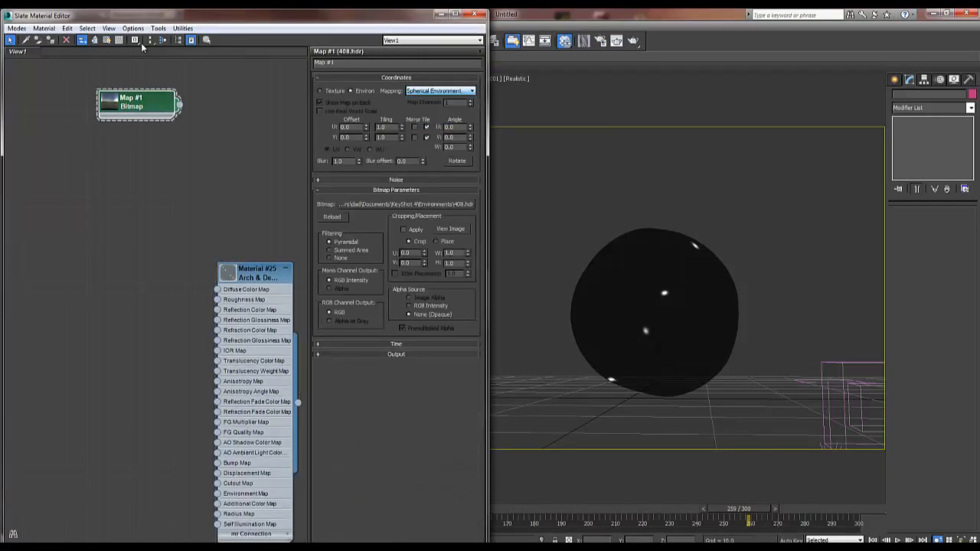
- Assign the HDR bitmap as an instance to the scene's Environment Map and run a test render
{"action": "key", "text": "8"}
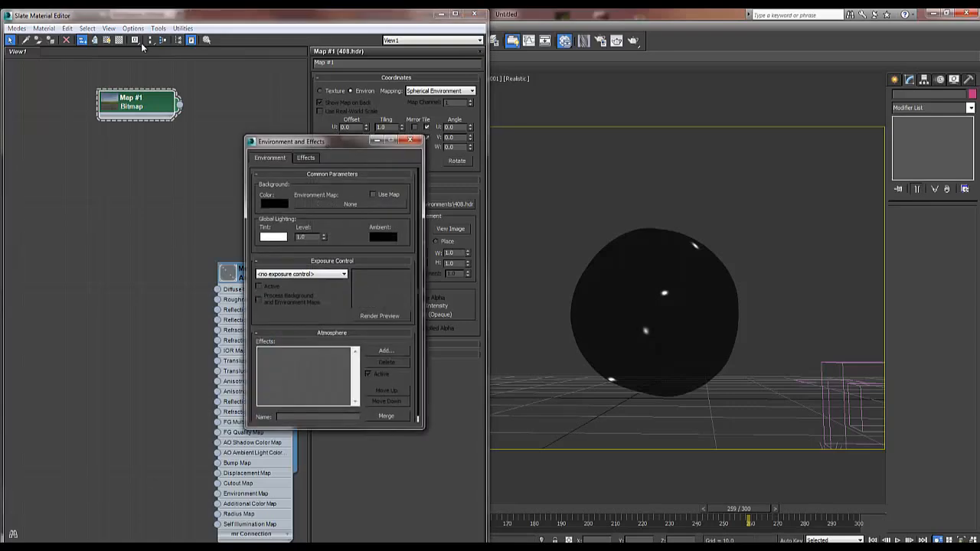
{"action": "left_click_drag", "start_coordinate": [179, 104], "coordinate": [195, 149]}
{"action": "key", "text": "Escape"}
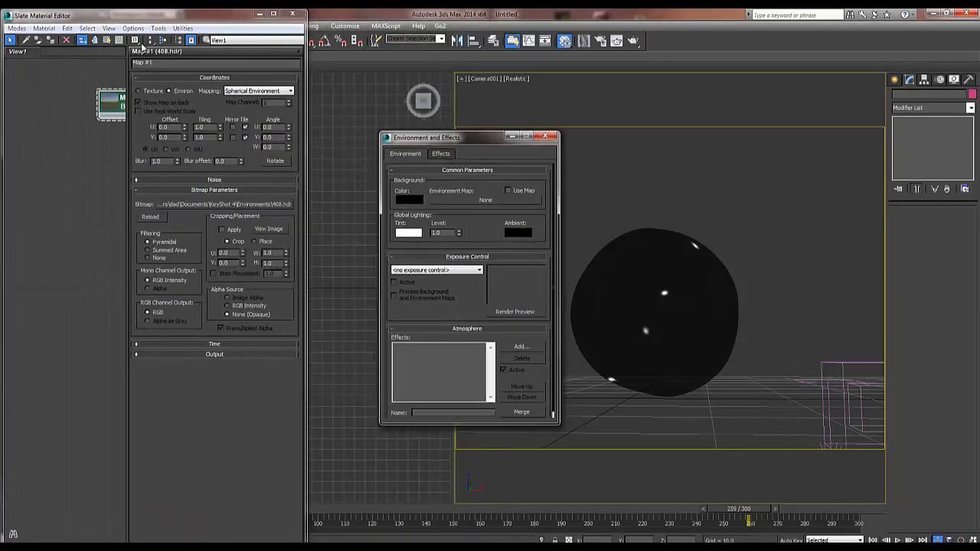
{"action": "mouse_move", "coordinate": [112, 104]}
{"action": "left_mouse_down"}
{"action": "mouse_move", "coordinate": [86, 124]}
{"action": "mouse_move", "coordinate": [15, 147]}
{"action": "left_mouse_up"}
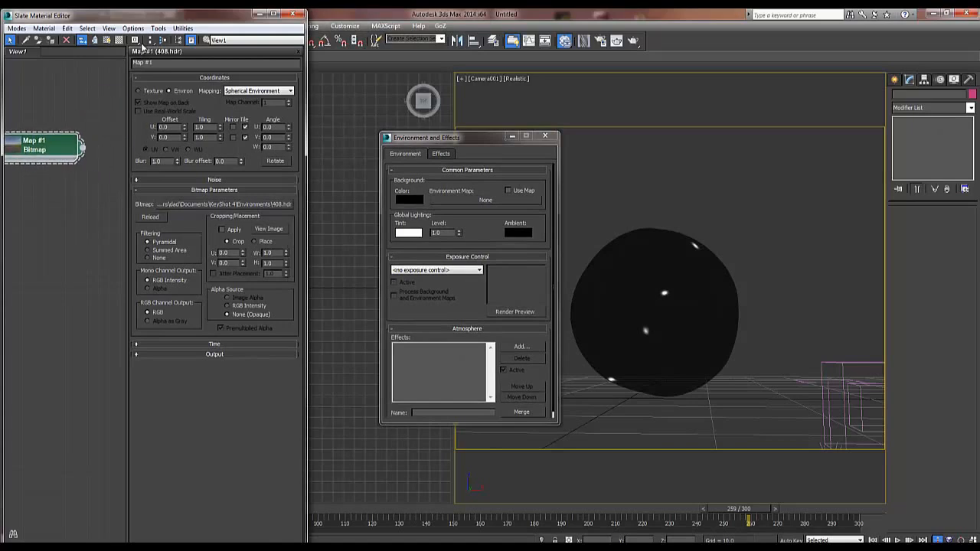
{"action": "mouse_move", "coordinate": [83, 147]}
{"action": "left_mouse_down"}
{"action": "mouse_move", "coordinate": [207, 188]}
{"action": "mouse_move", "coordinate": [485, 200]}
{"action": "left_mouse_up"}
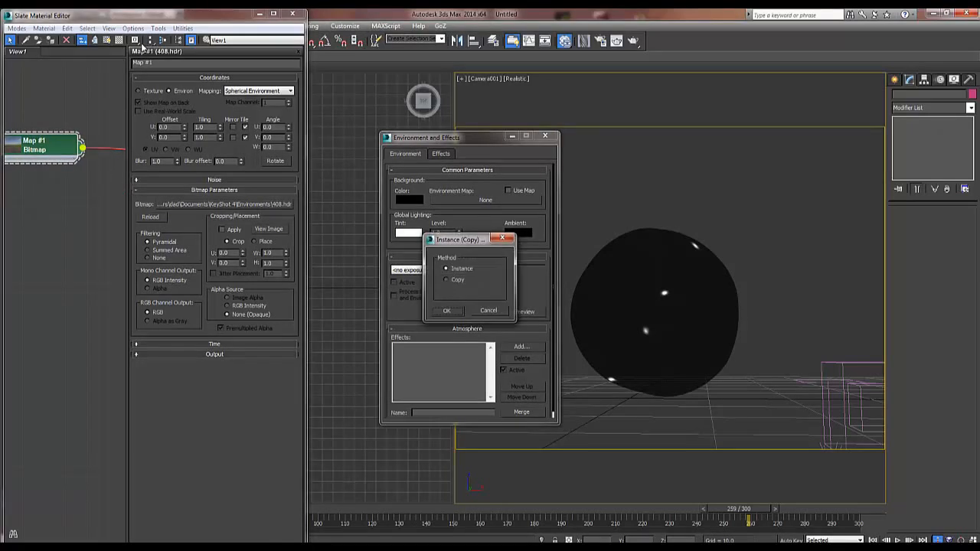
{"action": "left_click", "coordinate": [447, 310]}
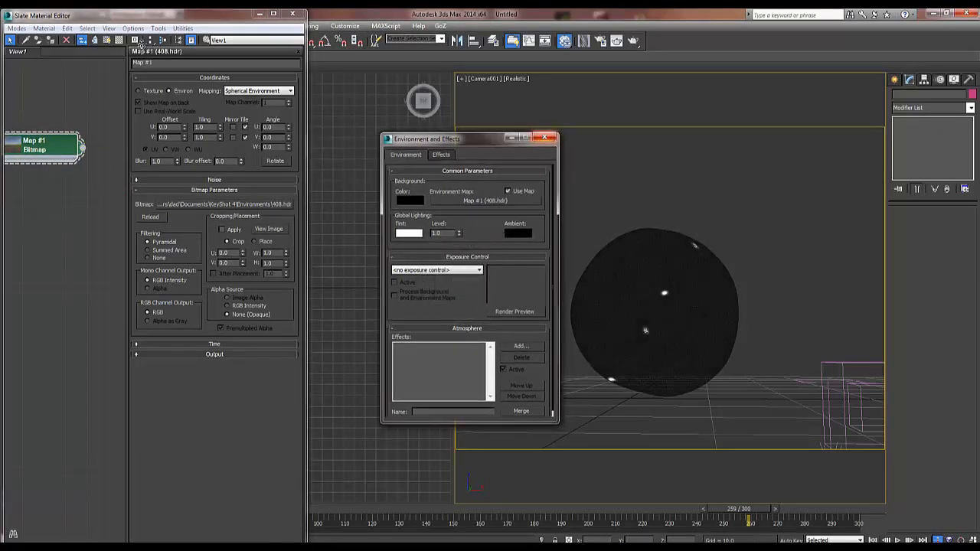
{"action": "left_click", "coordinate": [545, 137]}
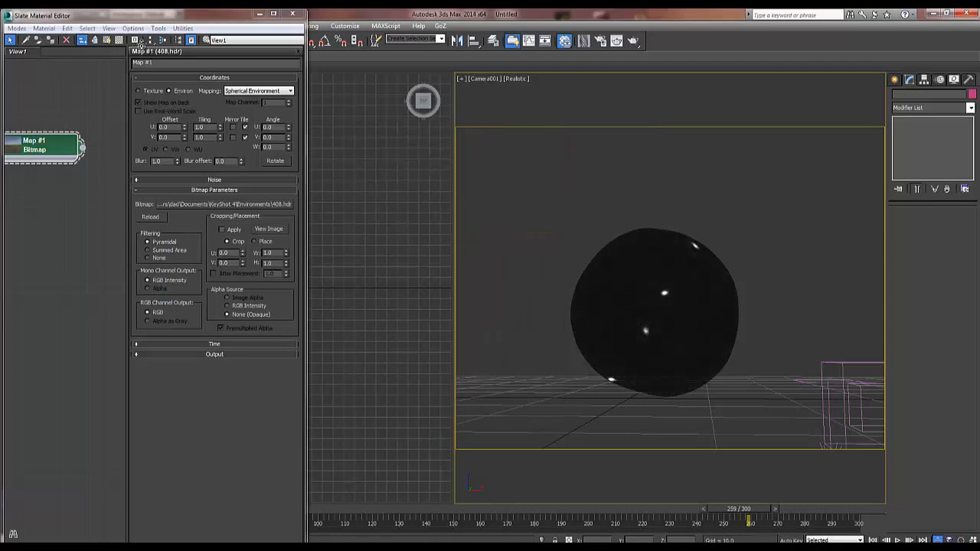
{"action": "key", "text": "shift+q"}
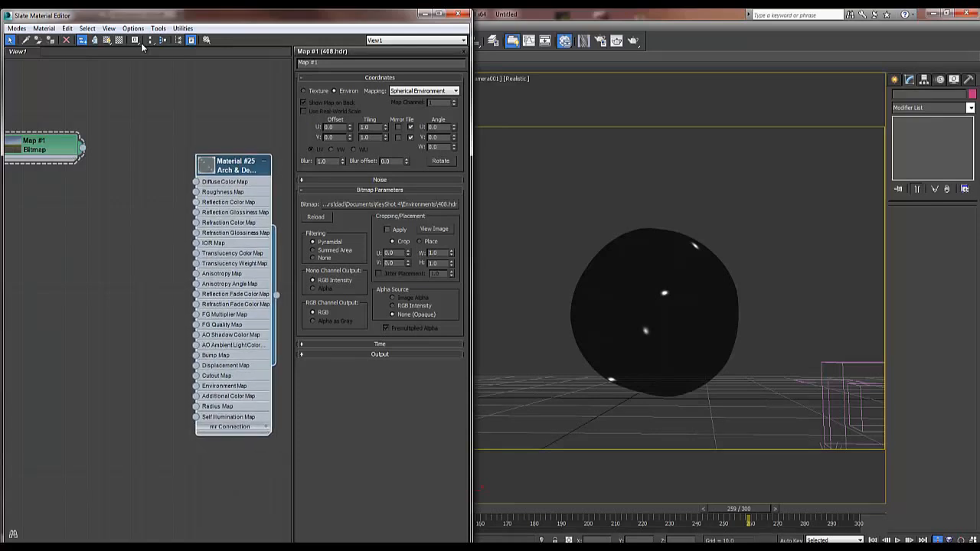
- Create a Falloff map connected to the Arch & Design material's IOR Map input and position its node beside it
{"action": "left_click_drag", "start_coordinate": [196, 243], "coordinate": [116, 235]}
{"action": "mouse_move", "coordinate": [153, 241]}
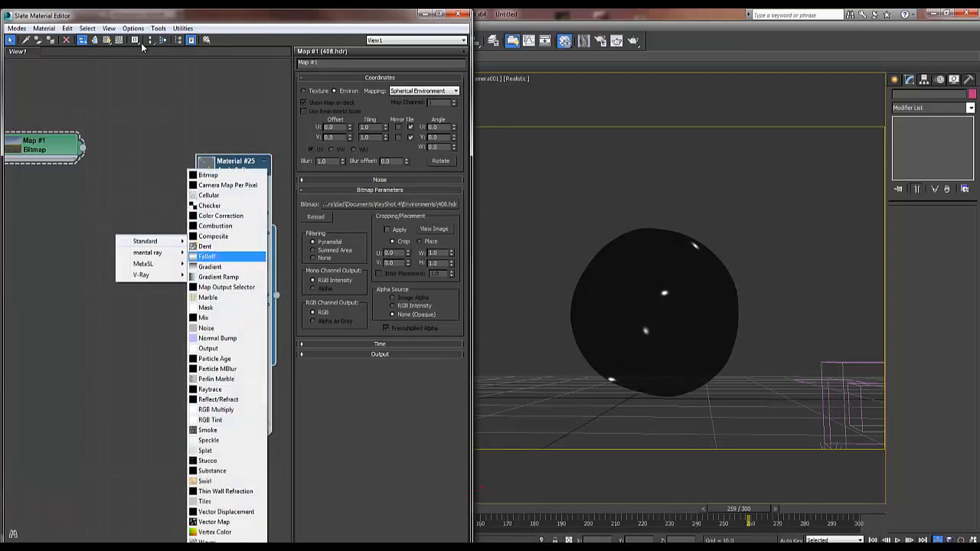
{"action": "left_click", "coordinate": [221, 256]}
{"action": "left_click_drag", "start_coordinate": [115, 230], "coordinate": [115, 261]}
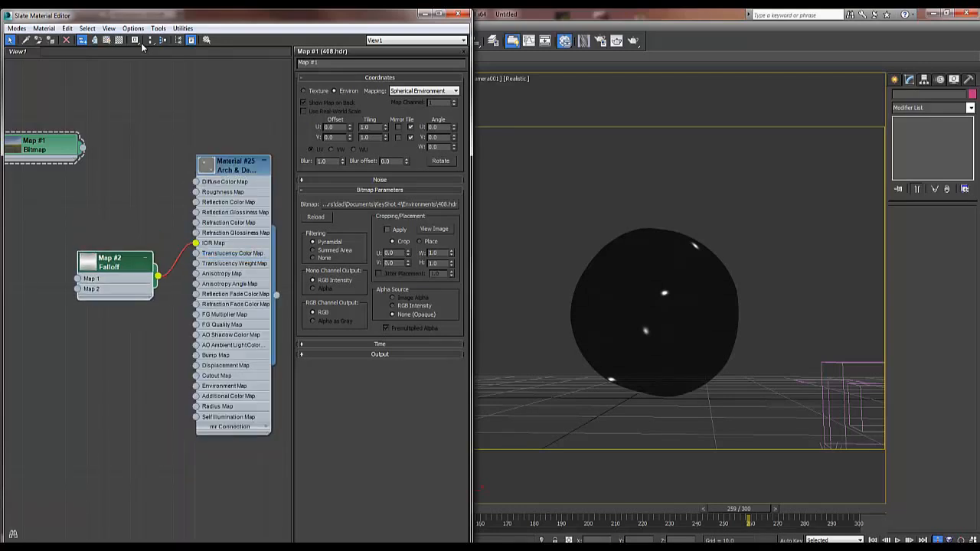
- Preview the glass material in a separate window with a checkered background and open the Falloff map's parameters
{"action": "right_click", "coordinate": [205, 166]}
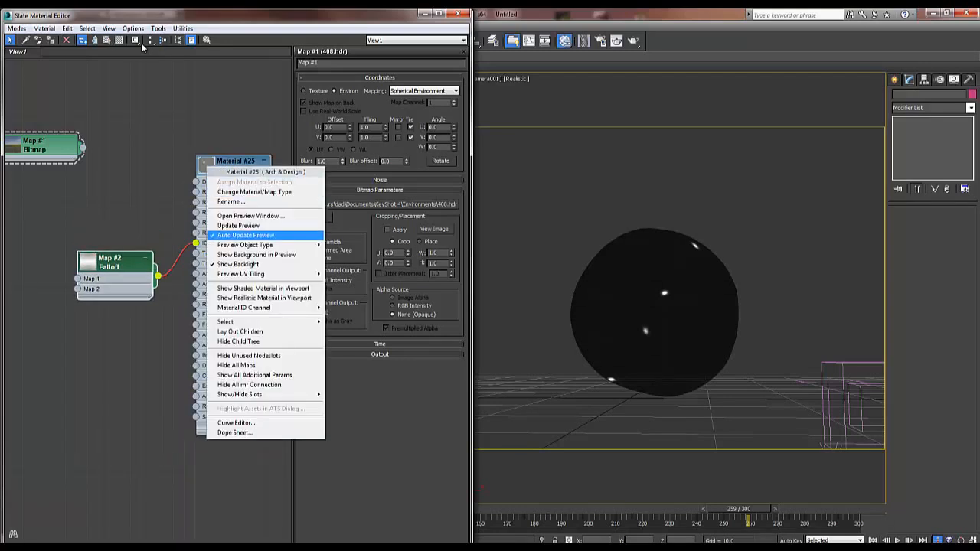
{"action": "left_click", "coordinate": [245, 216]}
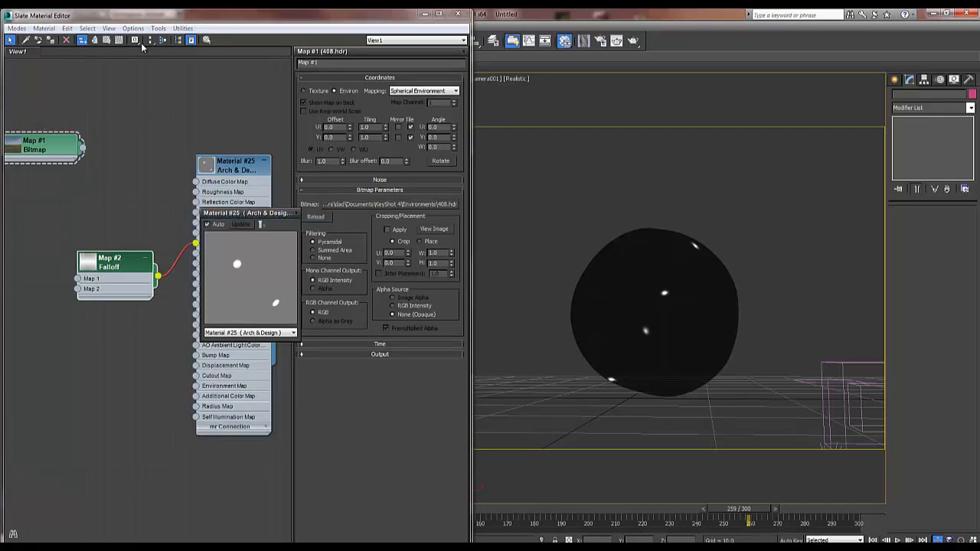
{"action": "left_click", "coordinate": [233, 165]}
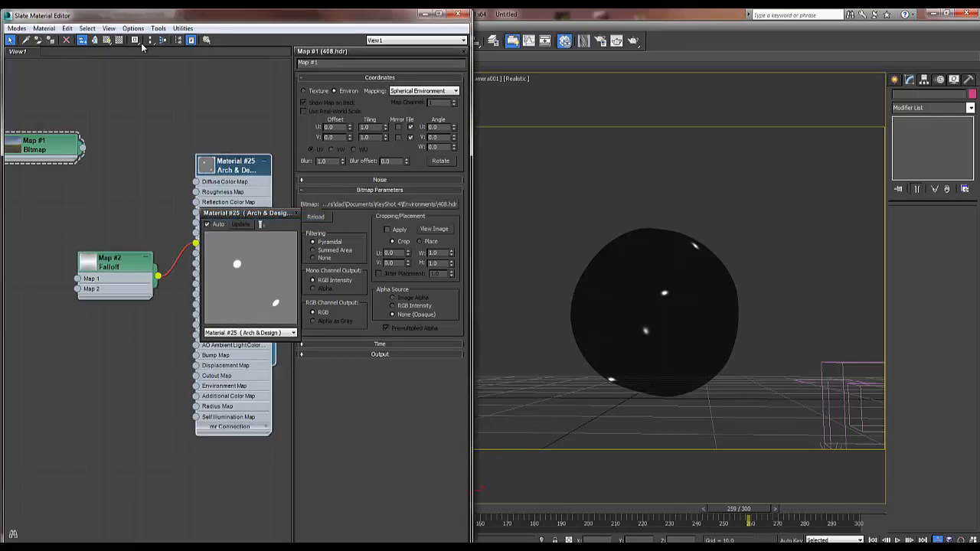
{"action": "left_click", "coordinate": [119, 39]}
{"action": "left_click_drag", "start_coordinate": [247, 213], "coordinate": [516, 144]}
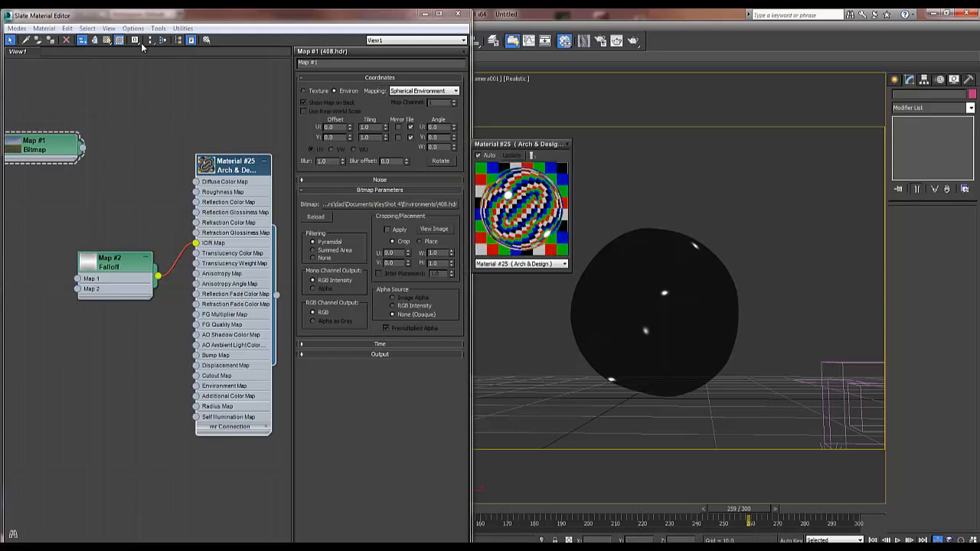
{"action": "double_click", "coordinate": [115, 262]}
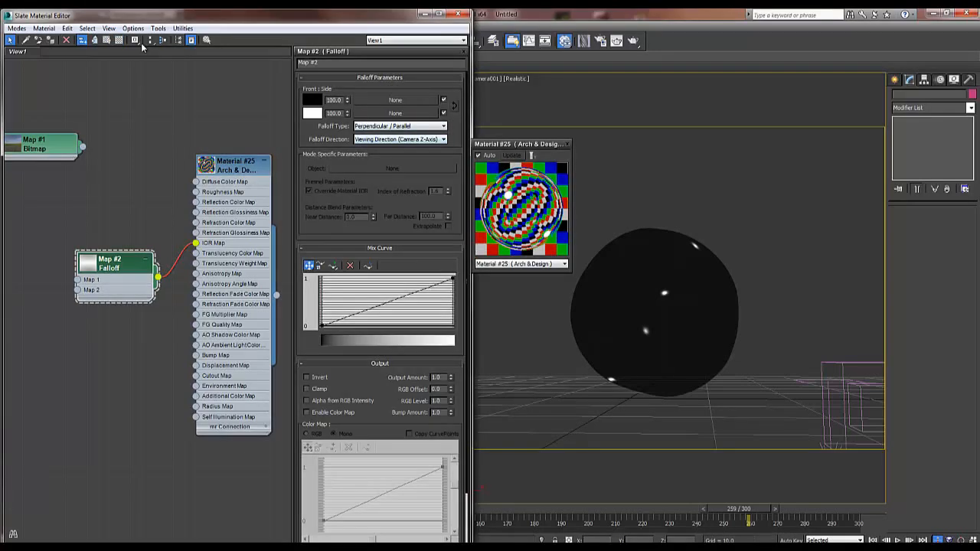
- Try the Fresnel falloff type on the Falloff map and return it to Perpendicular / Parallel
{"action": "left_click", "coordinate": [400, 126]}
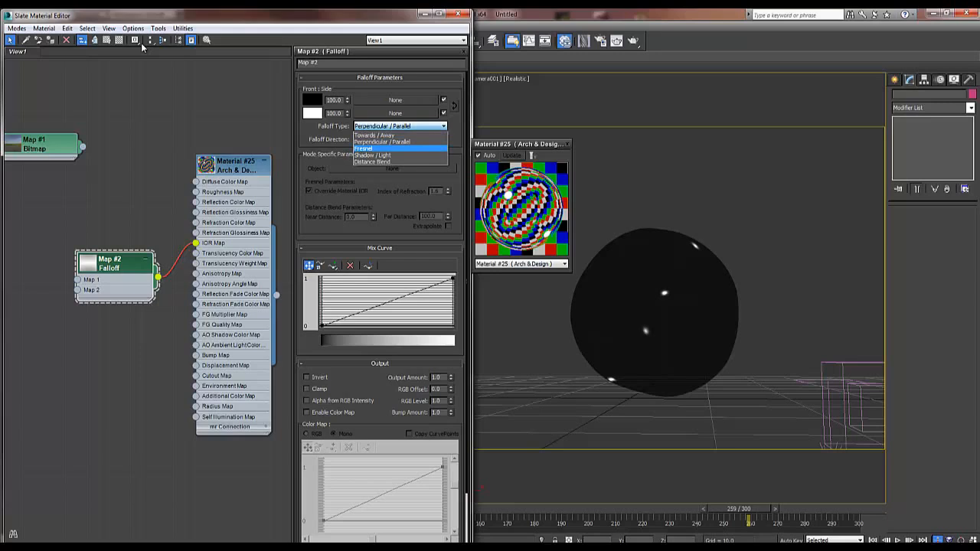
{"action": "left_click", "coordinate": [375, 148]}
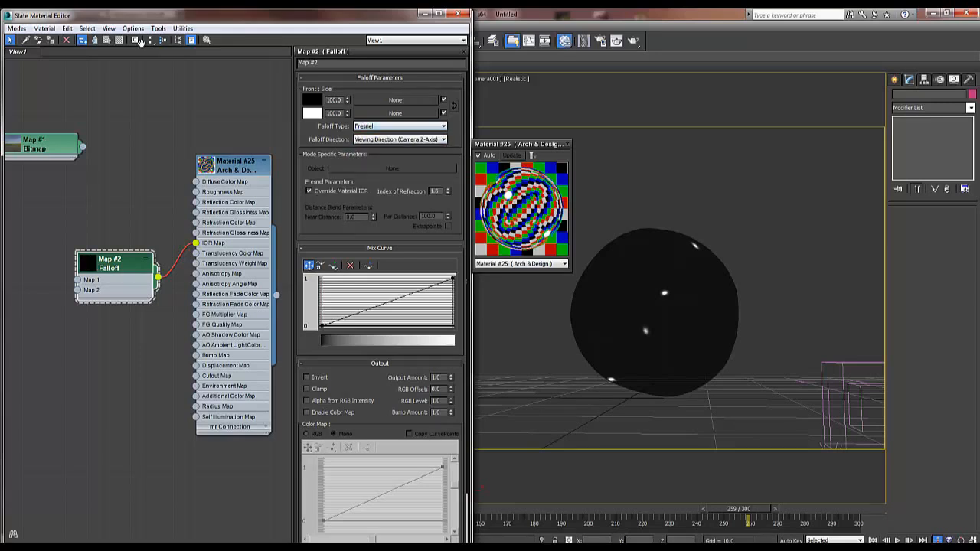
{"action": "left_click", "coordinate": [400, 126]}
{"action": "left_click", "coordinate": [400, 143]}
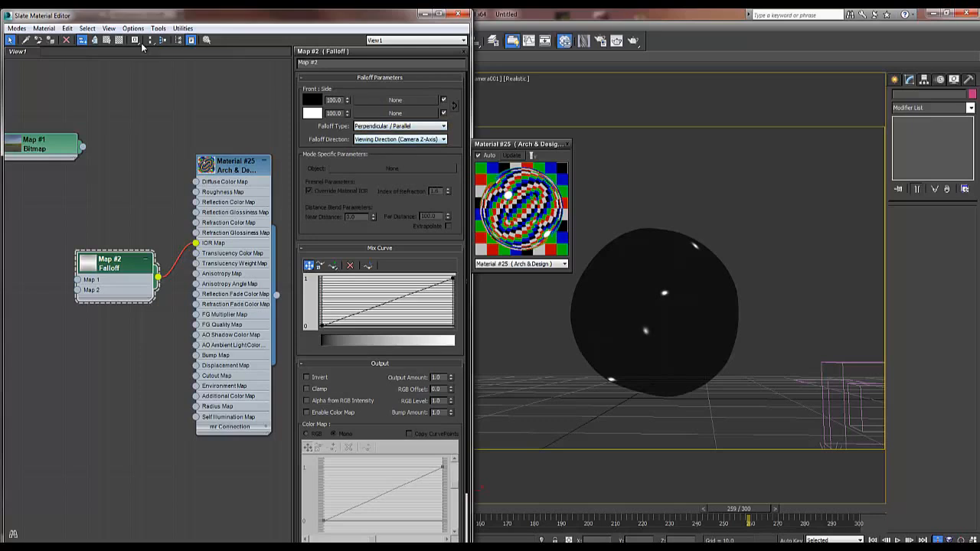
- Add a point to the Falloff map's mix curve, move it low near the side end and smooth it into a Bezier curve
{"action": "left_click", "coordinate": [333, 265]}
{"action": "left_click", "coordinate": [383, 303]}
{"action": "left_click", "coordinate": [310, 265]}
{"action": "mouse_move", "coordinate": [385, 303]}
{"action": "left_mouse_down"}
{"action": "mouse_move", "coordinate": [439, 322]}
{"action": "mouse_move", "coordinate": [424, 312]}
{"action": "left_mouse_up"}
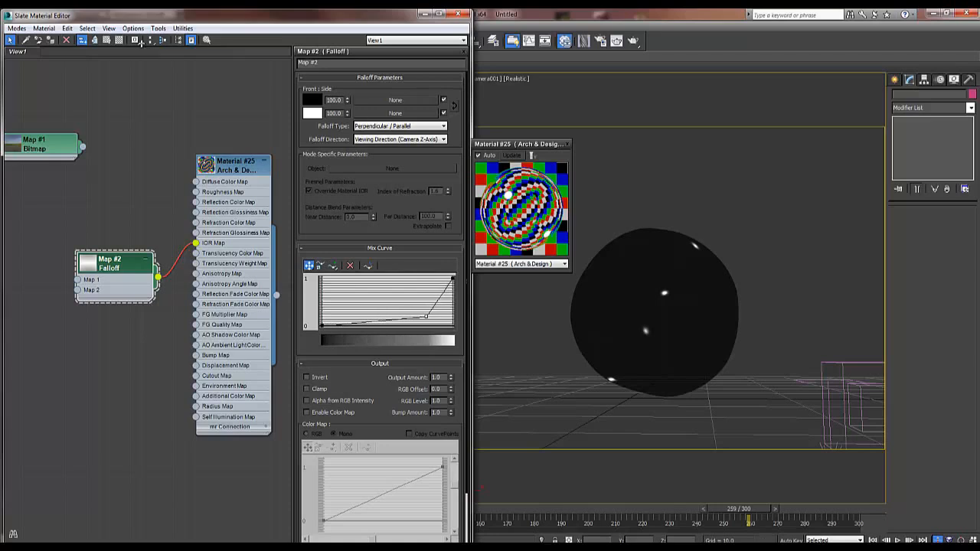
{"action": "right_click", "coordinate": [425, 312]}
{"action": "left_click", "coordinate": [459, 333]}
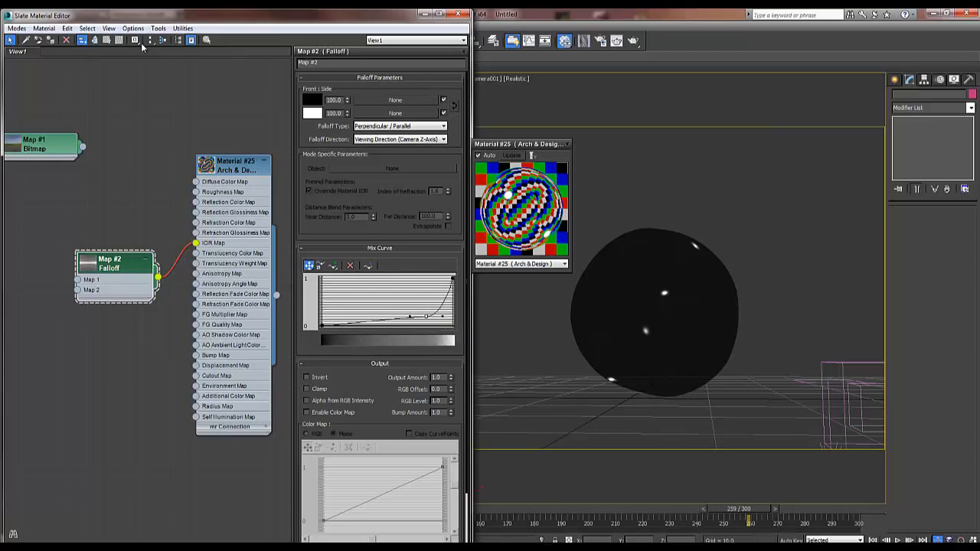
{"action": "left_click_drag", "start_coordinate": [443, 316], "coordinate": [422, 315]}
- Copy the Falloff map to feed the Reflection Color Map input and rewire the original Falloff from IOR to Refraction Color Map
{"action": "mouse_move", "coordinate": [115, 263]}
{"action": "left_mouse_down"}
{"action": "mouse_move", "coordinate": [50, 263]}
{"action": "mouse_move", "coordinate": [165, 226]}
{"action": "mouse_move", "coordinate": [103, 273]}
{"action": "mouse_move", "coordinate": [51, 262]}
{"action": "mouse_move", "coordinate": [77, 235]}
{"action": "mouse_move", "coordinate": [63, 197]}
{"action": "mouse_move", "coordinate": [196, 222]}
{"action": "mouse_move", "coordinate": [170, 229]}
{"action": "mouse_move", "coordinate": [196, 222]}
{"action": "mouse_move", "coordinate": [184, 219]}
{"action": "mouse_move", "coordinate": [196, 202]}
{"action": "left_mouse_up"}
{"action": "mouse_move", "coordinate": [196, 243]}
{"action": "left_mouse_down"}
{"action": "mouse_move", "coordinate": [126, 247]}
{"action": "mouse_move", "coordinate": [196, 222]}
{"action": "left_mouse_up"}
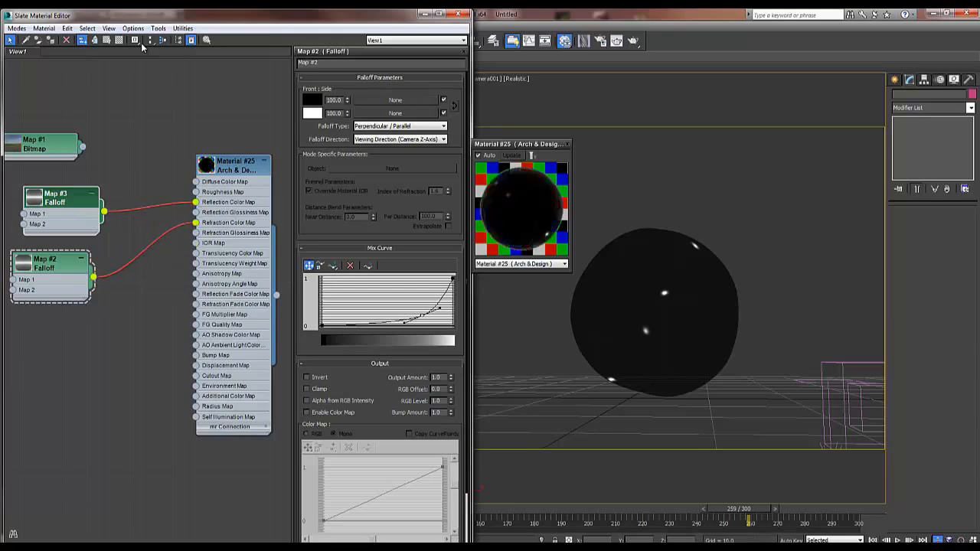
{"action": "left_click", "coordinate": [90, 259]}
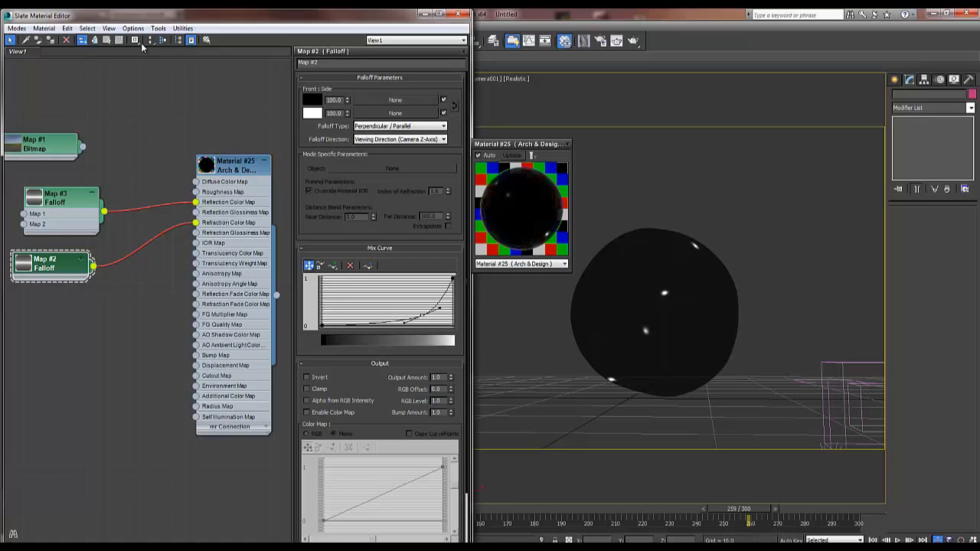
- Swap the front and side colors of the Falloff map feeding the refraction color and rearrange the two Falloff nodes
{"action": "left_click_drag", "start_coordinate": [313, 100], "coordinate": [312, 113]}
{"action": "left_click", "coordinate": [179, 289]}
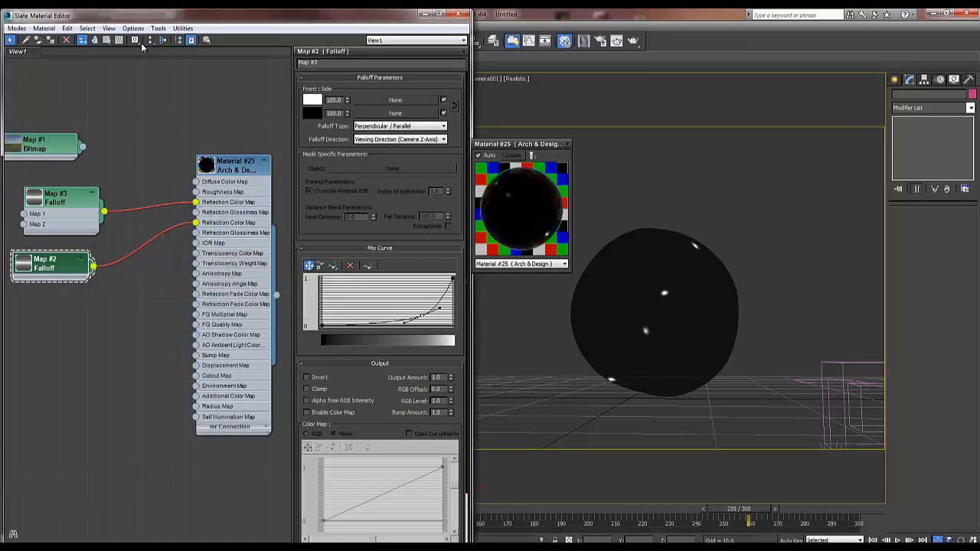
{"action": "left_click_drag", "start_coordinate": [50, 260], "coordinate": [72, 281]}
{"action": "mouse_move", "coordinate": [57, 197]}
{"action": "left_mouse_down"}
{"action": "mouse_move", "coordinate": [105, 216]}
{"action": "mouse_move", "coordinate": [58, 198]}
{"action": "left_mouse_up"}
{"action": "mouse_move", "coordinate": [58, 198]}
{"action": "middle_mouse_down"}
{"action": "mouse_move", "coordinate": [157, 244]}
{"action": "mouse_move", "coordinate": [86, 213]}
{"action": "middle_mouse_up"}
{"action": "mouse_move", "coordinate": [86, 213]}
{"action": "left_mouse_down"}
{"action": "mouse_move", "coordinate": [83, 242]}
{"action": "mouse_move", "coordinate": [76, 235]}
{"action": "left_mouse_up"}
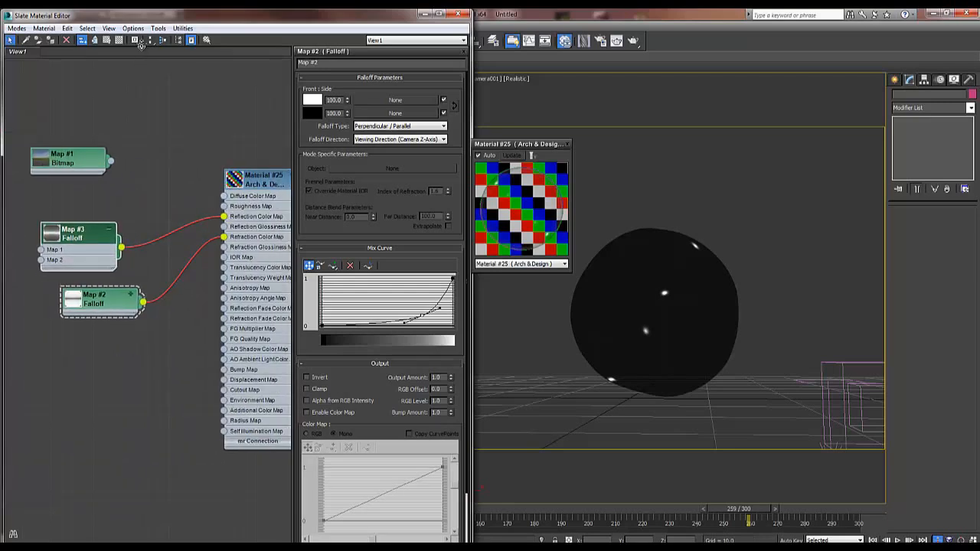
{"action": "middle_click_drag", "start_coordinate": [153, 229], "coordinate": [172, 236]}
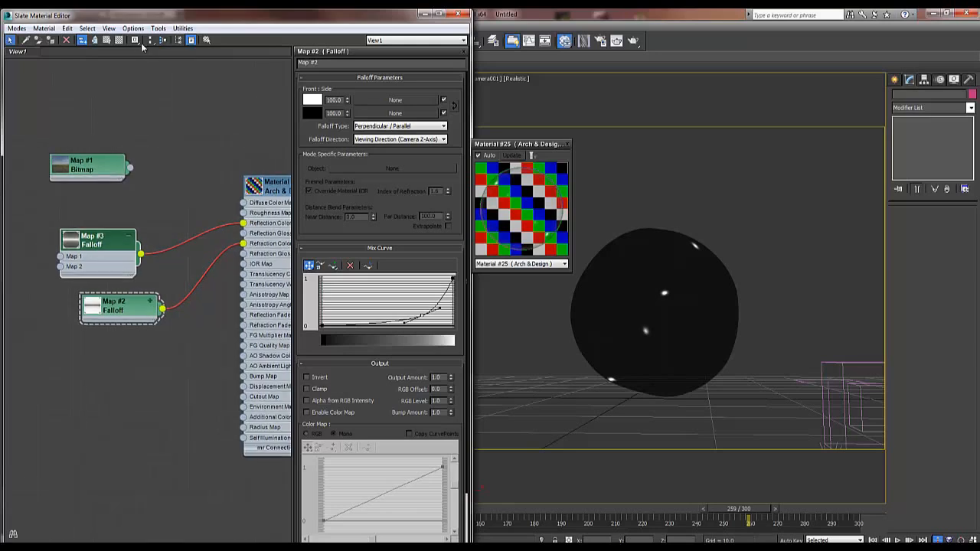
- Move the sky Bitmap node above the material node, clear of the material's diffuse input
{"action": "mouse_move", "coordinate": [84, 165]}
{"action": "left_mouse_down"}
{"action": "mouse_move", "coordinate": [188, 79]}
{"action": "mouse_move", "coordinate": [223, 100]}
{"action": "left_mouse_up"}
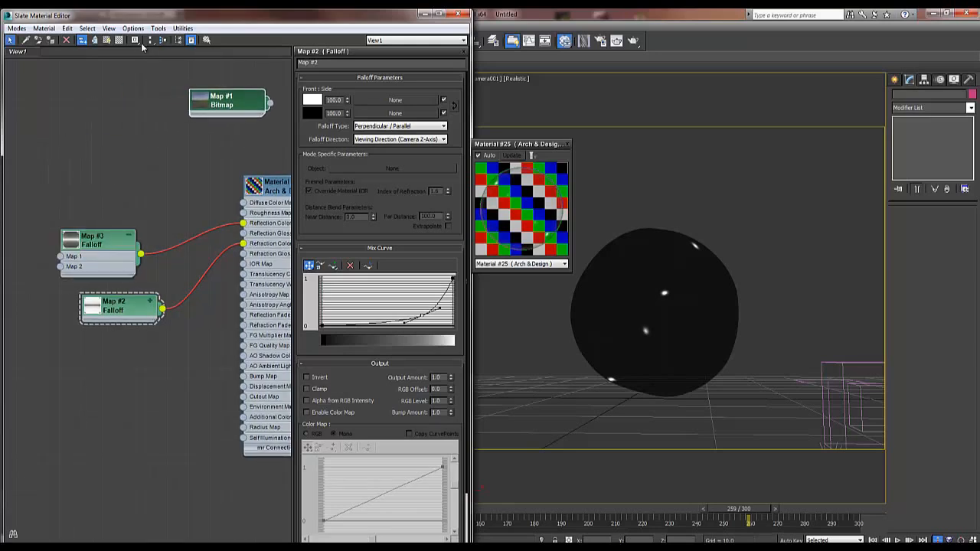
- Try a Gradient Ramp map on the material's Diffuse Color Map input, check its first color flag and delete the map
{"action": "left_click_drag", "start_coordinate": [244, 202], "coordinate": [134, 136]}
{"action": "mouse_move", "coordinate": [163, 142]}
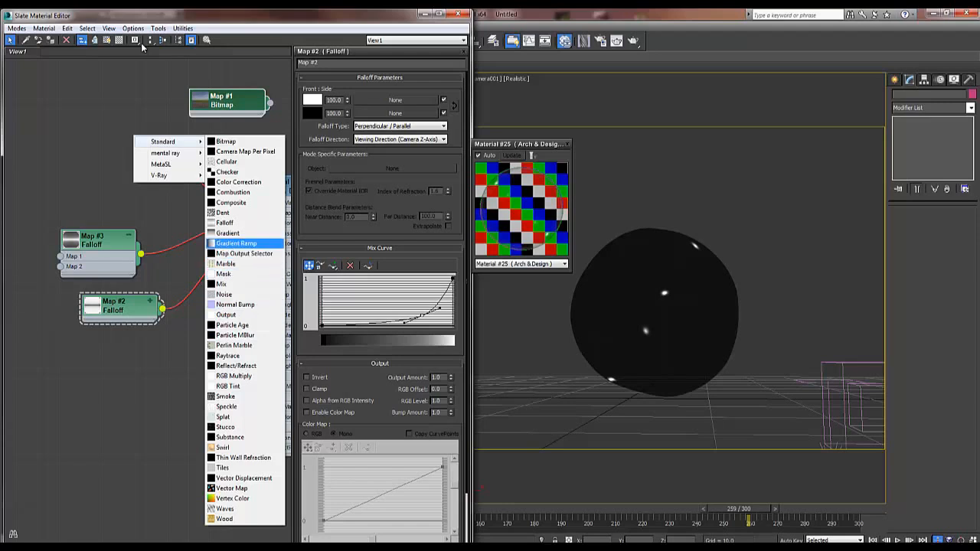
{"action": "left_click", "coordinate": [236, 243]}
{"action": "double_click", "coordinate": [129, 134]}
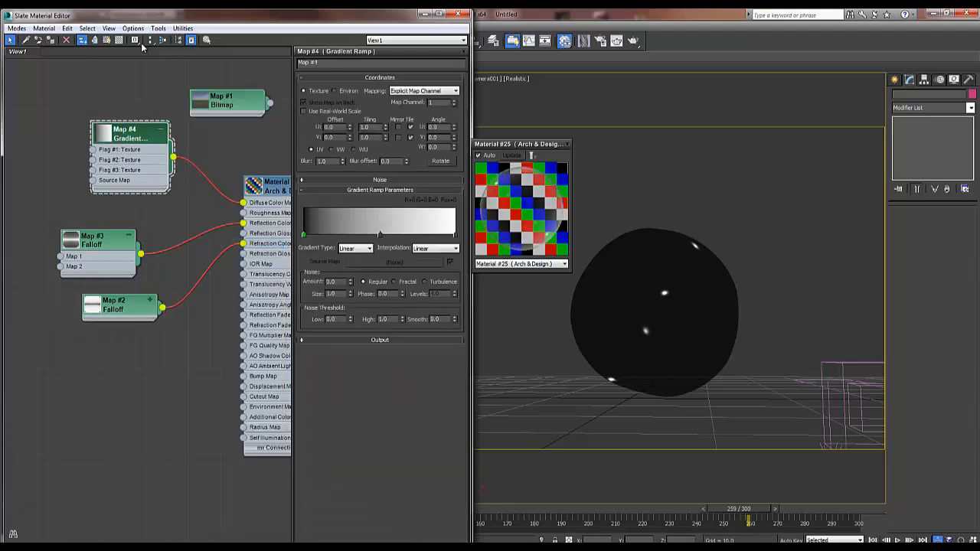
{"action": "double_click", "coordinate": [304, 235]}
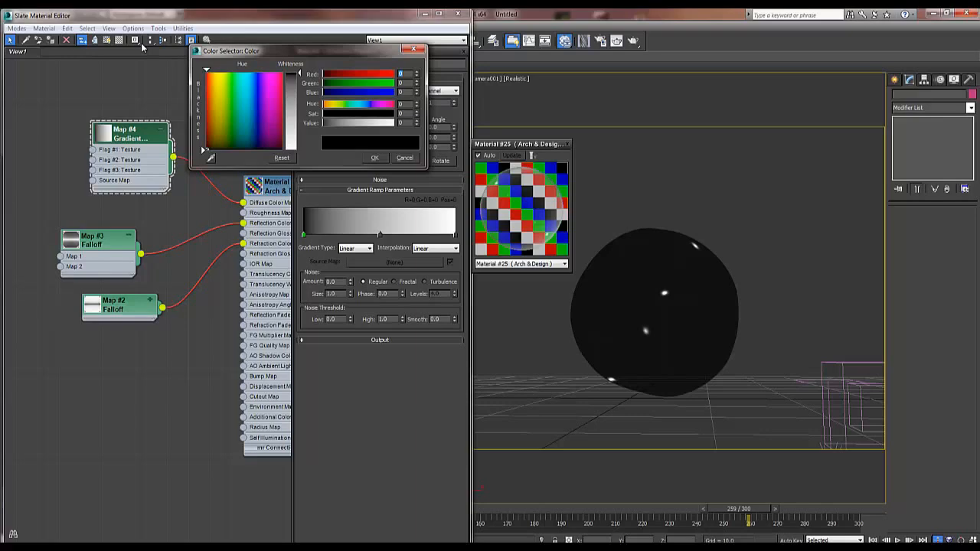
{"action": "left_click", "coordinate": [405, 158]}
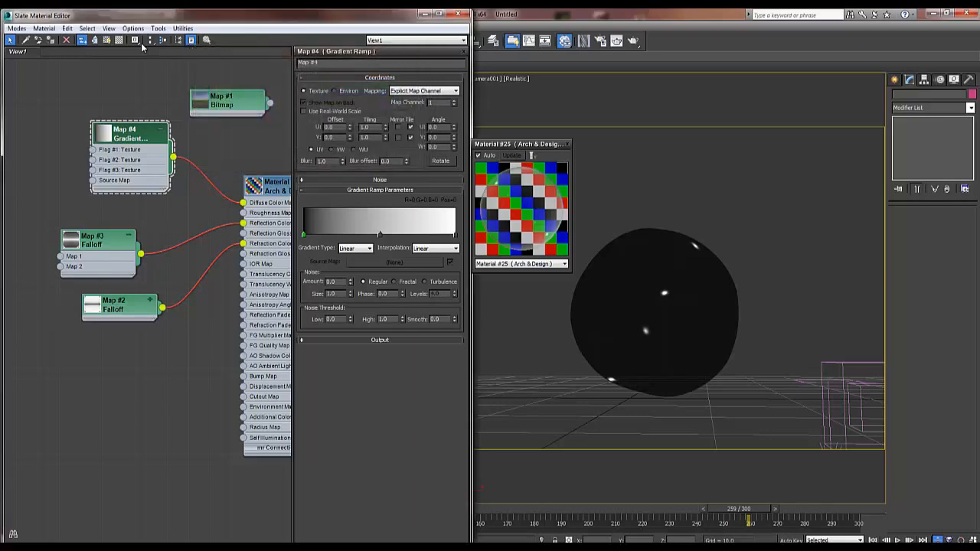
{"action": "key", "text": "Delete"}
- Feed the Diffuse Color Map input with a Bitmap using the blue-purple 16b71b7ee39b45... image from the Desktop
{"action": "left_click_drag", "start_coordinate": [242, 202], "coordinate": [119, 147]}
{"action": "left_click", "coordinate": [222, 152]}
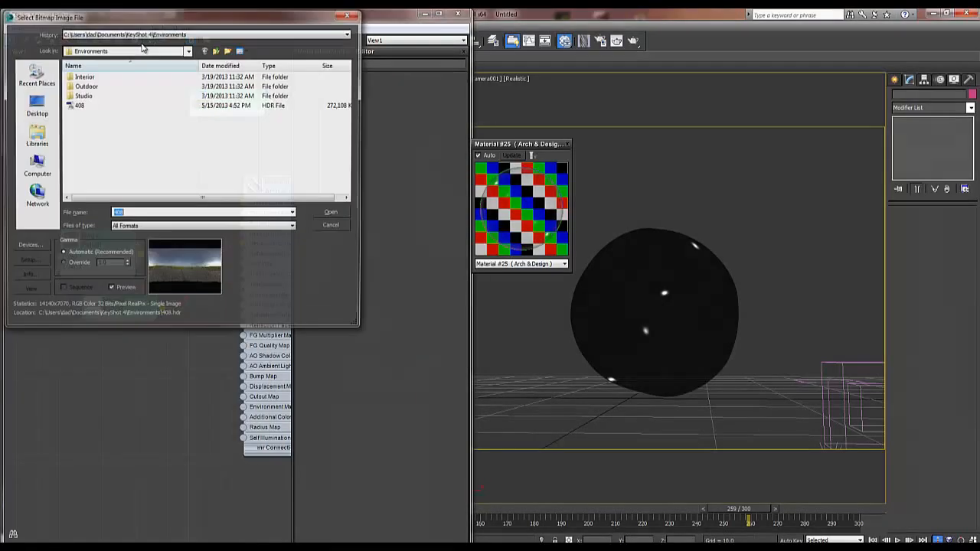
{"action": "left_click", "coordinate": [35, 108]}
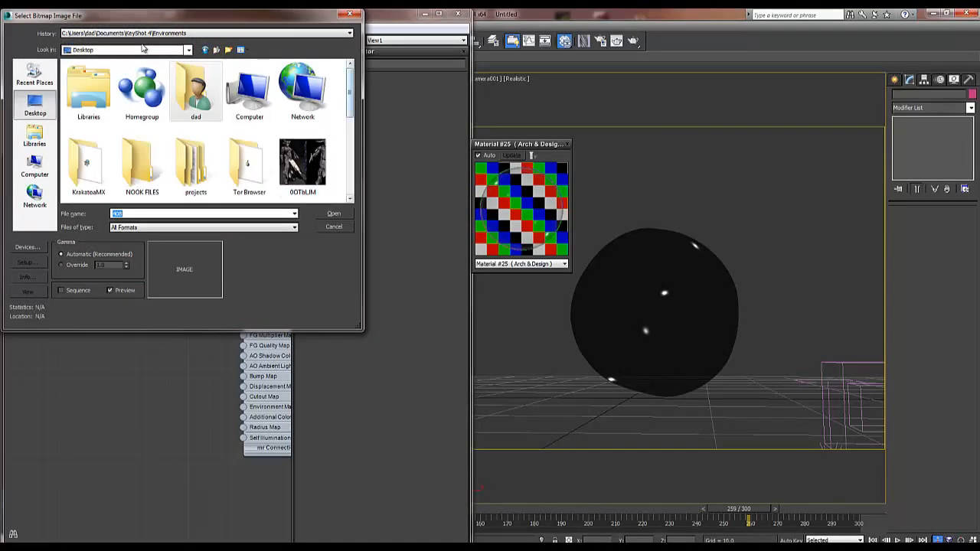
{"action": "scroll", "coordinate": [141, 48], "scroll_direction": "down", "scroll_amount": 5}
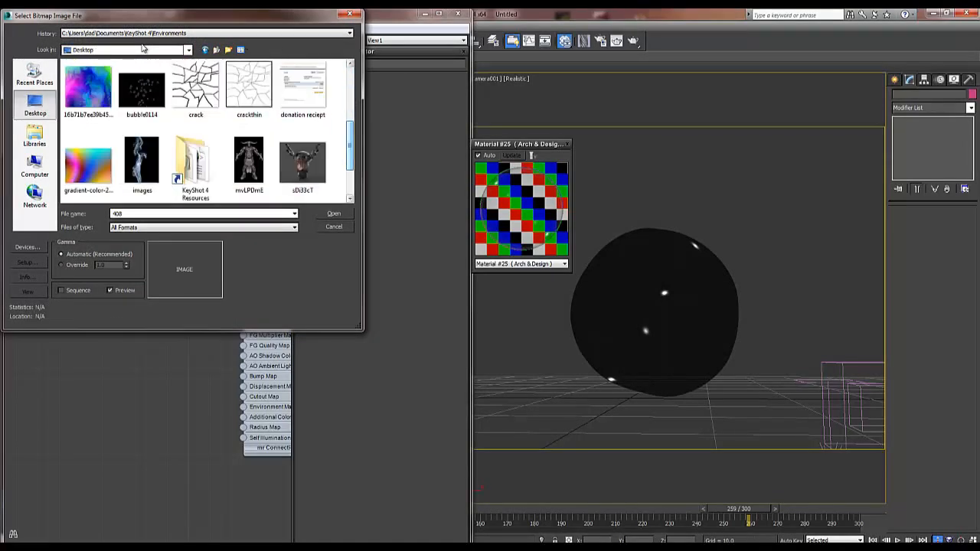
{"action": "left_click", "coordinate": [100, 88]}
{"action": "key", "text": "Return"}
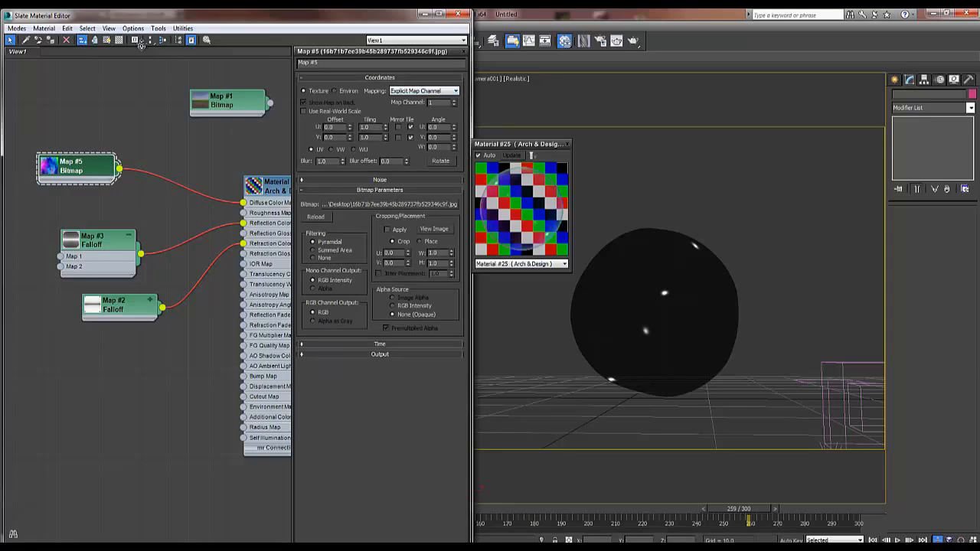
- Render the camera view to check the bubble material, and close the render windows and the material editor
{"action": "key", "text": "shift+q"}
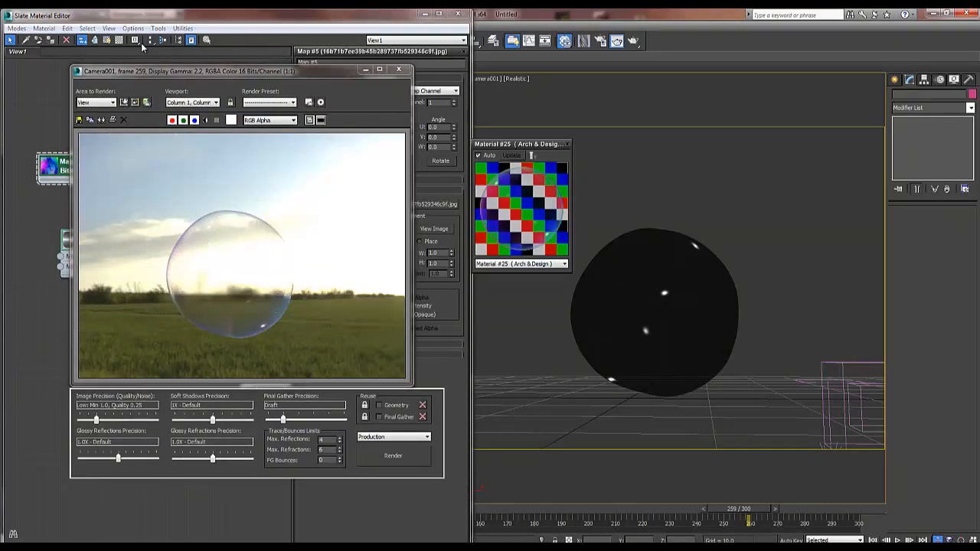
{"action": "key", "text": "alt+F4"}
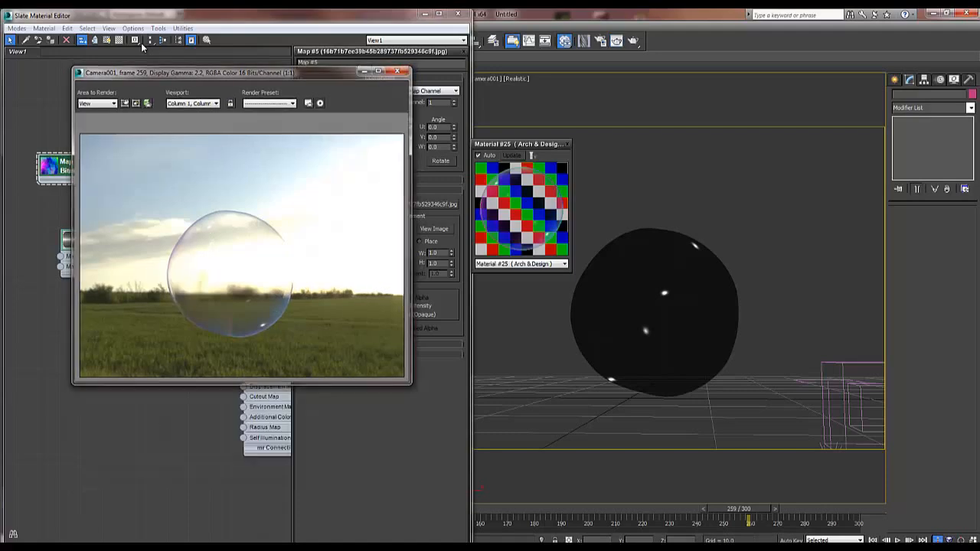
{"action": "key", "text": "alt+F4"}
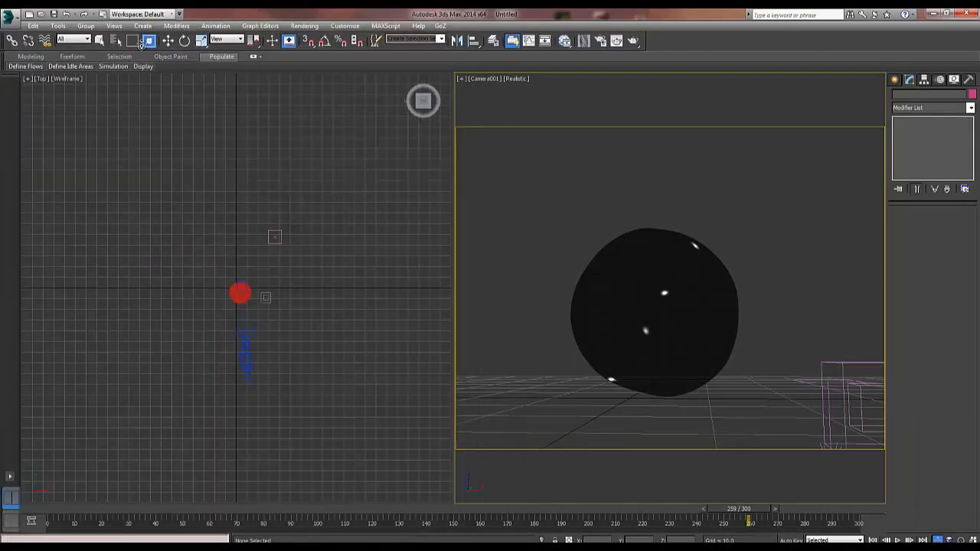
- Undo the recent camera view changes and unhide all objects in the scene
{"action": "key", "text": "ctrl+z"}
{"action": "key", "text": "ctrl+z"}
{"action": "key", "text": "ctrl+z"}
{"action": "key", "text": "ctrl+z"}
{"action": "key", "text": "w"}
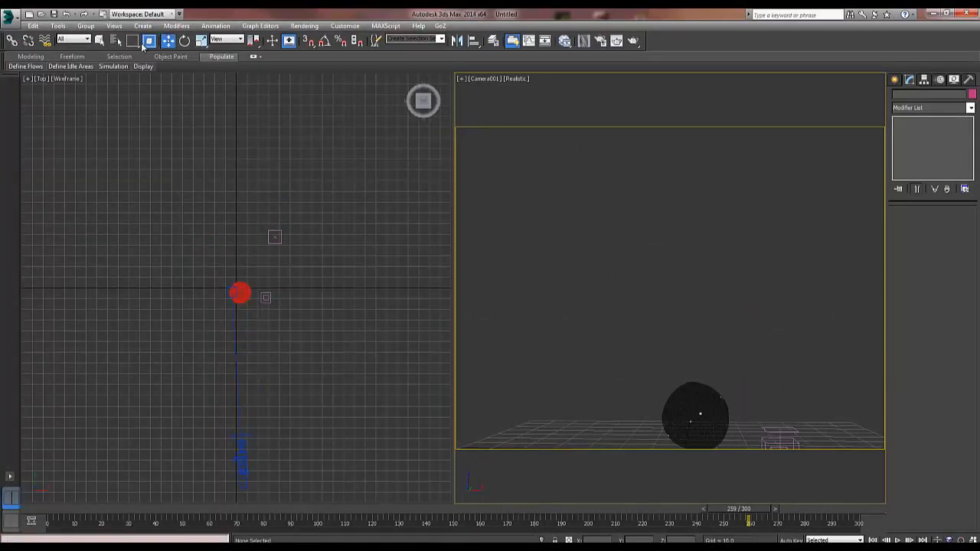
{"action": "right_click", "coordinate": [746, 321]}
{"action": "left_click", "coordinate": [800, 278]}
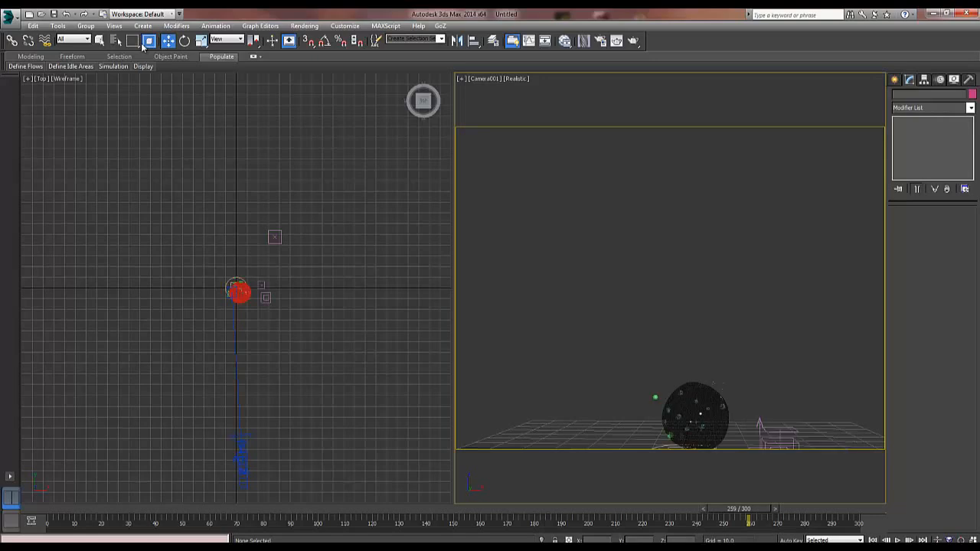
{"action": "key", "text": "ctrl+z"}
{"action": "key", "text": "ctrl+z"}
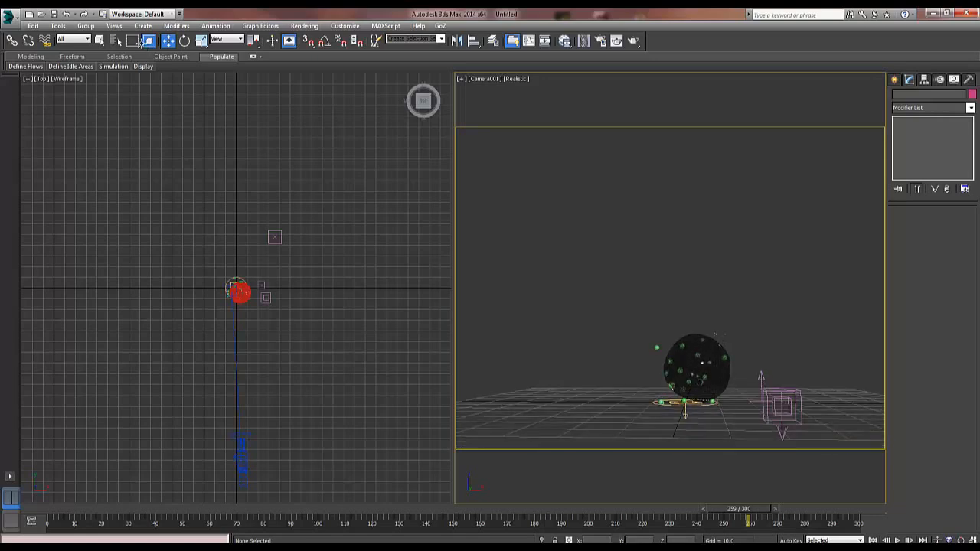
- Move the noise-animated sphere along negative X, clear of the particle emitter, and clear the selection
{"action": "left_click", "coordinate": [239, 291]}
{"action": "left_click_drag", "start_coordinate": [238, 291], "coordinate": [176, 293]}
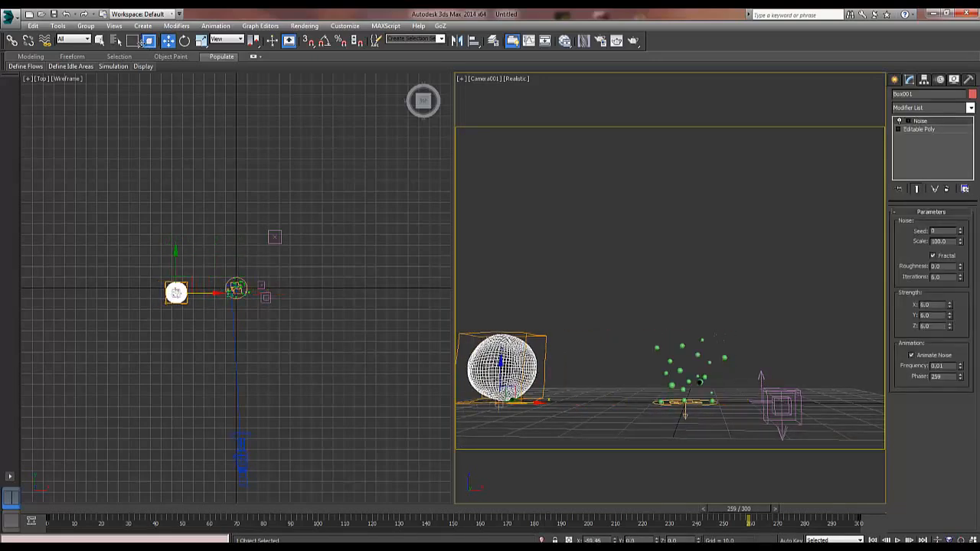
{"action": "key", "text": "ctrl+z"}
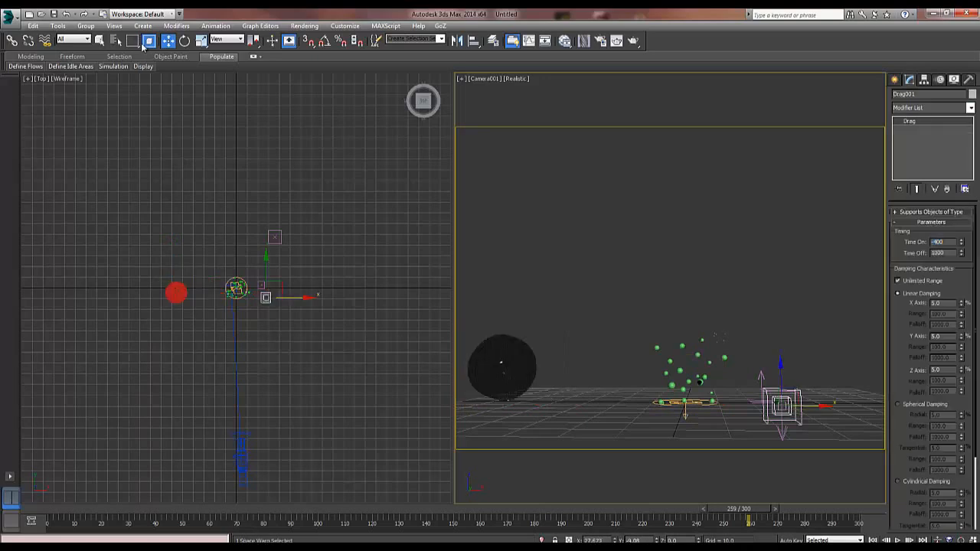
{"action": "key", "text": "ctrl+d"}
- Go to frame 300 and bring the camera closer so the rising particles fill more of its view
{"action": "key", "text": "End"}
{"action": "key", "text": "alt+z"}
{"action": "scroll", "coordinate": [670, 288], "scroll_direction": "up", "scroll_amount": 2}
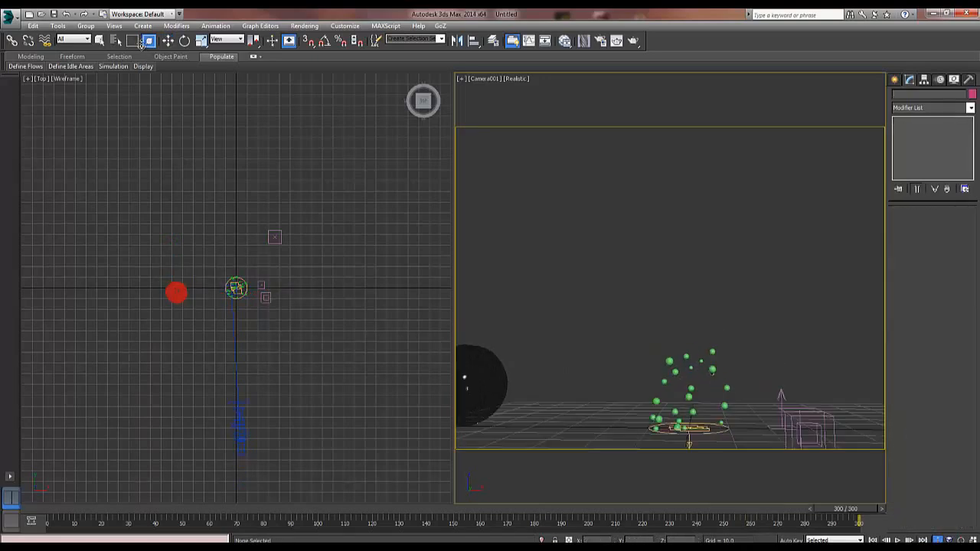
{"action": "left_click_drag", "start_coordinate": [670, 288], "coordinate": [671, 238]}
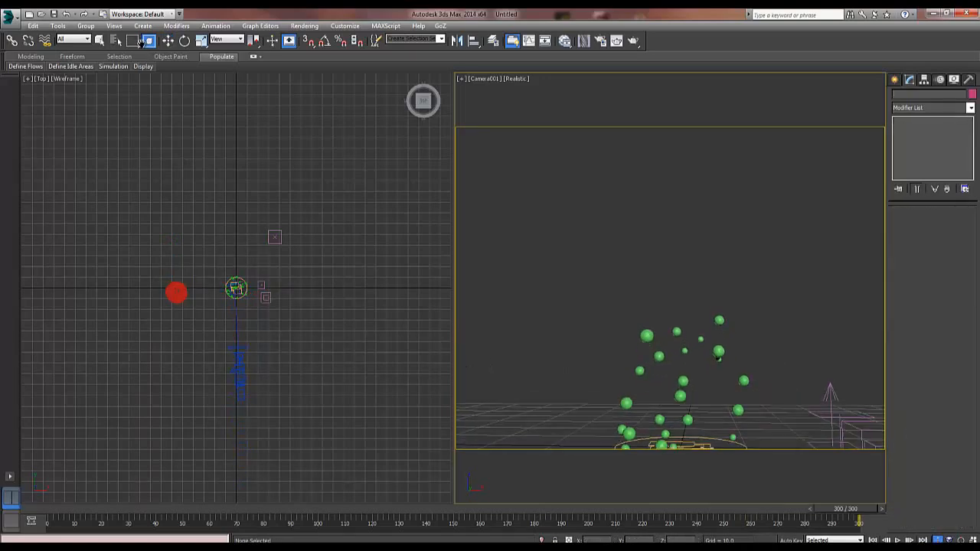
{"action": "key", "text": "w"}
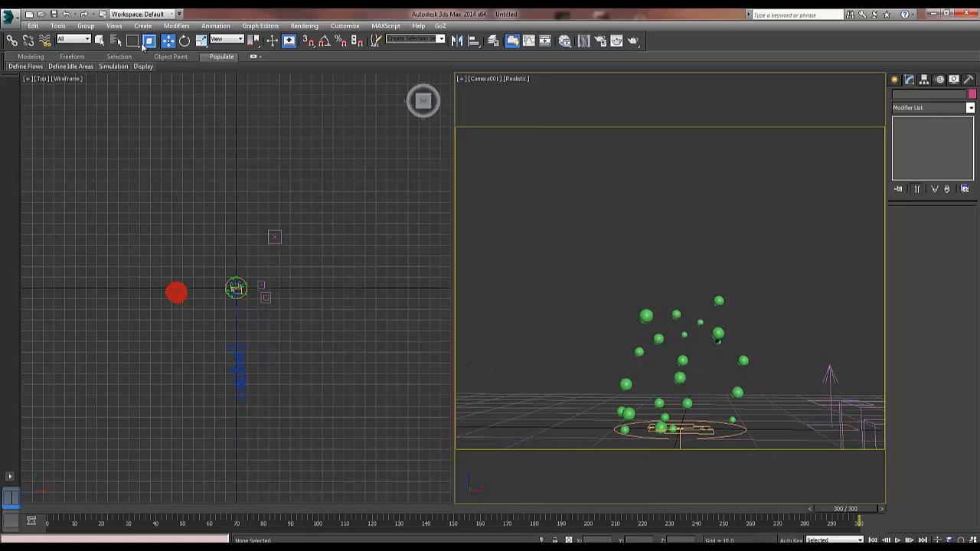
- Replace the Shape operator in Event 001 of the particle flow with a Shape Instance operator
{"action": "key", "text": "6"}
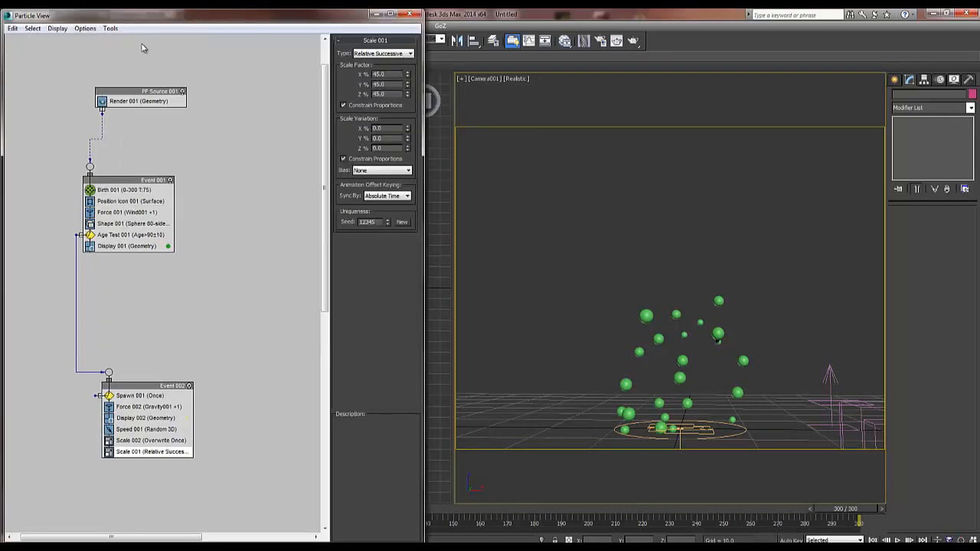
{"action": "left_click", "coordinate": [123, 223]}
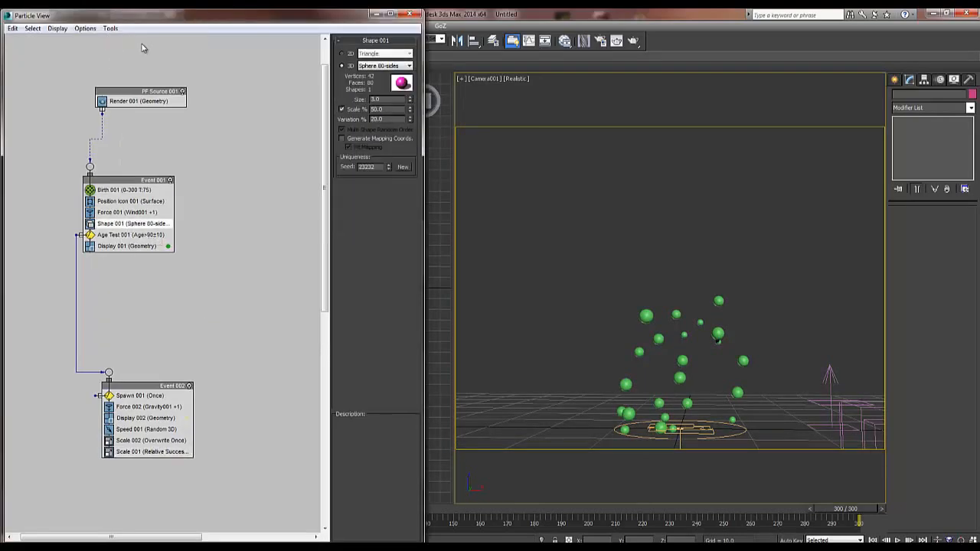
{"action": "right_click", "coordinate": [148, 226]}
{"action": "mouse_move", "coordinate": [191, 232]}
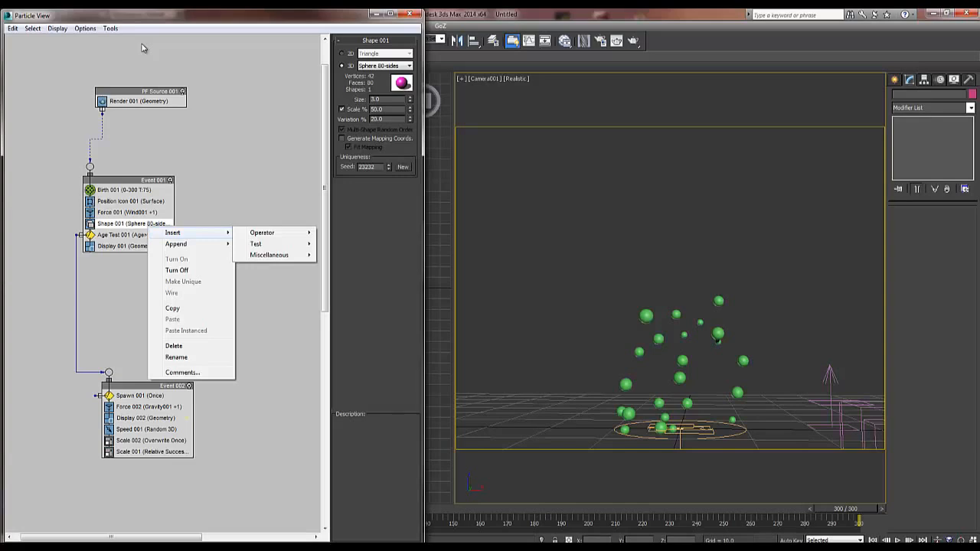
{"action": "mouse_move", "coordinate": [264, 244]}
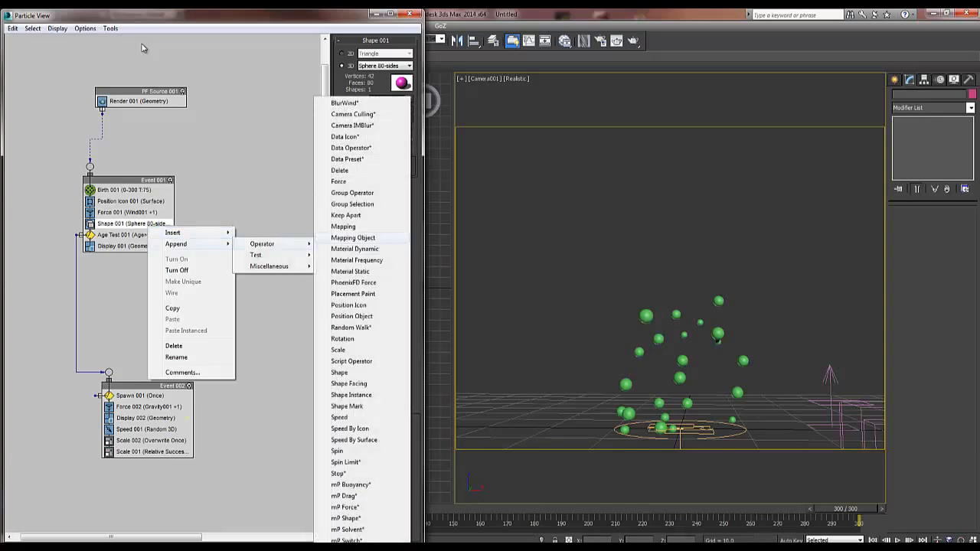
{"action": "left_click", "coordinate": [351, 395]}
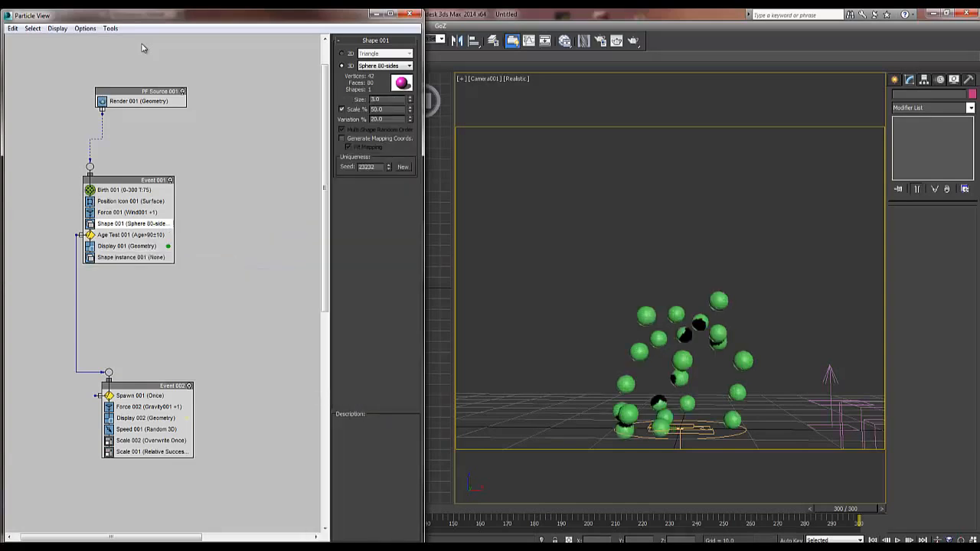
{"action": "left_click_drag", "start_coordinate": [140, 258], "coordinate": [141, 224]}
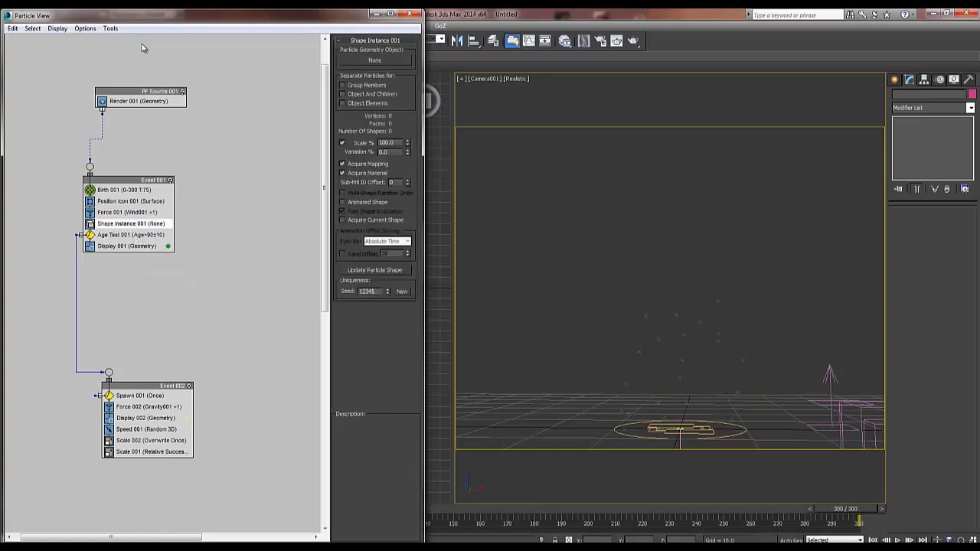
- Assign Box001 as the particle geometry object of the Shape Instance operator
{"action": "left_click", "coordinate": [375, 59]}
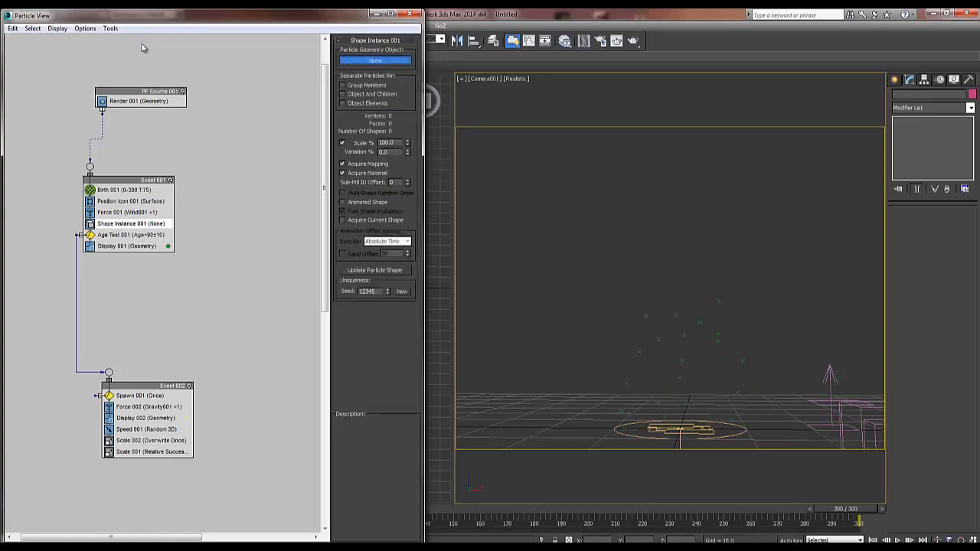
{"action": "key", "text": "h"}
{"action": "left_click", "coordinate": [76, 124]}
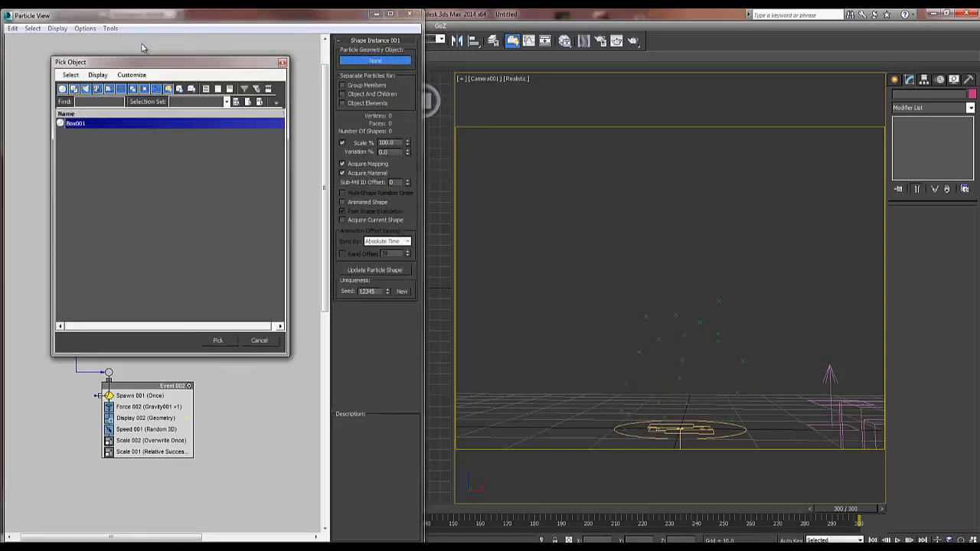
{"action": "key", "text": "Return"}
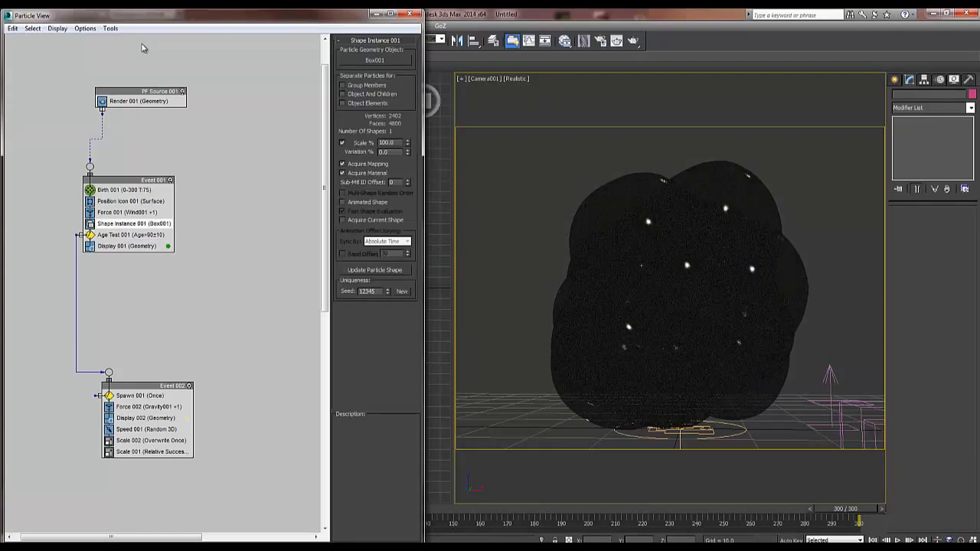
- Set the Shape Instance scale to 20% with a variation of 15%
{"action": "key", "text": "Tab"}
{"action": "type", "text": "20"}
{"action": "key", "text": "Tab"}
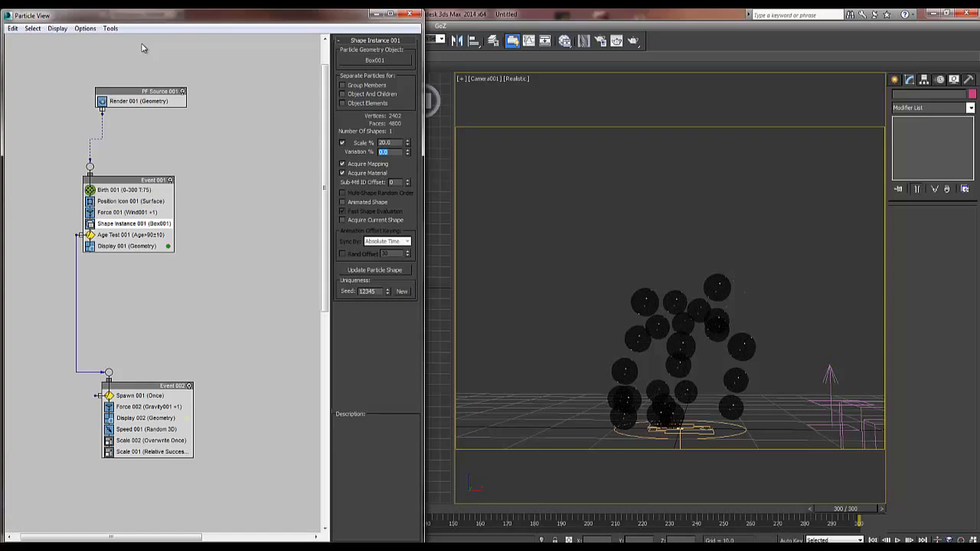
{"action": "type", "text": "1"}
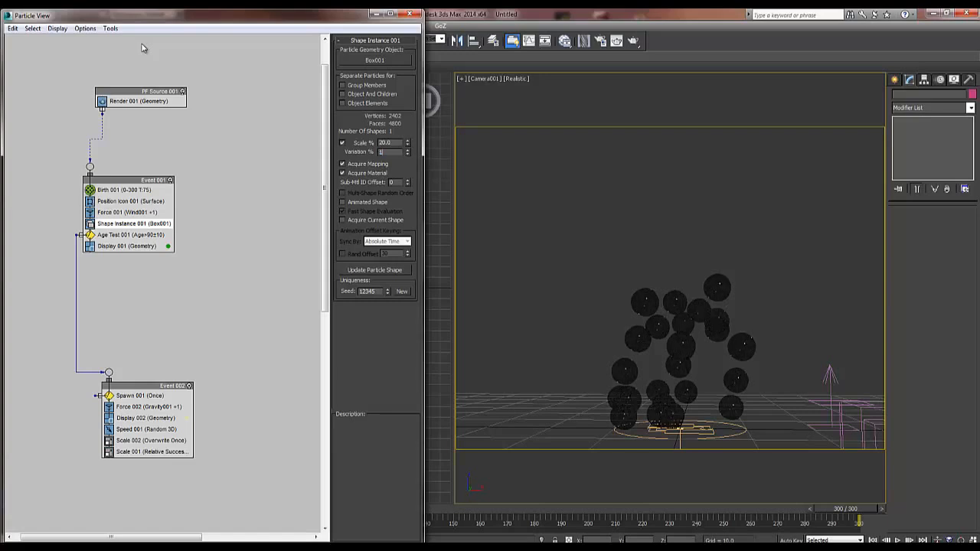
{"action": "type", "text": "5"}
{"action": "key", "text": "Return"}
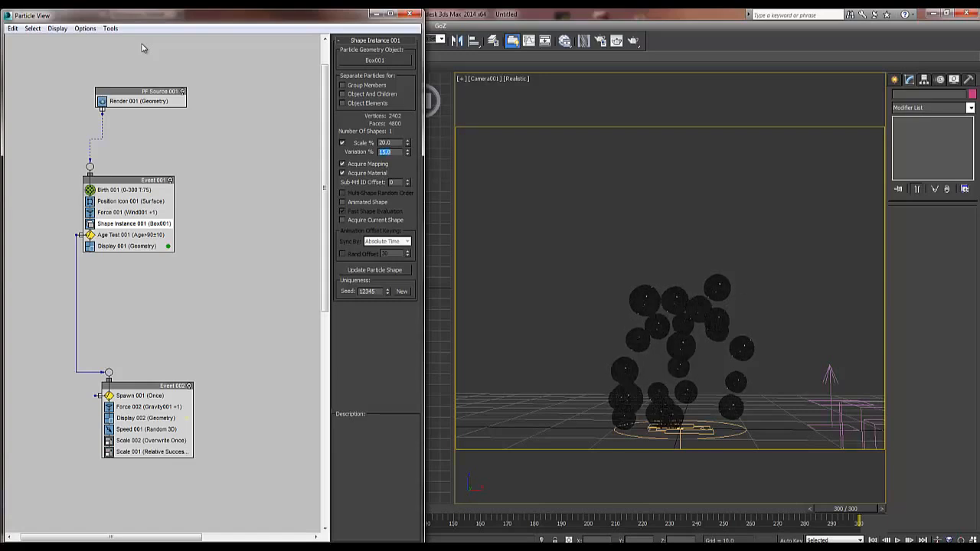
- Set the Shape Instance variation to 5% and its scale to 5%
{"action": "type", "text": "5"}
{"action": "key", "text": "Return"}
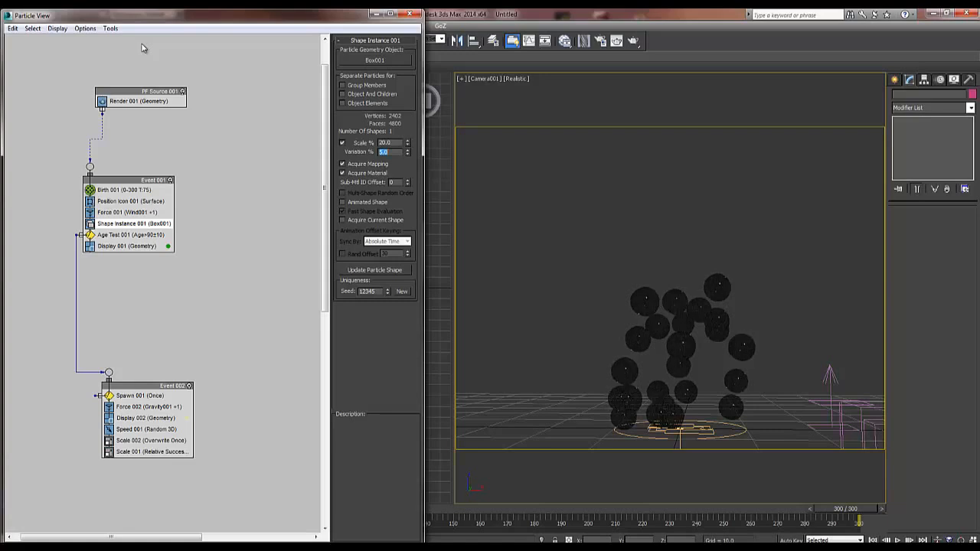
{"action": "key", "text": "shift+Tab"}
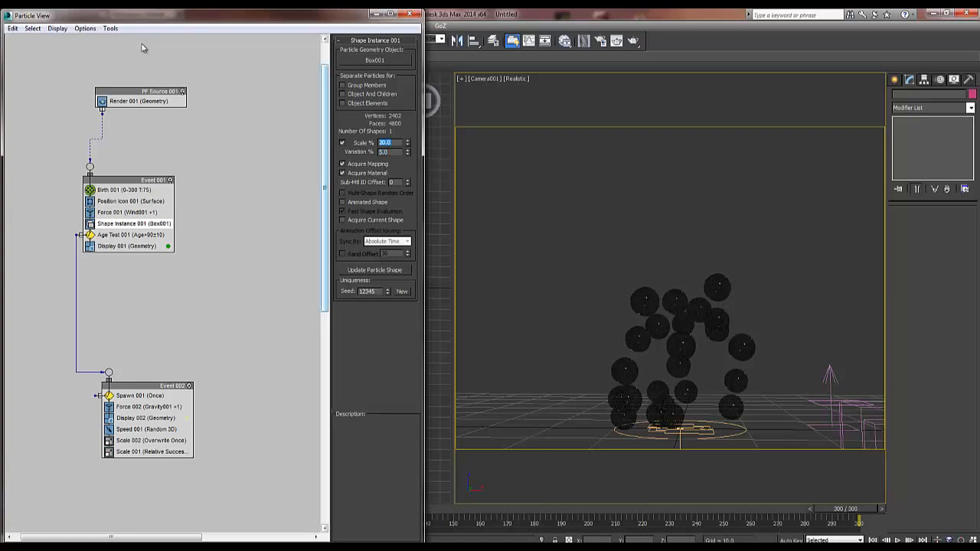
{"action": "type", "text": "5"}
{"action": "key", "text": "Return"}
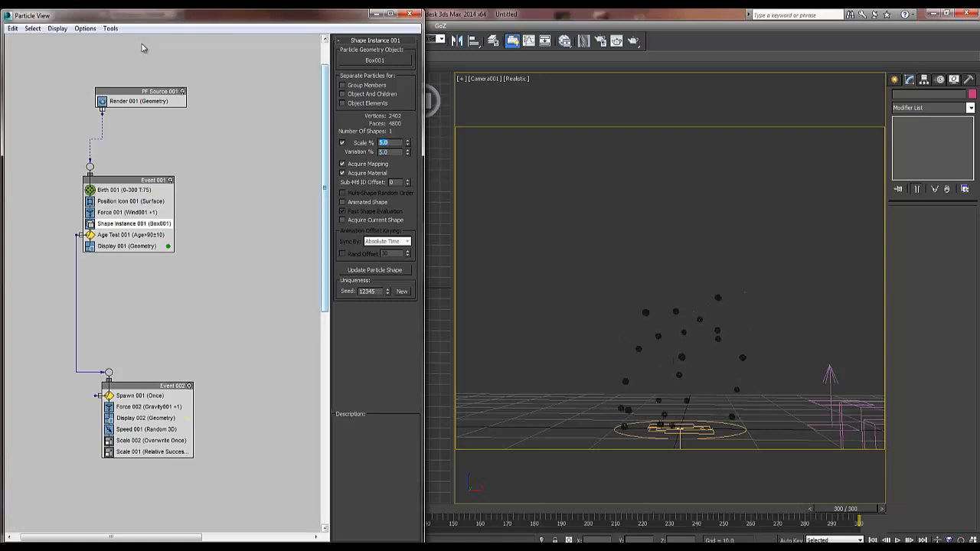
- Set the Shape Instance 001 scale to 10% and play the animation
{"action": "key", "text": "Return"}
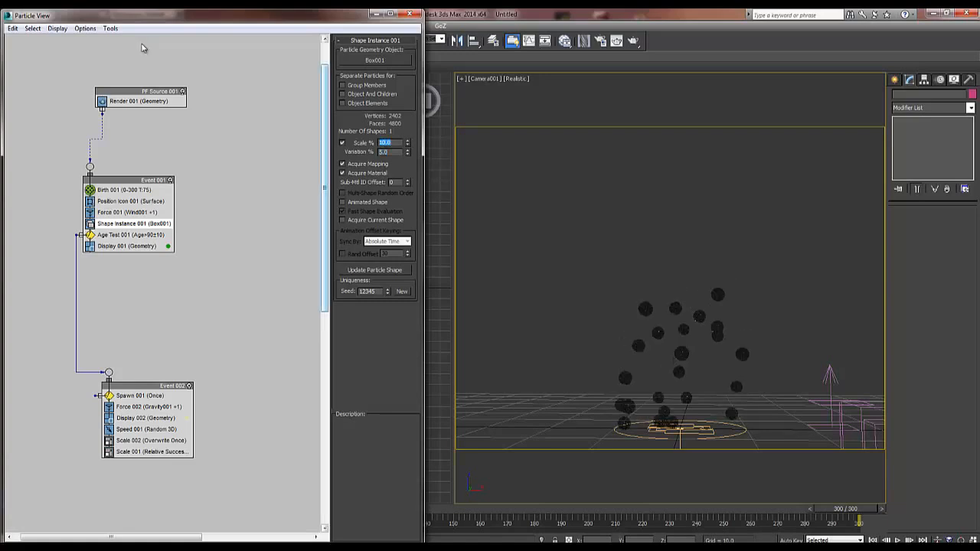
{"action": "key", "text": "/"}
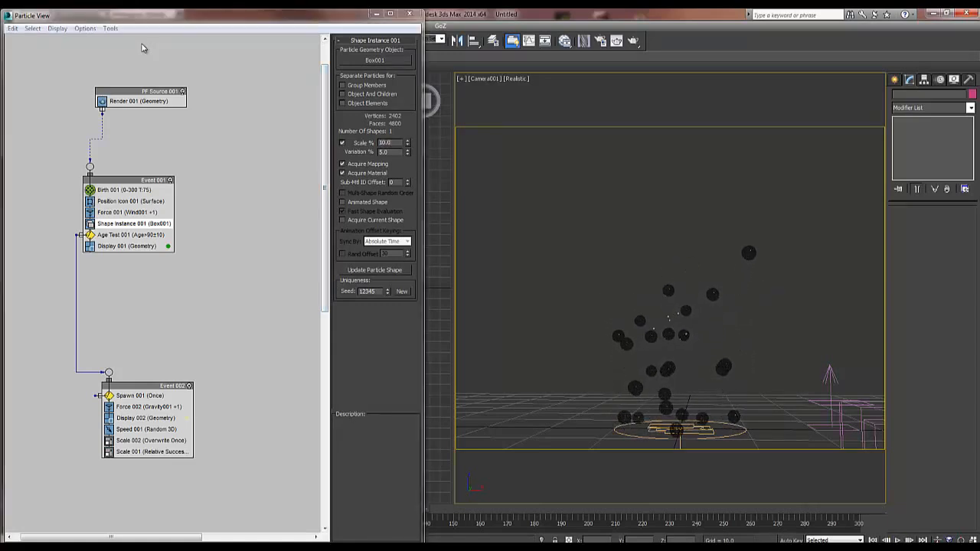
- Copy the Shape Instance operator from Event 001 into Event 002 above Display 002, and step back to frame 151
{"action": "middle_click_drag", "start_coordinate": [142, 48], "coordinate": [153, 6]}
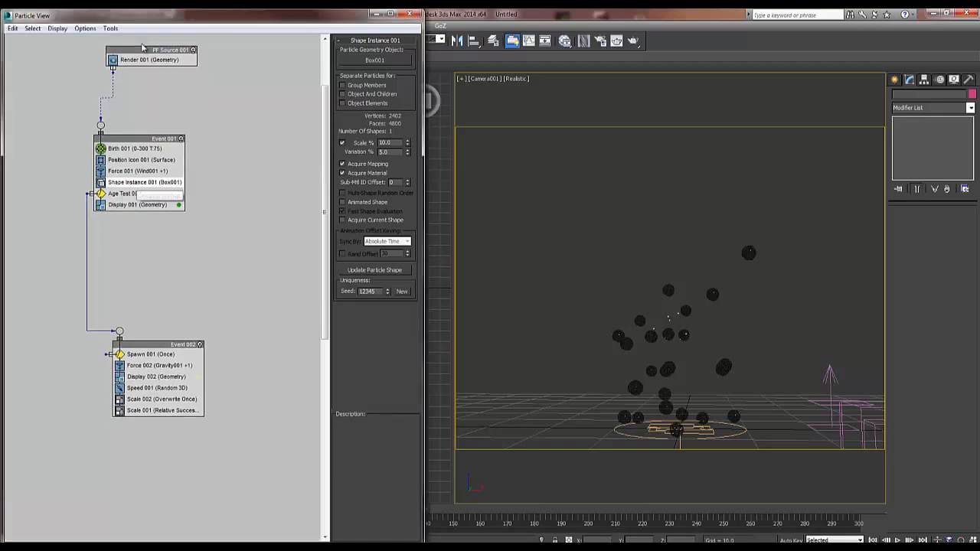
{"action": "left_click_drag", "start_coordinate": [138, 182], "coordinate": [165, 371]}
{"action": "left_click", "coordinate": [182, 320]}
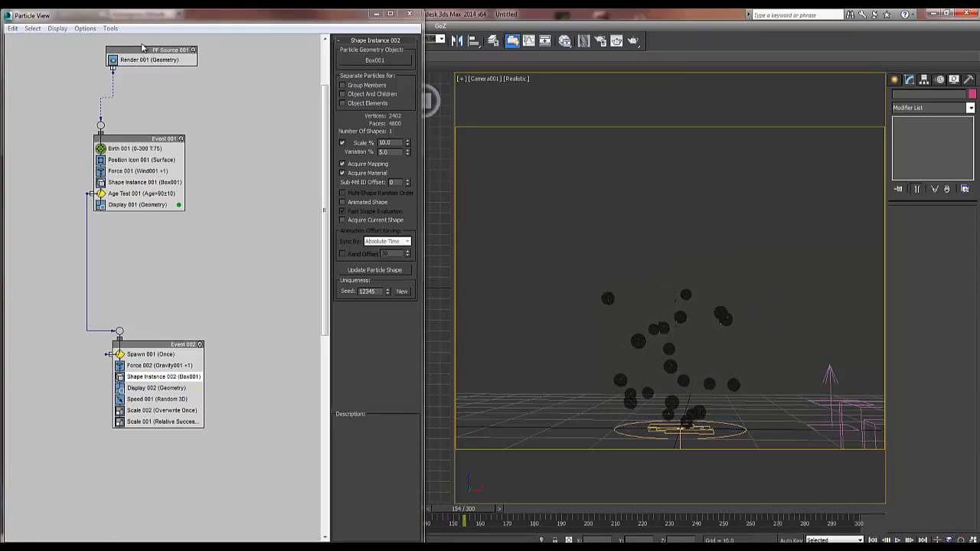
{"action": "key", "text": "comma"}
{"action": "key", "text": "comma"}
{"action": "key", "text": "comma"}
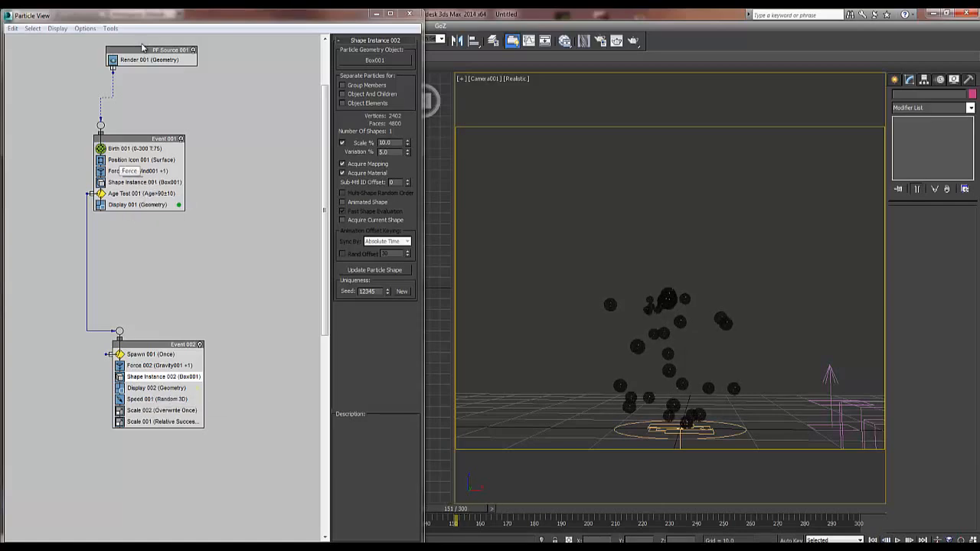
- Enable Animated Shape on the Shape Instance operators in both Event 001 and Event 002
{"action": "left_click", "coordinate": [146, 182]}
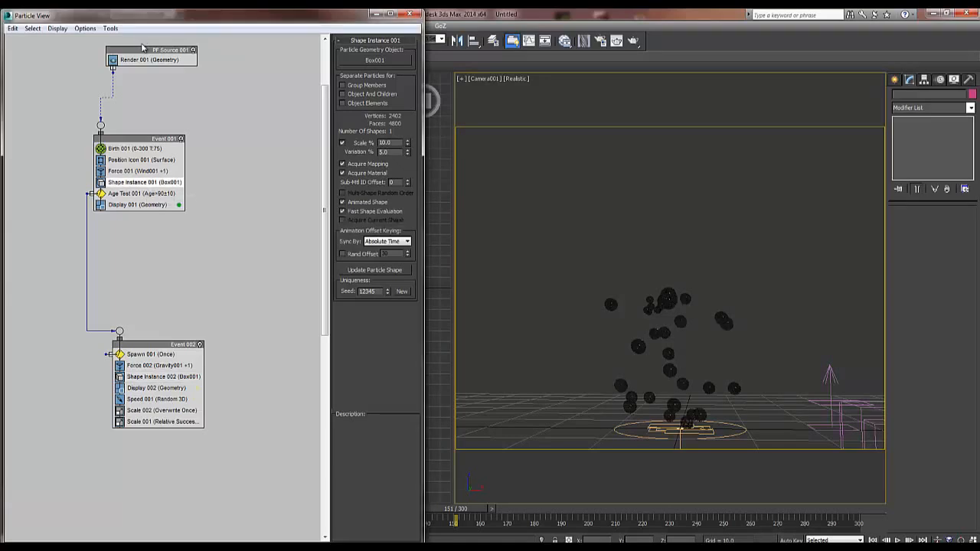
{"action": "left_click", "coordinate": [163, 376]}
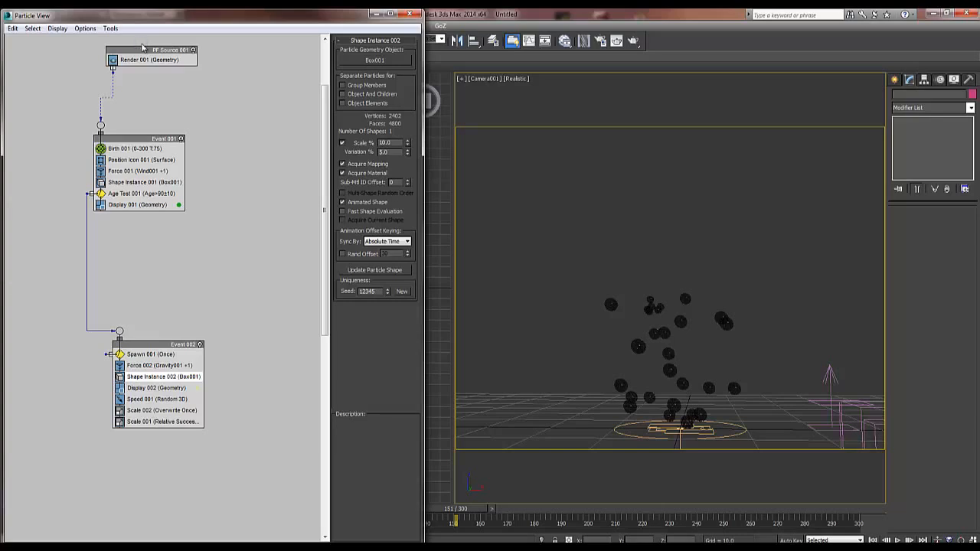
- Set the scale factor of the Scale 002 operator in Event 002 to 20% on all axes
{"action": "left_click", "coordinate": [162, 411]}
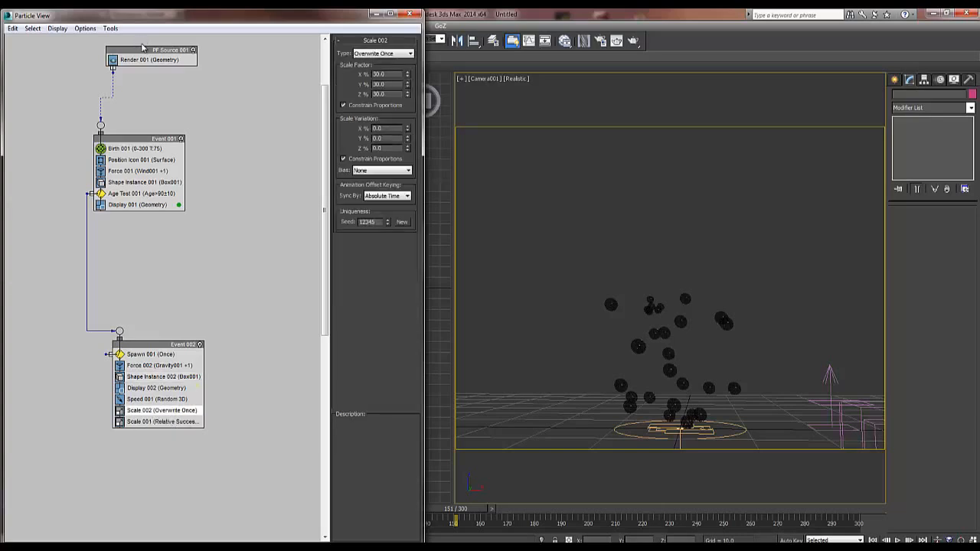
{"action": "key", "text": "Tab"}
{"action": "type", "text": "20"}
{"action": "key", "text": "Tab"}
{"action": "type", "text": "20"}
{"action": "key", "text": "Return"}
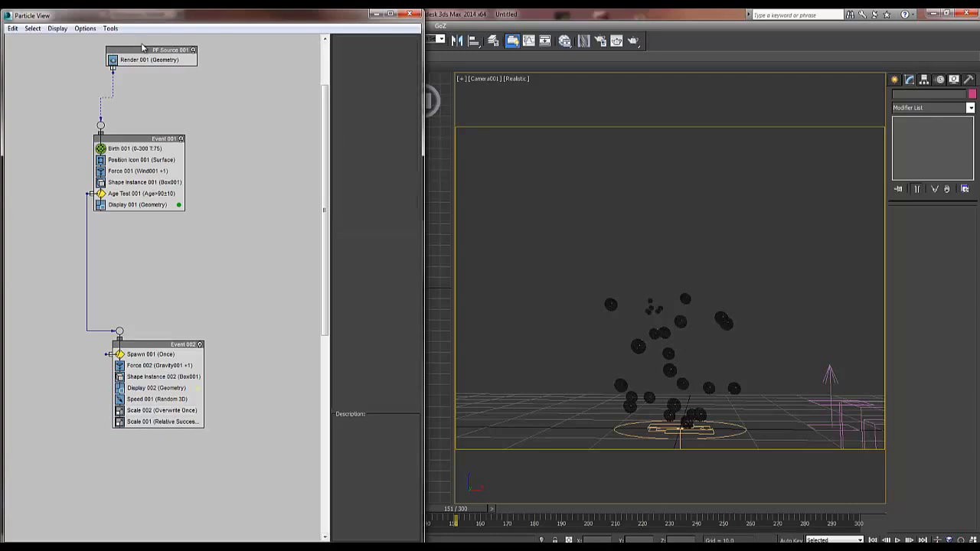
- Set the scale factor of the Relative Successive Scale 001 operator in Event 002 to 30%
{"action": "key", "text": "Down"}
{"action": "key", "text": "Tab"}
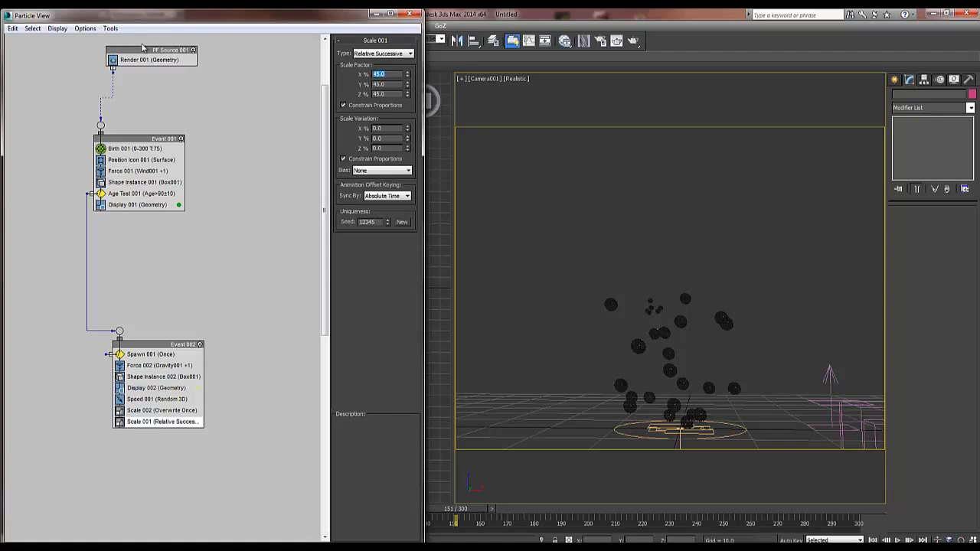
{"action": "type", "text": "30"}
{"action": "key", "text": "Return"}
- Set the scale variation of Scale 002 to 10% on all axes and play the animation from the first frame
{"action": "left_click", "coordinate": [161, 411]}
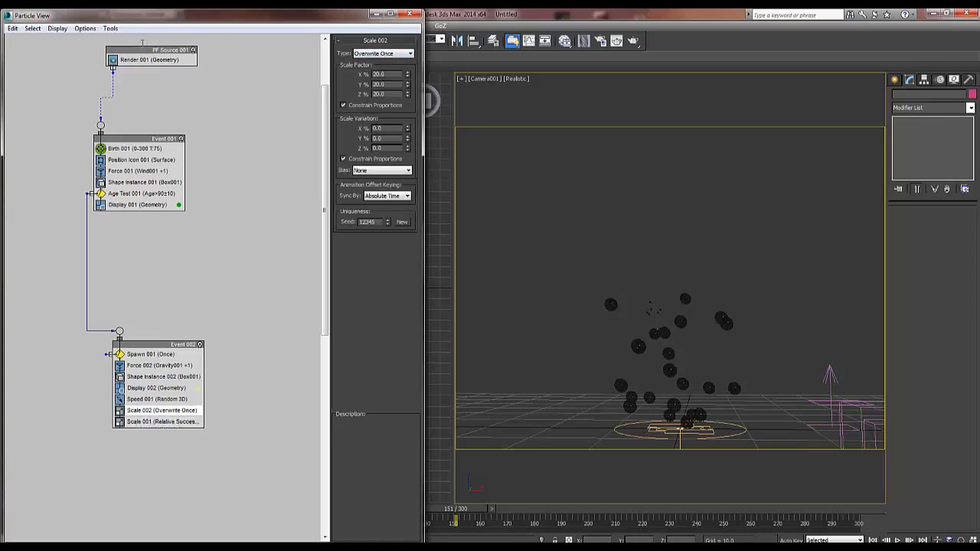
{"action": "key", "text": "Tab"}
{"action": "key", "text": "Return"}
{"action": "left_click", "coordinate": [142, 44]}
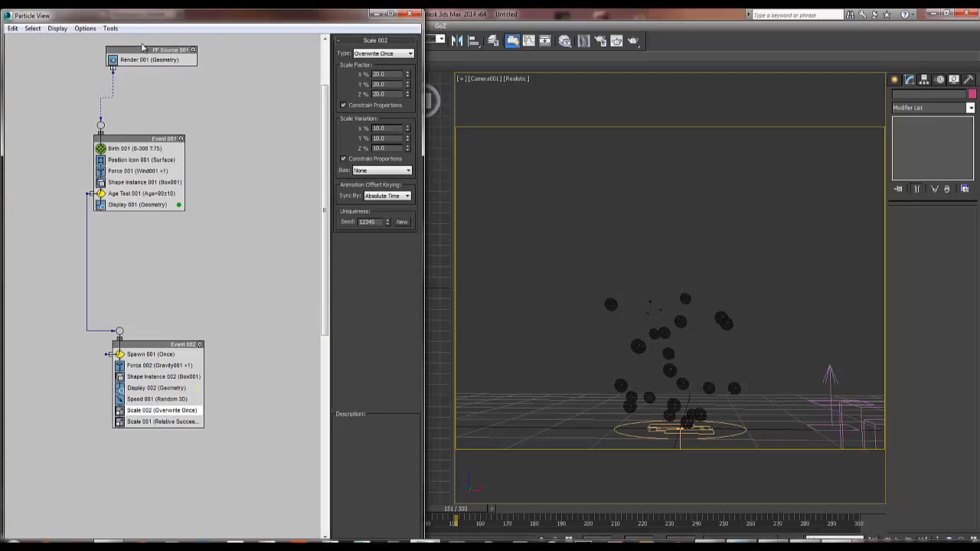
{"action": "key", "text": "Home"}
{"action": "key", "text": "/"}
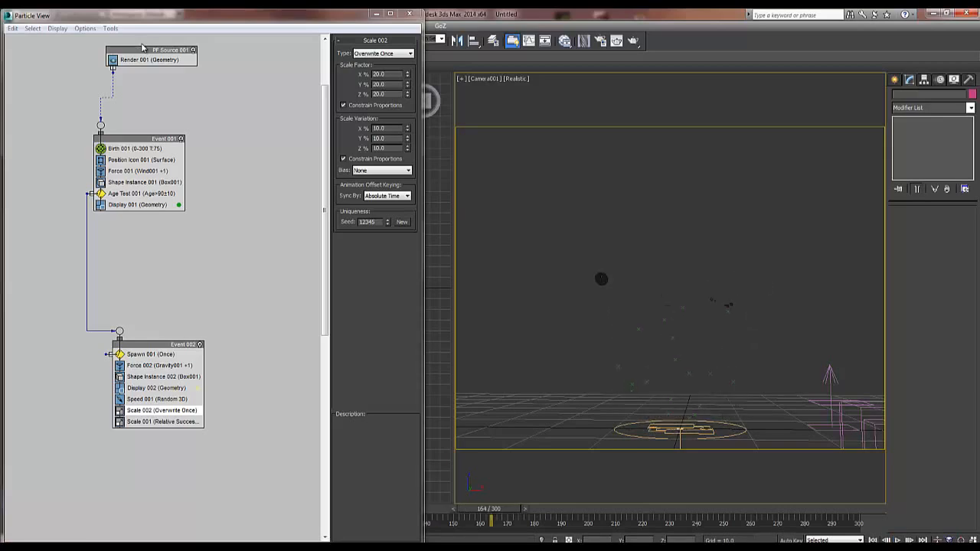
- Append a Delete operator at the end of Event 002 and set it to remove particles By Particle Age
{"action": "right_click", "coordinate": [147, 417]}
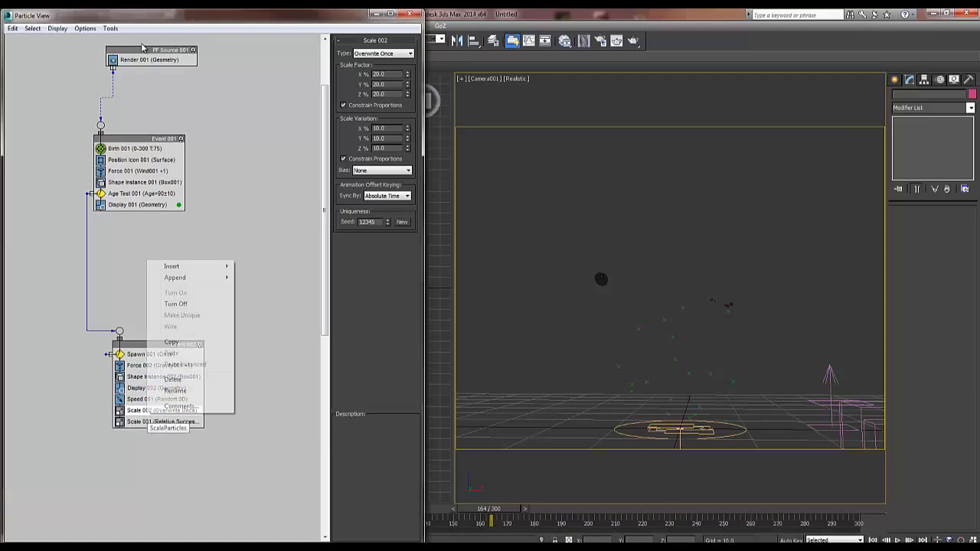
{"action": "mouse_move", "coordinate": [175, 277]}
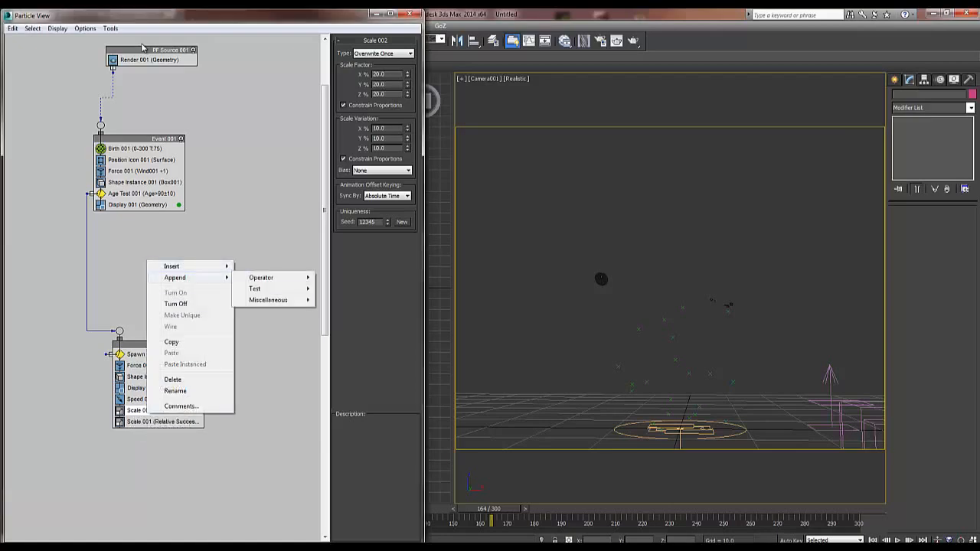
{"action": "mouse_move", "coordinate": [261, 277]}
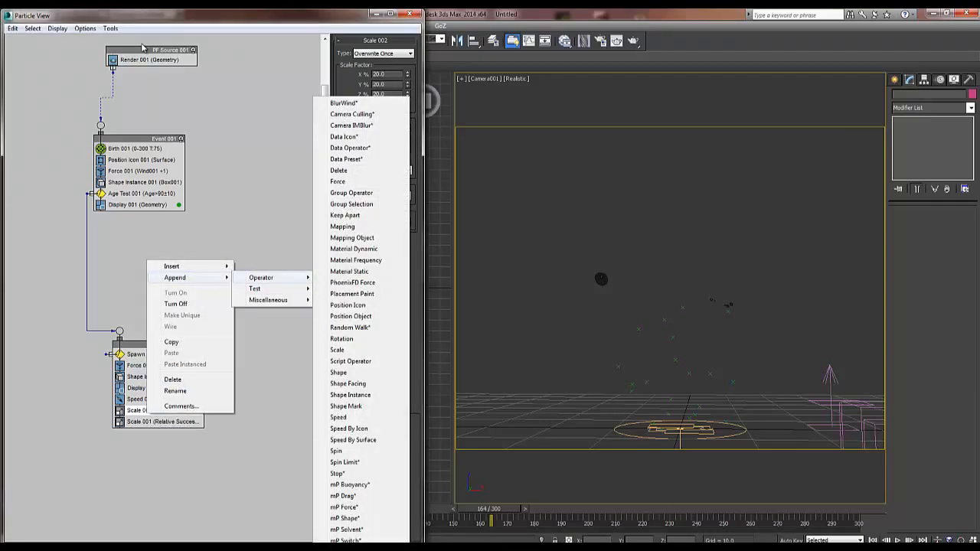
{"action": "left_click", "coordinate": [338, 170]}
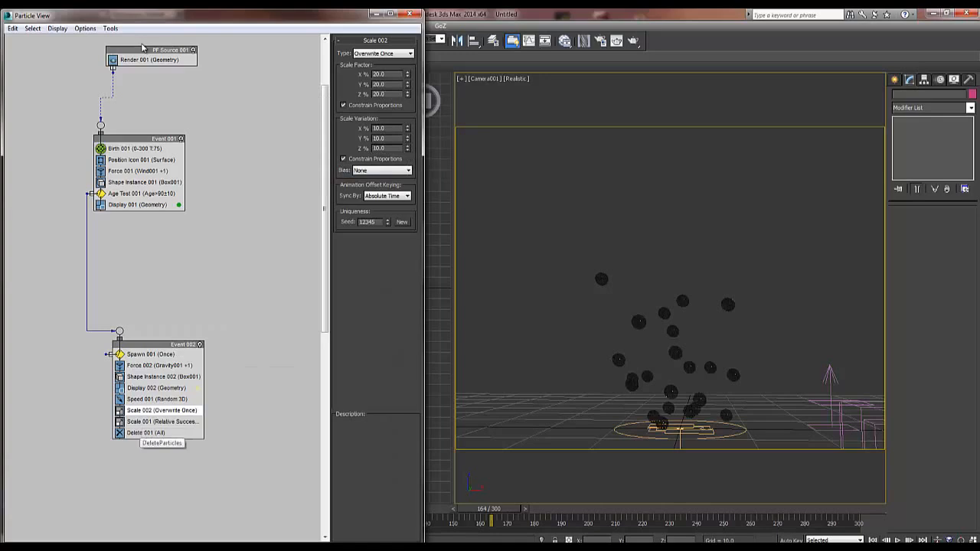
{"action": "left_click", "coordinate": [145, 433]}
{"action": "left_click", "coordinate": [163, 459]}
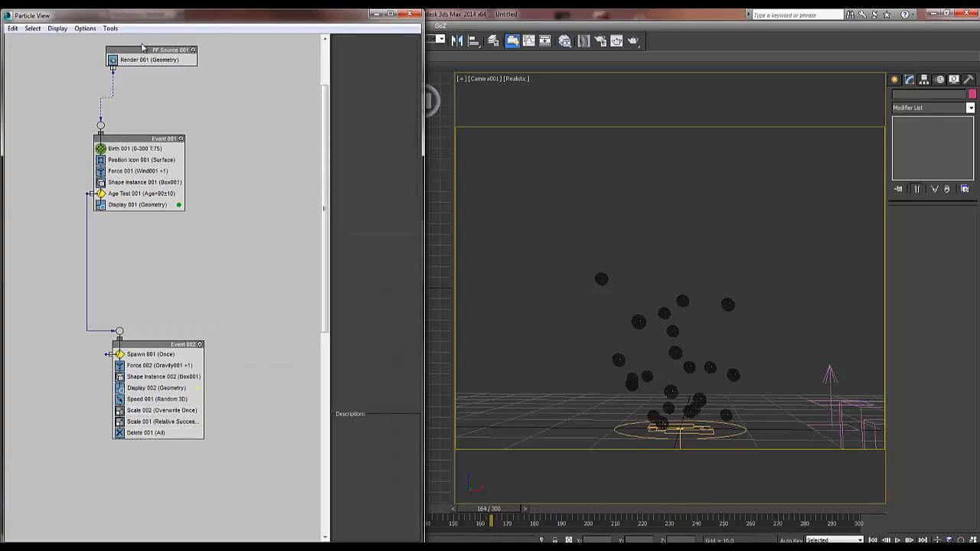
{"action": "left_click", "coordinate": [154, 434]}
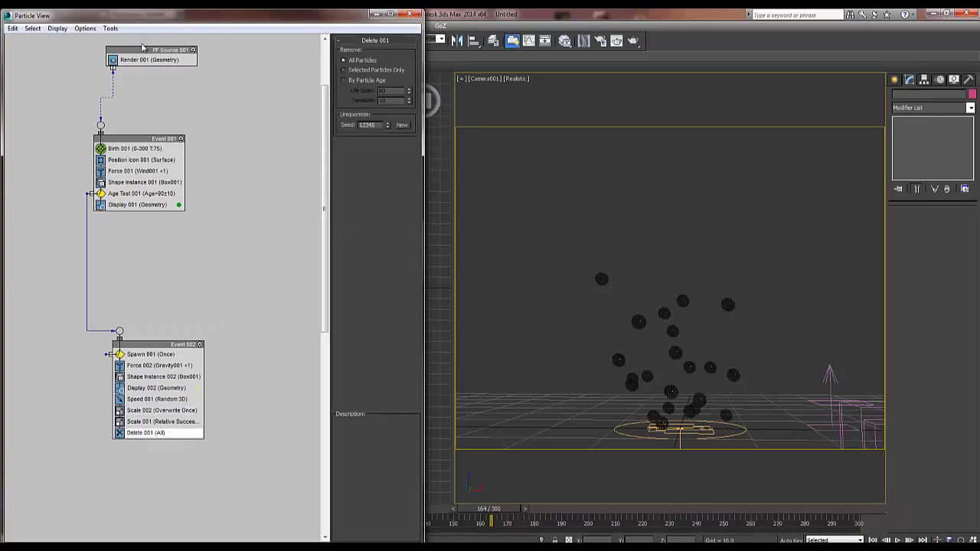
{"action": "left_click", "coordinate": [343, 80]}
- Play the animation from the first frame to check how the burst particles are deleted
{"action": "key", "text": "Home"}
{"action": "key", "text": "slash"}
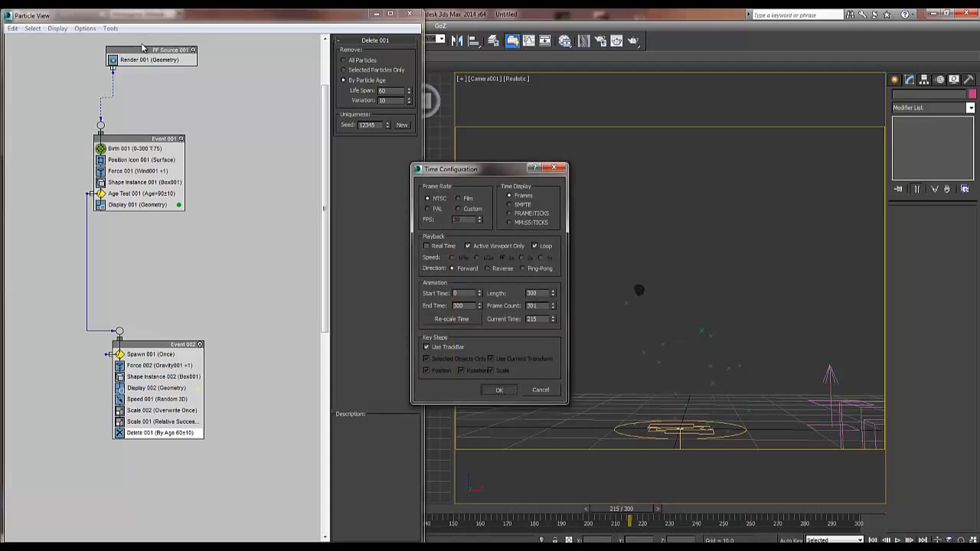
{"action": "key", "text": "Home"}
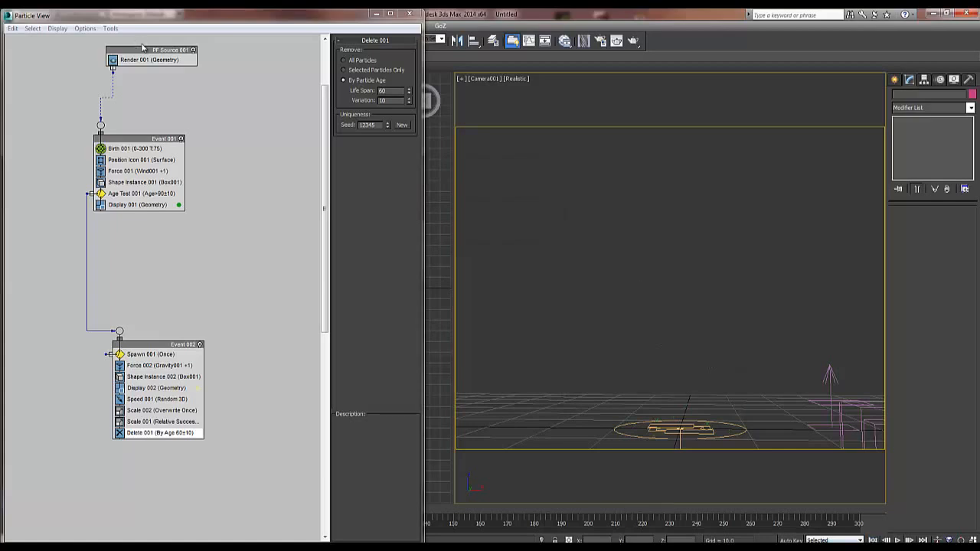
{"action": "key", "text": "slash"}
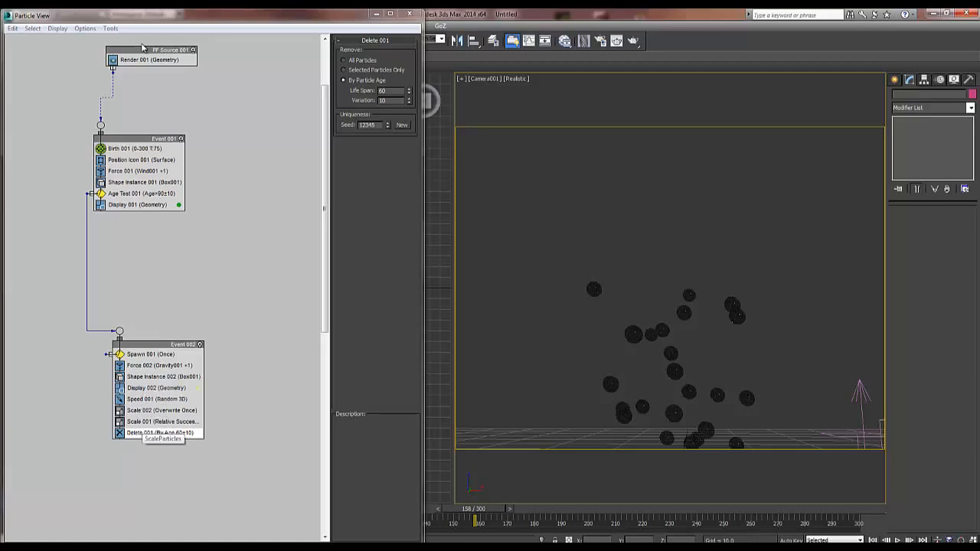
{"action": "right_click", "coordinate": [142, 432]}
{"action": "mouse_move", "coordinate": [167, 443]}
{"action": "mouse_move", "coordinate": [248, 443]}
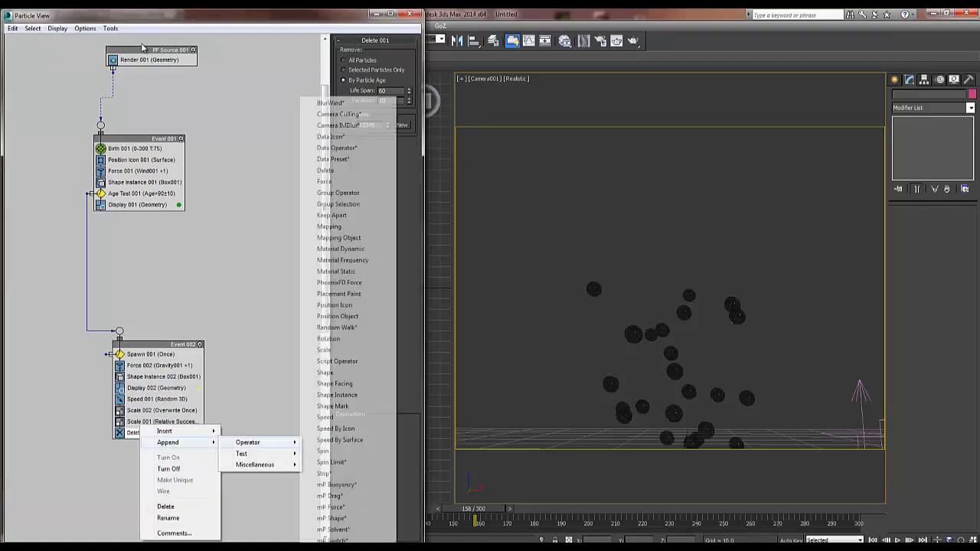
- Append a Random 3D Rotation operator below Render 001 in PF Source 001 and play the animation from the start
{"action": "left_click", "coordinate": [144, 60]}
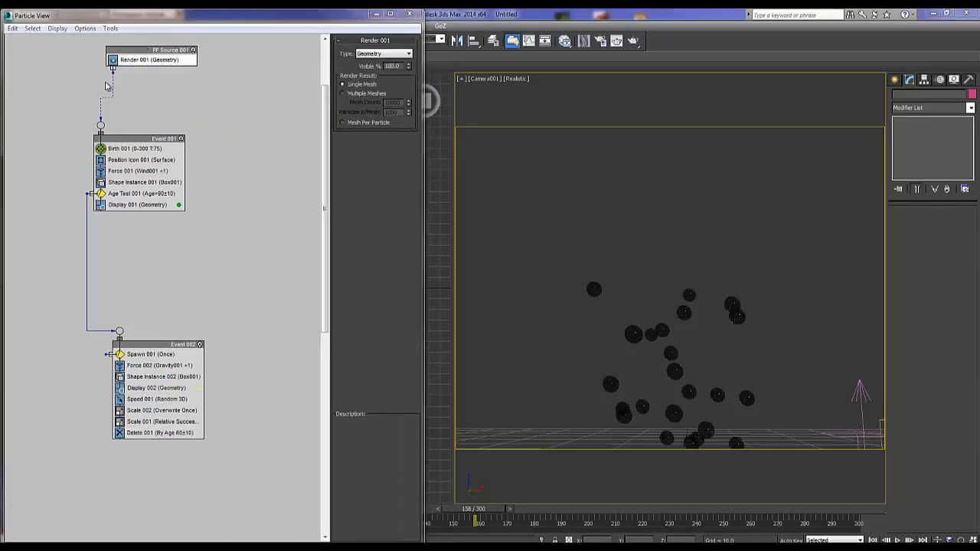
{"action": "right_click", "coordinate": [147, 66]}
{"action": "mouse_move", "coordinate": [173, 81]}
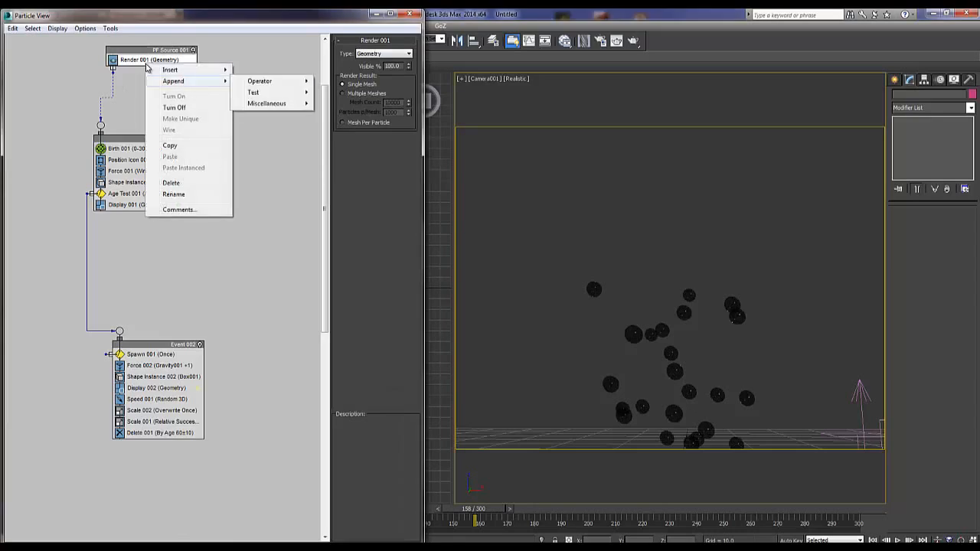
{"action": "mouse_move", "coordinate": [260, 82]}
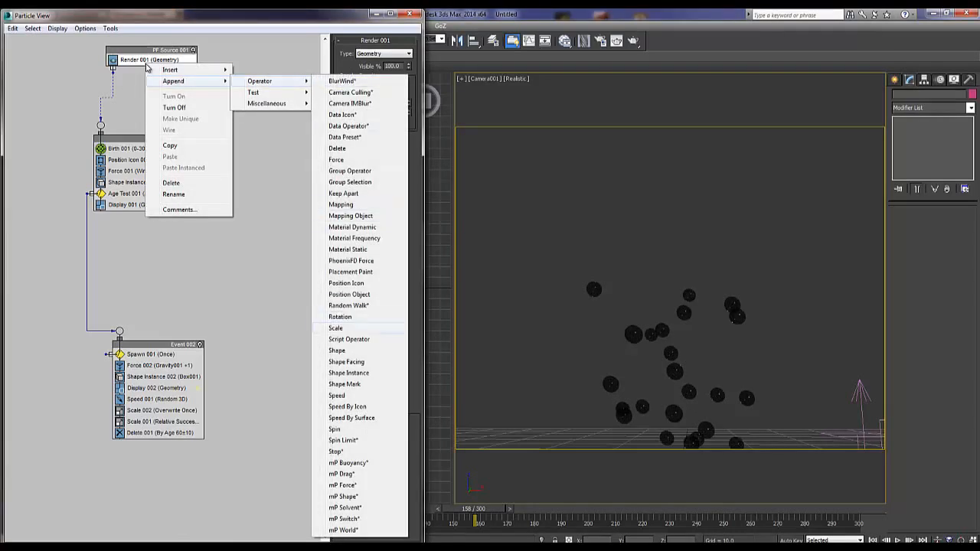
{"action": "left_click", "coordinate": [340, 317]}
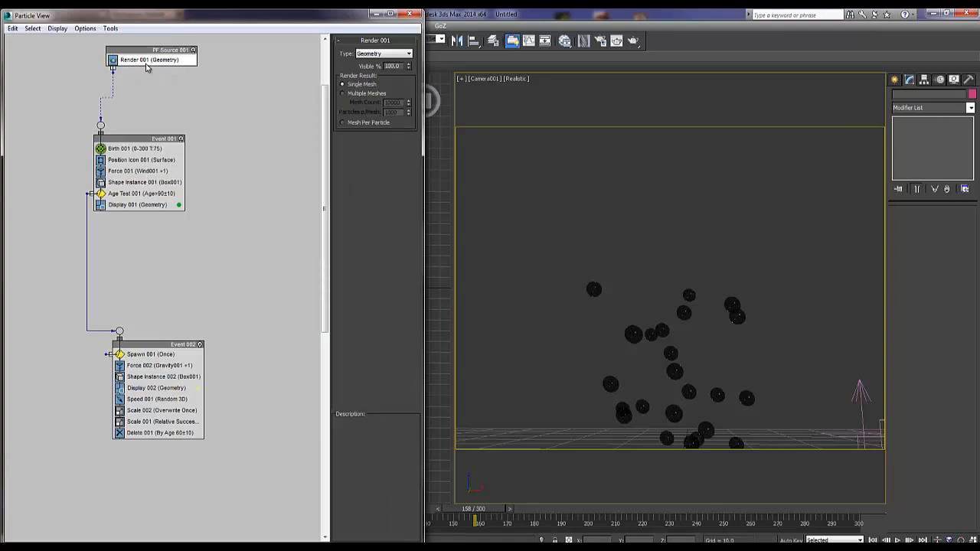
{"action": "left_click", "coordinate": [147, 70]}
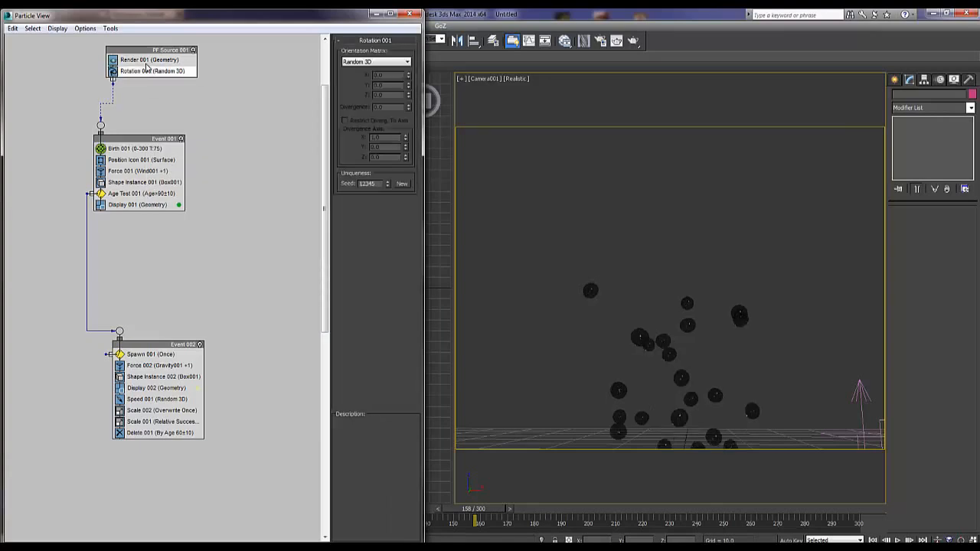
{"action": "key", "text": "Home"}
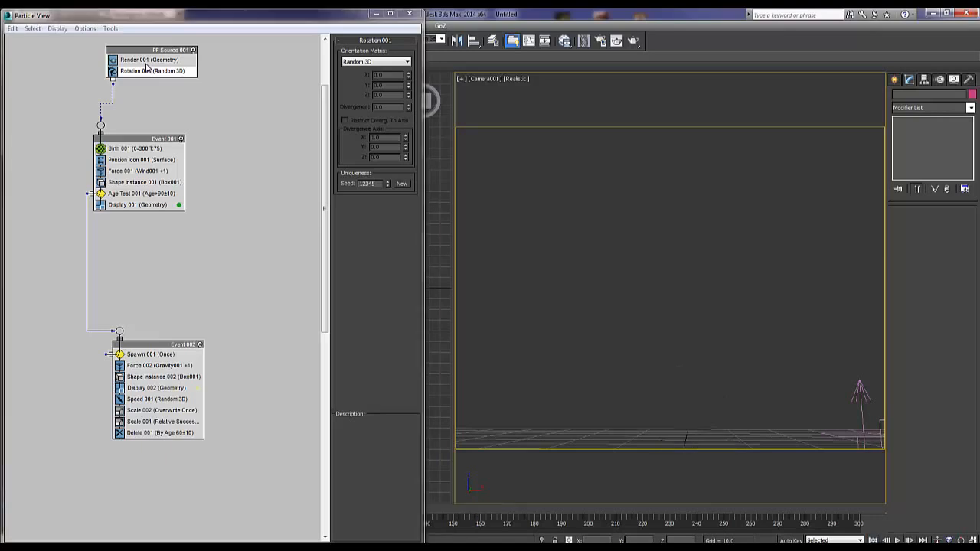
{"action": "key", "text": "slash"}
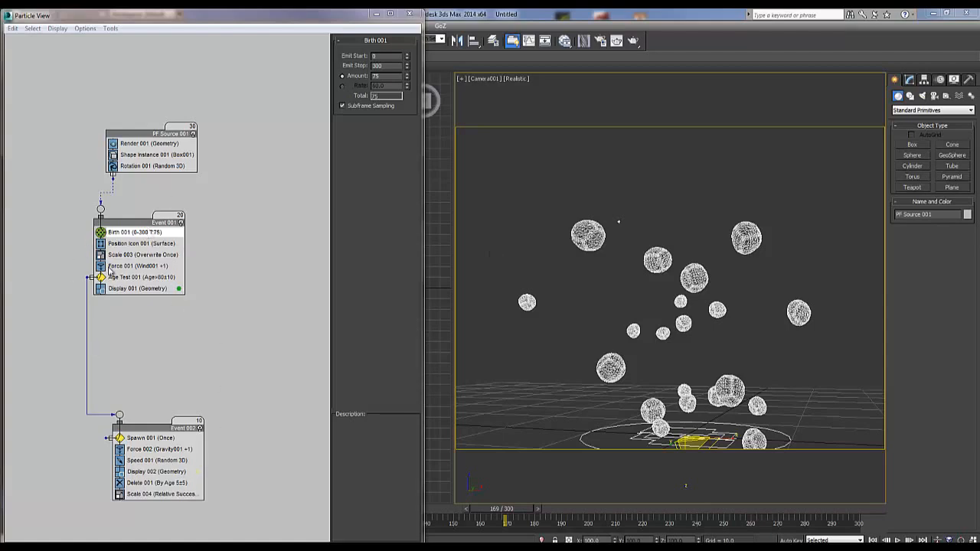
- Review the settings of the Shape Instance, Force and Scale operators in the source and Event 001, and of Spawn, Scale and Delete in Event 002
{"action": "left_click", "coordinate": [159, 158]}
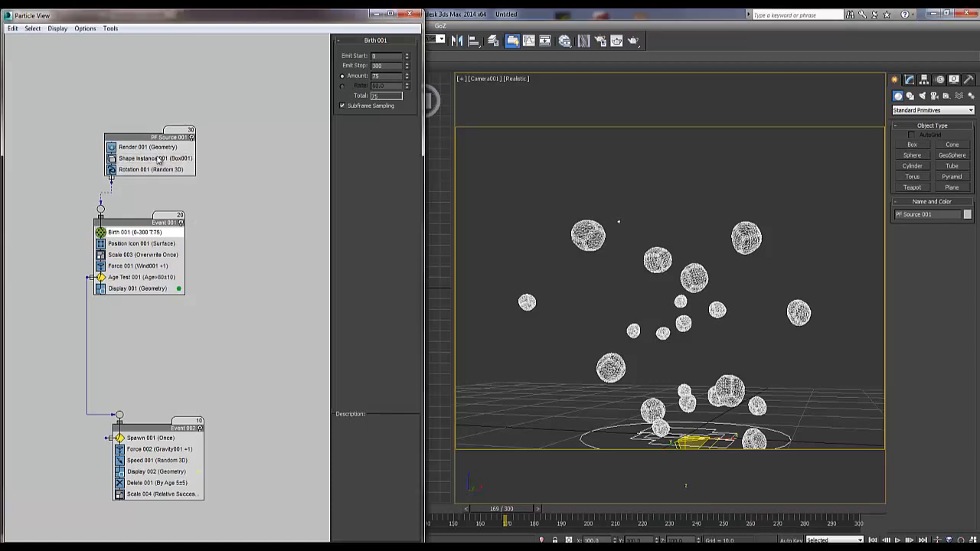
{"action": "left_click", "coordinate": [159, 155]}
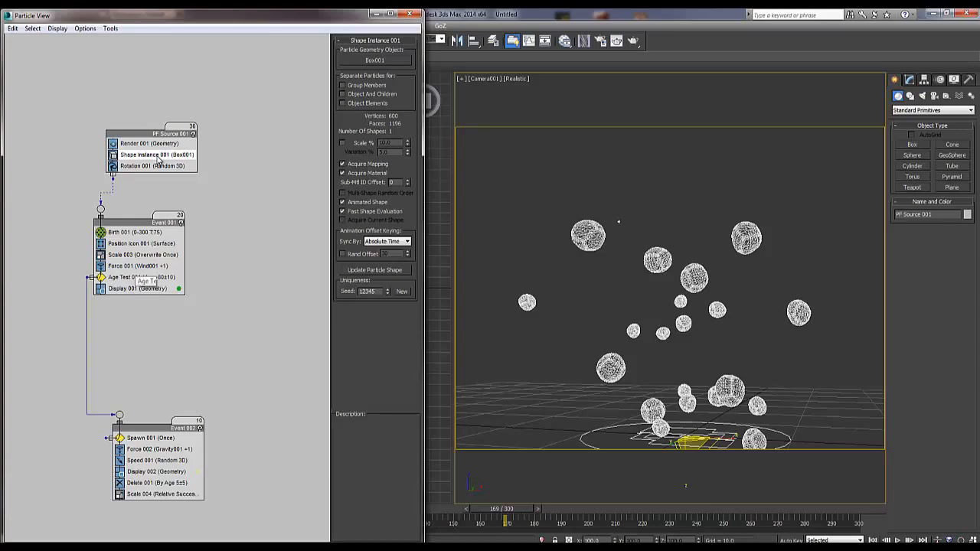
{"action": "left_click", "coordinate": [144, 265]}
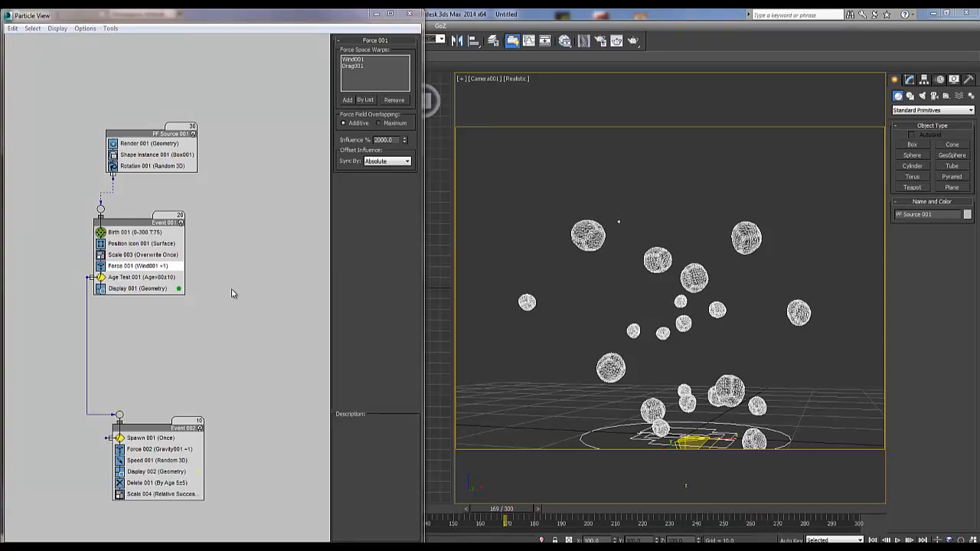
{"action": "left_click", "coordinate": [161, 257]}
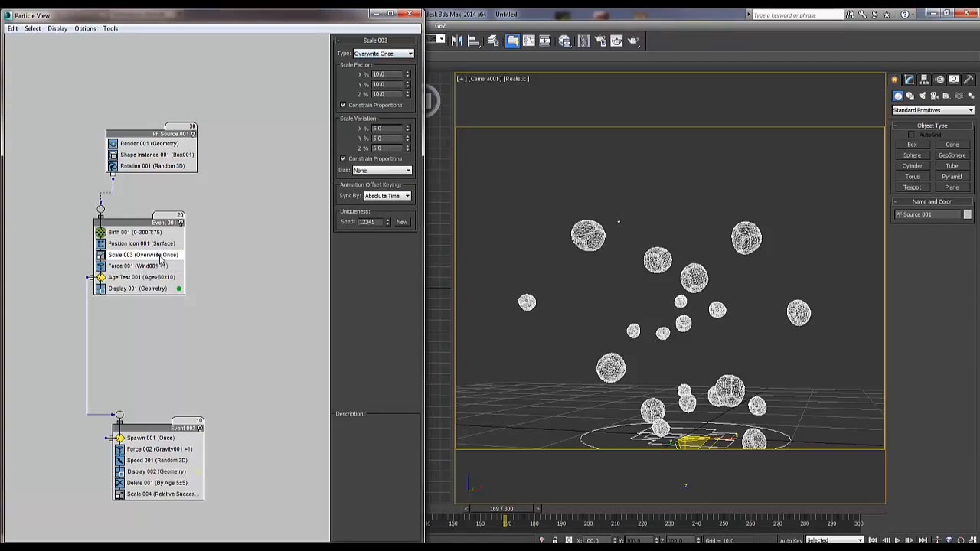
{"action": "left_click", "coordinate": [153, 438]}
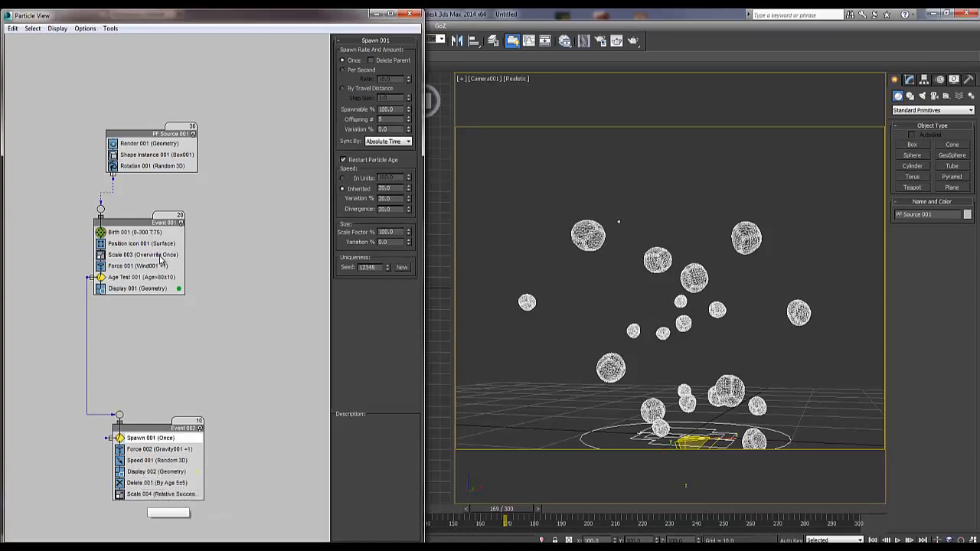
{"action": "left_click", "coordinate": [160, 494]}
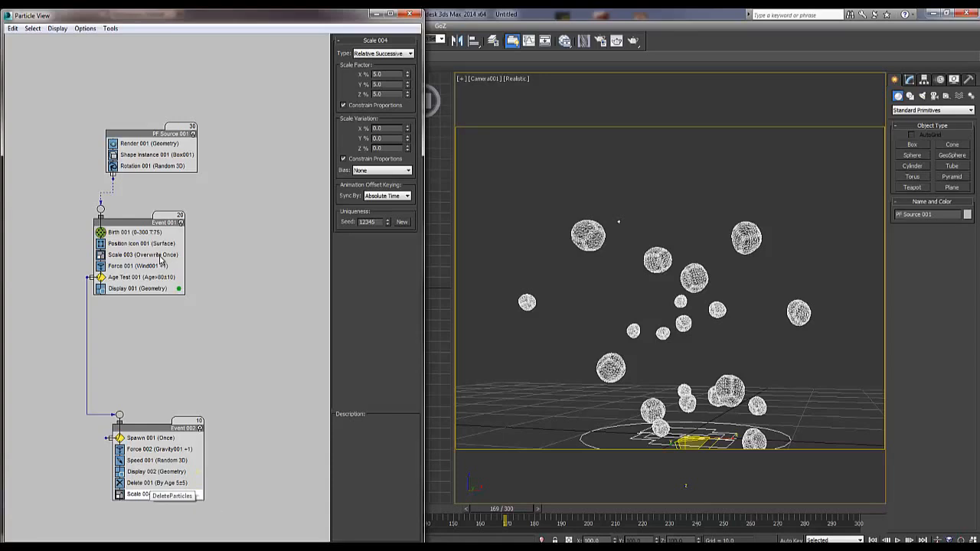
{"action": "left_click", "coordinate": [153, 482]}
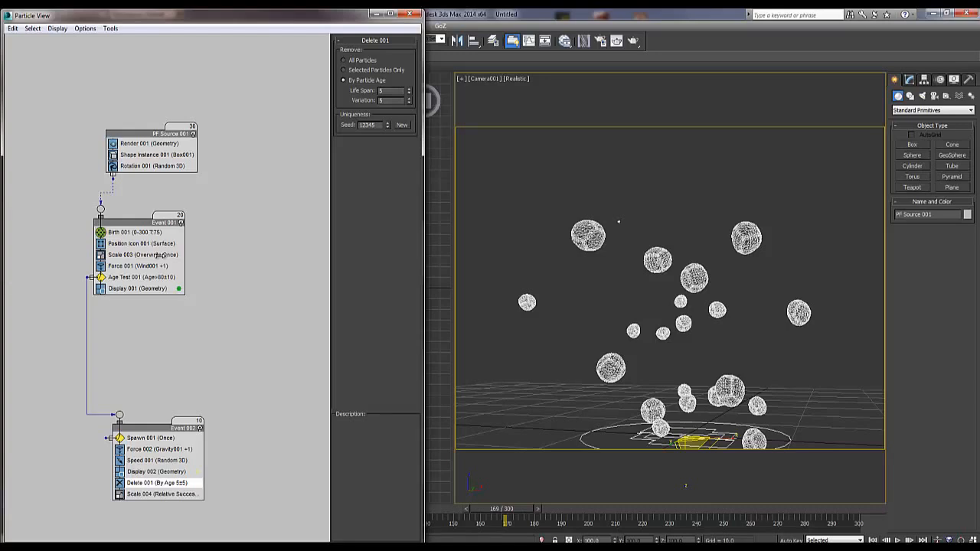
- Open the Slate Material Editor and examine the bubble material's node network and the Falloff map that feeds the Mask
{"action": "key", "text": "m"}
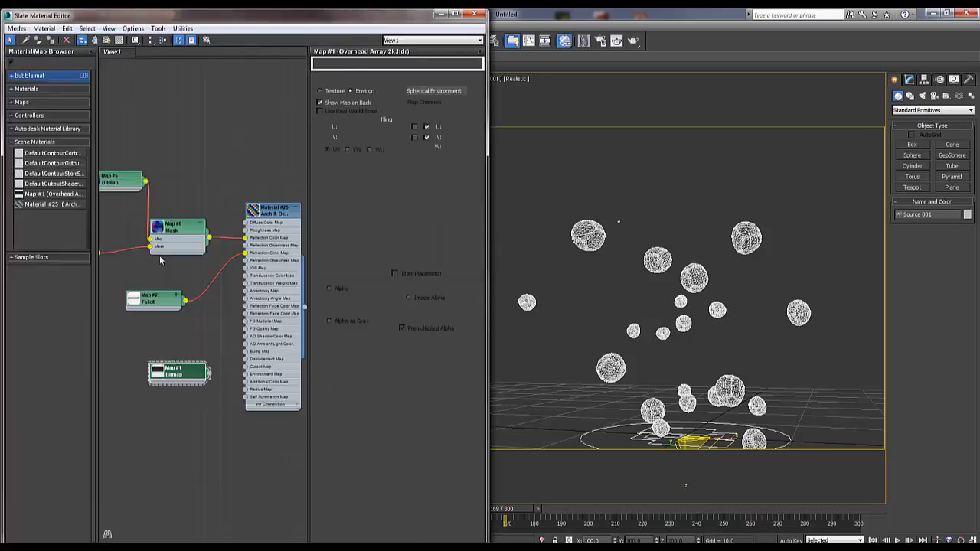
{"action": "middle_click_drag", "start_coordinate": [160, 260], "coordinate": [229, 236]}
{"action": "middle_click_drag", "start_coordinate": [160, 260], "coordinate": [180, 254]}
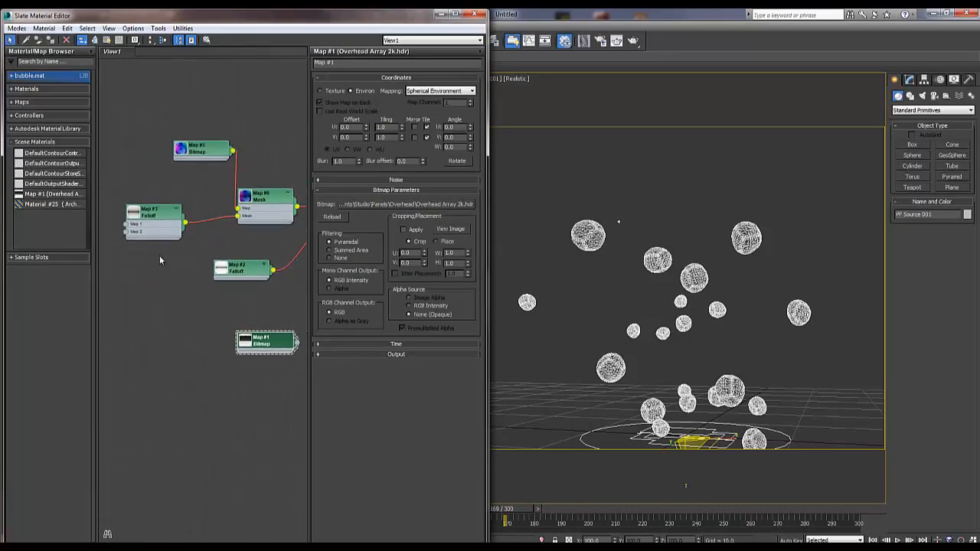
{"action": "left_click_drag", "start_coordinate": [298, 343], "coordinate": [152, 218]}
{"action": "left_click", "coordinate": [170, 233]}
{"action": "left_click", "coordinate": [160, 261]}
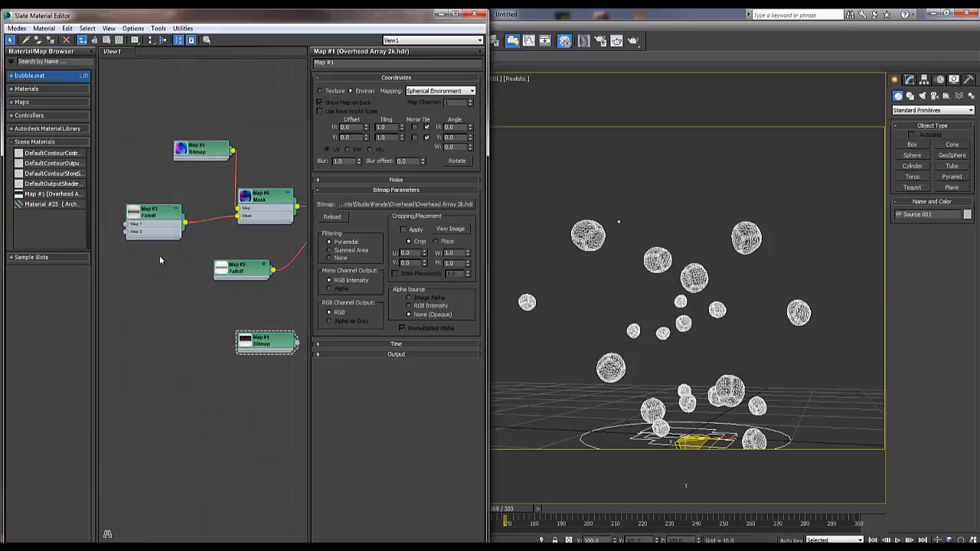
{"action": "double_click", "coordinate": [153, 213]}
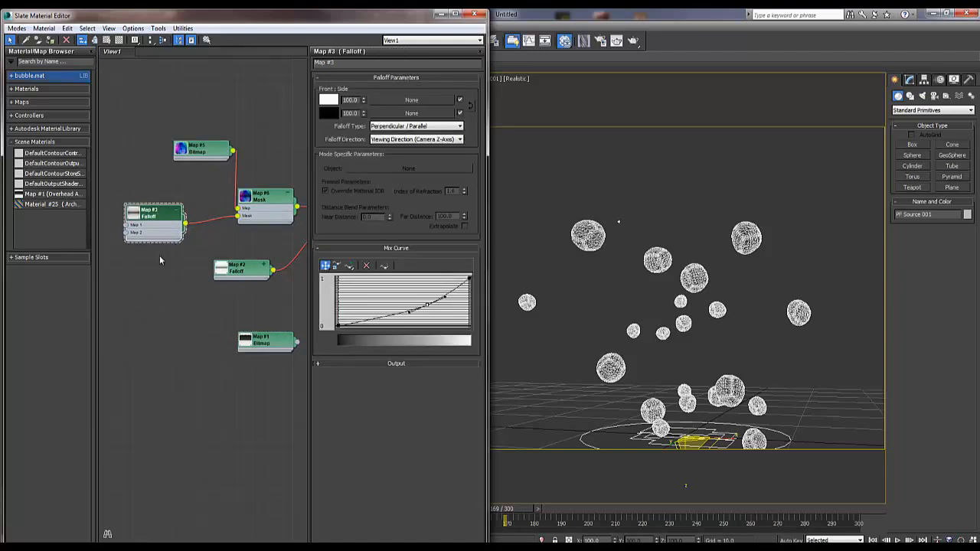
{"action": "middle_click_drag", "start_coordinate": [160, 256], "coordinate": [216, 245]}
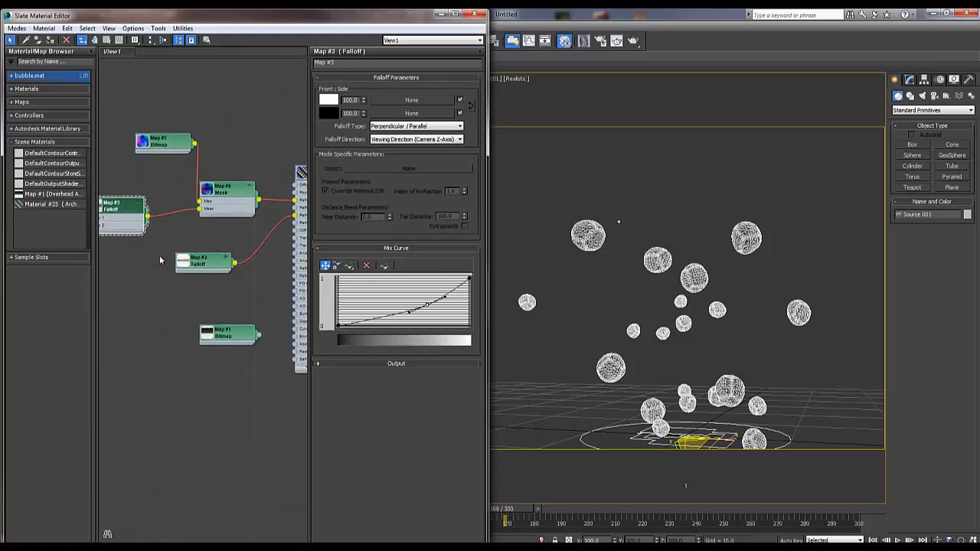
- Delete the unconnected Overhead Array 2k.hdr bitmap node from the material node view
{"action": "middle_click_drag", "start_coordinate": [160, 257], "coordinate": [153, 277]}
{"action": "left_click_drag", "start_coordinate": [196, 314], "coordinate": [260, 428]}
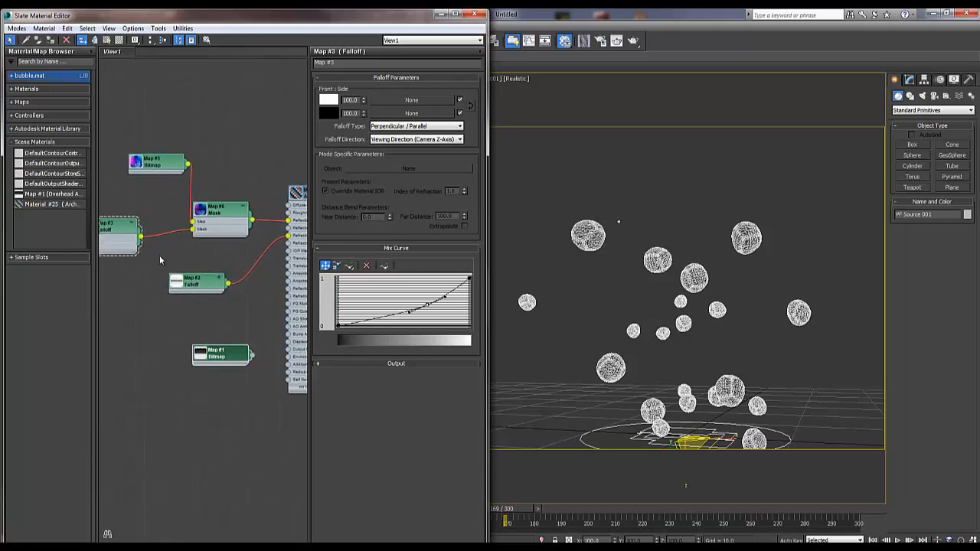
{"action": "key", "text": "Delete"}
{"action": "mouse_move", "coordinate": [159, 256]}
{"action": "middle_mouse_down"}
{"action": "mouse_move", "coordinate": [150, 337]}
{"action": "mouse_move", "coordinate": [187, 226]}
{"action": "mouse_move", "coordinate": [220, 192]}
{"action": "mouse_move", "coordinate": [202, 217]}
{"action": "mouse_move", "coordinate": [141, 225]}
{"action": "middle_mouse_up"}
{"action": "scroll", "coordinate": [160, 259], "scroll_direction": "down", "scroll_amount": 1}
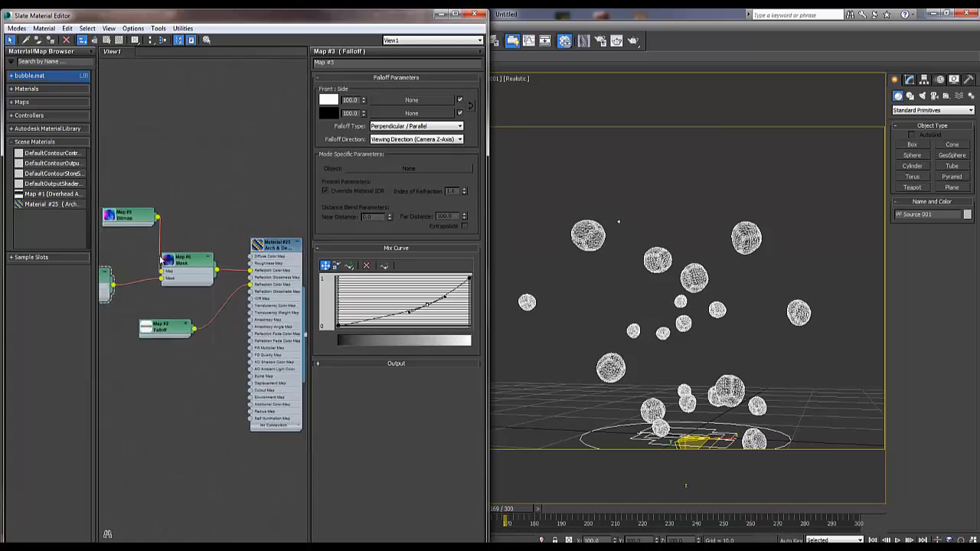
{"action": "scroll", "coordinate": [160, 261], "scroll_direction": "down", "scroll_amount": 2}
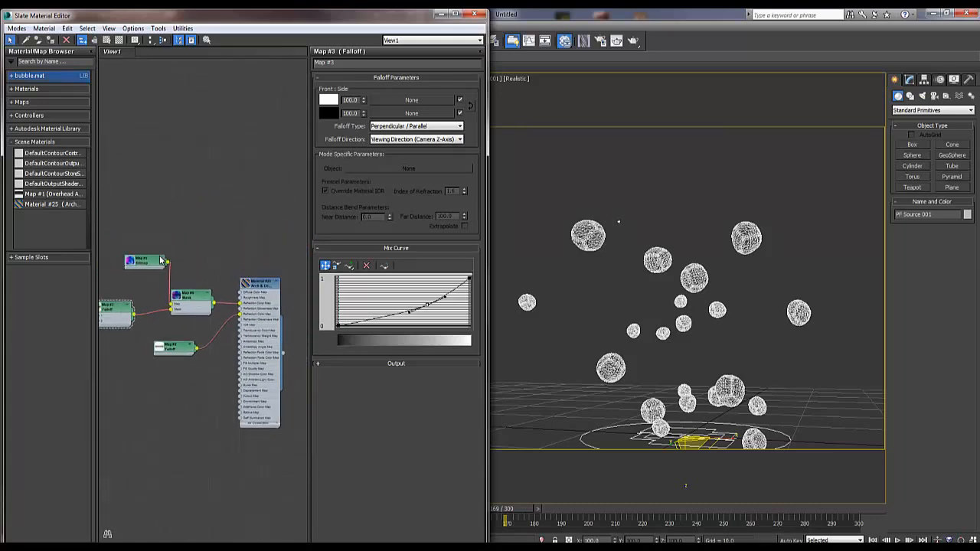
- Bring the Overhead Array 2k.hdr environment map from the Environment and Effects settings into the material node view as an instance
{"action": "key", "text": "8"}
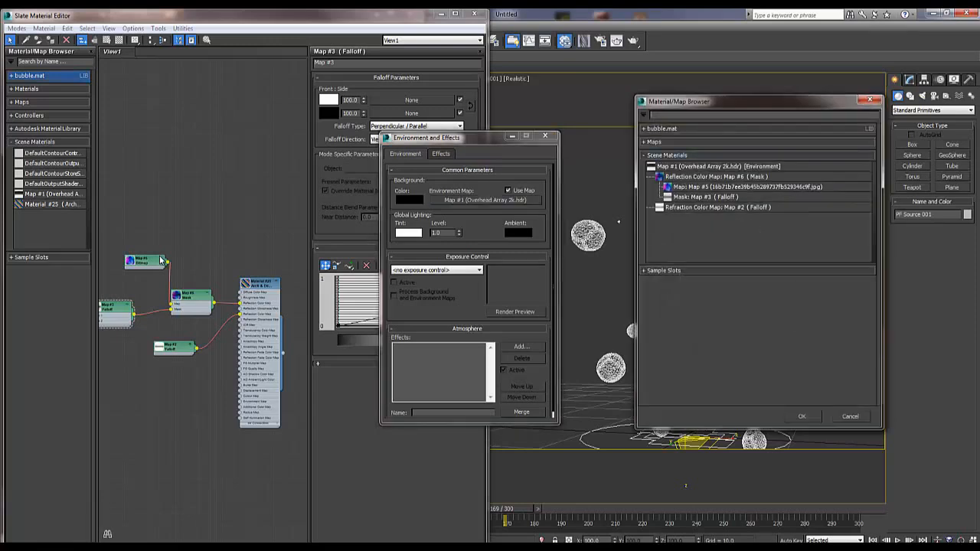
{"action": "key", "text": "Escape"}
{"action": "left_click_drag", "start_coordinate": [486, 200], "coordinate": [161, 260]}
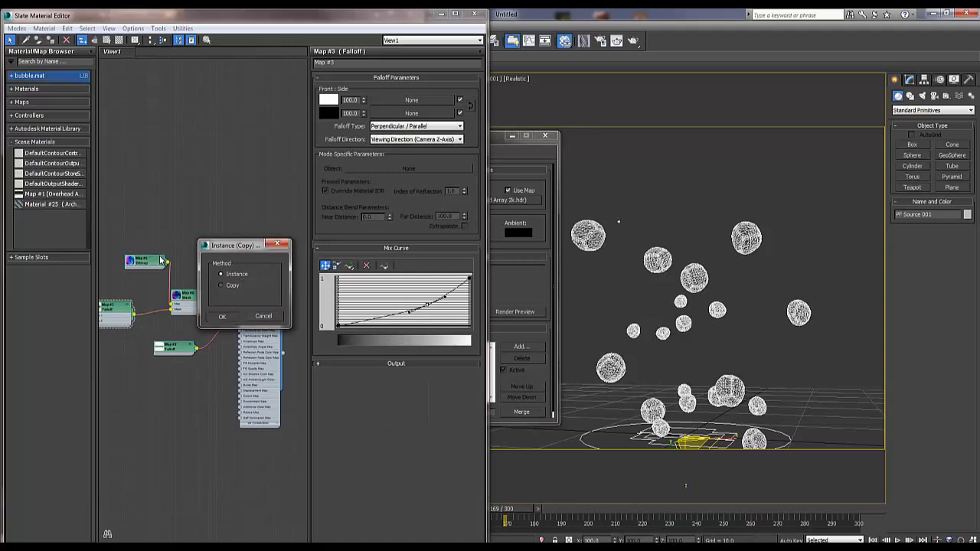
{"action": "key", "text": "Return"}
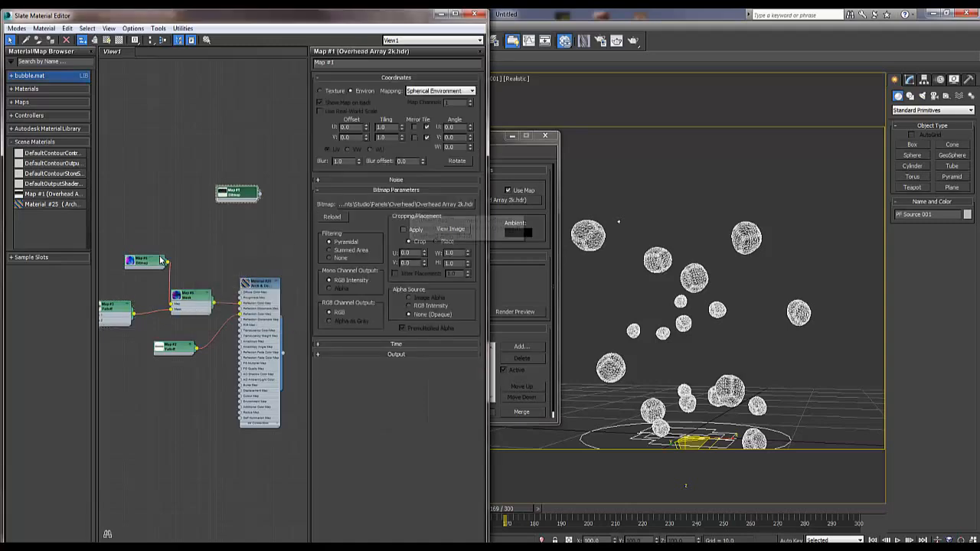
- Check the bitmap file assigned to the environment map and view the full Overhead Array 2k image
{"action": "left_click", "coordinate": [406, 204]}
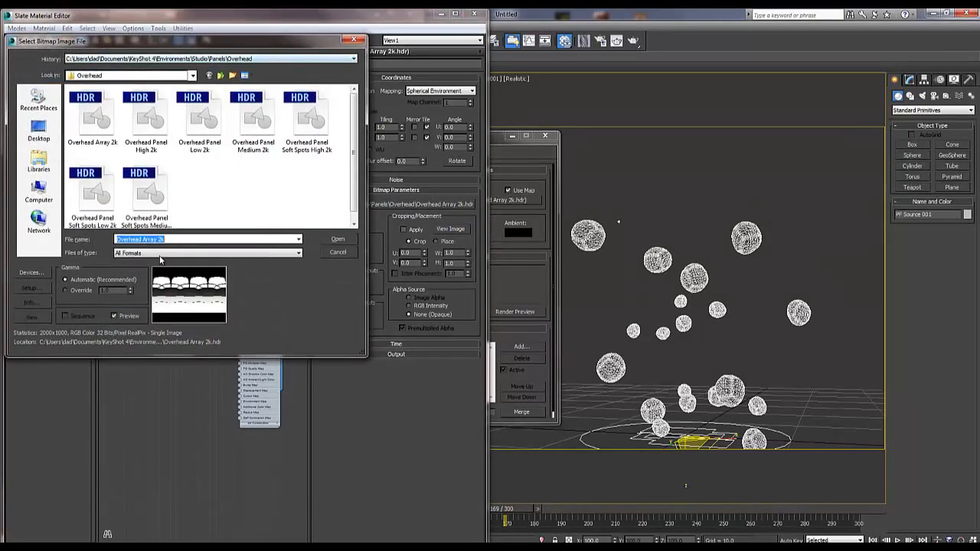
{"action": "key", "text": "Return"}
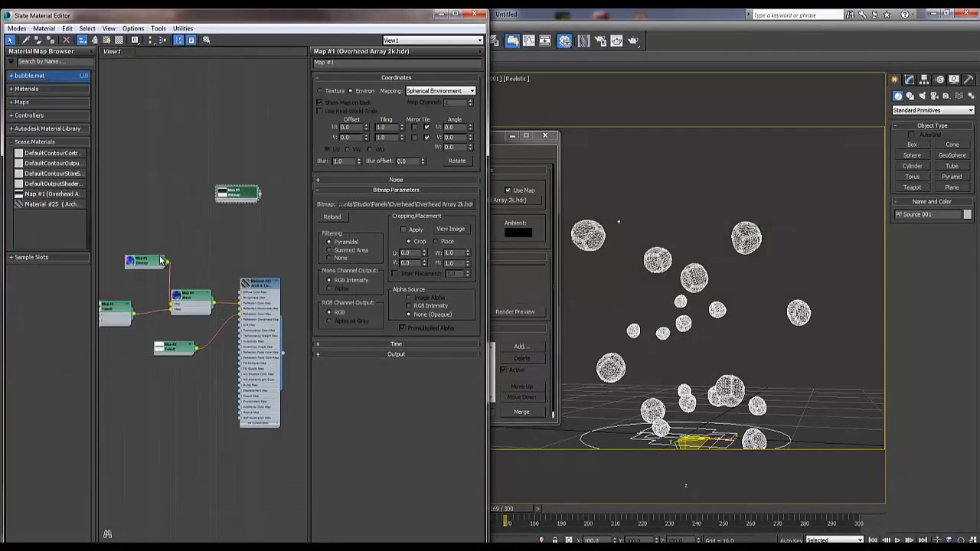
{"action": "left_click", "coordinate": [451, 228]}
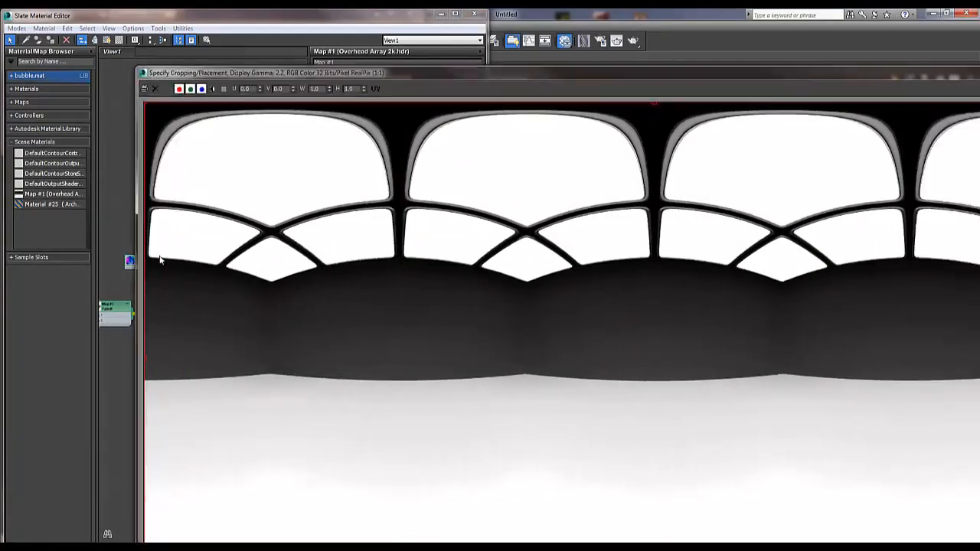
{"action": "left_click_drag", "start_coordinate": [490, 73], "coordinate": [201, 70]}
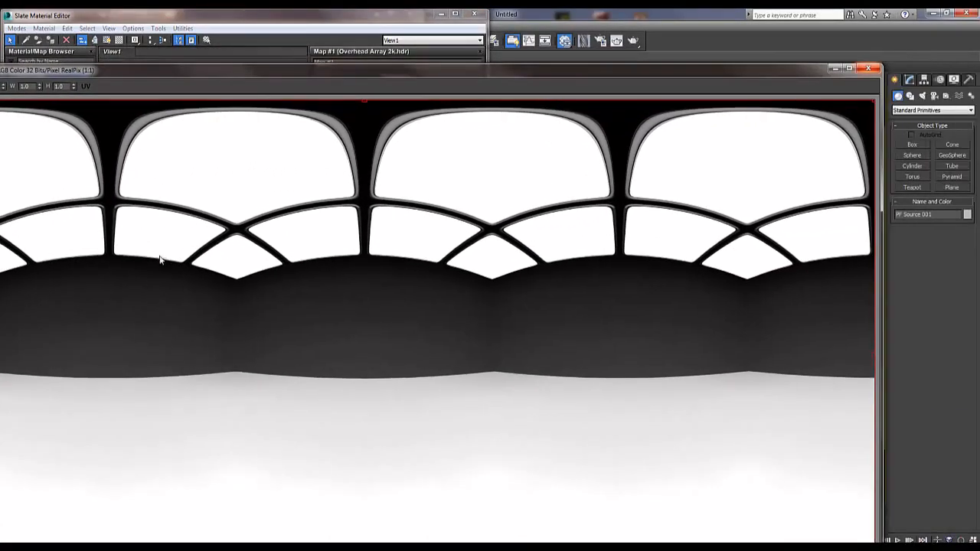
{"action": "left_click", "coordinate": [868, 68]}
- Close the material editor, render the Camera001 view at frame 169 and bring the rendered frame fully into sight
{"action": "left_click", "coordinate": [474, 13]}
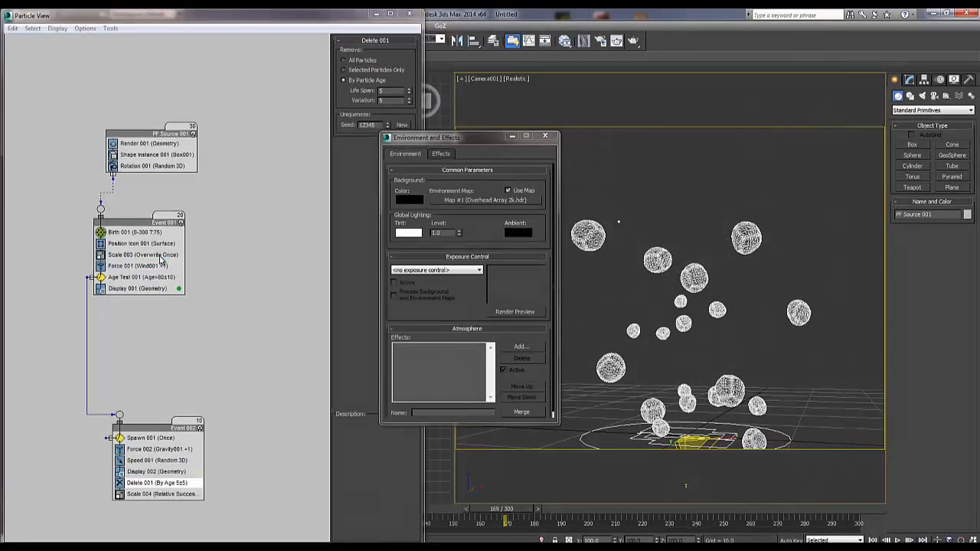
{"action": "left_click", "coordinate": [634, 40]}
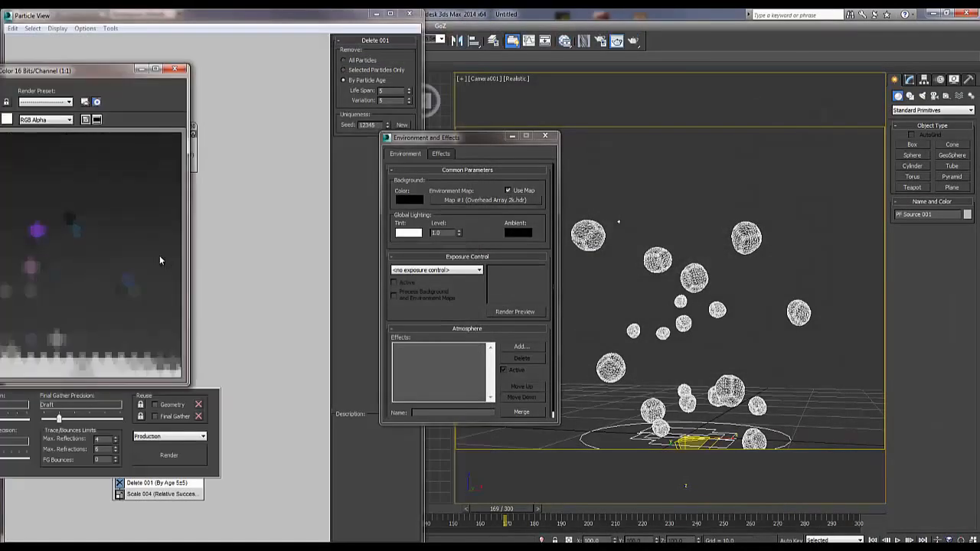
{"action": "mouse_move", "coordinate": [77, 71]}
{"action": "left_mouse_down"}
{"action": "mouse_move", "coordinate": [431, 142]}
{"action": "mouse_move", "coordinate": [535, 98]}
{"action": "left_mouse_up"}
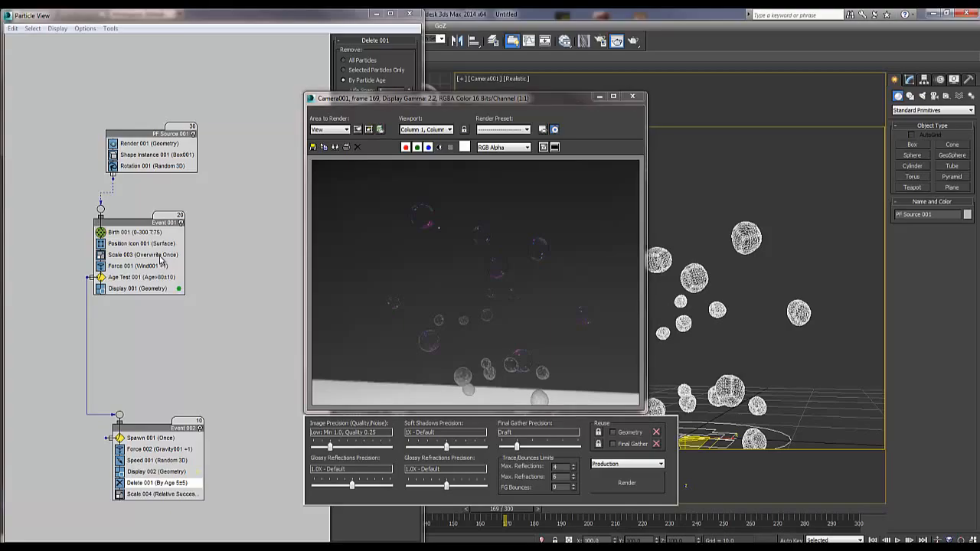